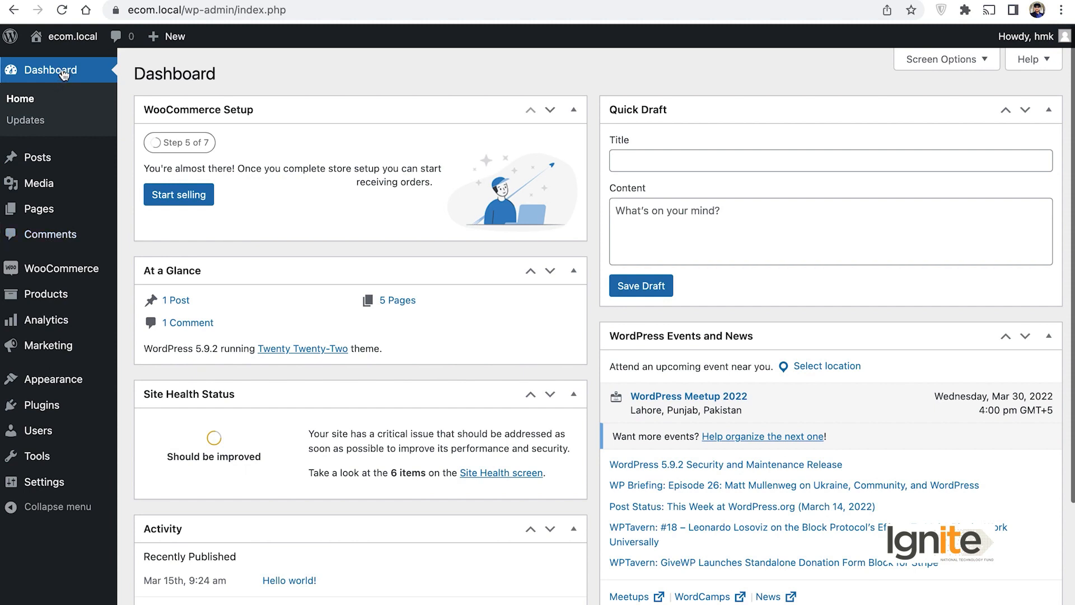
Step: Open the WooCommerce Settings Payments tab to list the store's payment methods
mouse_move(45, 268)
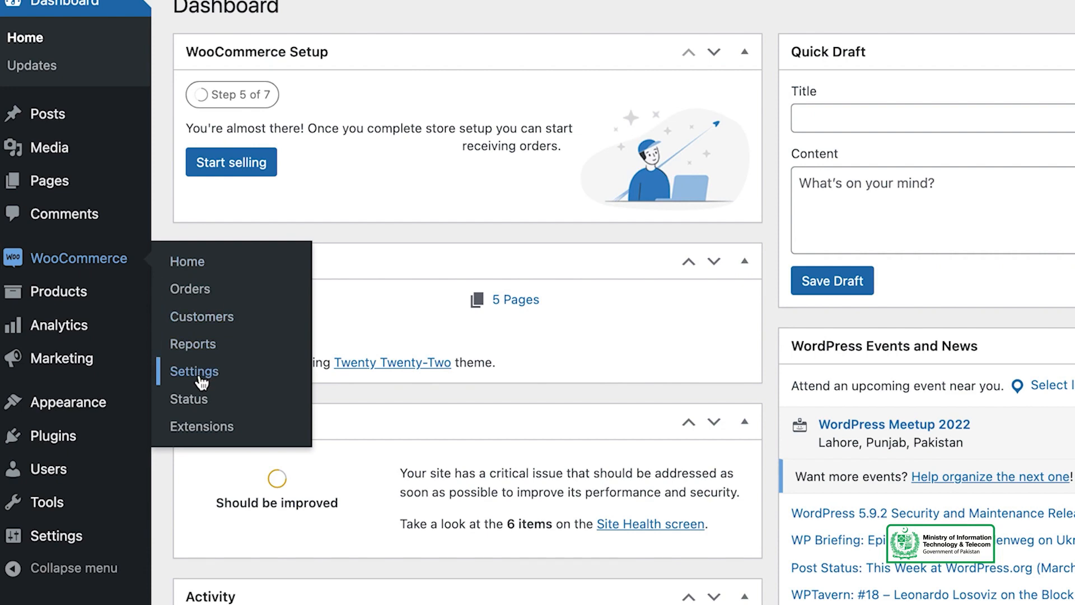
click(265, 372)
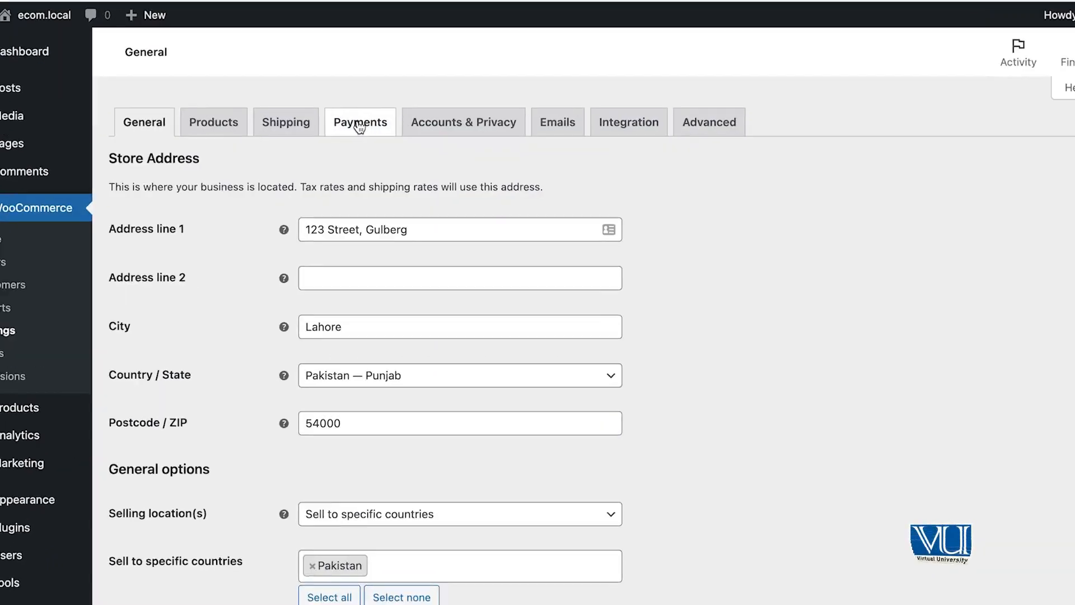
click(359, 124)
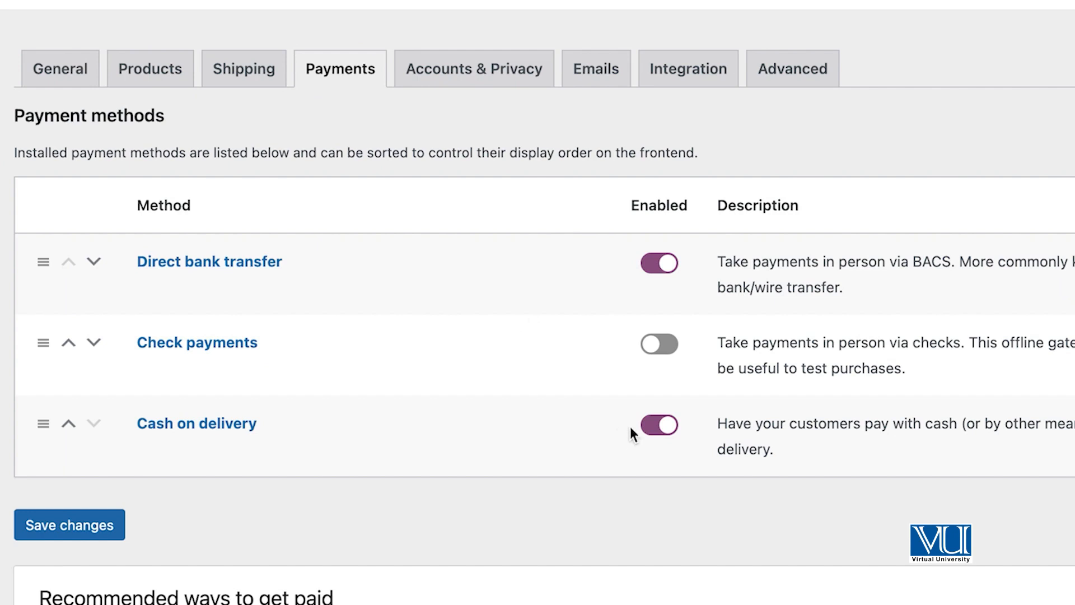
Step: Turn Cash on delivery off so Direct bank transfer is the only enabled payment method
click(656, 262)
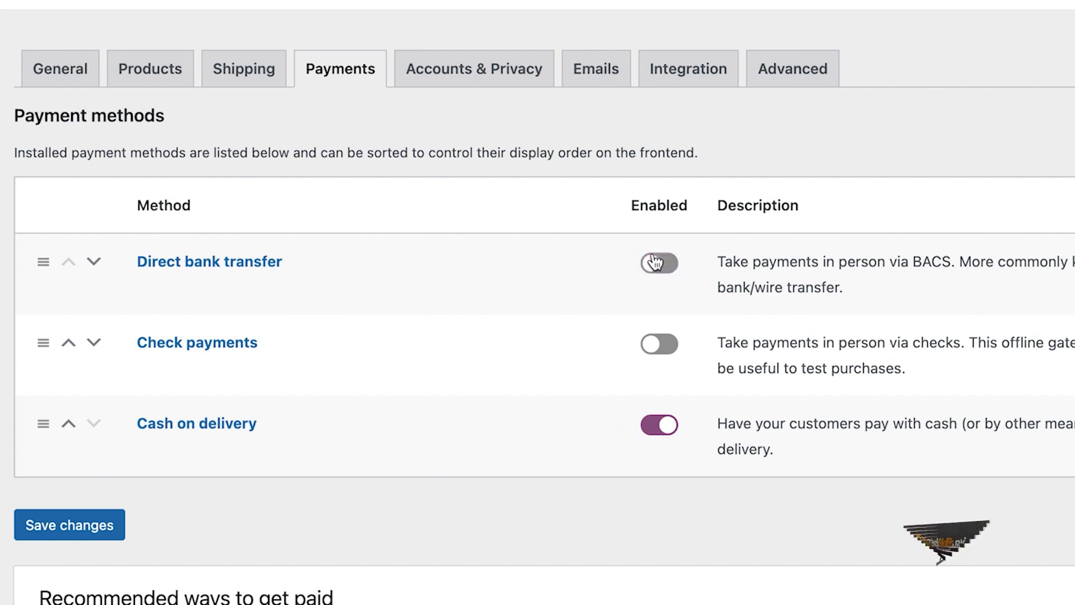
click(659, 432)
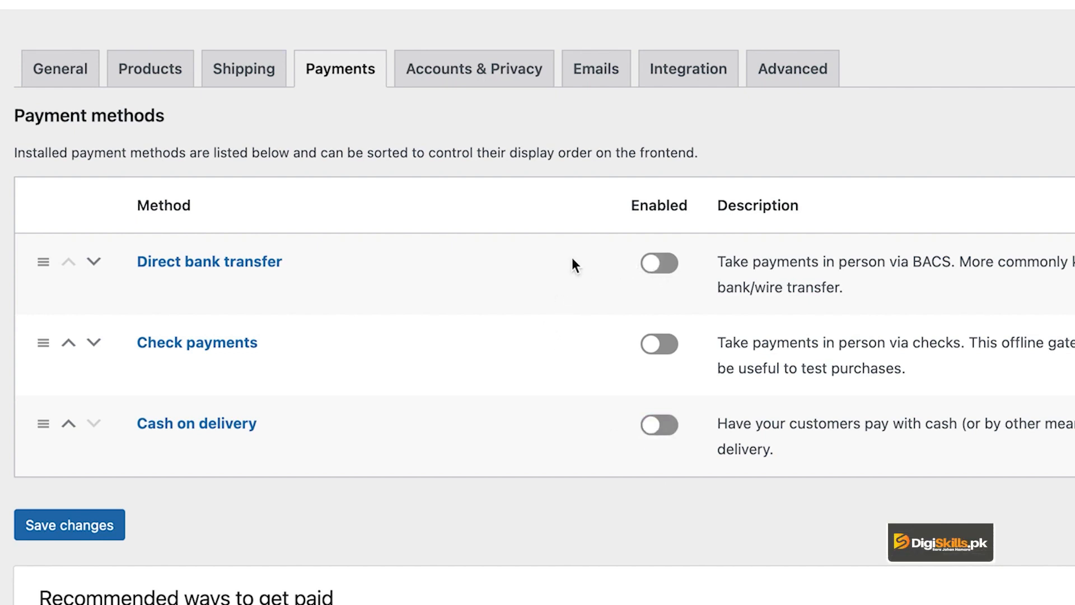
click(654, 269)
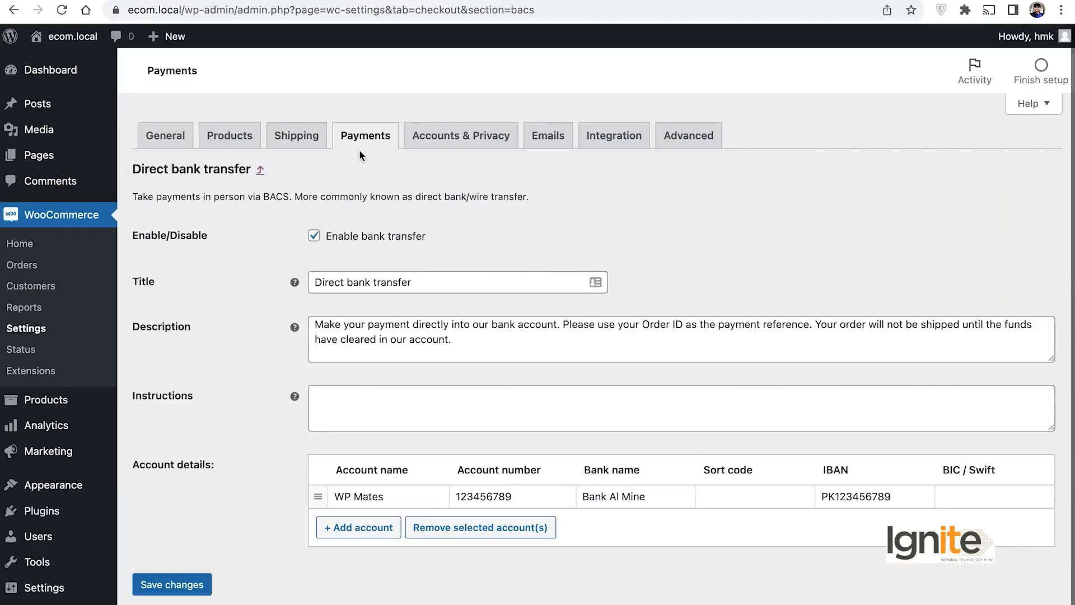
Step: Rename the bank transfer method's title to 'Online bank transfer'
click(462, 287)
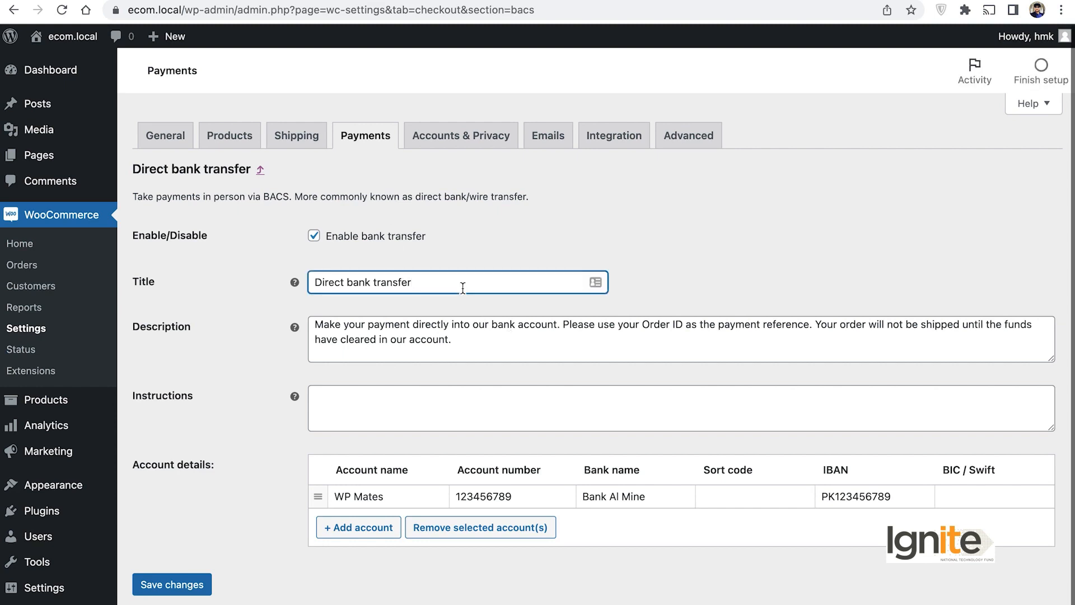
drag(417, 272, 311, 277)
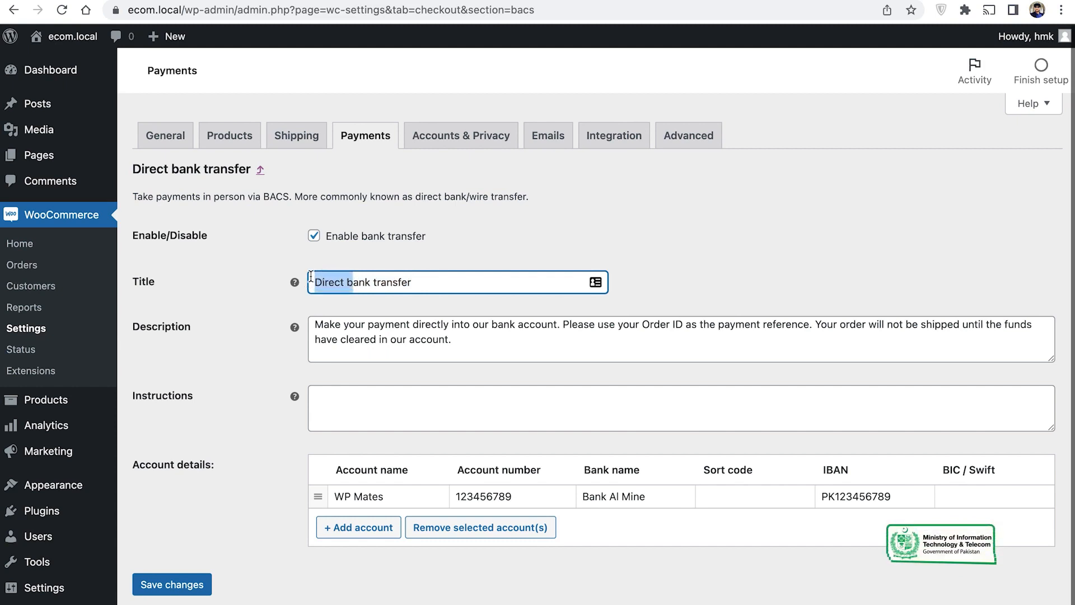
text(Onlin)
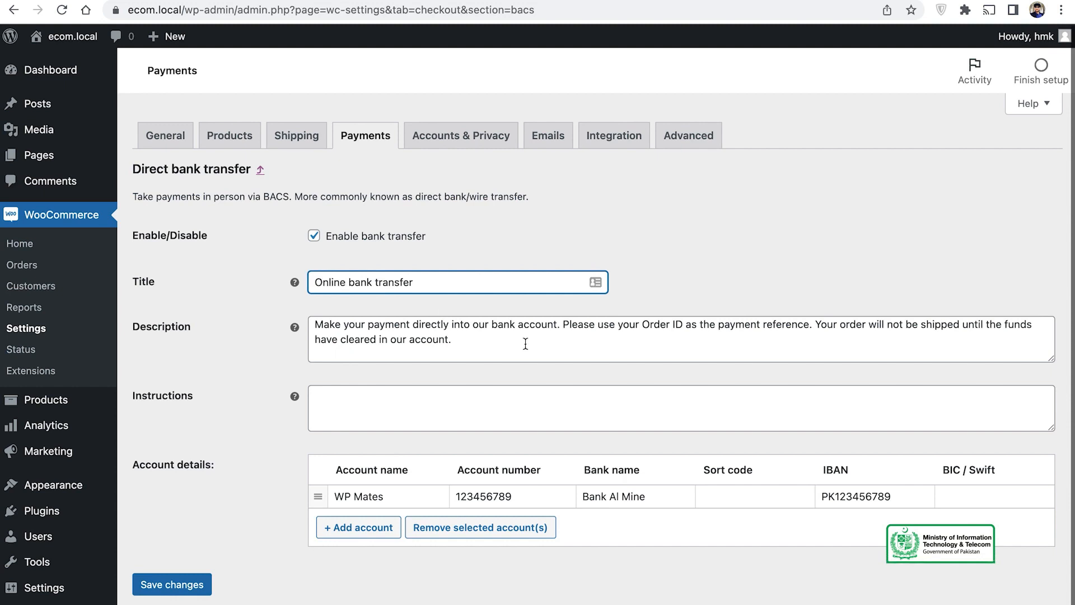
Step: Copy the description text and paste it into the empty Instructions box
click(525, 344)
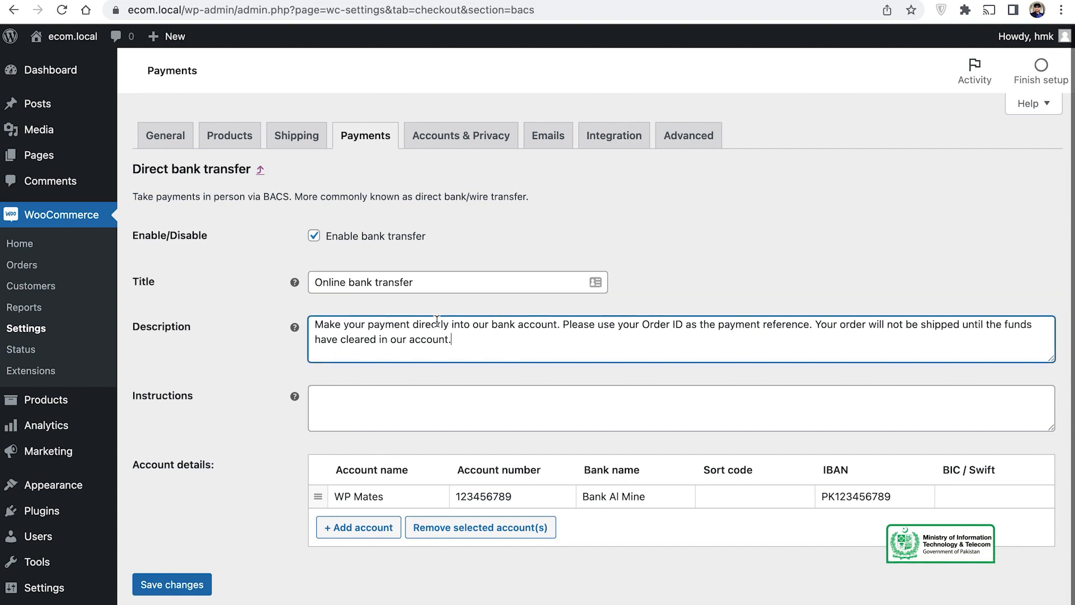
scroll(450, 350, down, 1)
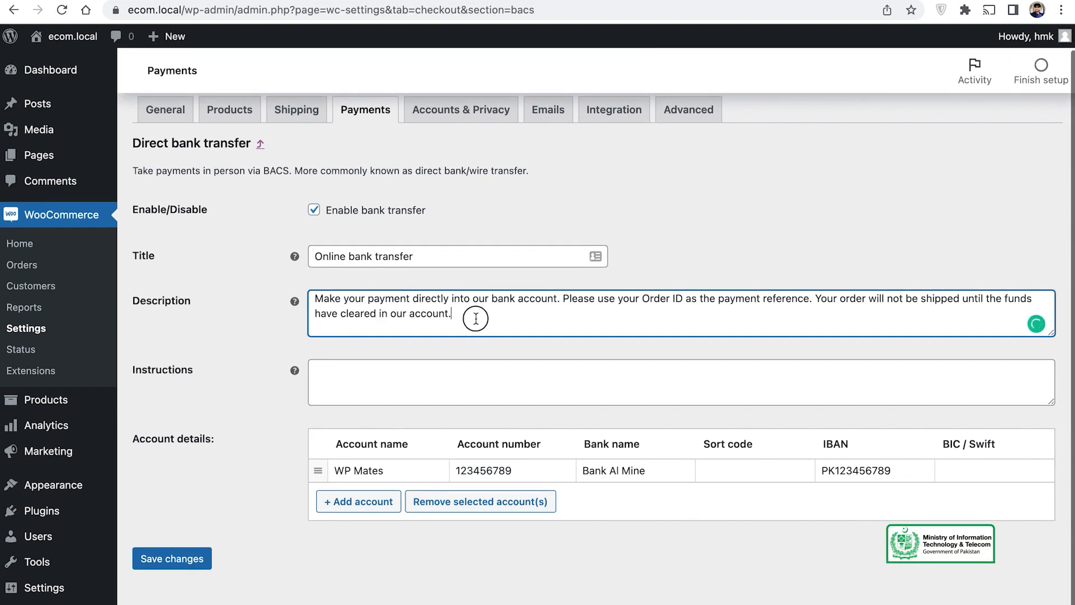
drag(476, 319, 343, 290)
click(342, 374)
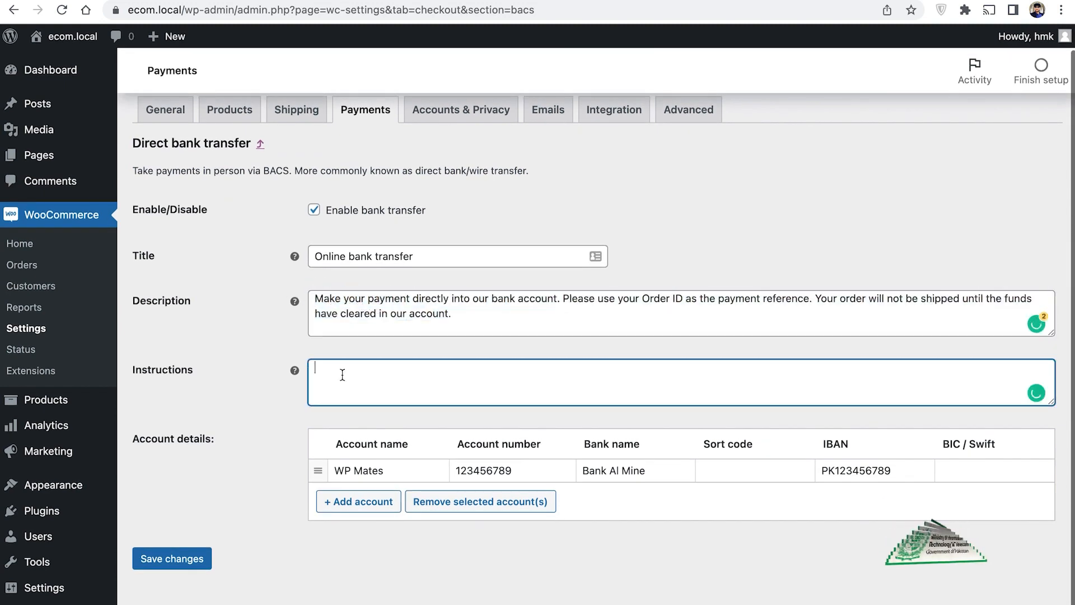
drag(470, 305, 272, 282)
key(ctrl+c)
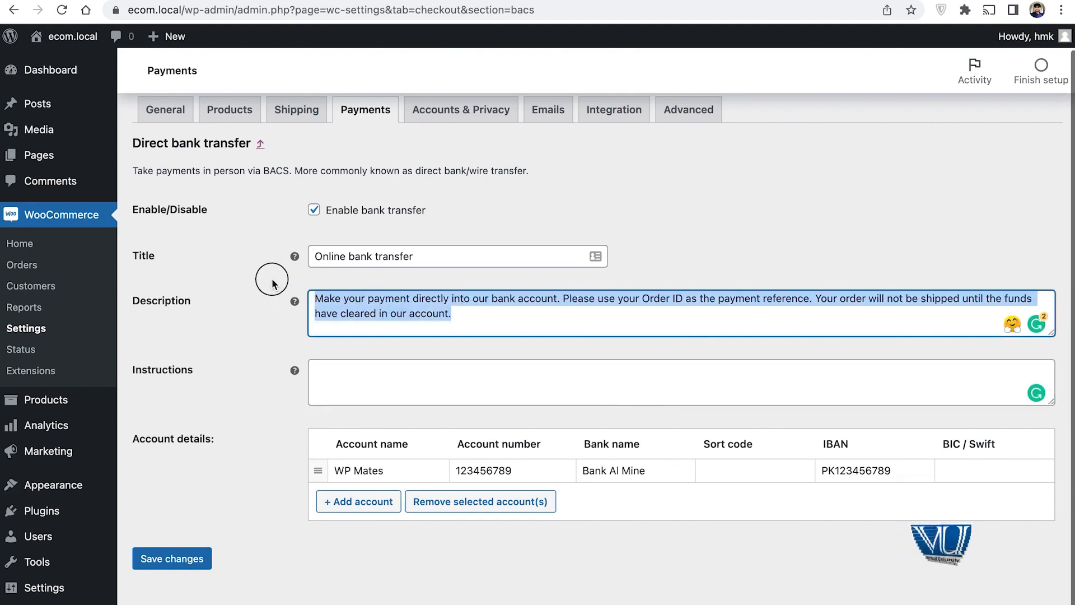
click(426, 397)
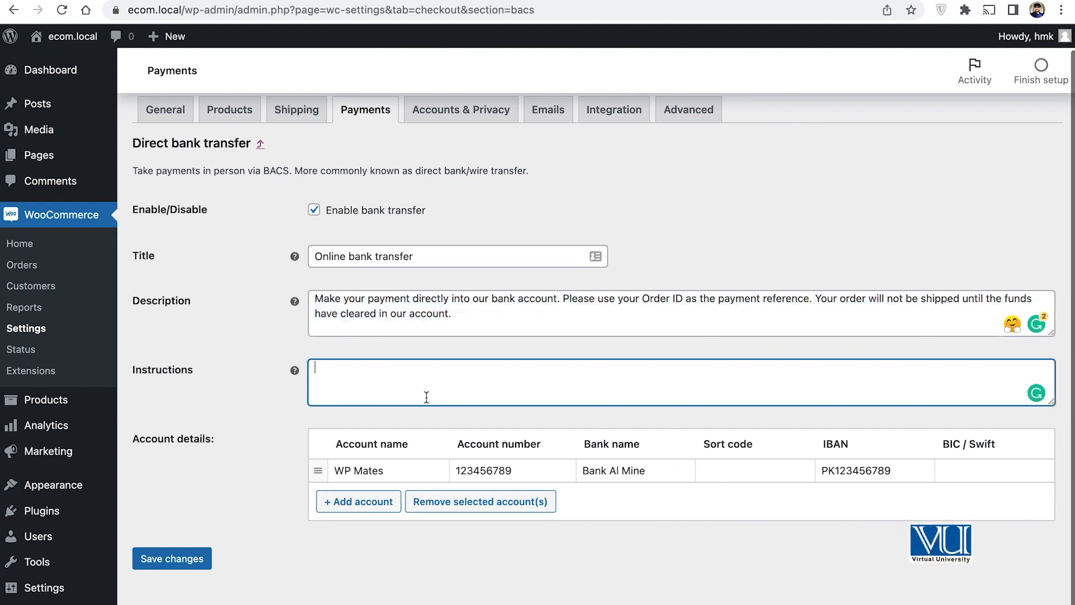
key(ctrl+v)
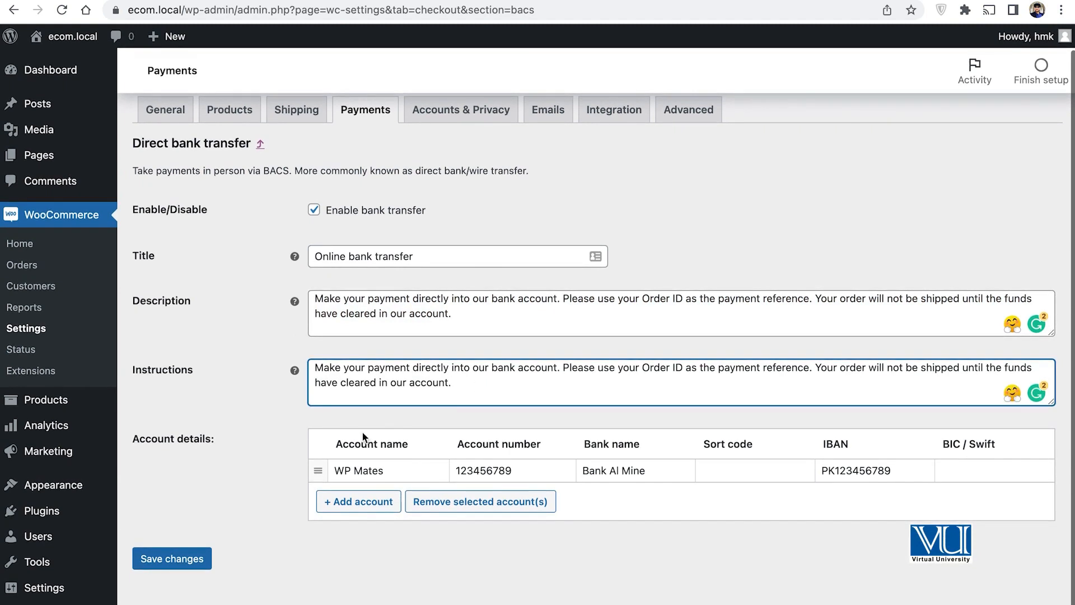
click(408, 469)
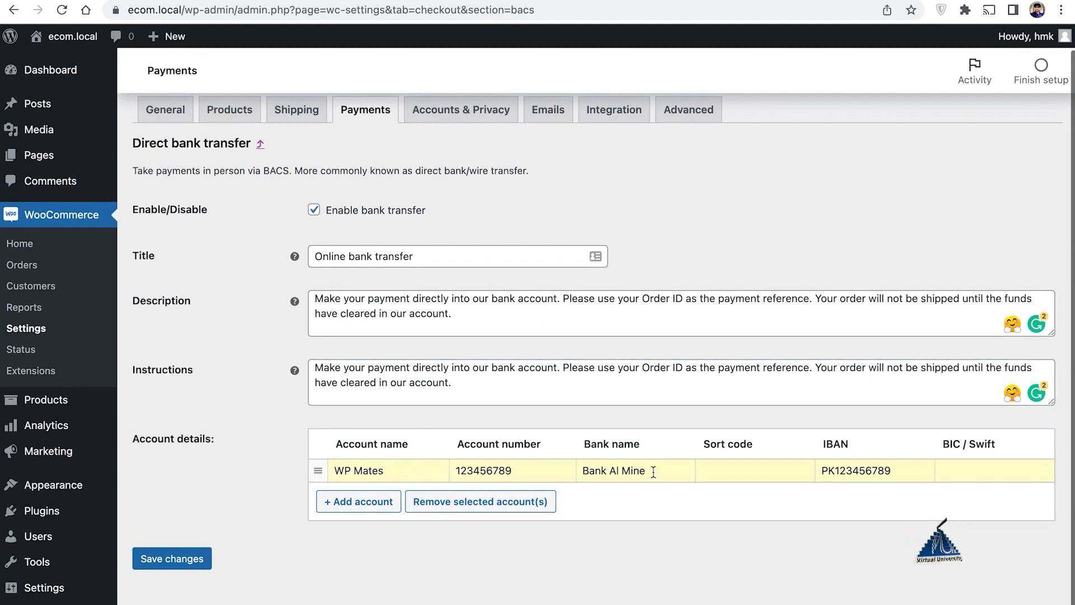
Step: Review the existing bank account row: account name, number, bank name and IBAN
click(857, 472)
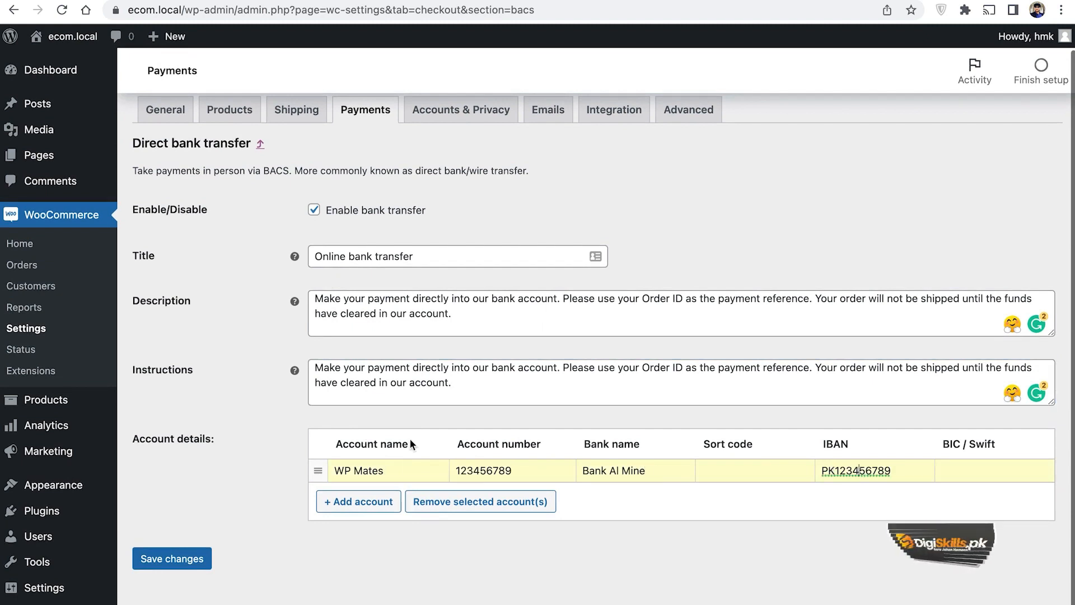
click(393, 473)
drag(392, 473, 328, 475)
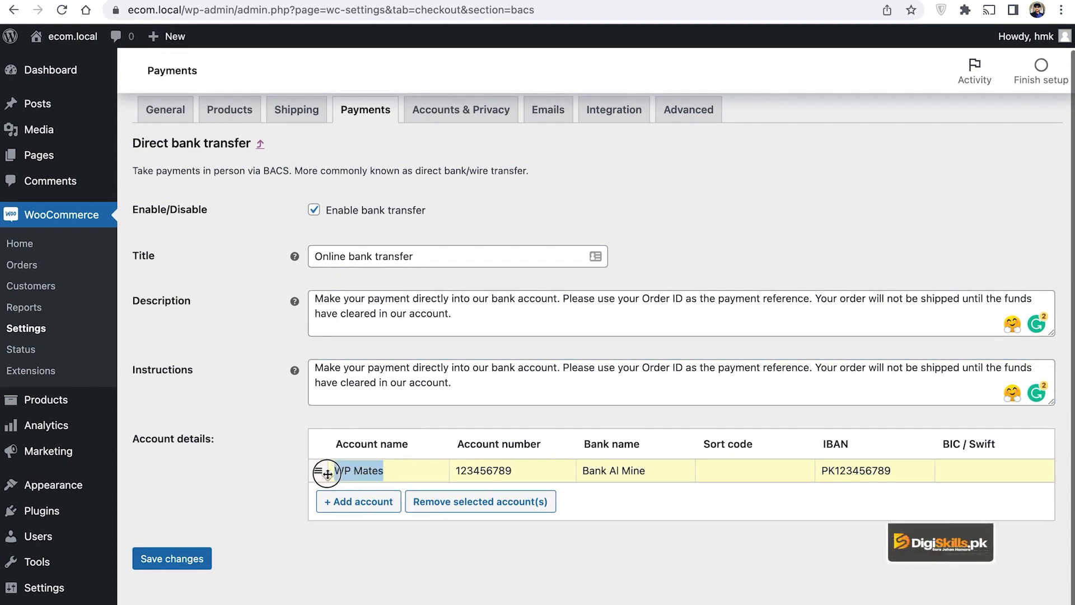
click(398, 468)
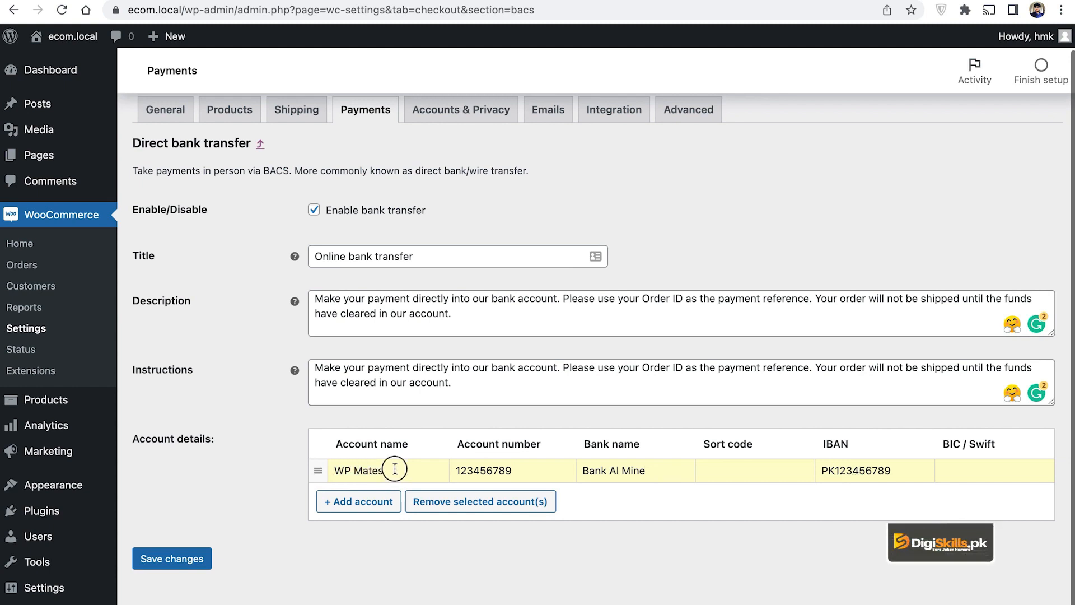
drag(395, 468, 341, 465)
click(393, 466)
drag(372, 467, 328, 467)
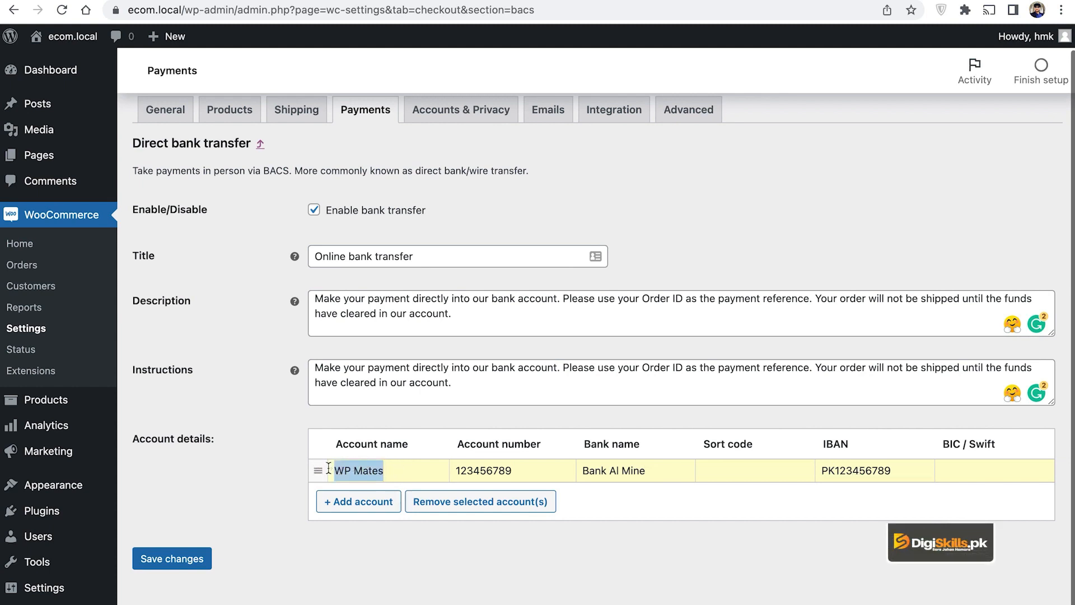
click(388, 470)
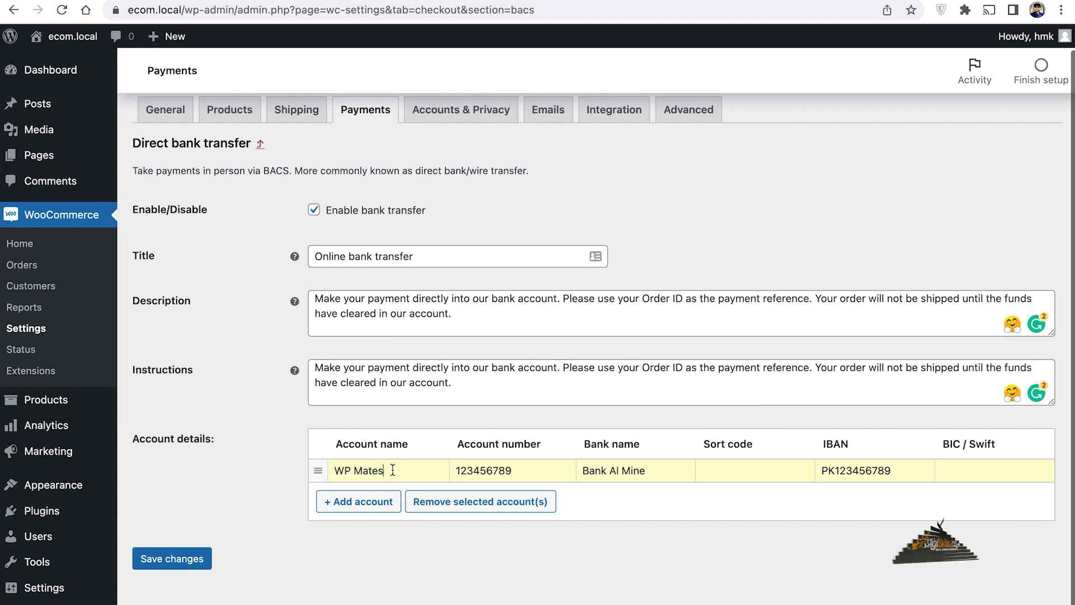
click(494, 468)
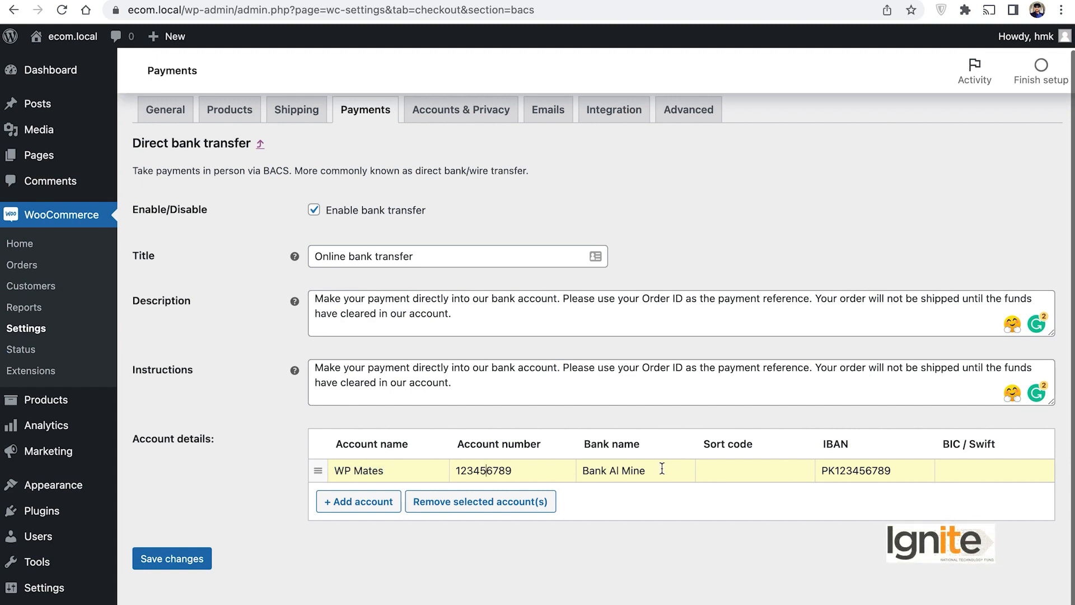
drag(634, 468, 587, 468)
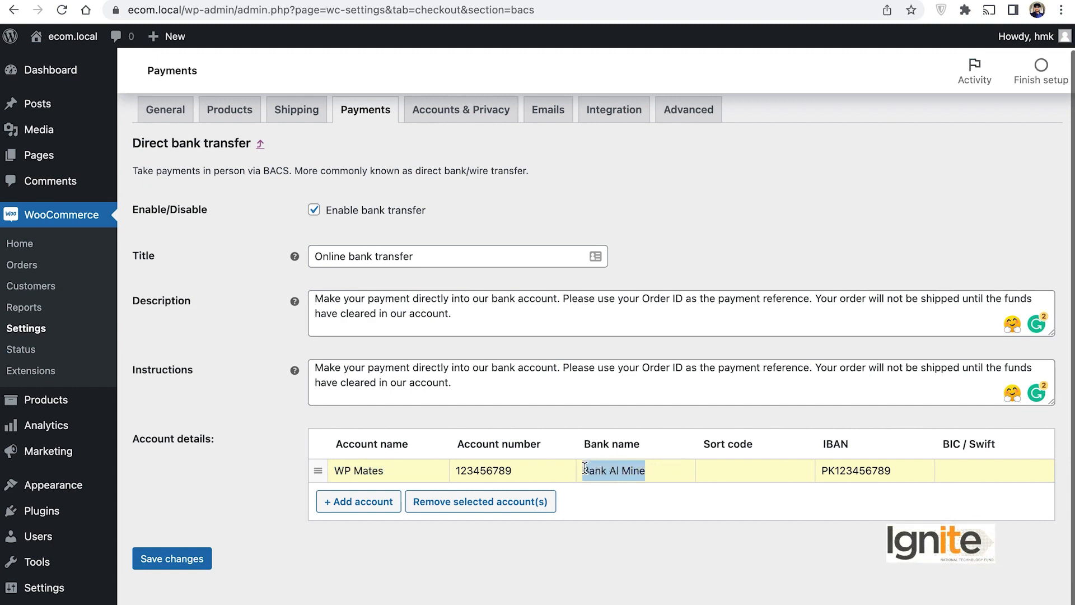
click(713, 474)
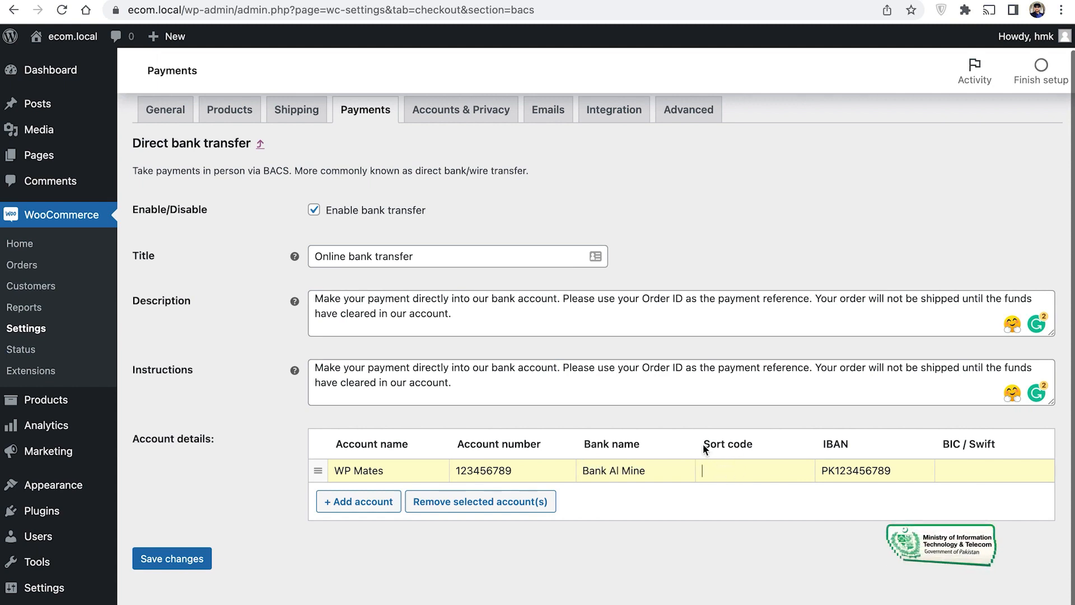
double_click(850, 469)
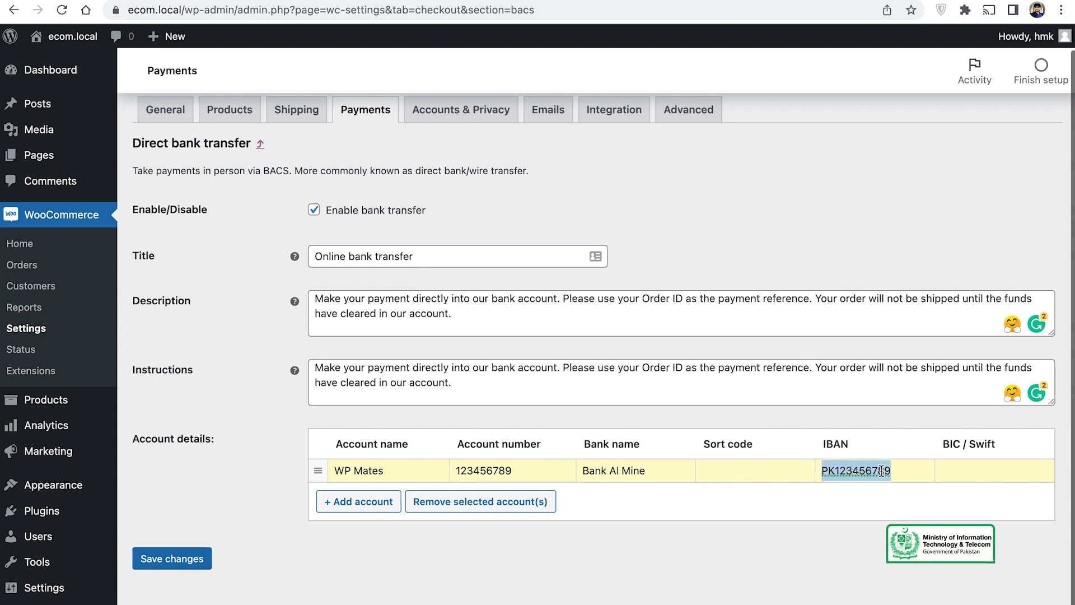
drag(889, 473, 830, 469)
click(962, 470)
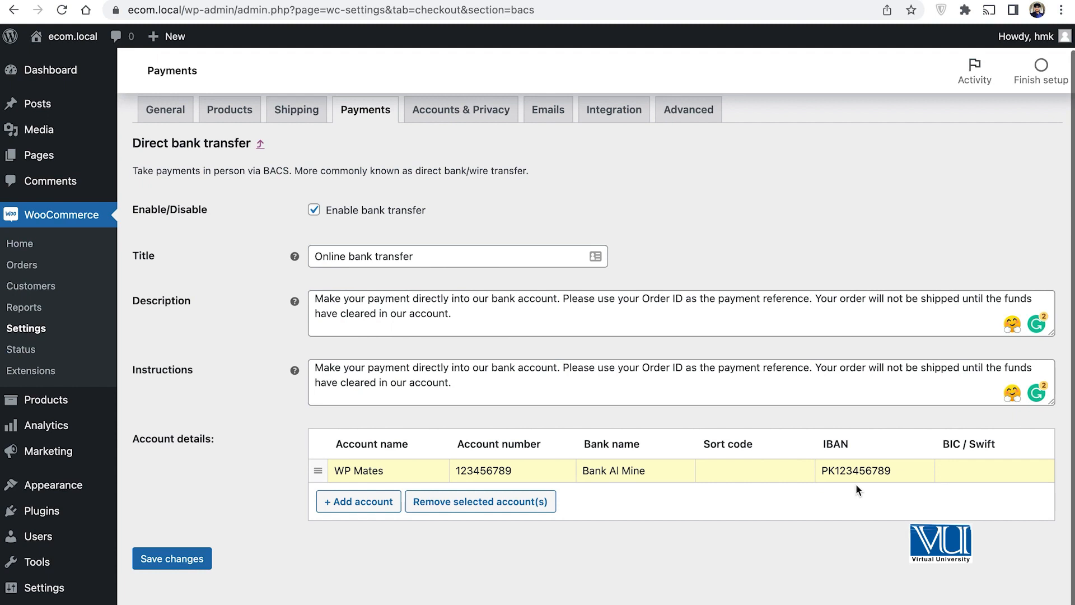
Step: Add and remove an empty account row, then save the bank transfer settings
click(362, 501)
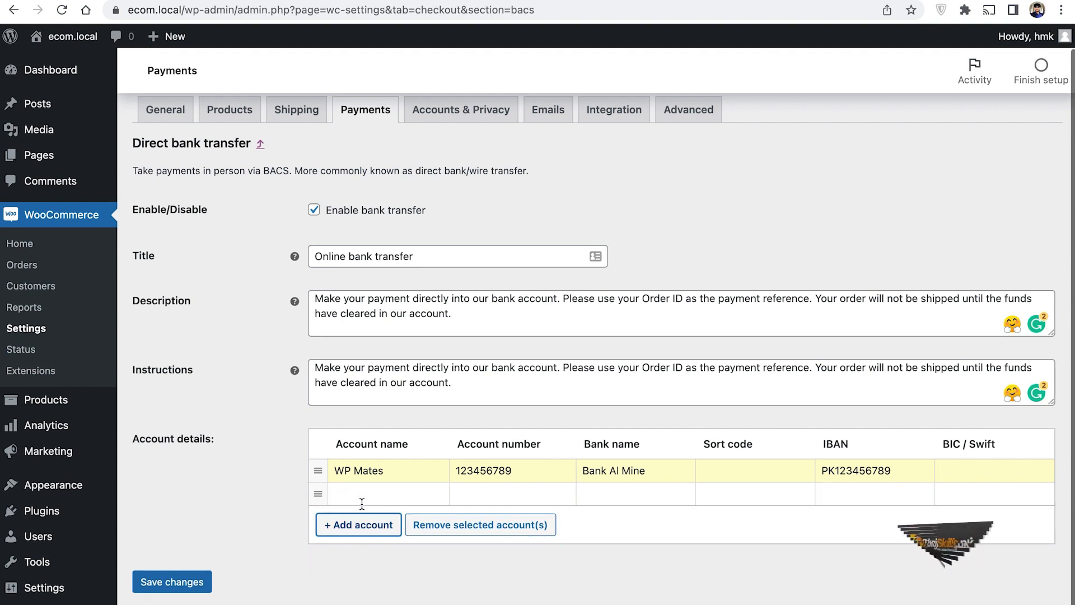
click(375, 491)
click(387, 491)
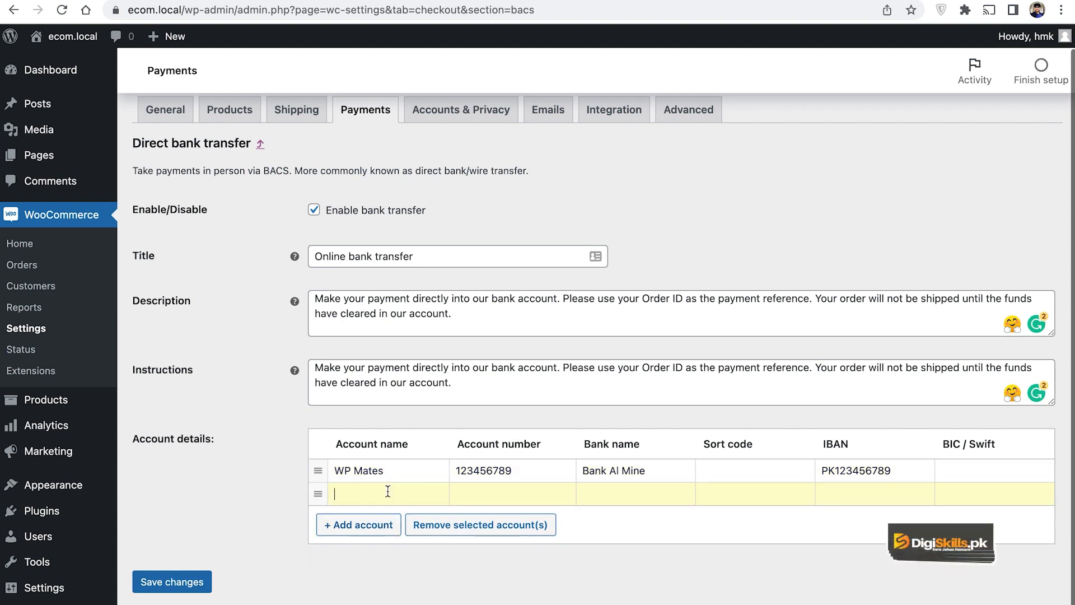
click(454, 531)
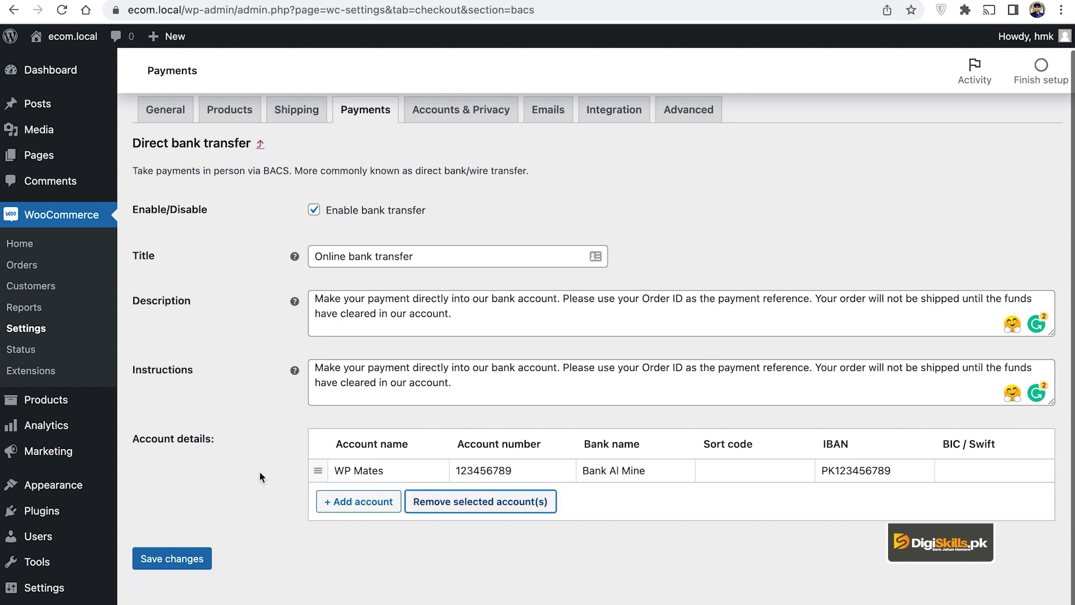
click(188, 563)
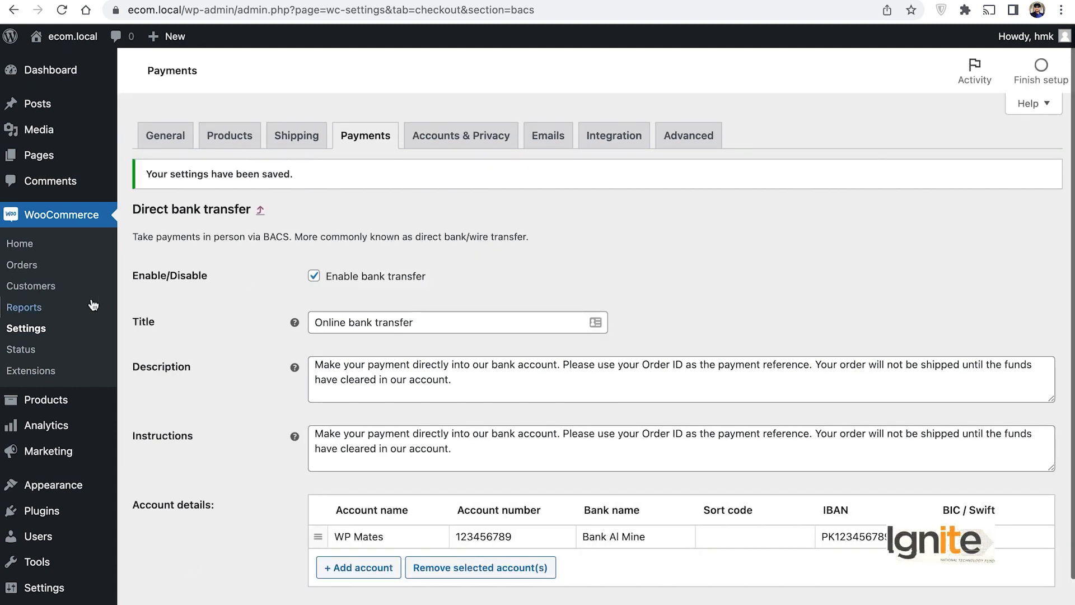
Step: Proceed from the storefront cart to the checkout page
mouse_move(72, 45)
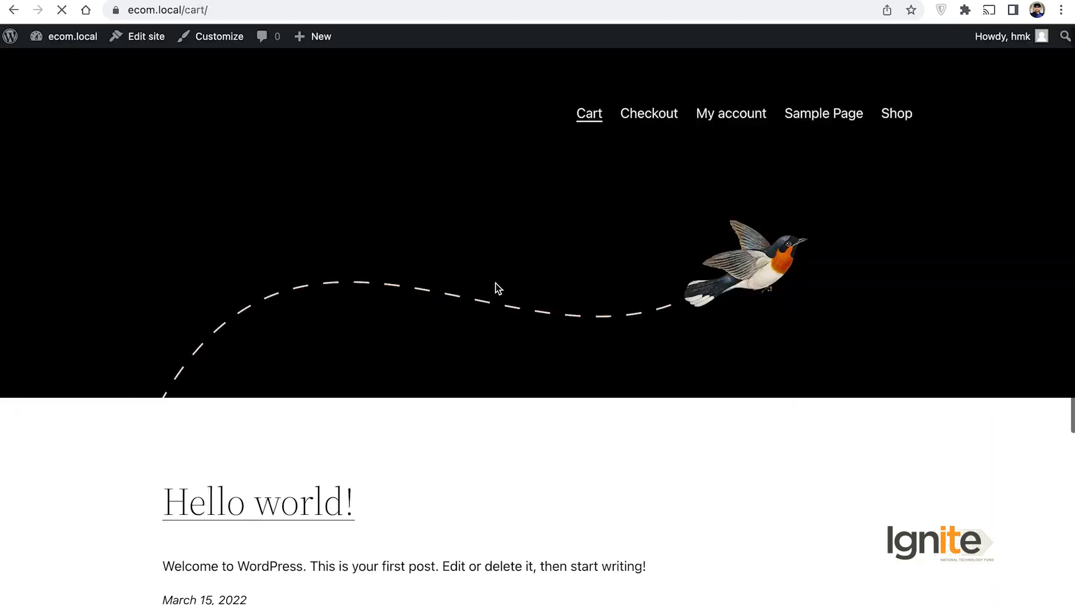
scroll(562, 422, down, 6)
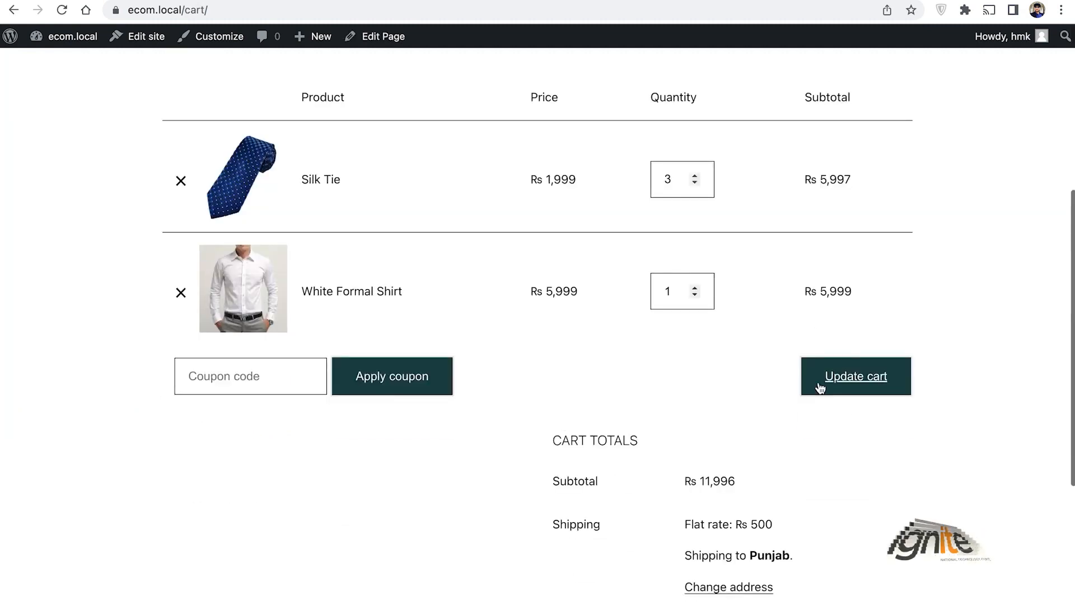
scroll(818, 383, down, 3)
click(648, 507)
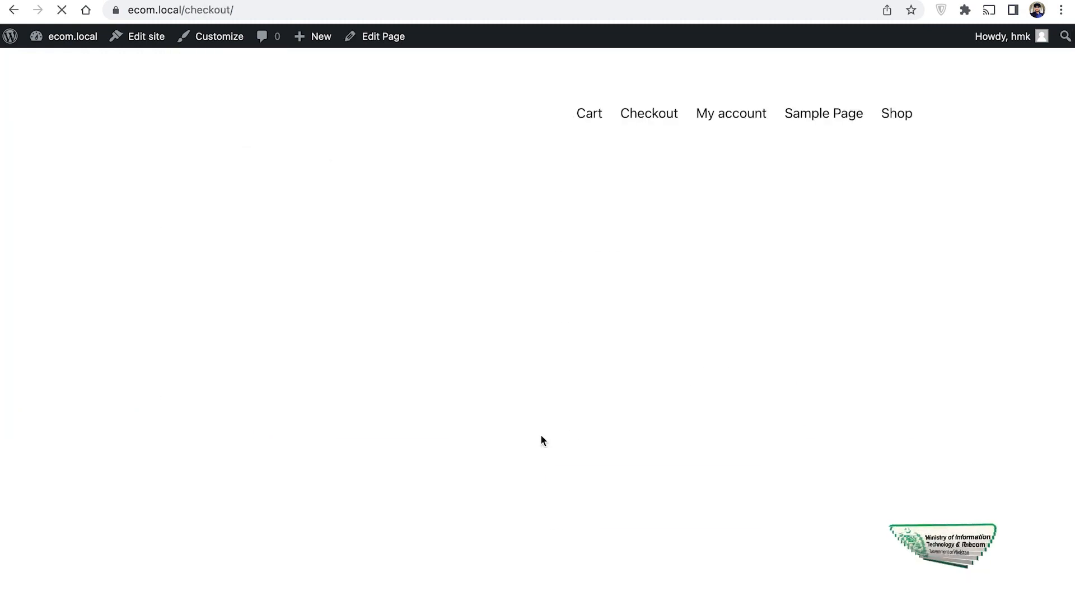
scroll(782, 499, down, 5)
scroll(781, 495, down, 4)
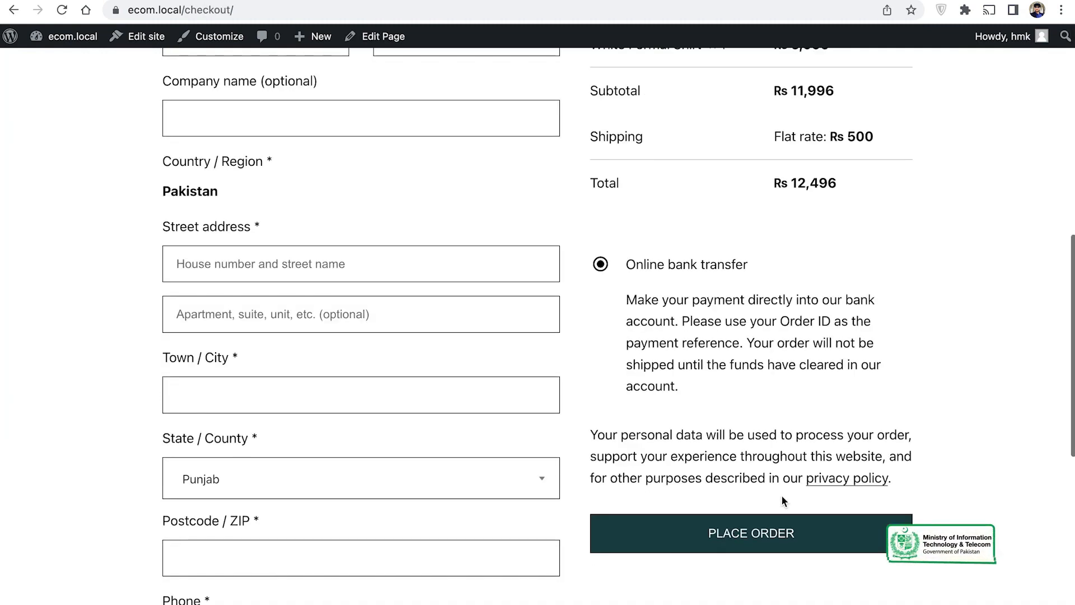
Step: Confirm Online bank transfer is the payment option offered, then return to its settings
drag(628, 265, 761, 281)
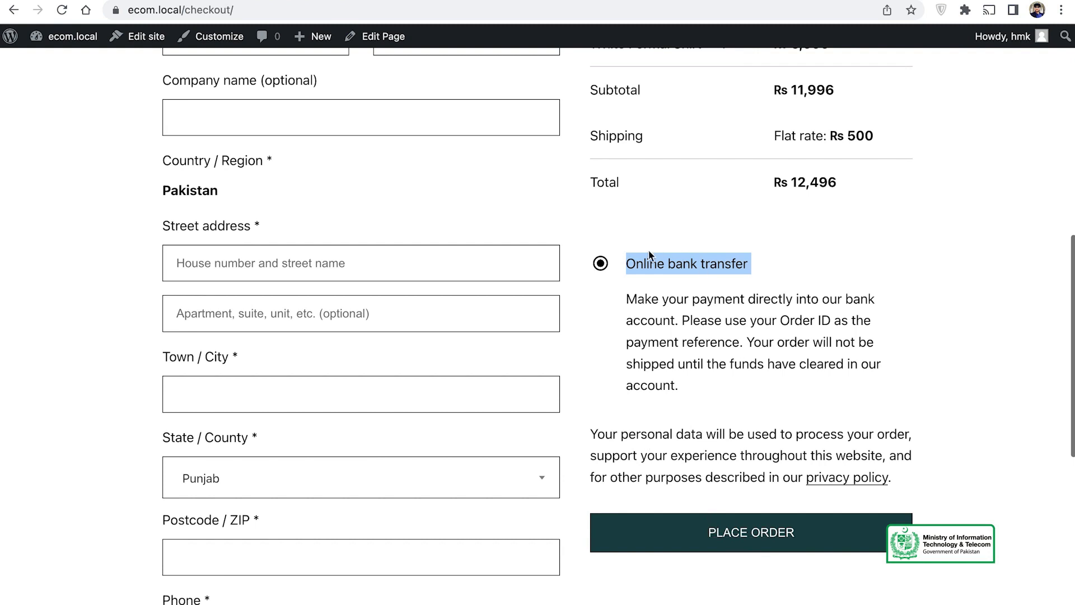
click(686, 292)
drag(627, 265, 747, 261)
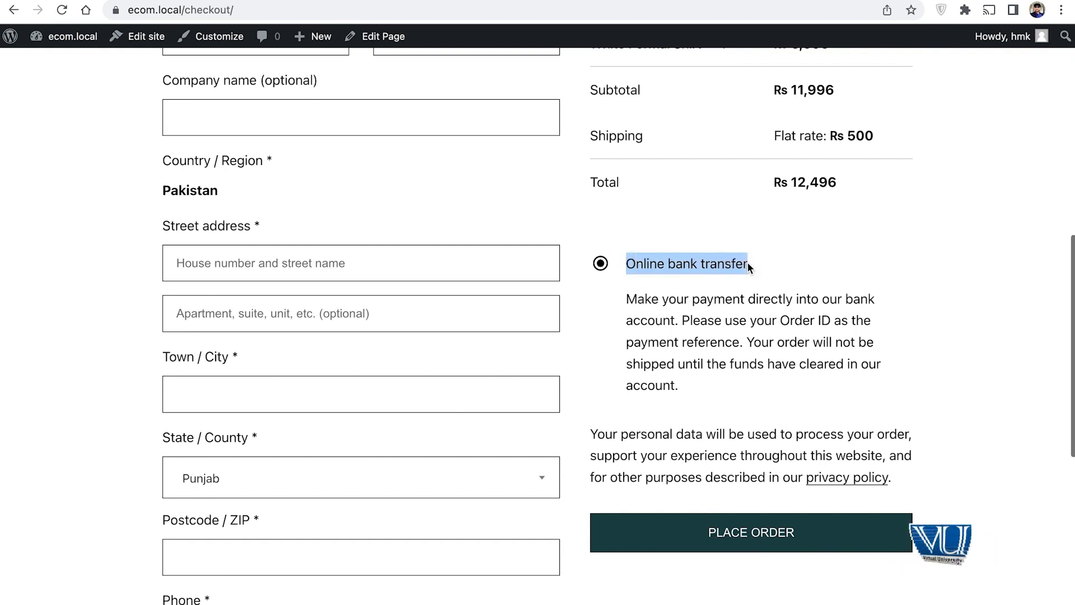
click(635, 262)
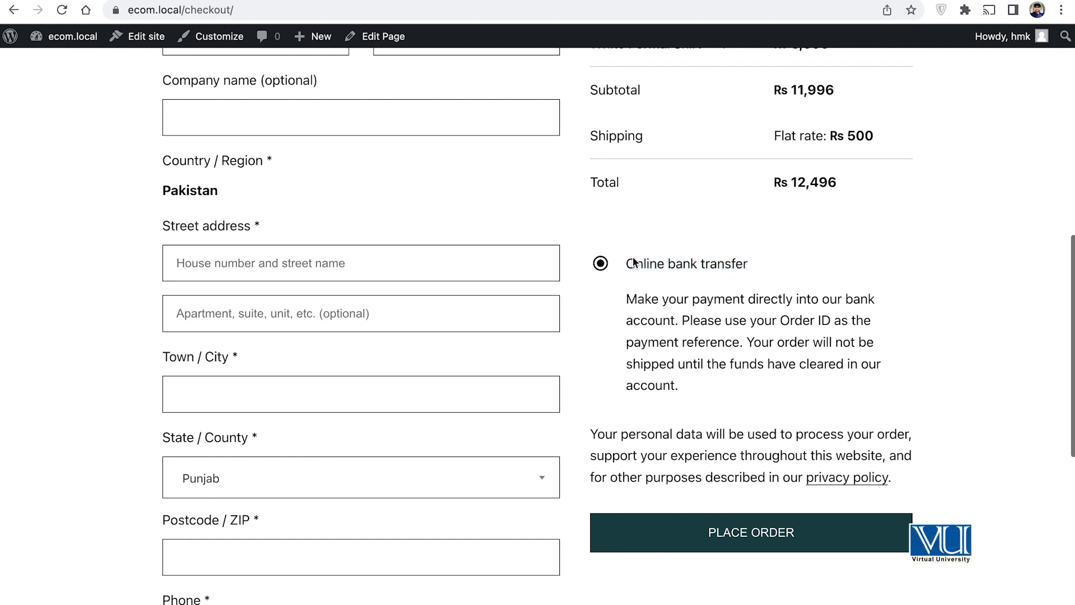
drag(758, 259, 617, 261)
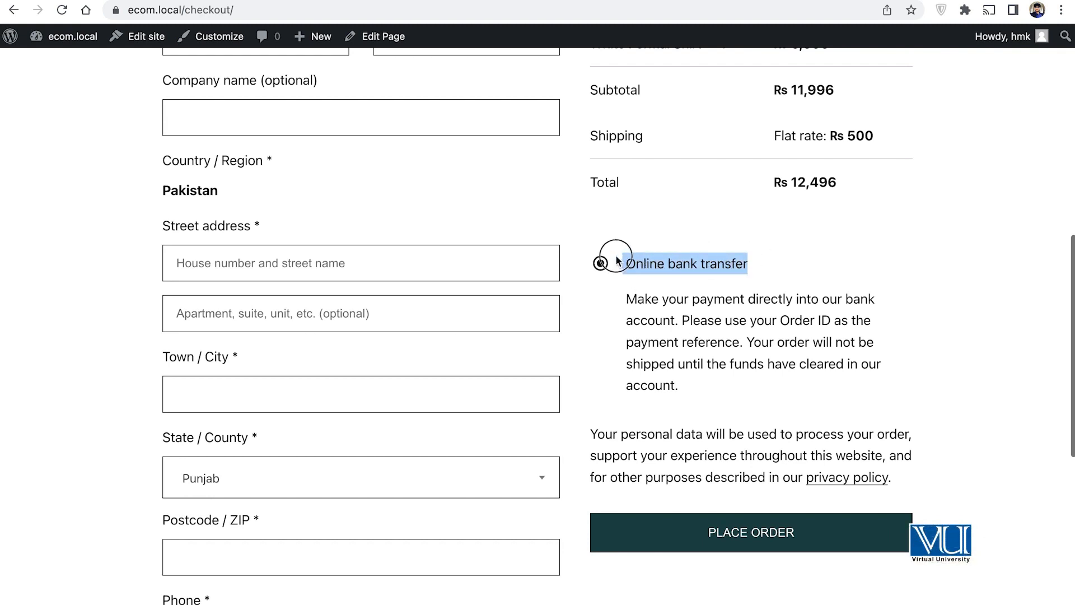
scroll(125, 141, up, 3)
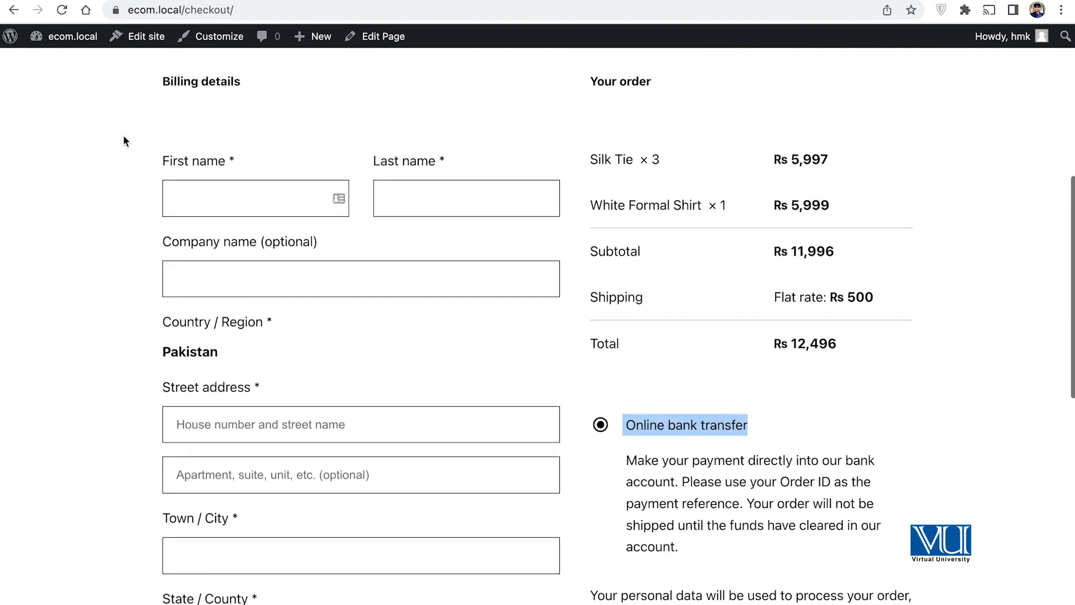
key(ctrl+shift+Tab)
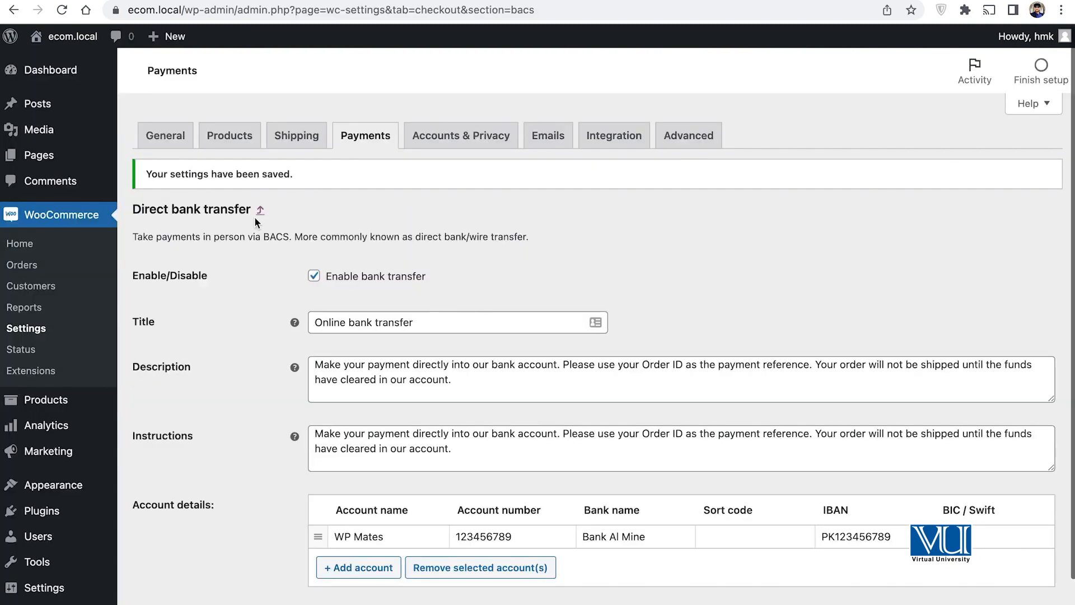
Step: Open the Cash on delivery settings and review its Title and Description
click(363, 145)
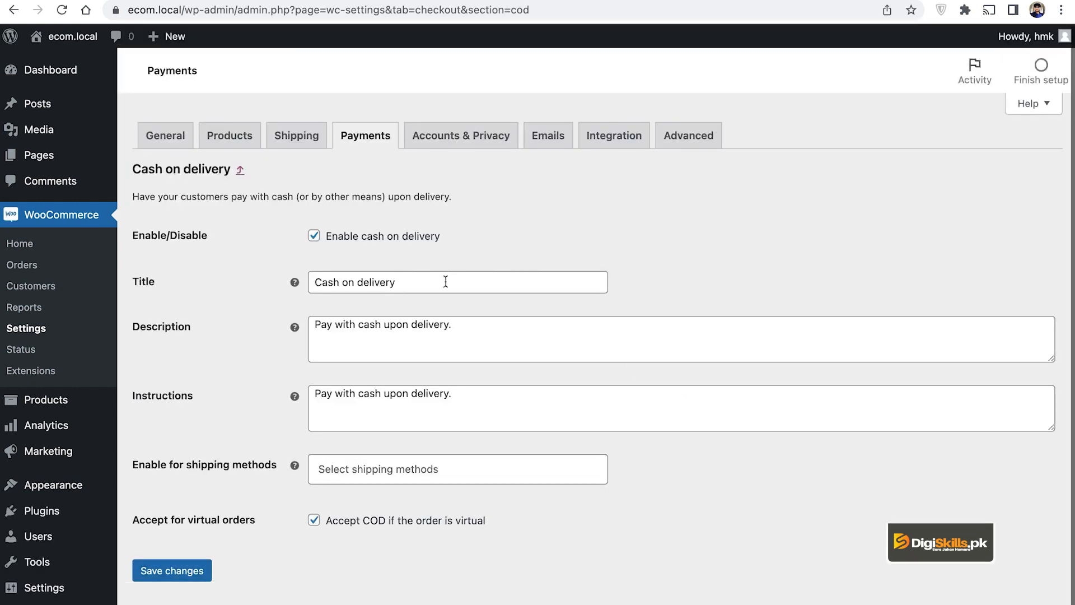
click(444, 281)
click(501, 348)
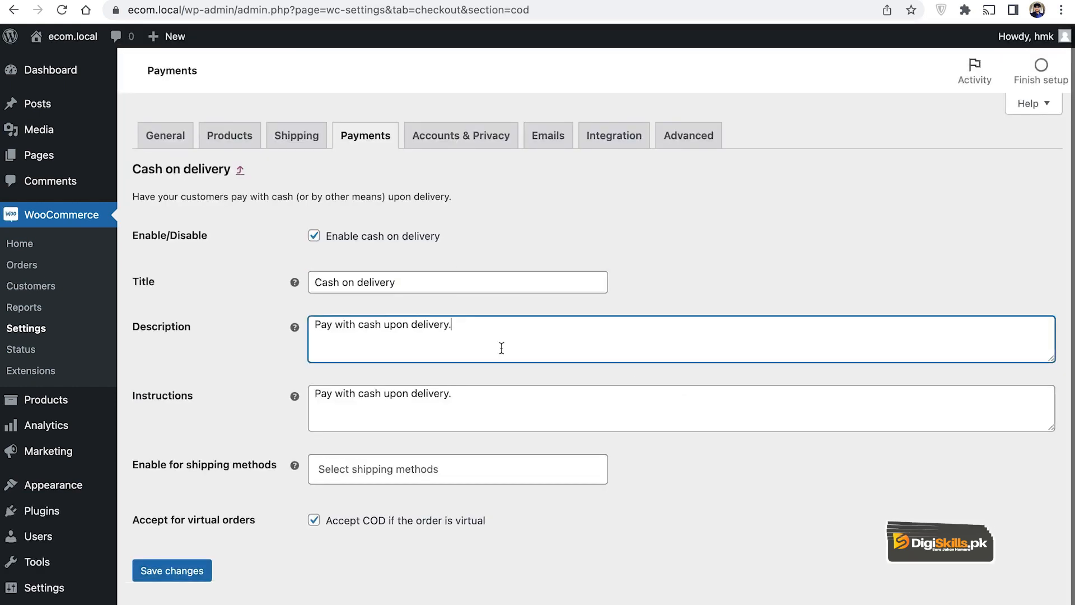
click(418, 283)
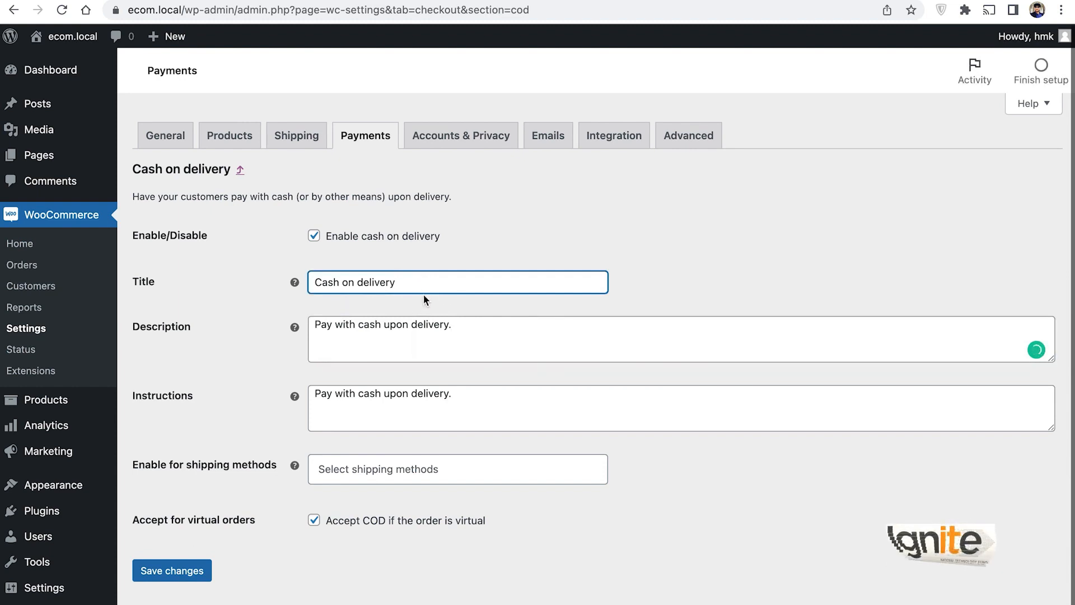
scroll(480, 346, down, 1)
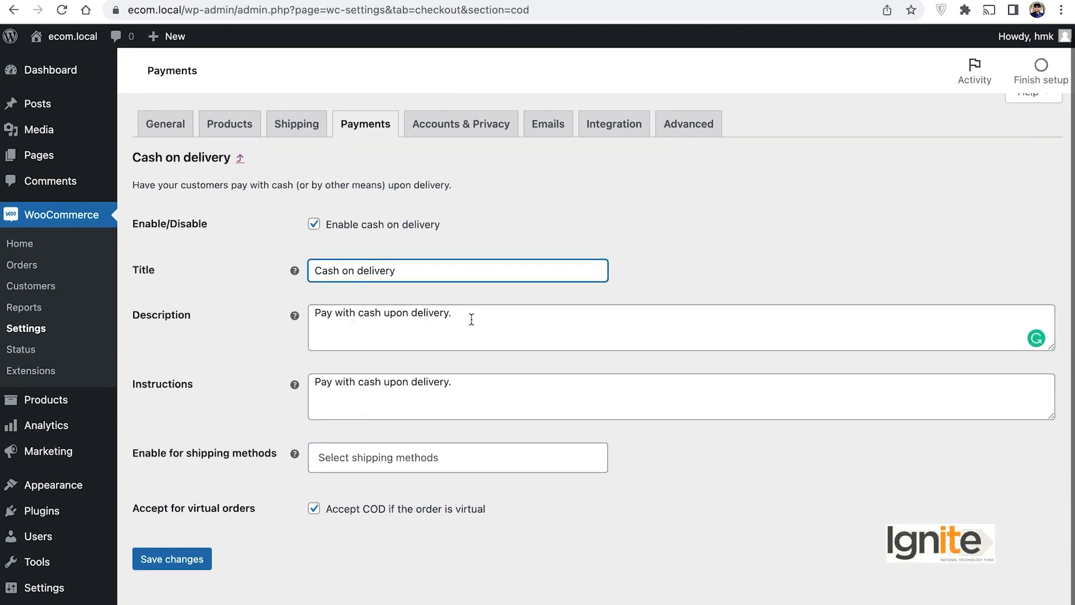
click(472, 318)
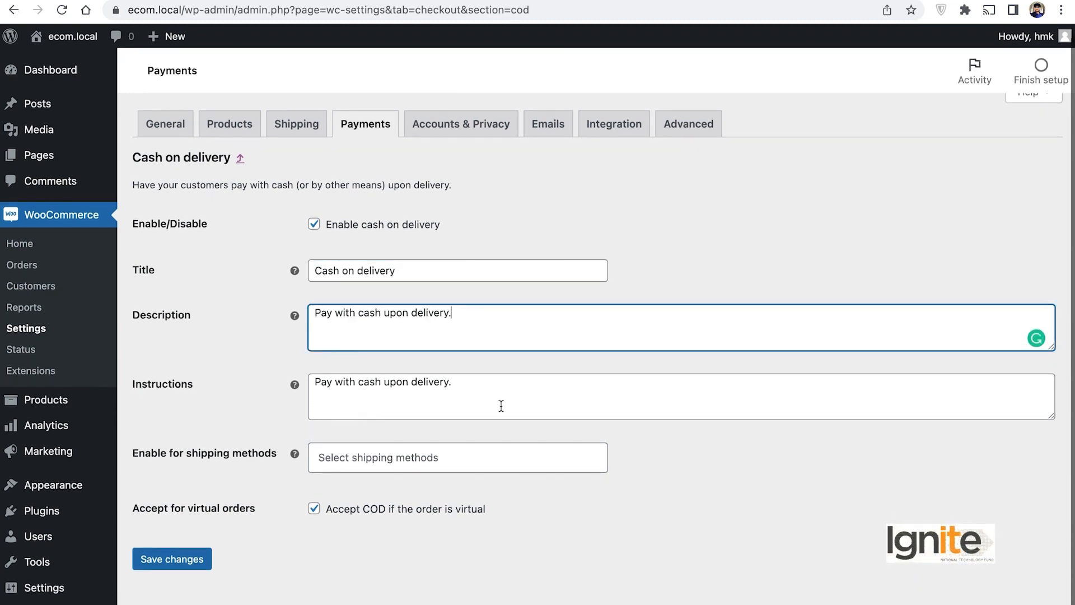
Step: Leave 'Enable for shipping methods' empty, closing the list without choosing any method
click(457, 449)
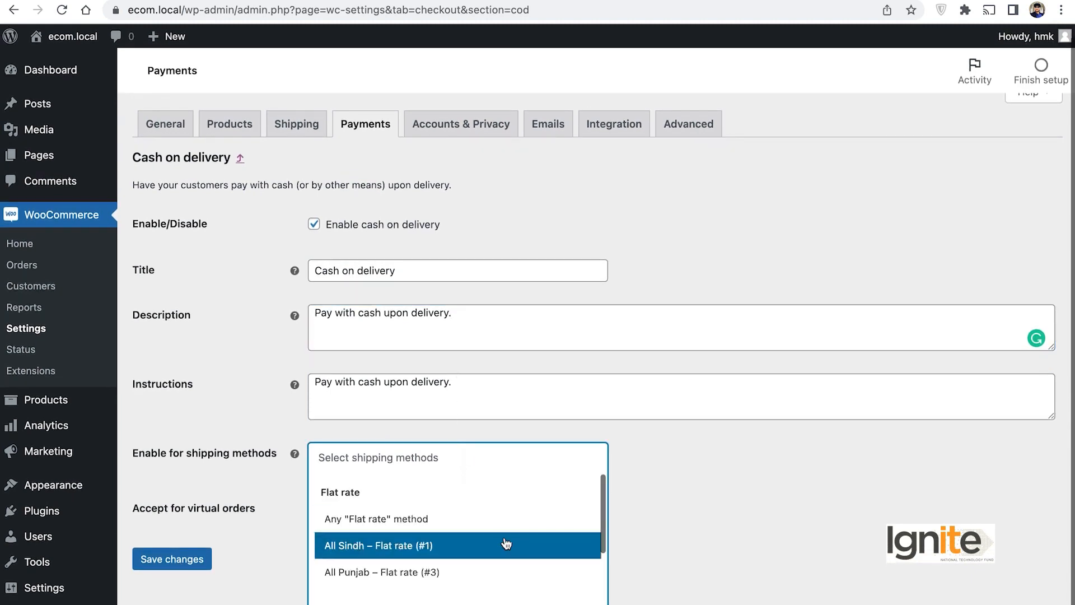
scroll(507, 544, down, 3)
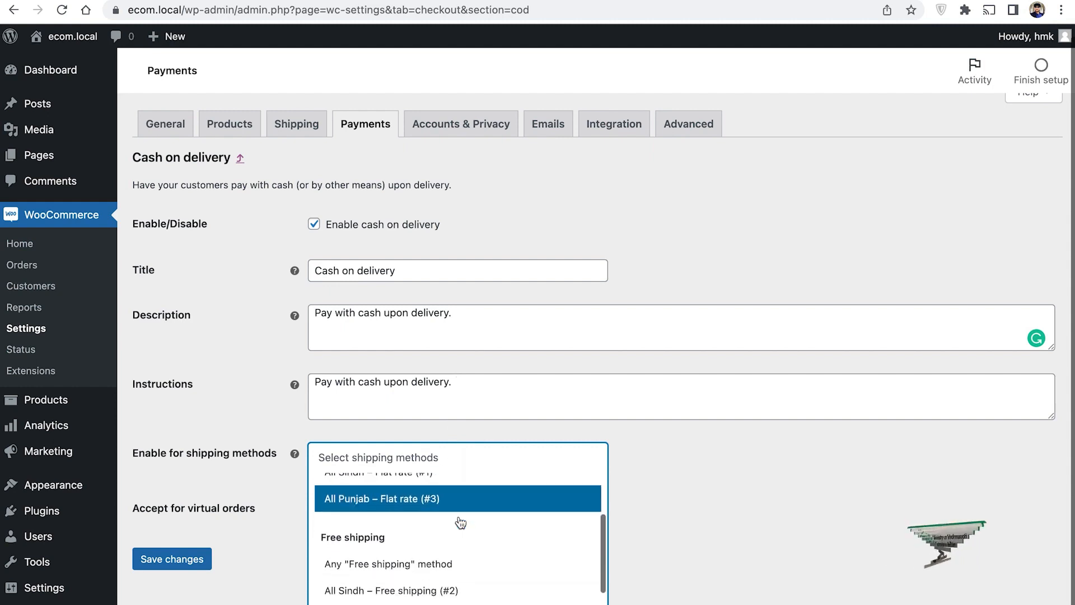
scroll(460, 523, down, 1)
scroll(460, 522, up, 1)
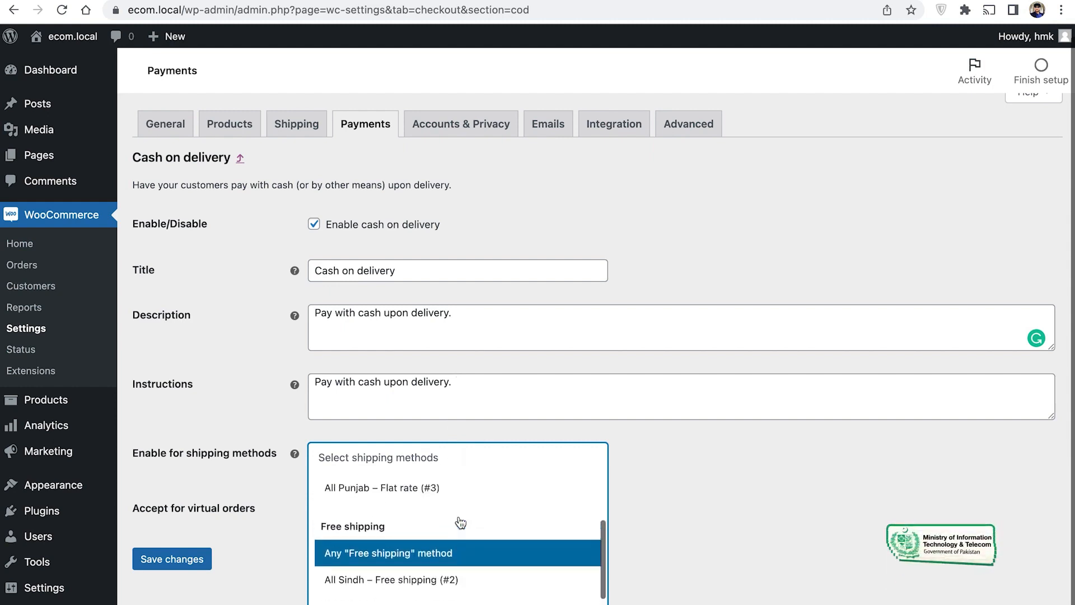
scroll(460, 523, up, 3)
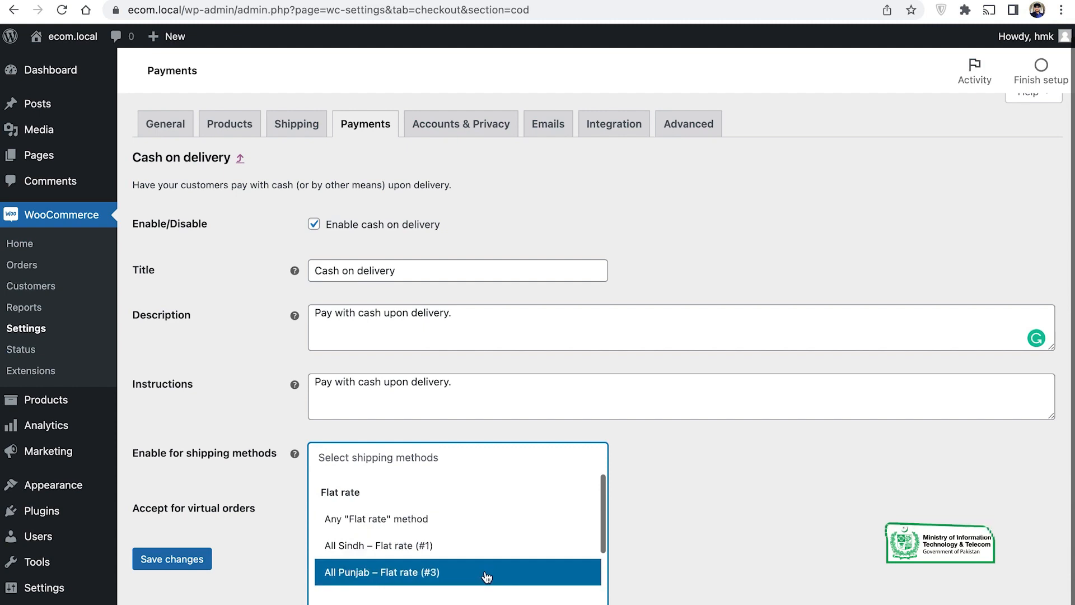
scroll(442, 566, down, 2)
scroll(442, 566, down, 1)
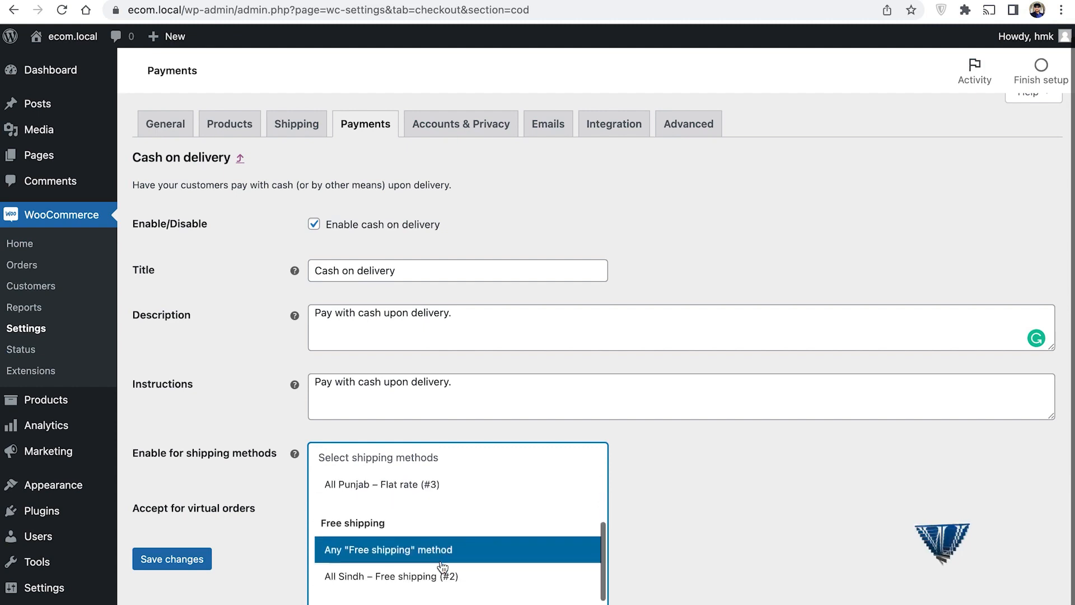
scroll(476, 563, down, 1)
scroll(487, 554, up, 4)
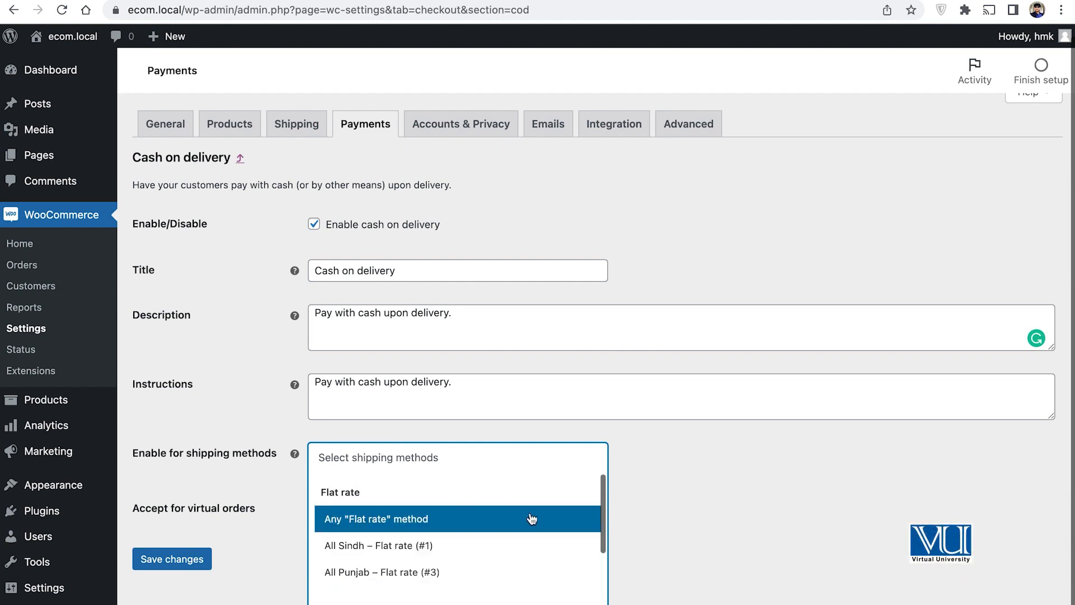
click(754, 488)
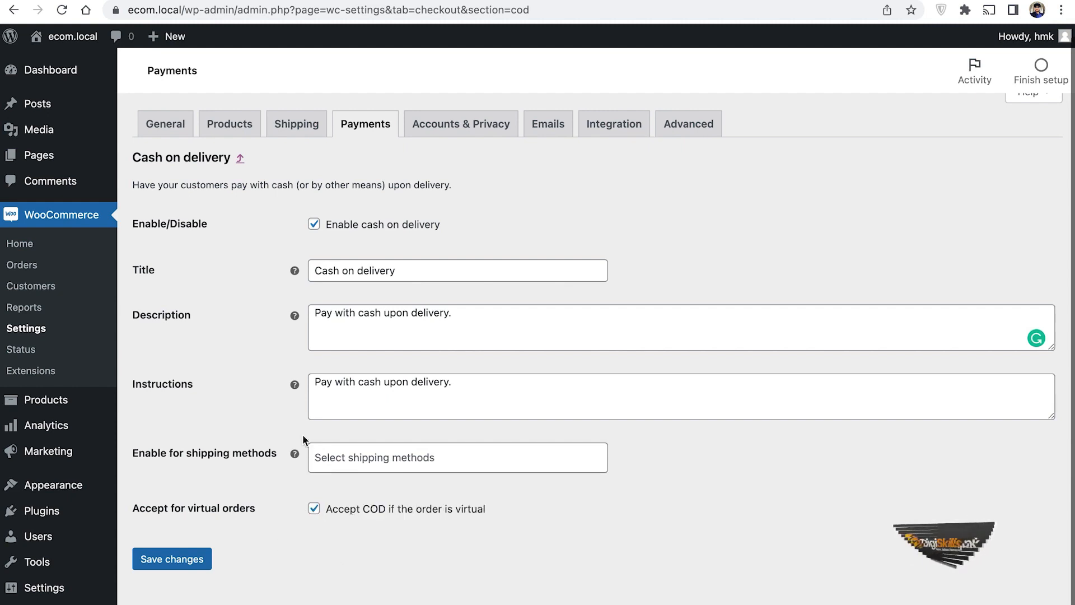
Step: Save the Cash on delivery settings and return to the Rs 12,496 storefront checkout
click(178, 559)
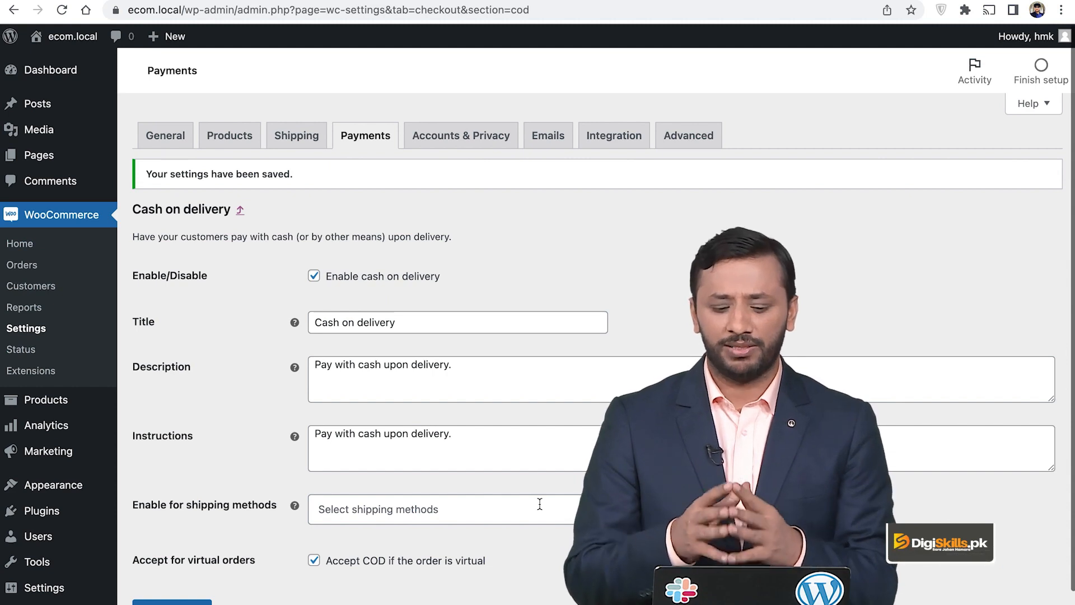
scroll(406, 488, down, 2)
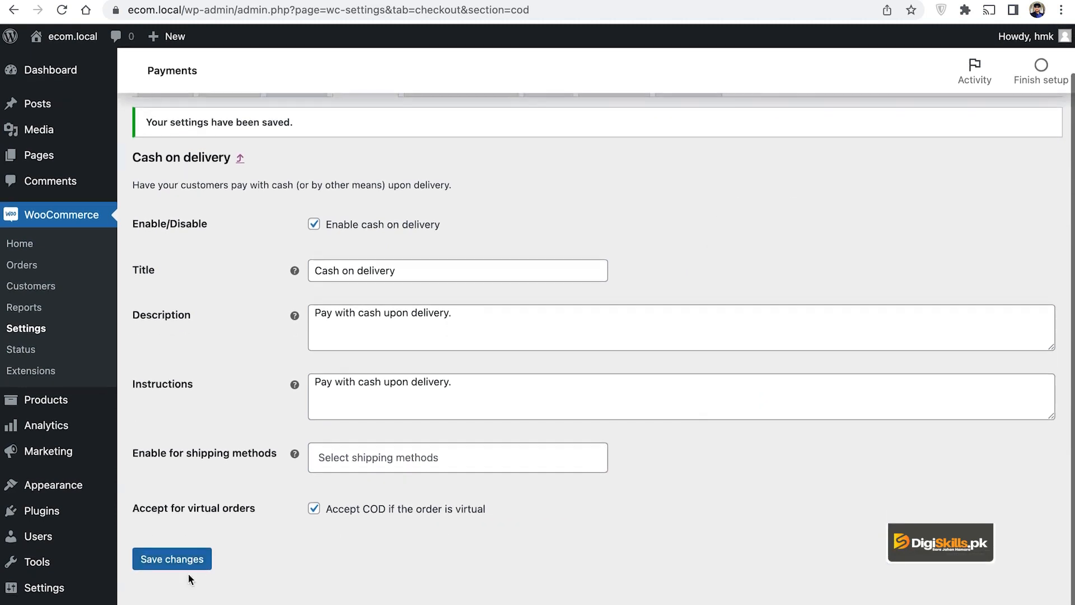
click(160, 567)
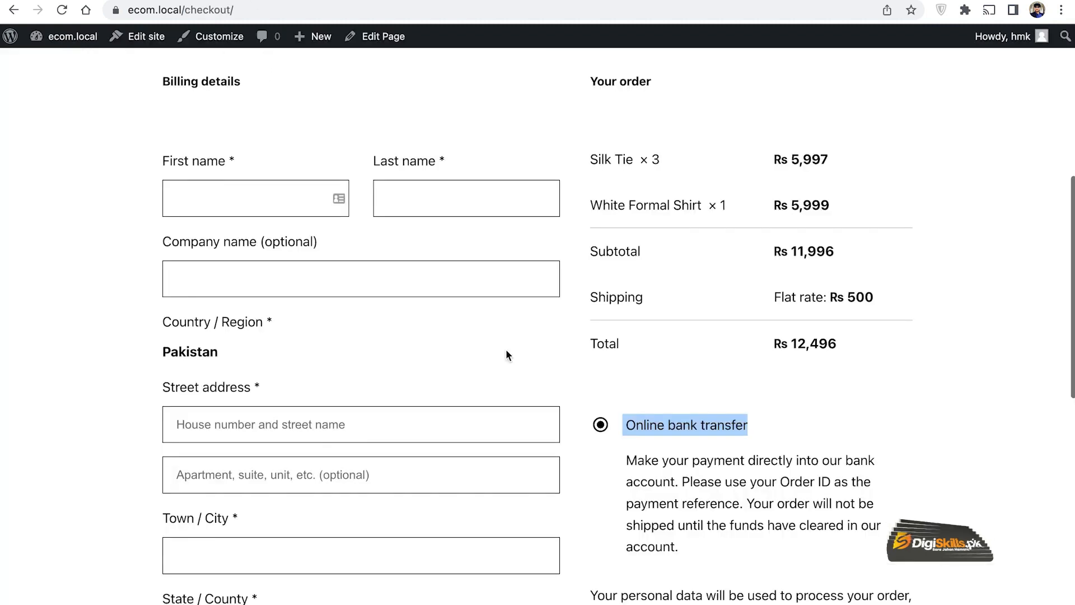
scroll(680, 370, down, 1)
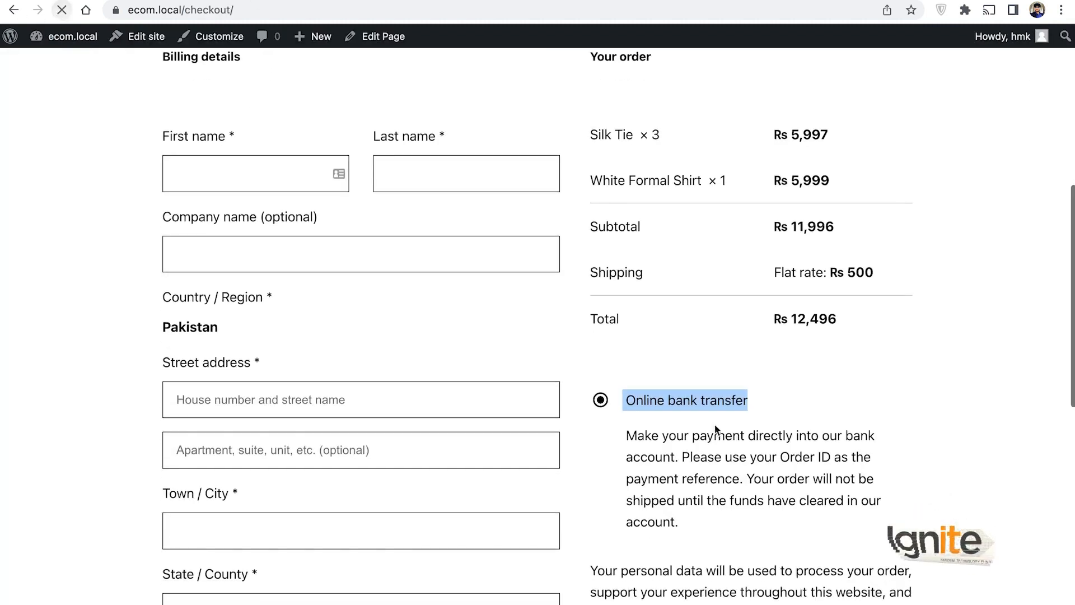
Step: Reload checkout and select Cash on delivery, toggling between it and Online bank transfer
click(61, 10)
scroll(709, 429, down, 2)
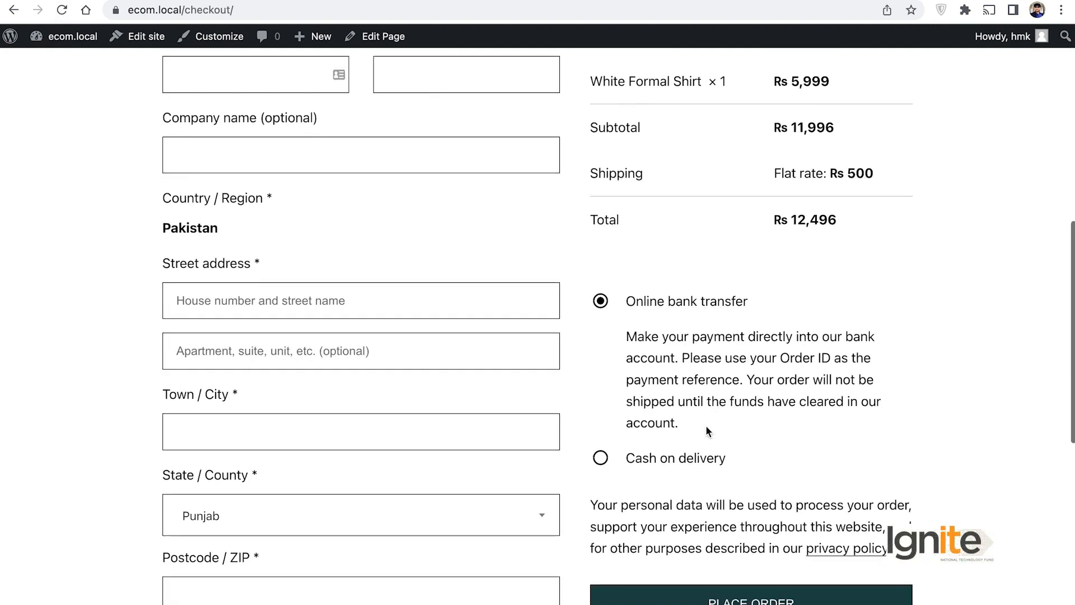
click(603, 460)
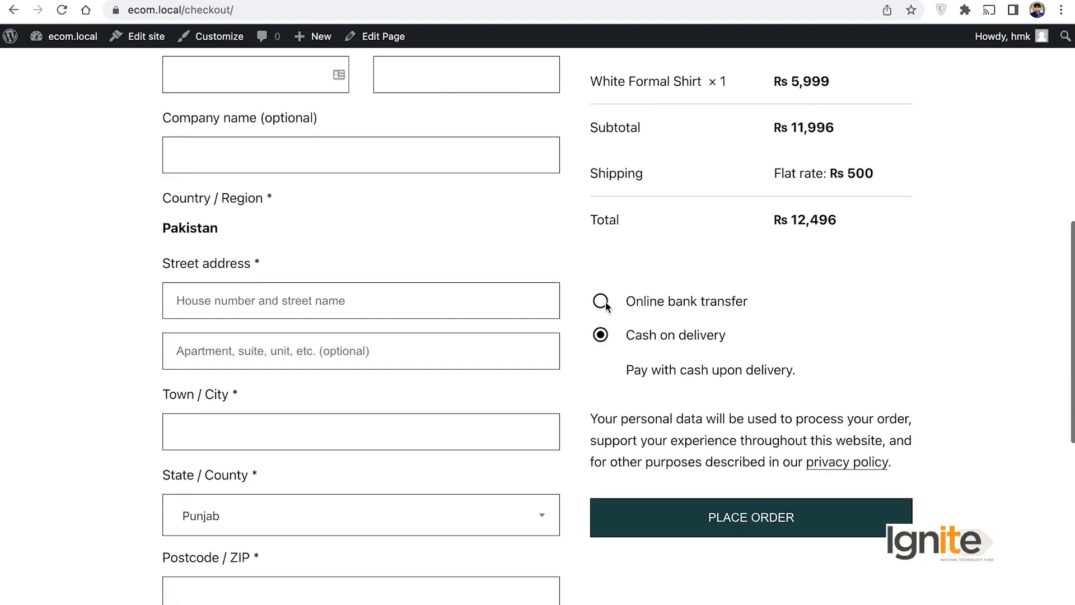
click(603, 304)
click(597, 462)
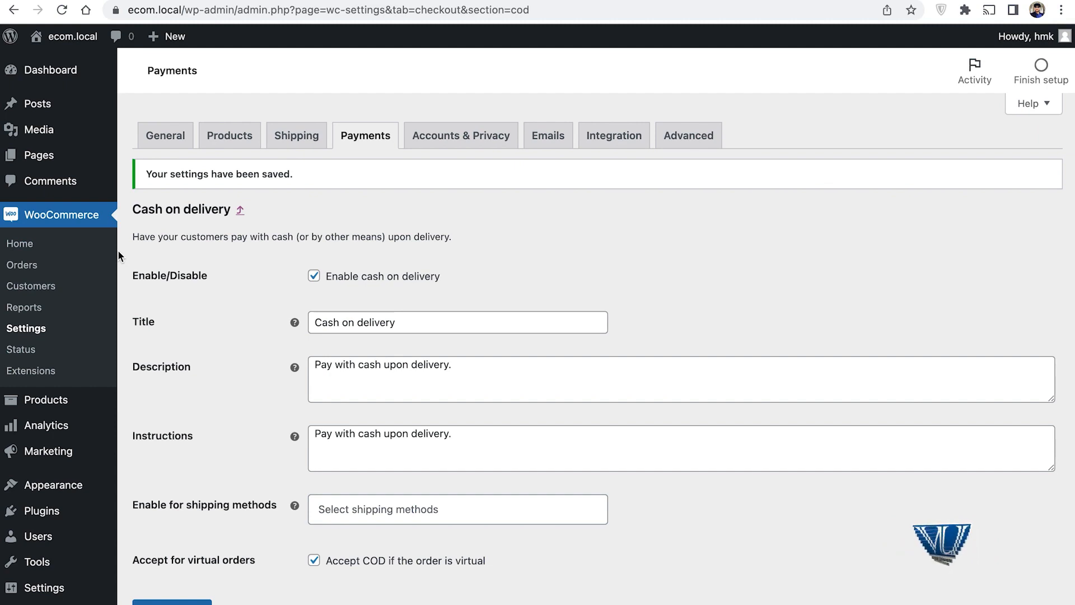
Step: Search plugins for '2checkout', then install and activate Payment Gateway – 2Checkout for WooCommerce
click(376, 138)
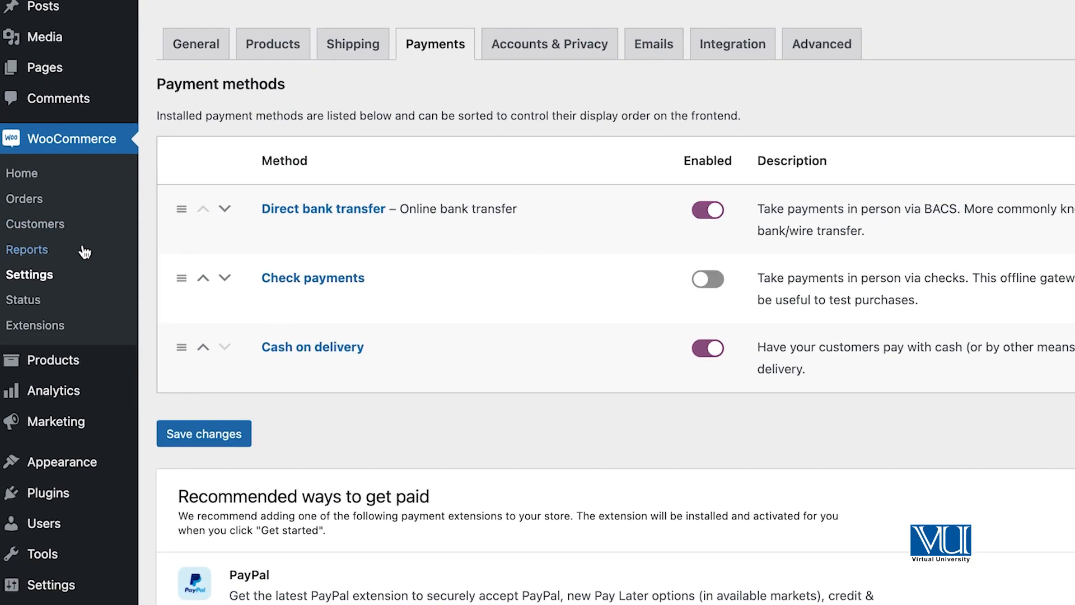
mouse_move(70, 433)
scroll(90, 378, down, 1)
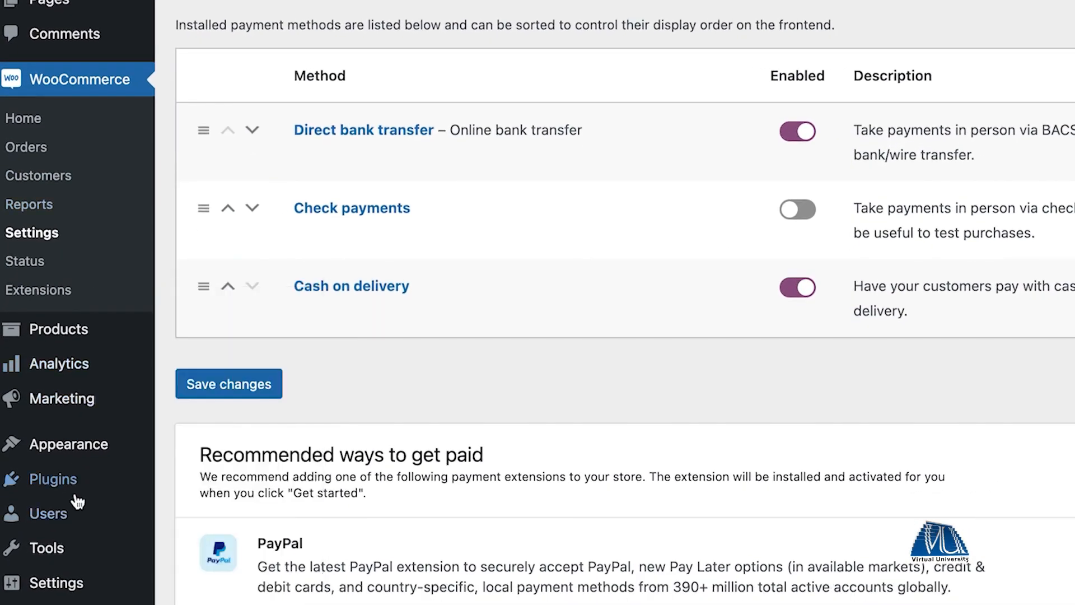
mouse_move(87, 480)
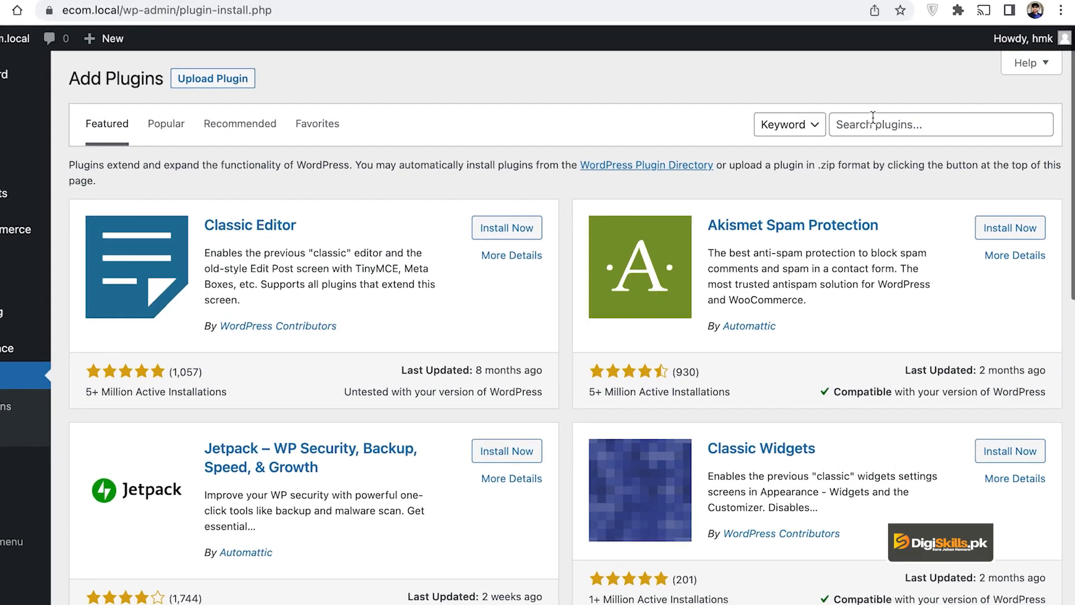
click(873, 122)
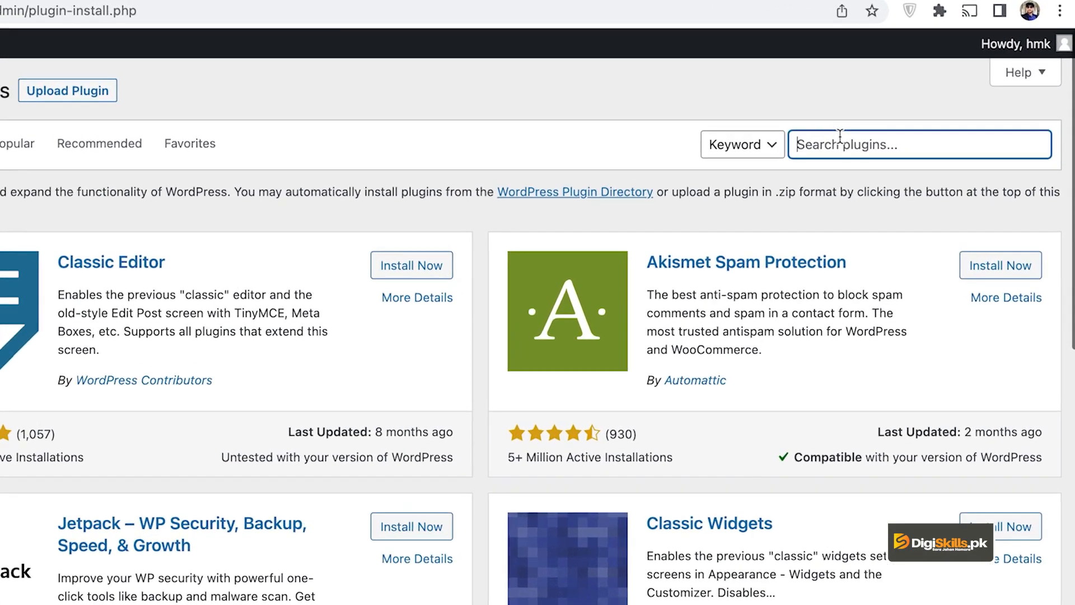
text(2checkout)
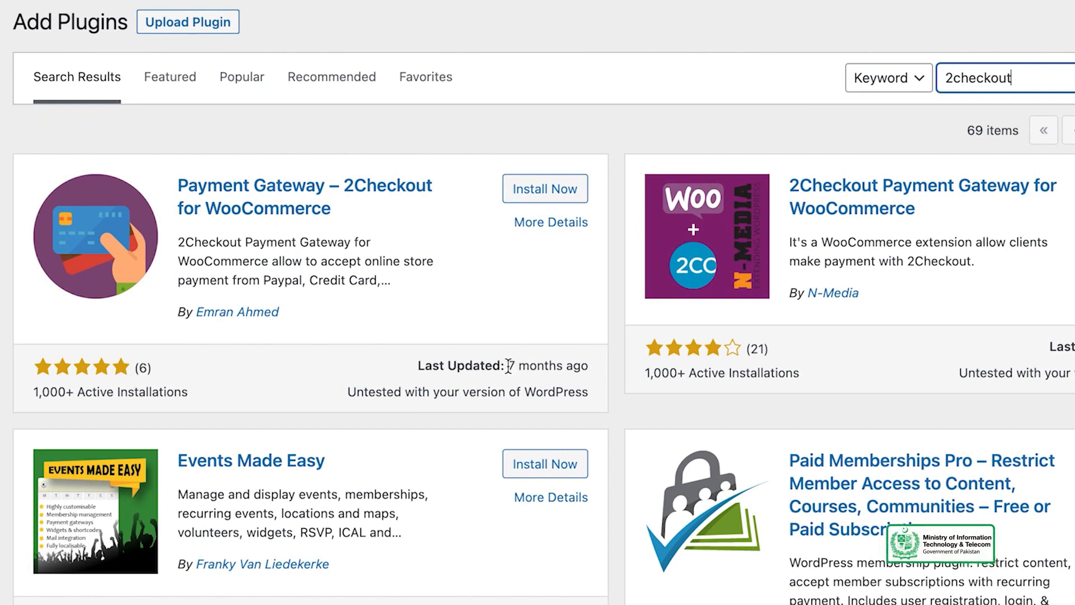
drag(509, 365, 582, 362)
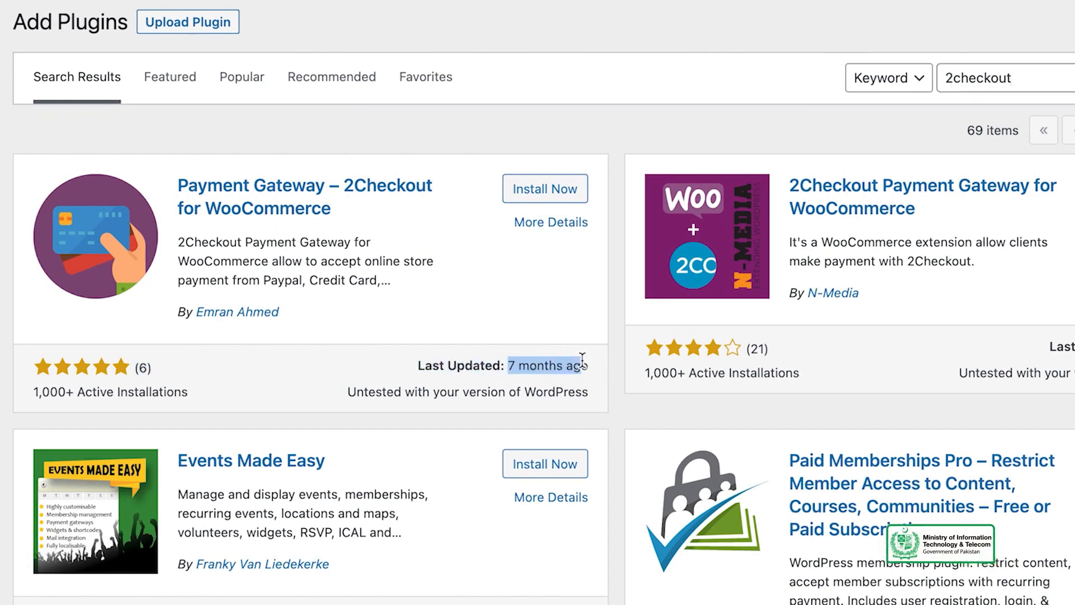
click(540, 298)
click(549, 190)
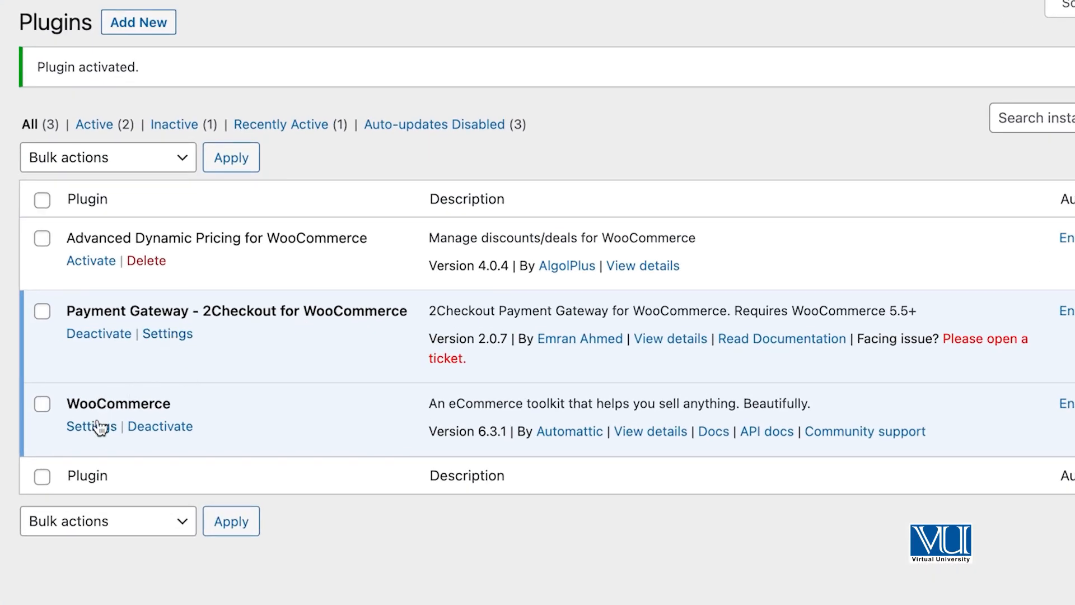
click(93, 426)
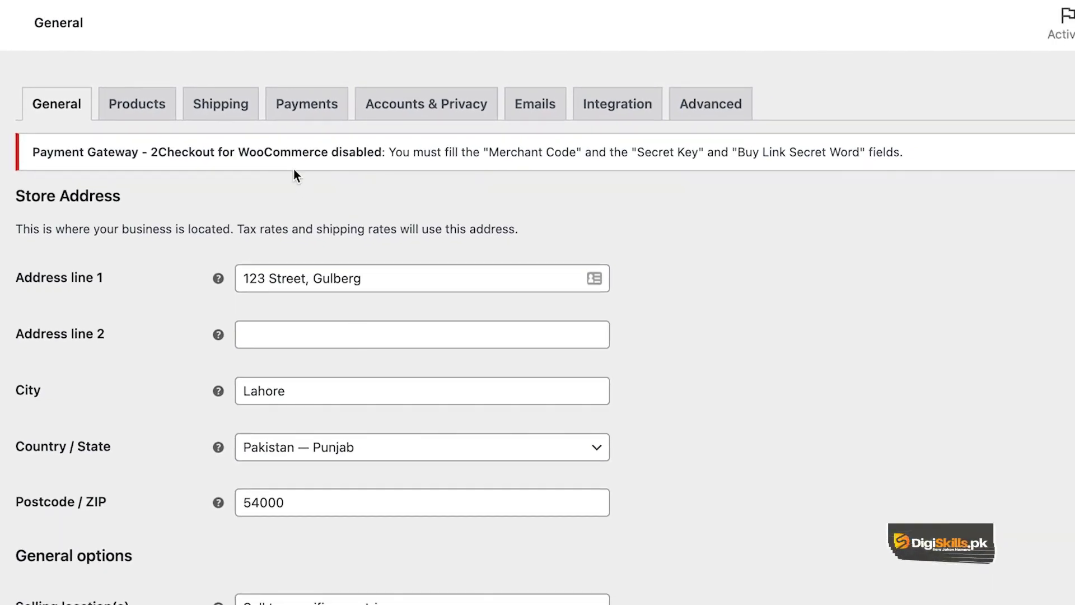
Step: Read the 2Checkout credentials warning, then view Payments now listing 2Checkout Payment Gateway
drag(32, 159, 112, 153)
click(144, 148)
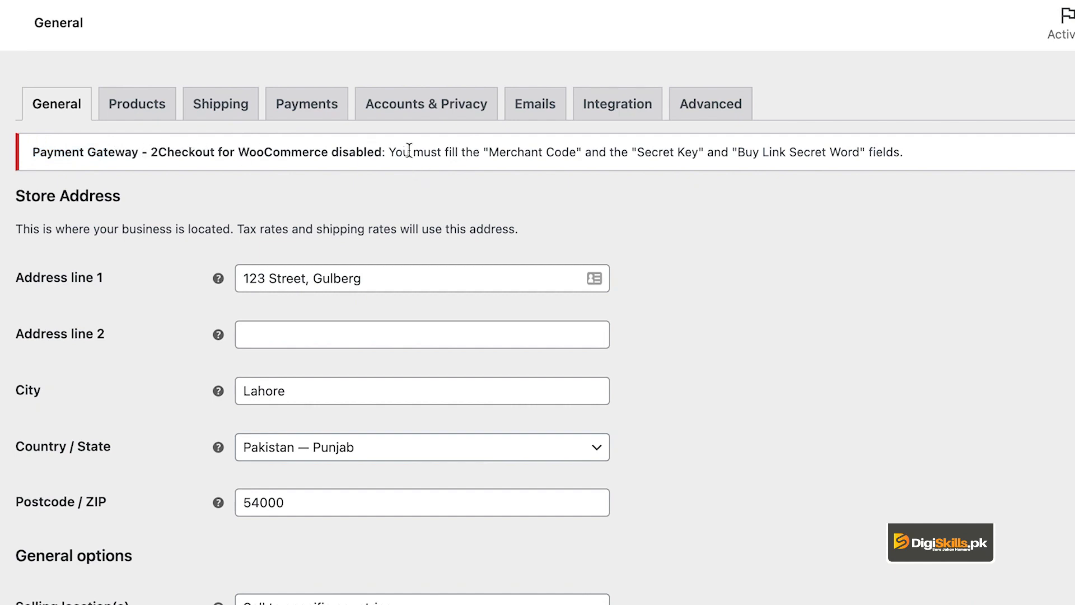
drag(396, 151, 516, 153)
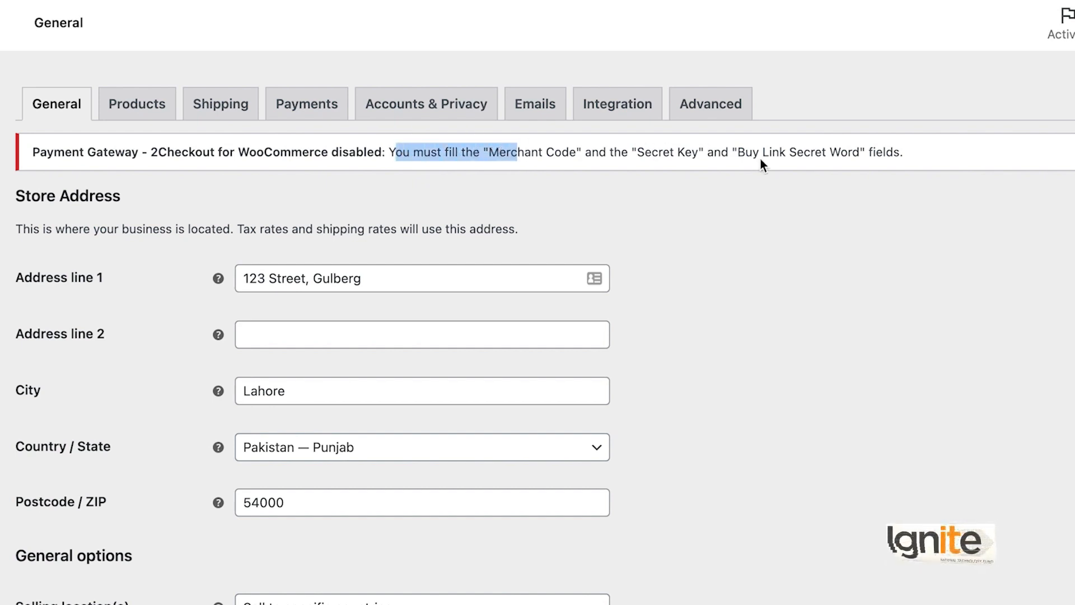
click(903, 151)
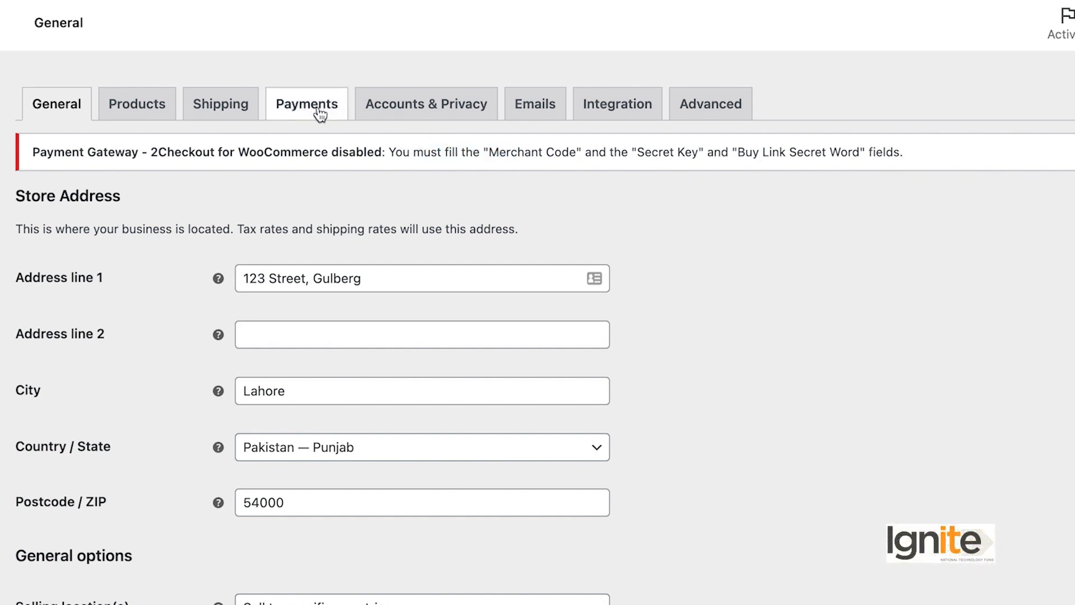
click(300, 110)
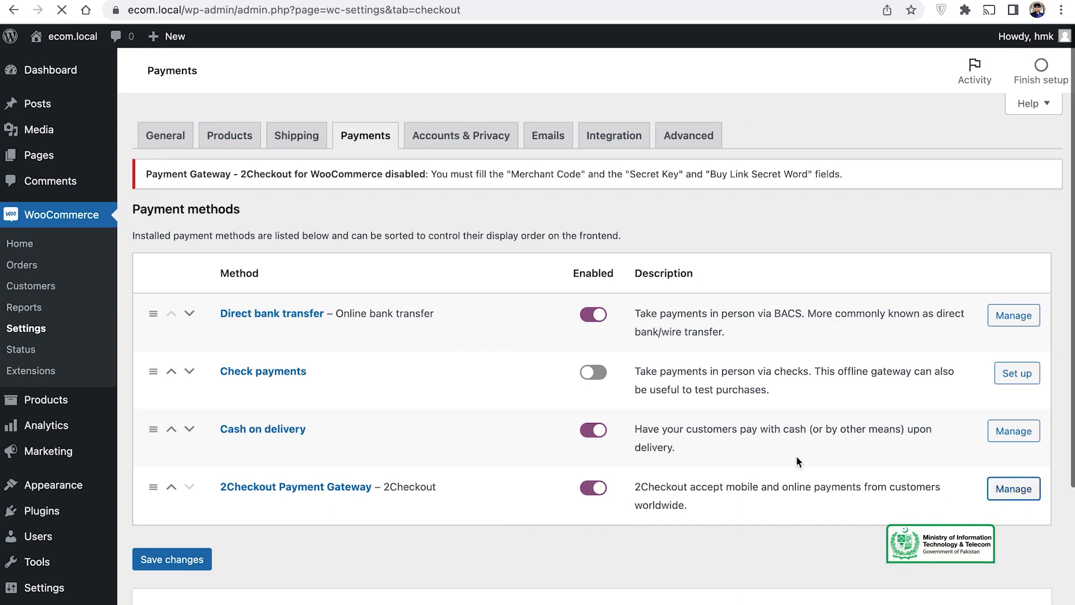
Step: Look over the 2Checkout Merchant Code, Secret Key and Buy Link Secret Word fields, leaving them blank
scroll(486, 328, down, 3)
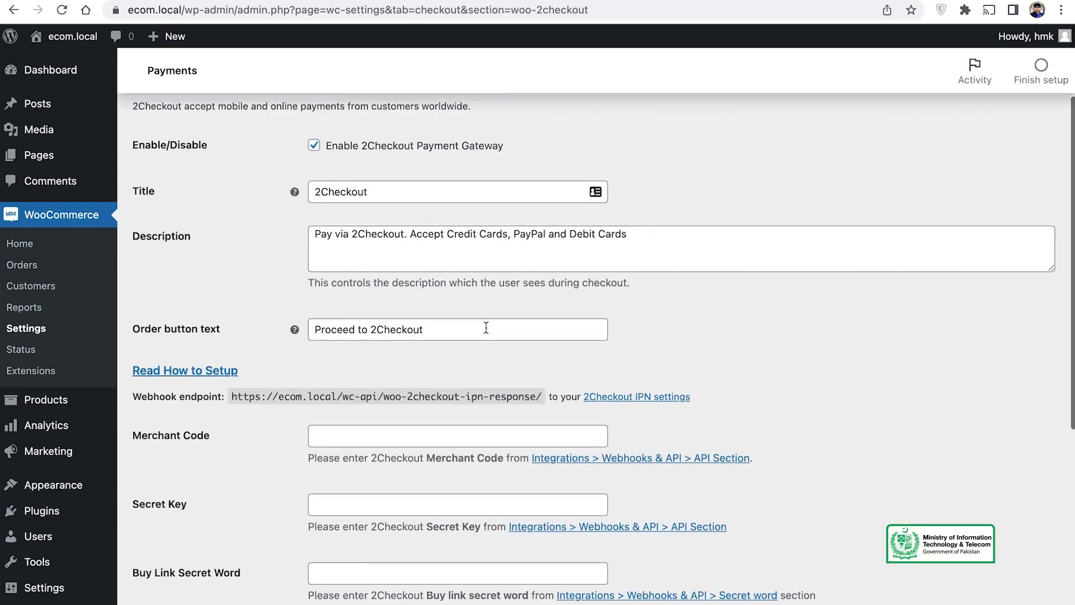
scroll(486, 328, down, 1)
scroll(396, 173, down, 2)
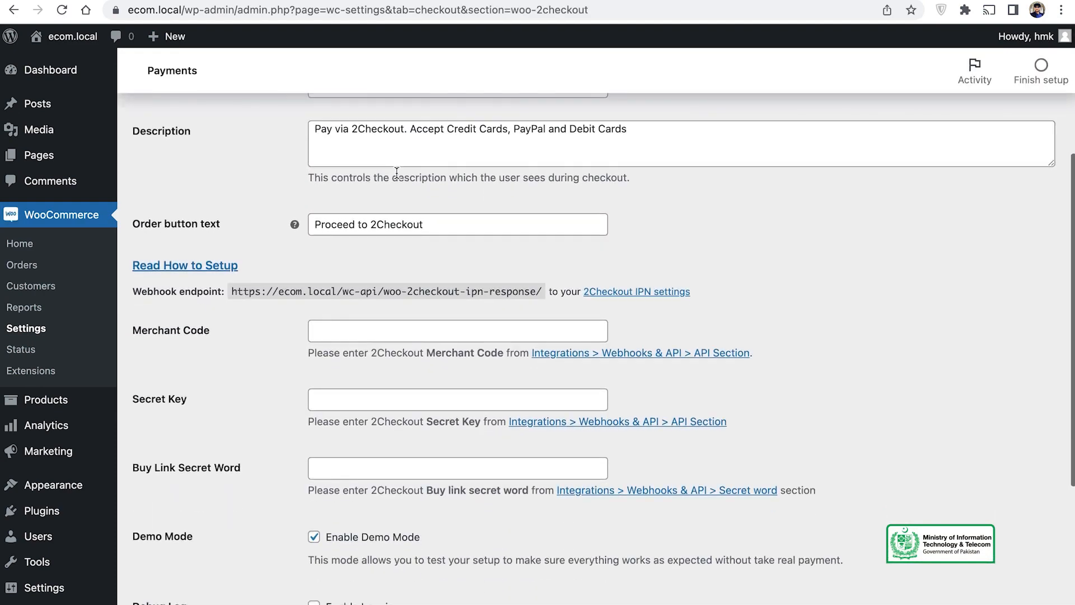
scroll(396, 173, down, 2)
scroll(396, 173, up, 3)
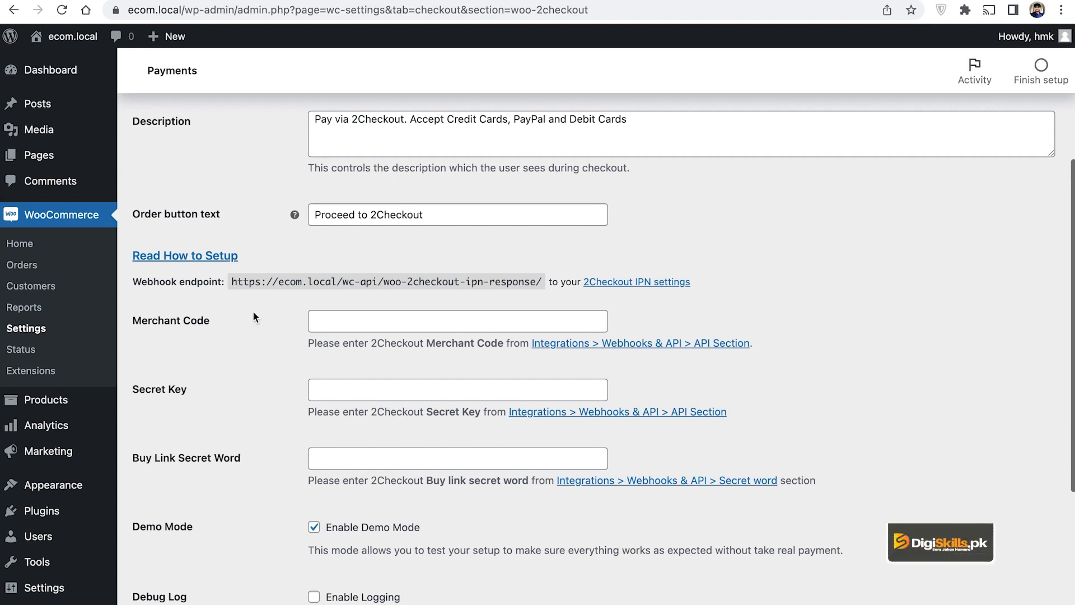
scroll(253, 312, down, 2)
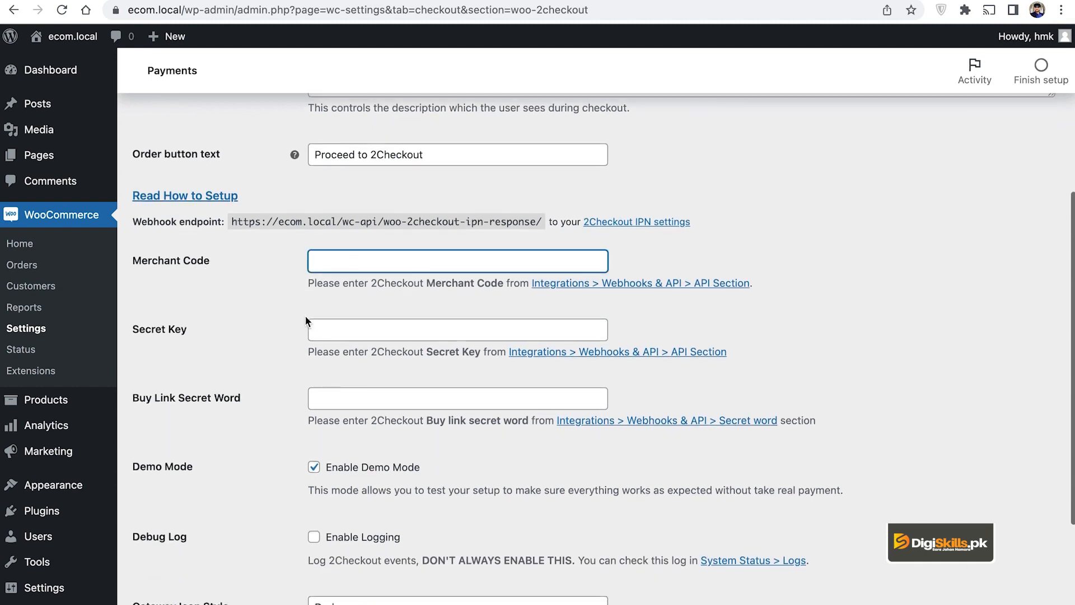
click(344, 326)
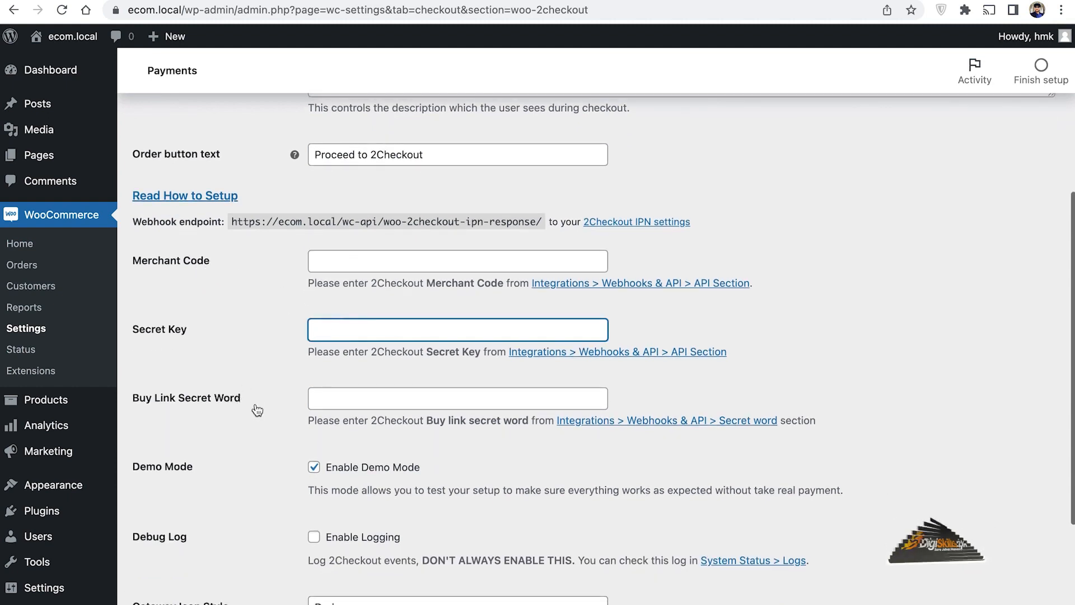
click(383, 402)
scroll(383, 402, up, 1)
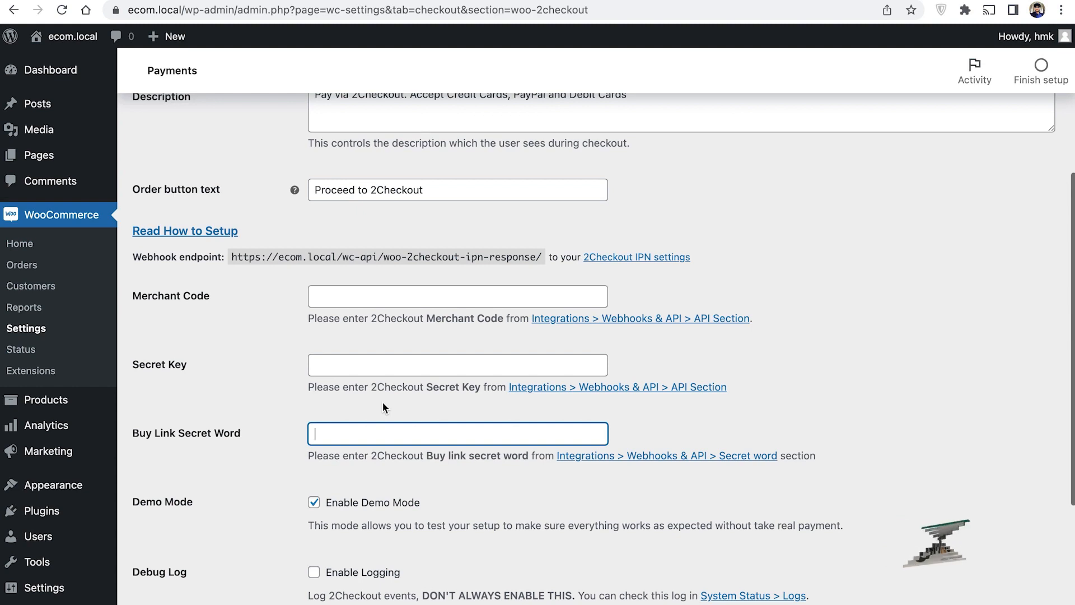
click(346, 292)
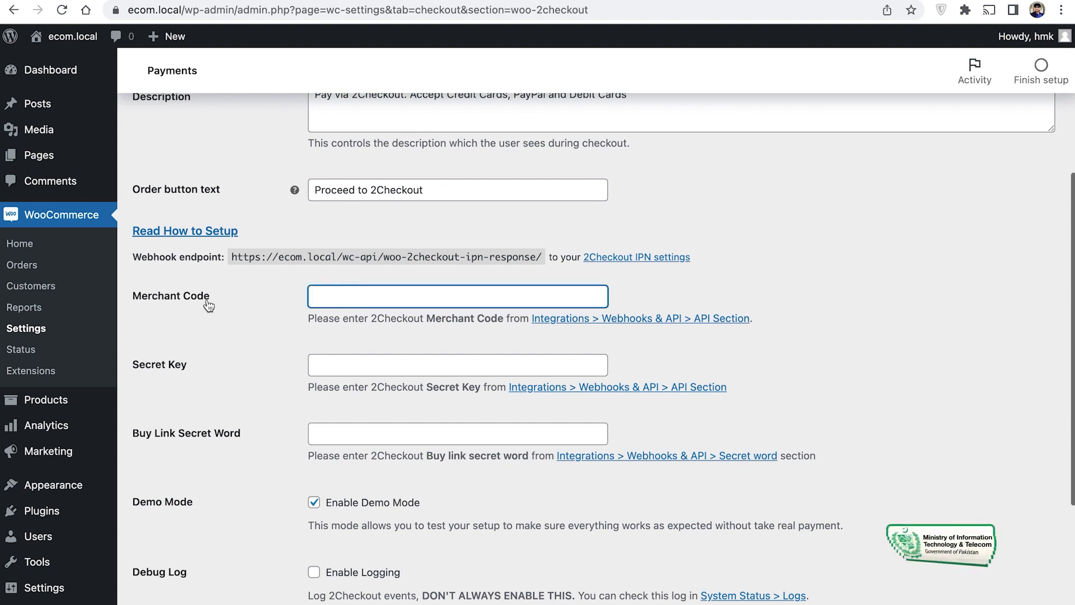
drag(132, 295, 216, 301)
click(410, 302)
click(438, 455)
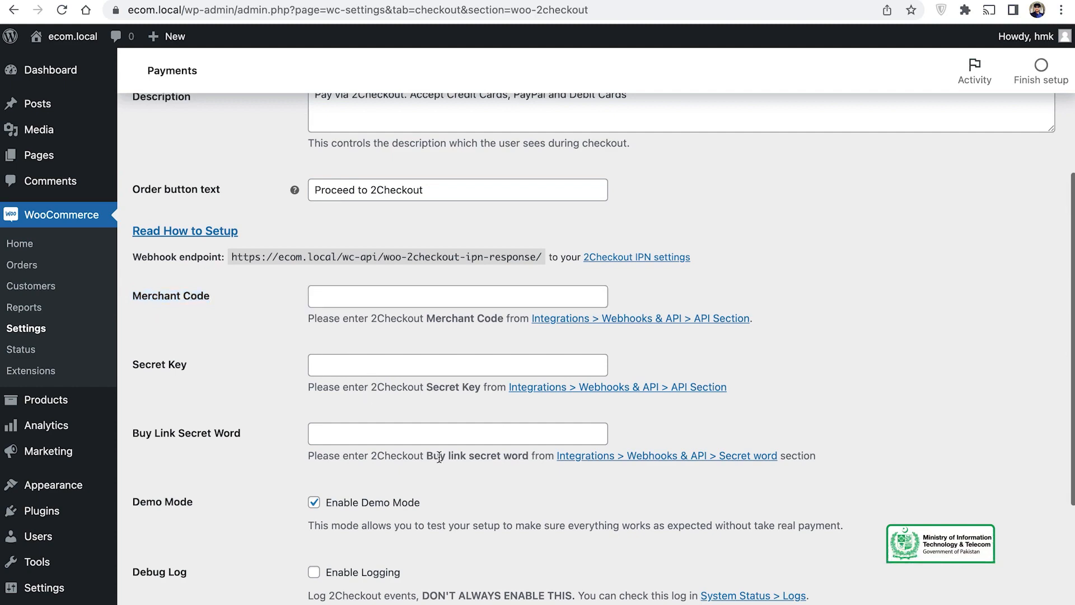
Step: Keep Standard Checkout as the checkout type and save the 2Checkout settings
scroll(439, 456, down, 5)
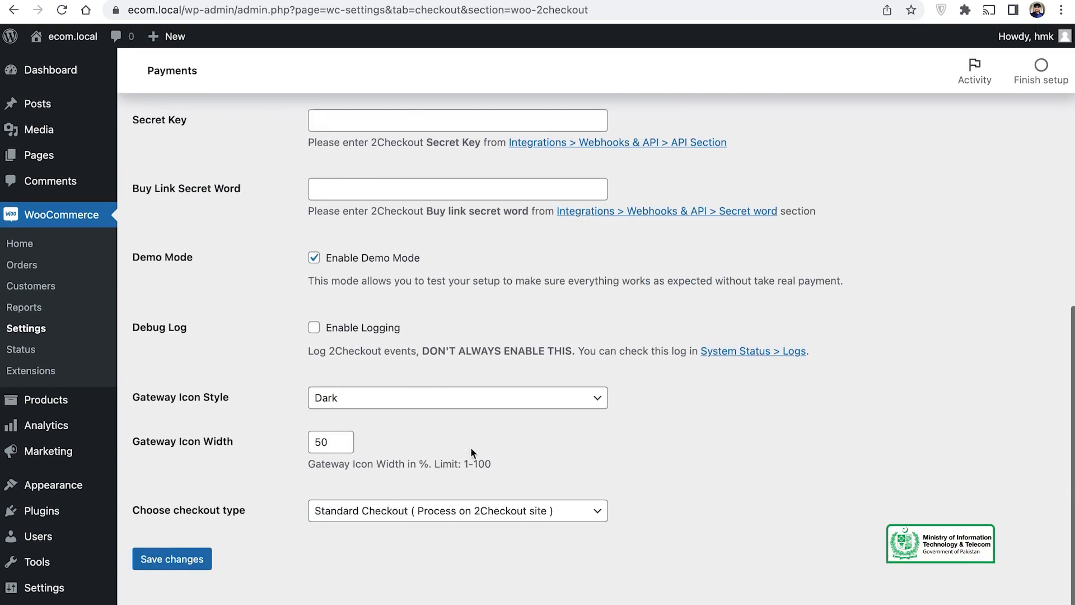
click(518, 507)
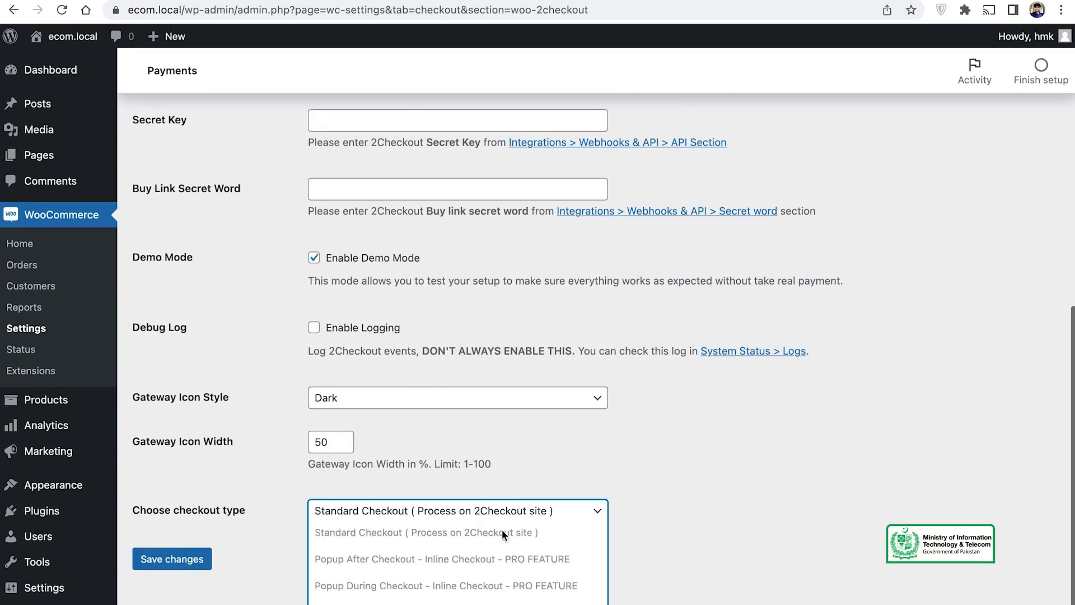
click(690, 477)
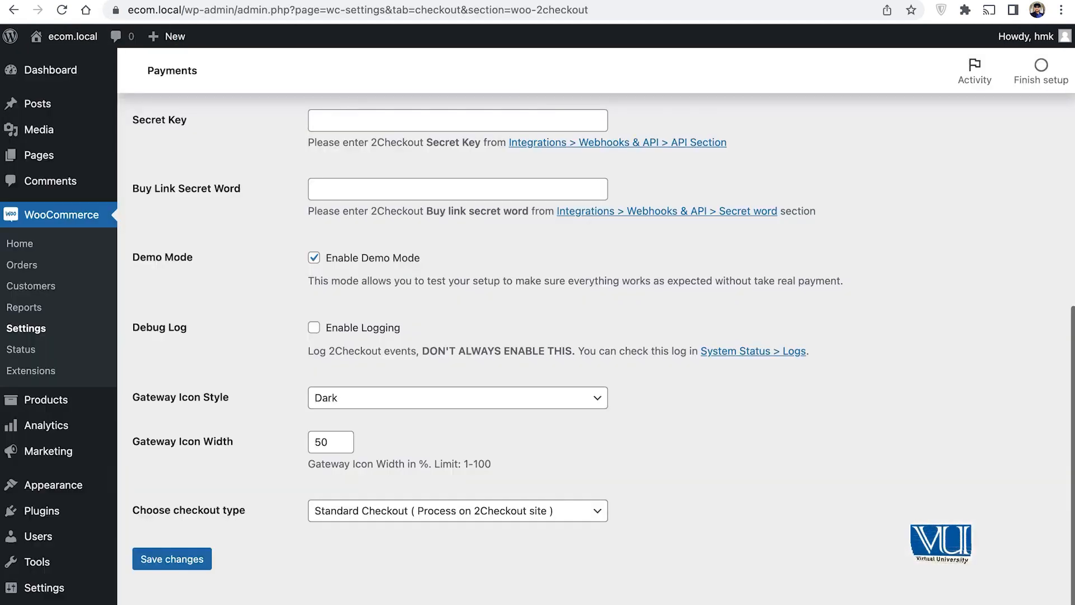
click(168, 557)
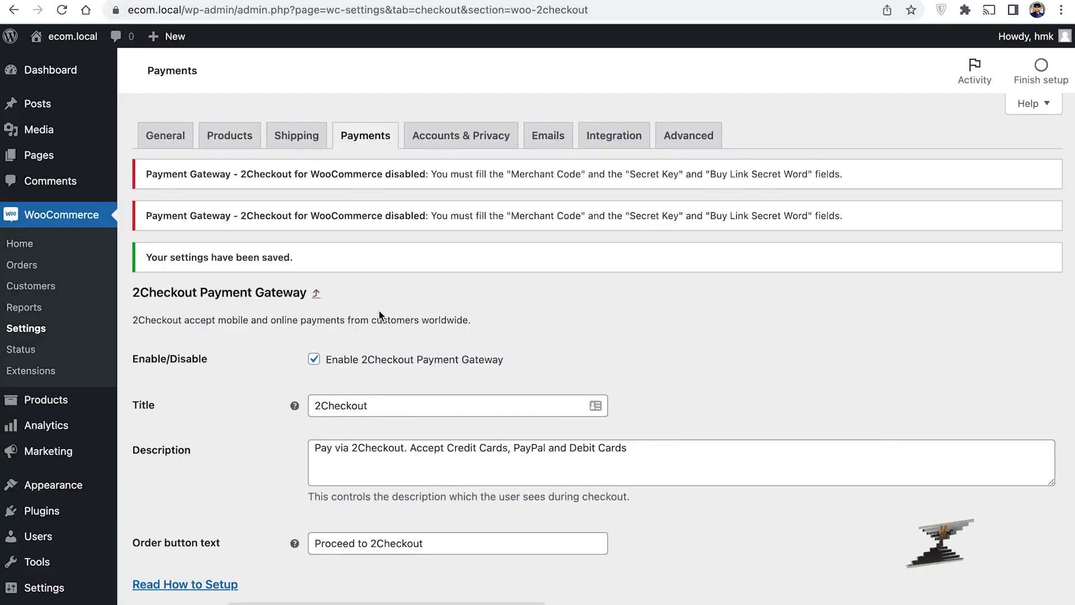
Step: Return to the Payments list and scroll down to Recommended ways to get paid
right_click(381, 309)
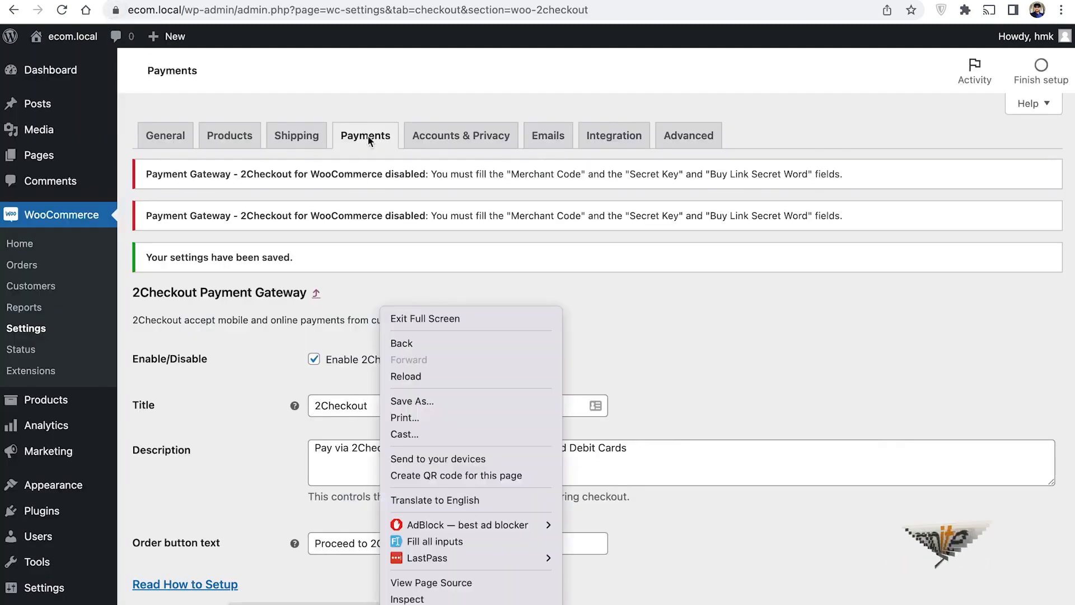
click(370, 140)
click(367, 137)
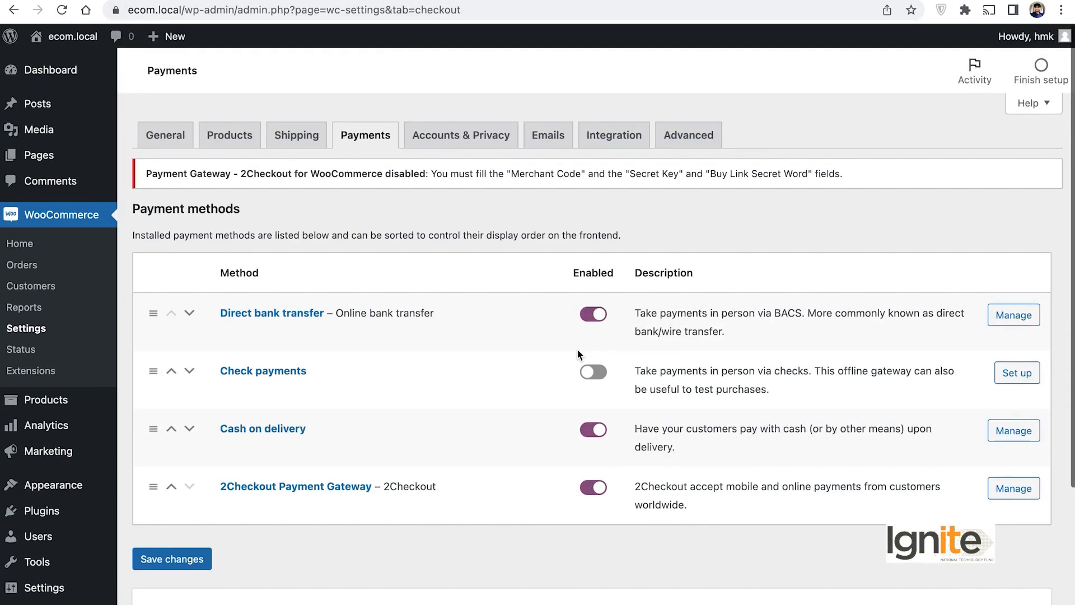
scroll(457, 382, down, 4)
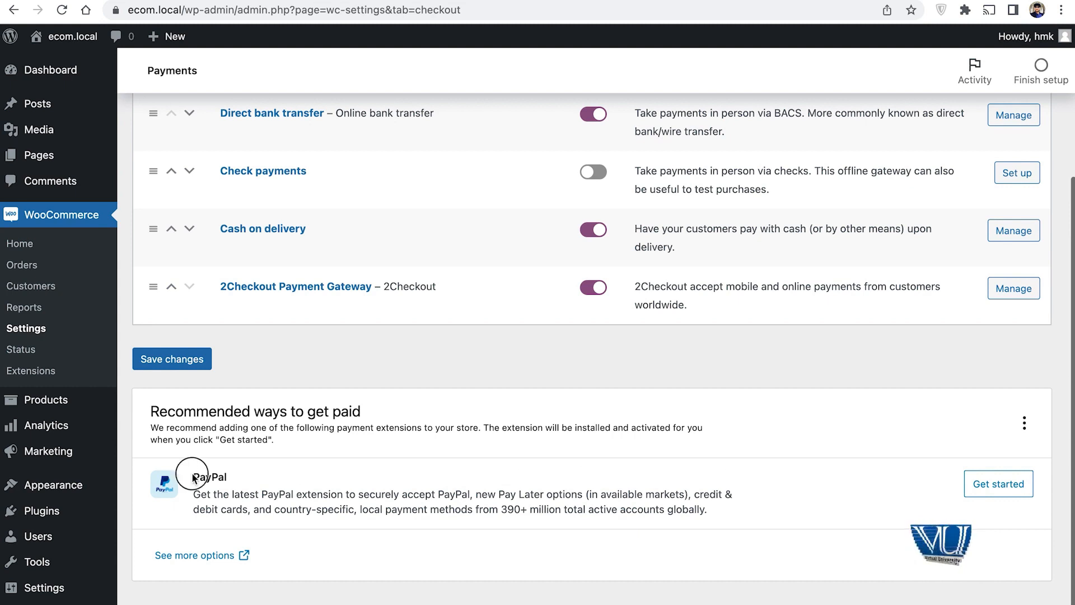
Step: Install the recommended PayPal Payments extension to reach its PayPal Checkout settings
drag(189, 476, 235, 477)
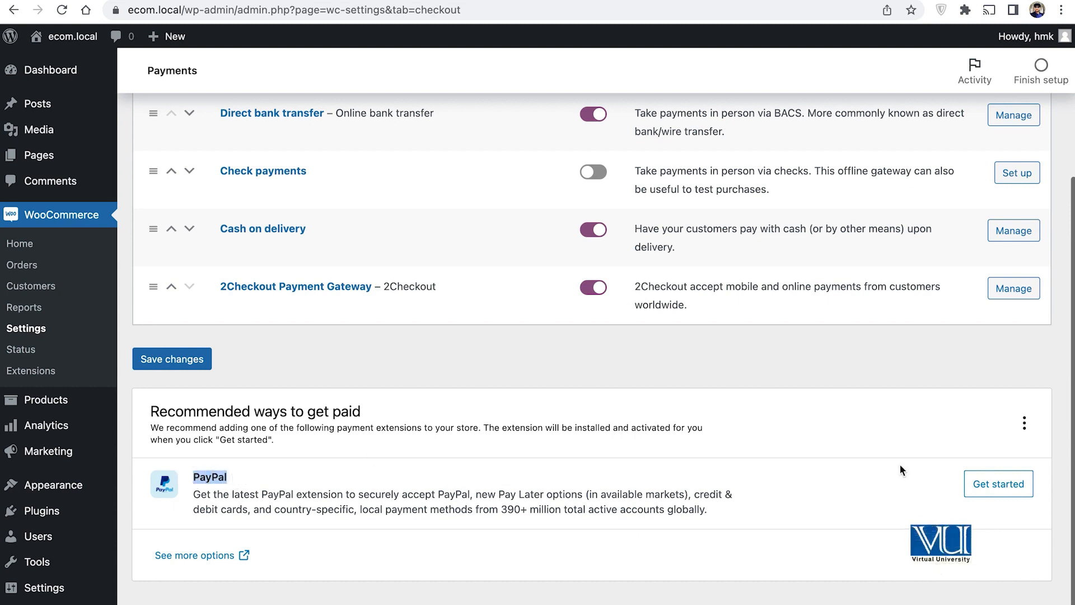
click(995, 485)
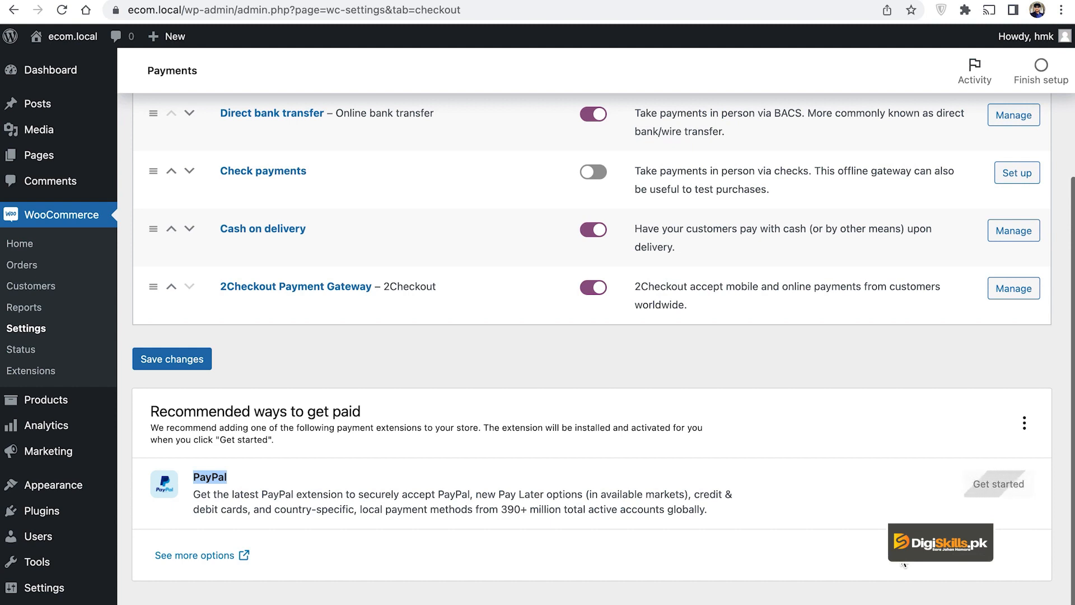
scroll(469, 292, up, 2)
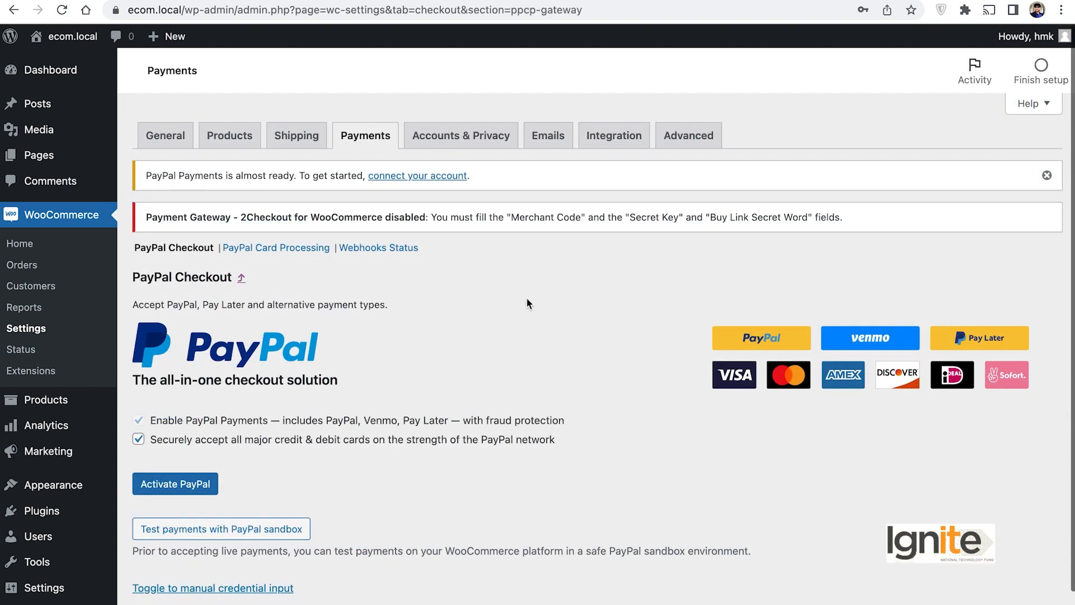
Step: Start connecting a PayPal account with Activate PayPal on the PayPal Checkout settings
scroll(527, 299, down, 1)
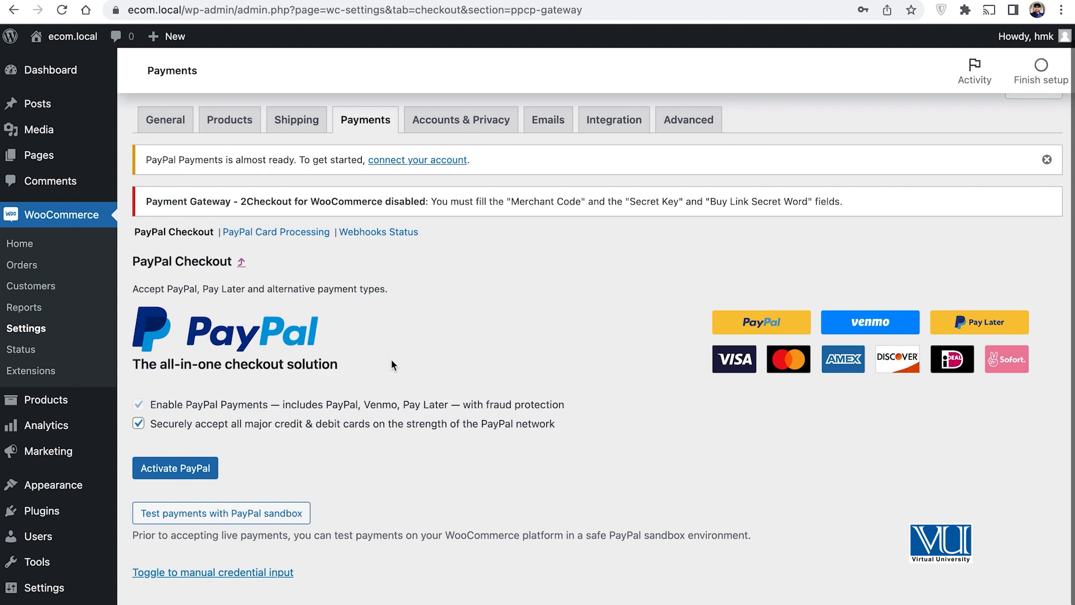
click(180, 476)
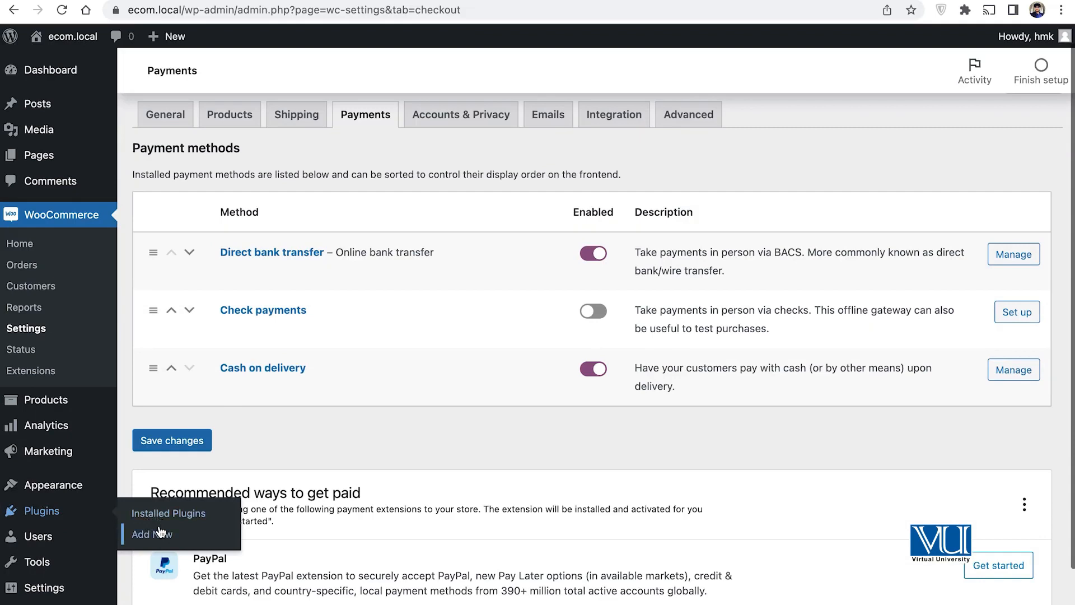
Step: Go to the Plugins > Add New page
click(160, 533)
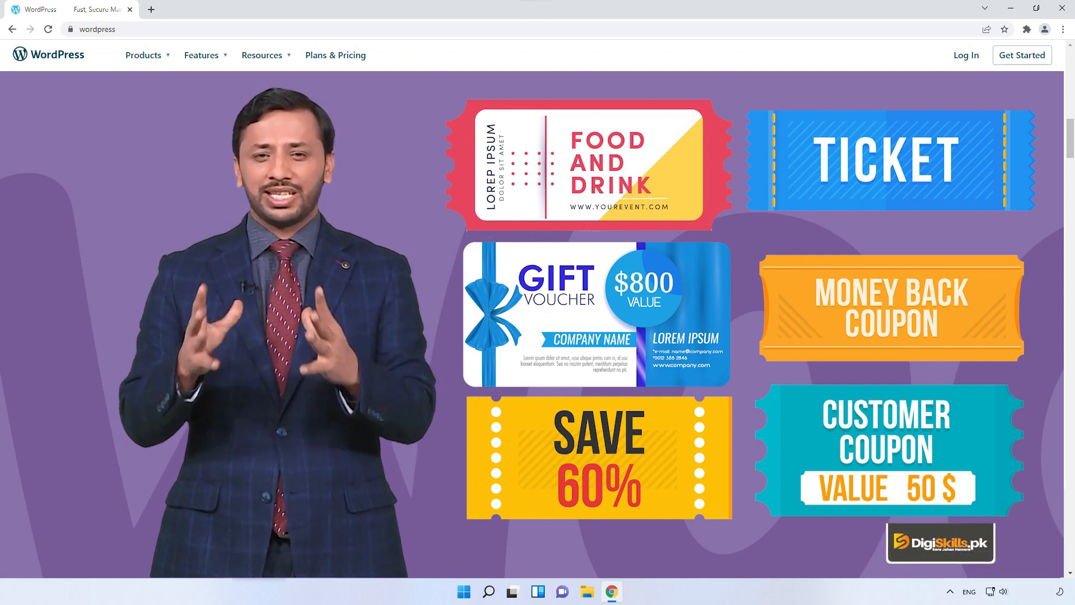
scroll(538, 325, down, 5)
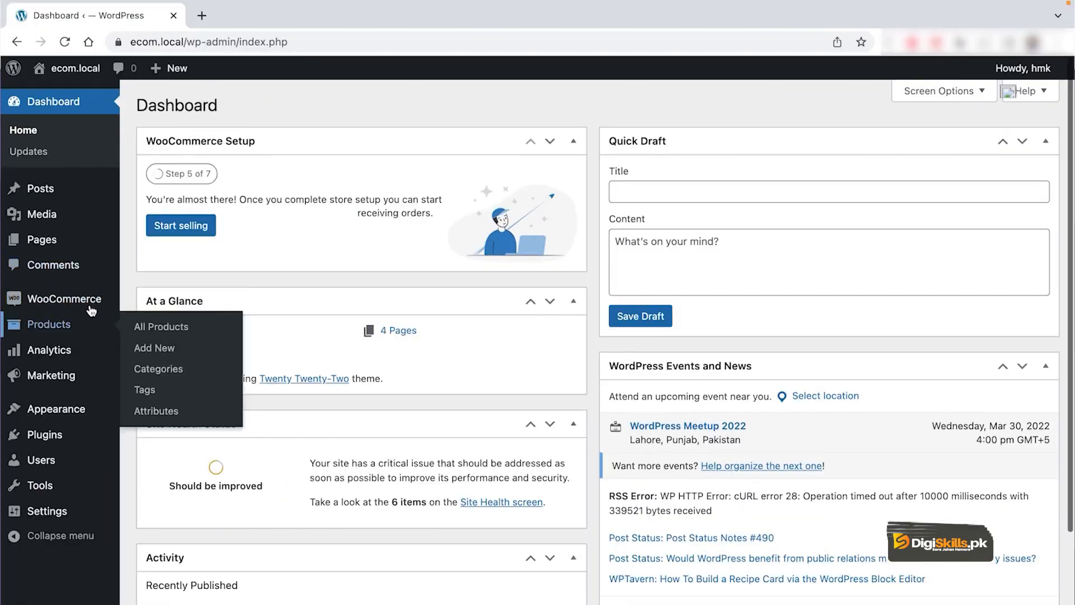
Step: Reach the Marketing > Coupons entry in the admin sidebar
mouse_move(91, 296)
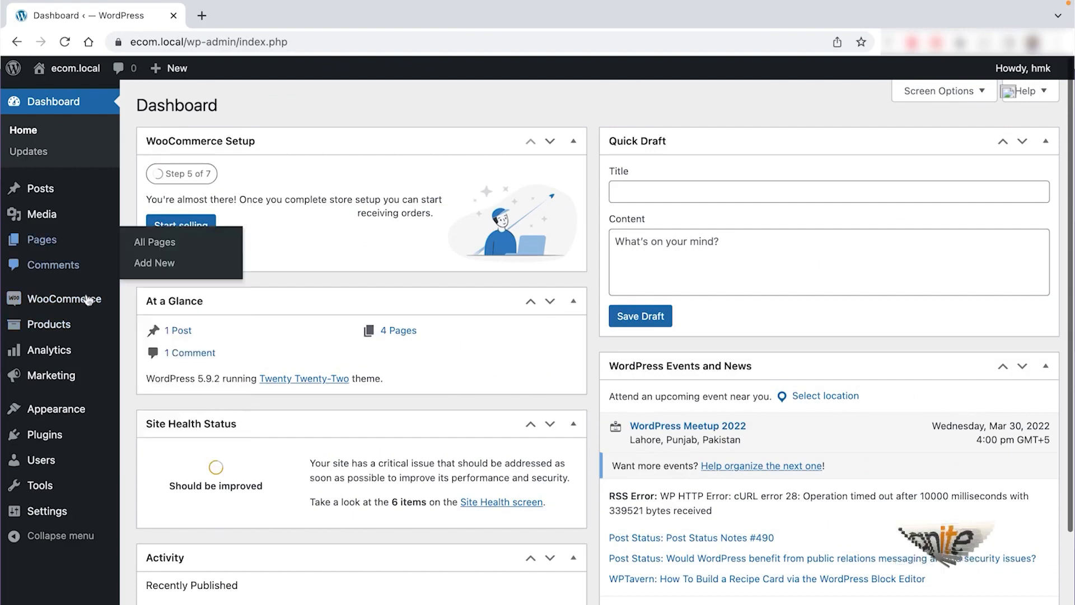
mouse_move(72, 373)
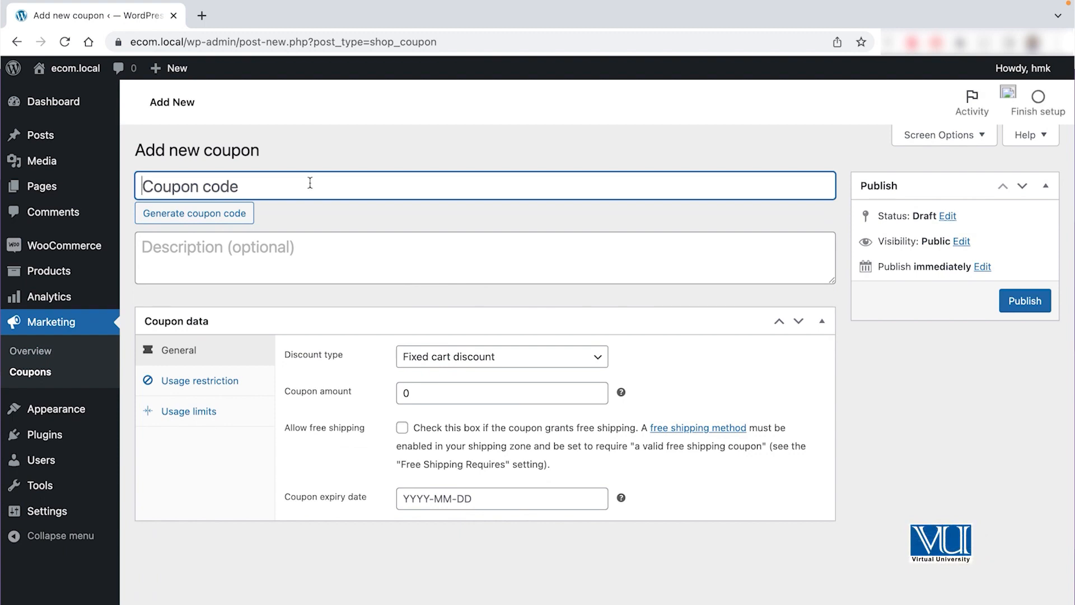
Step: Enter coupon code welcome-50 with the description 'Welcome for new users'
text(welcome-50)
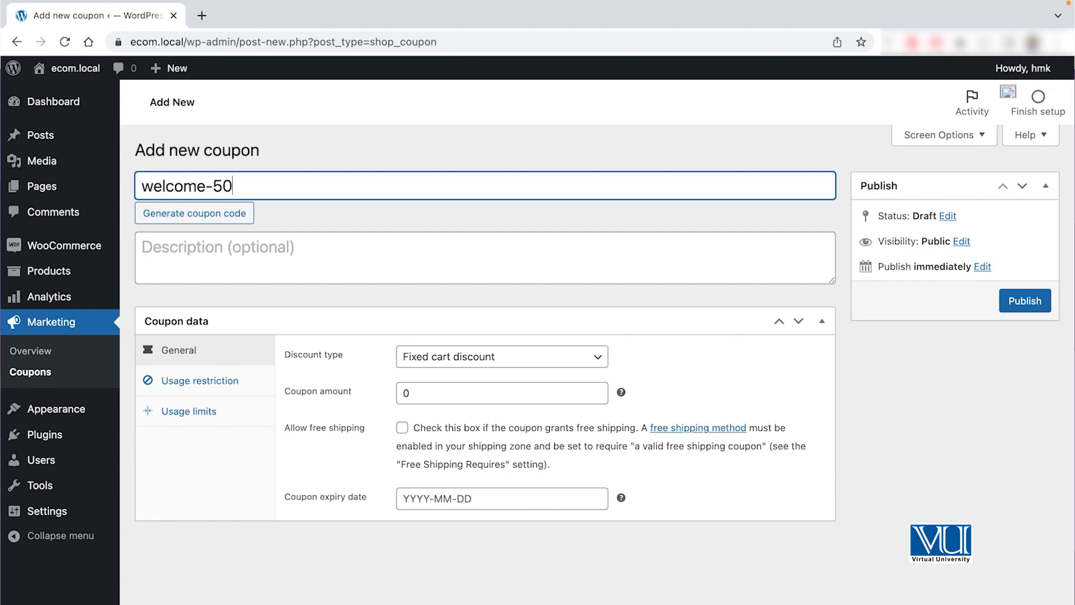
click(334, 250)
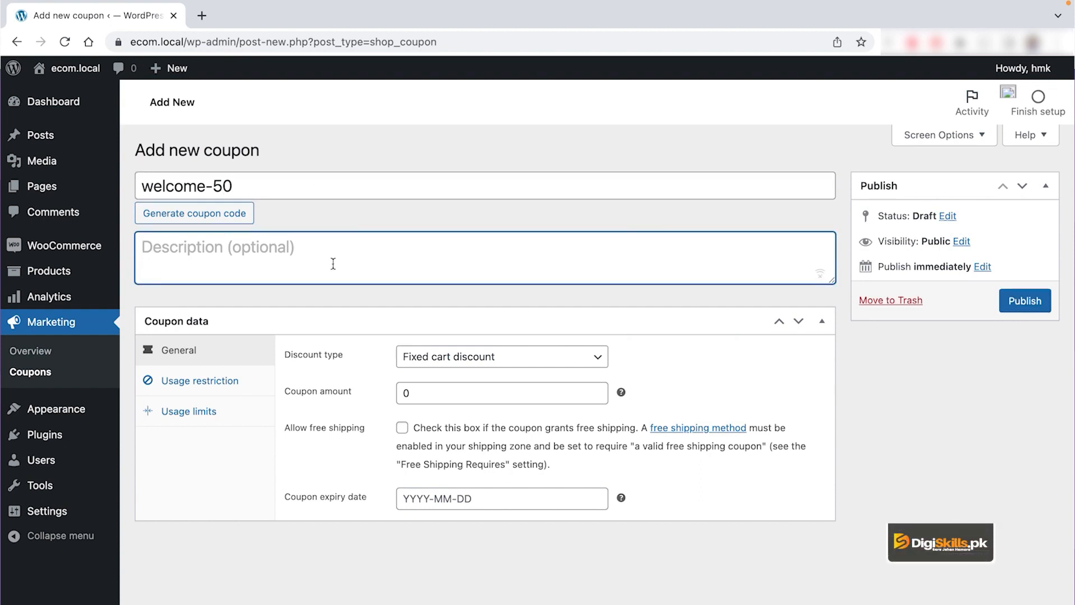
text(W)
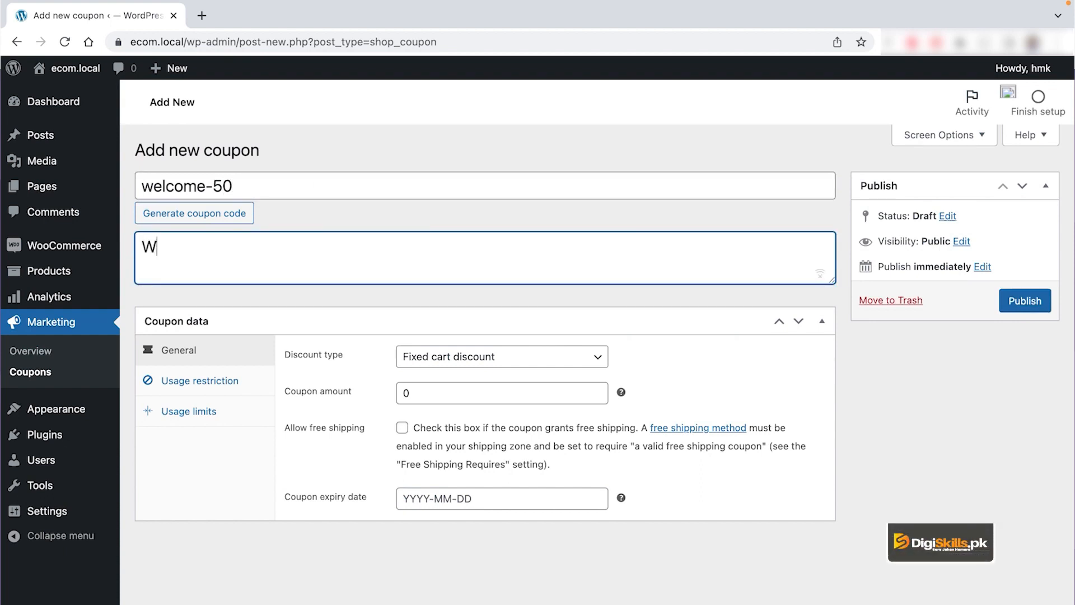
key(BackSpace)
text(Welcomne f)
key(BackSpace)
key(BackSpace)
key(BackSpace)
text(e for)
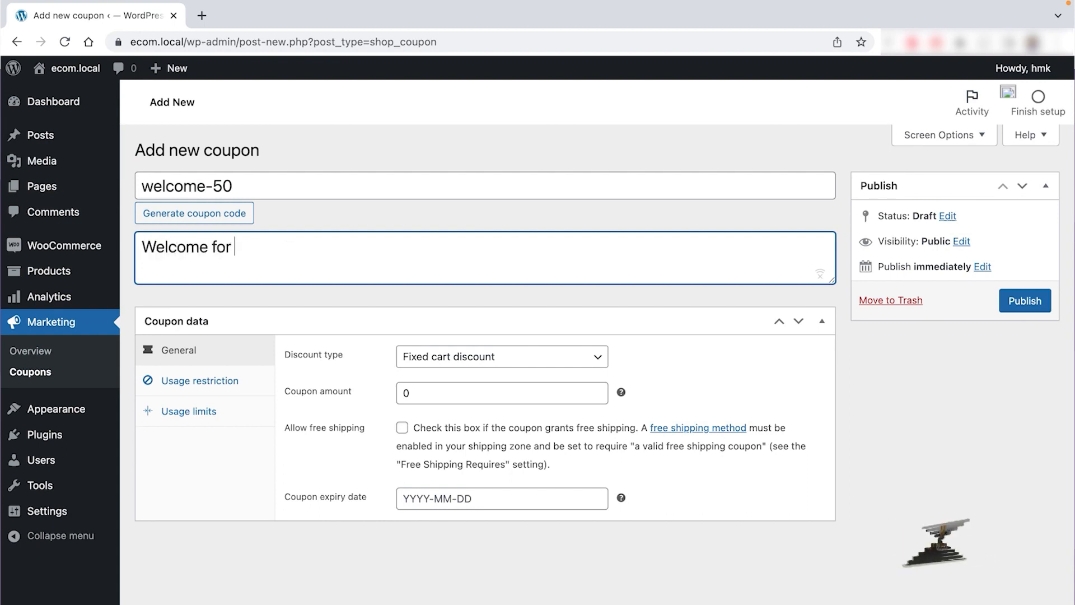
text( new users)
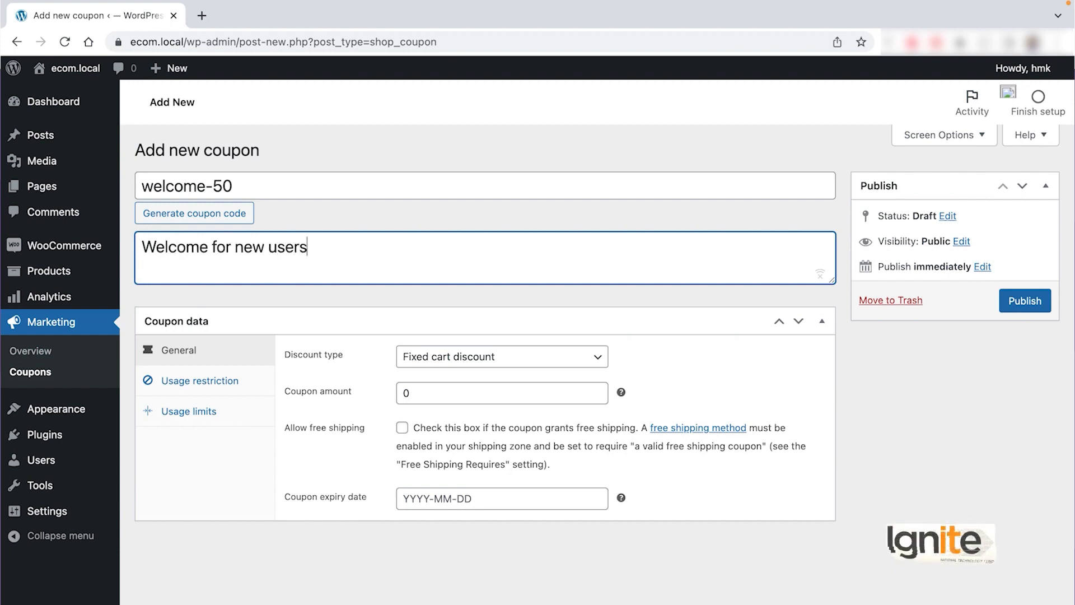
Step: Keep Fixed cart discount as the discount type and set the amount to 50
click(514, 358)
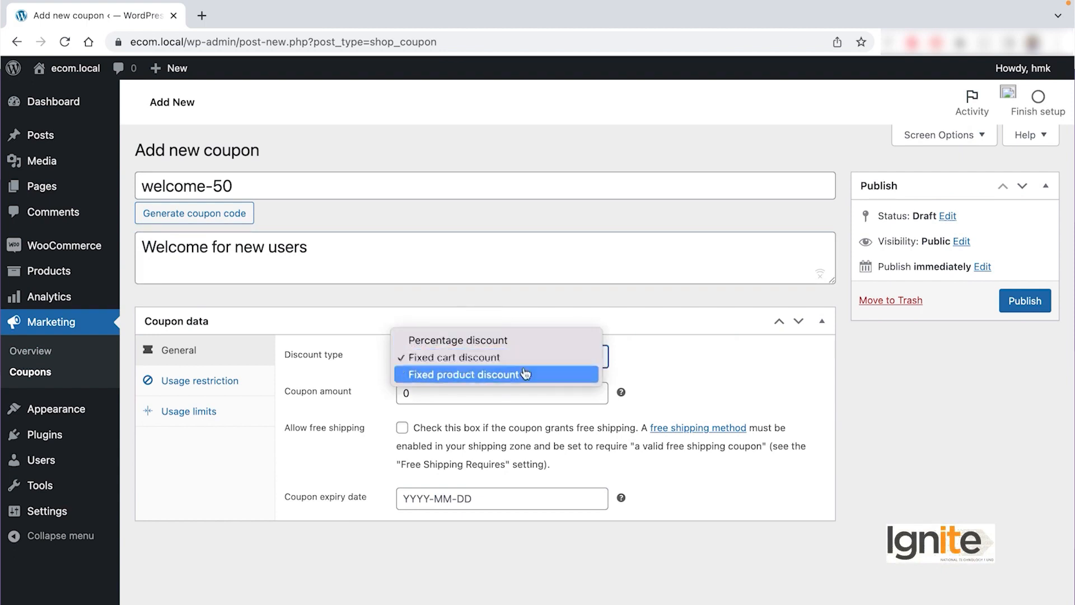
click(525, 373)
click(502, 358)
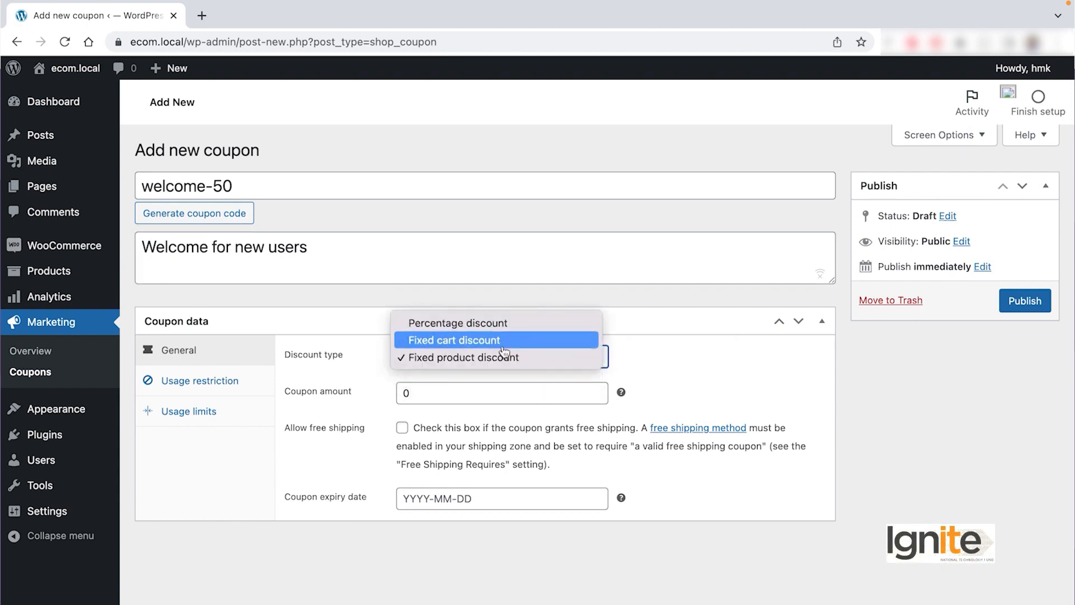
click(503, 346)
click(507, 364)
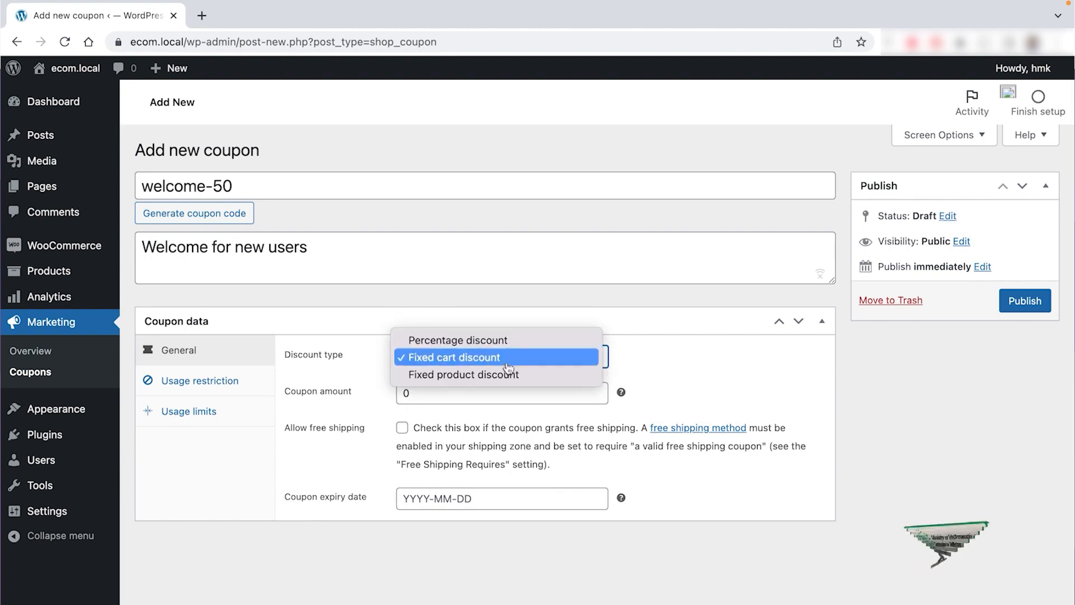
click(506, 362)
click(466, 395)
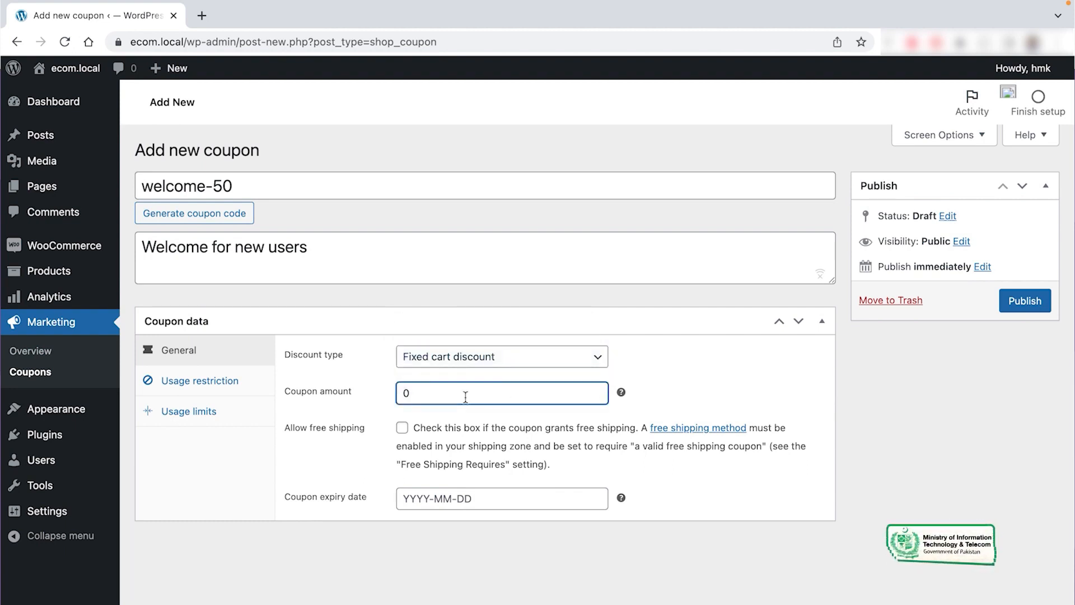
text(50)
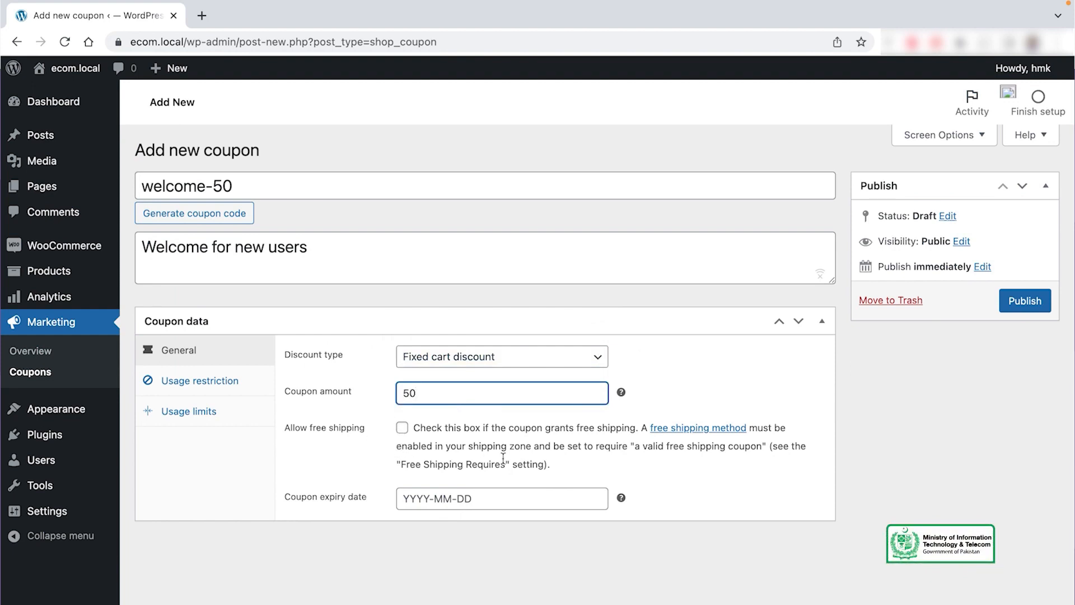
Step: Set the coupon expiry date to 31 March 2022
click(501, 498)
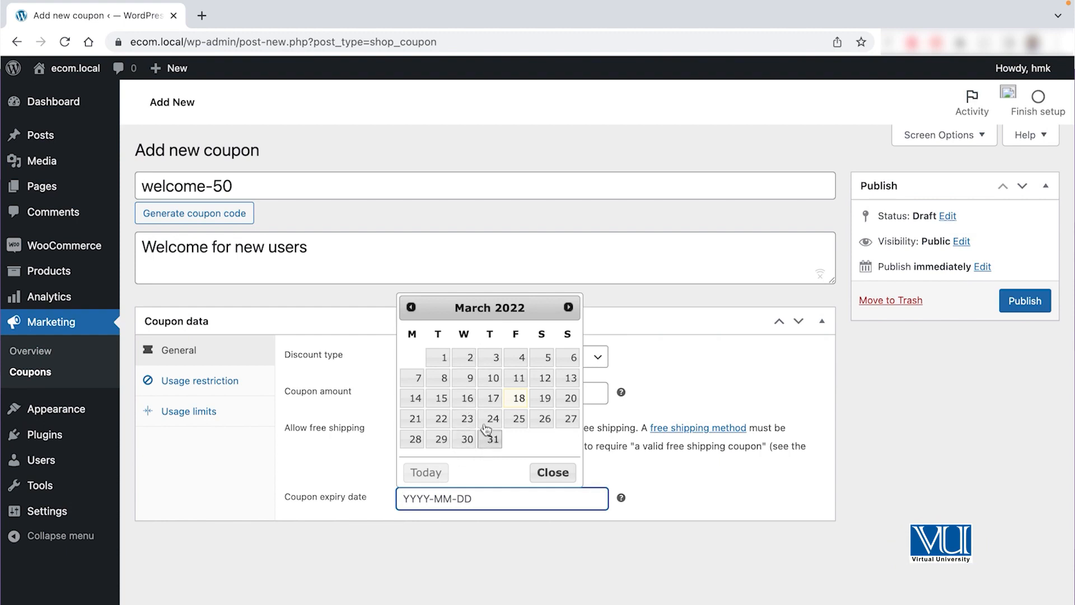
click(493, 439)
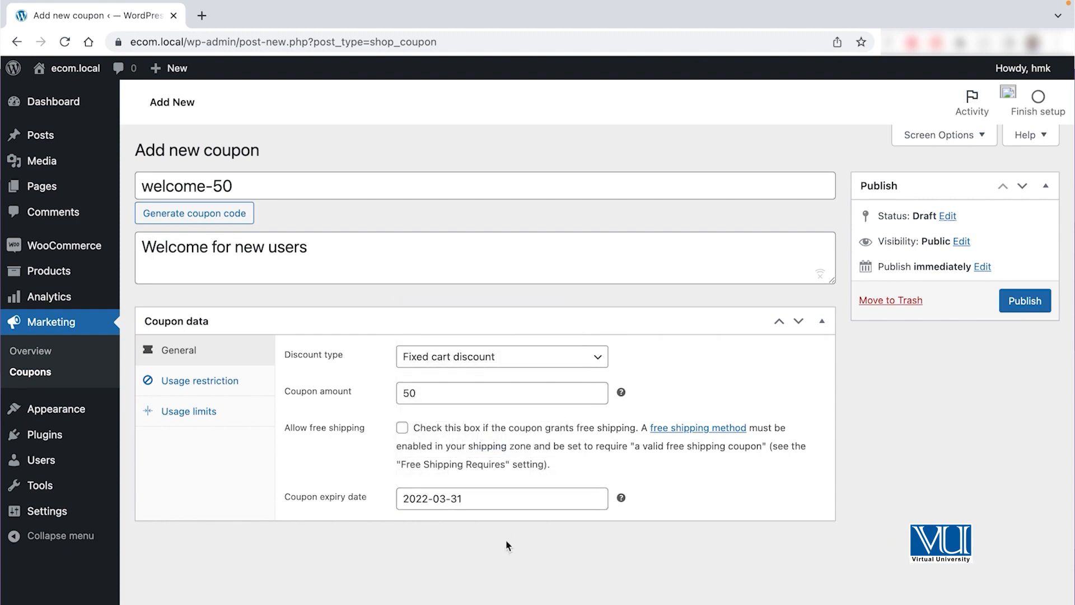
click(221, 383)
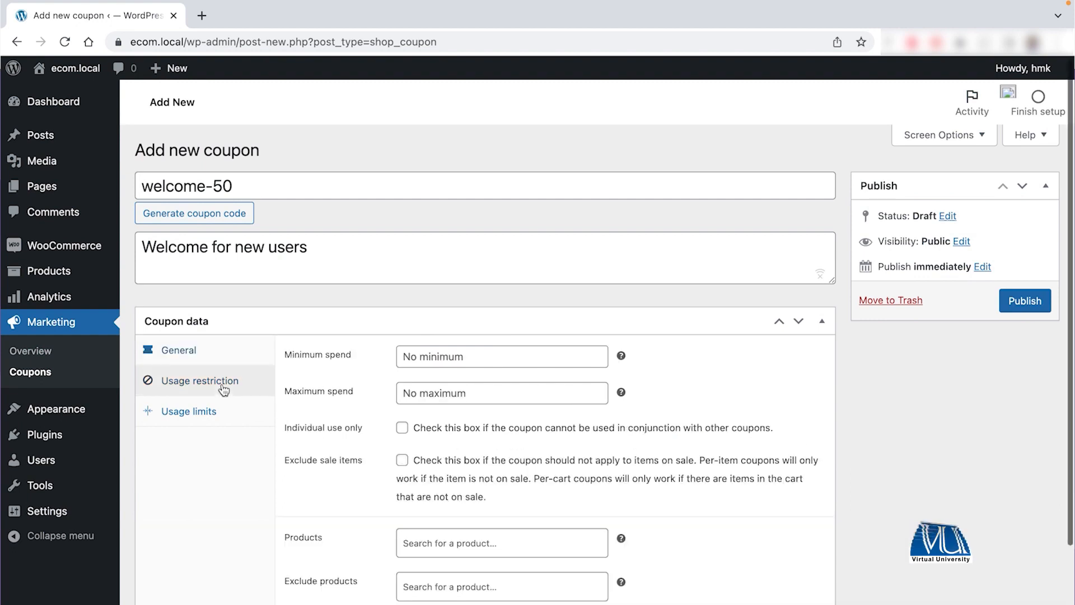
Step: Enter 4000 as the coupon's minimum spend
click(462, 357)
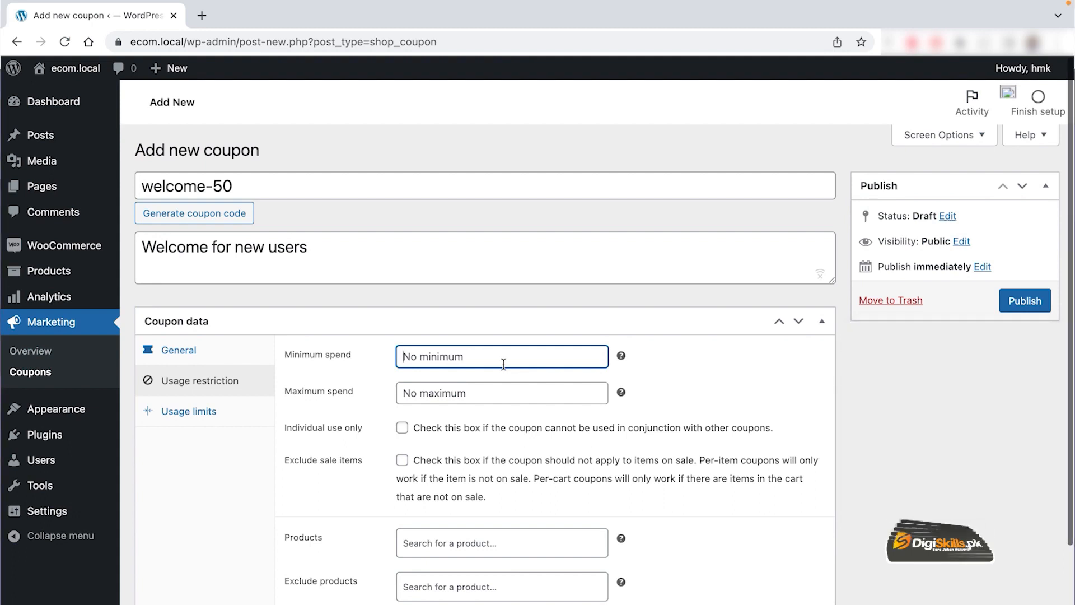
text(400)
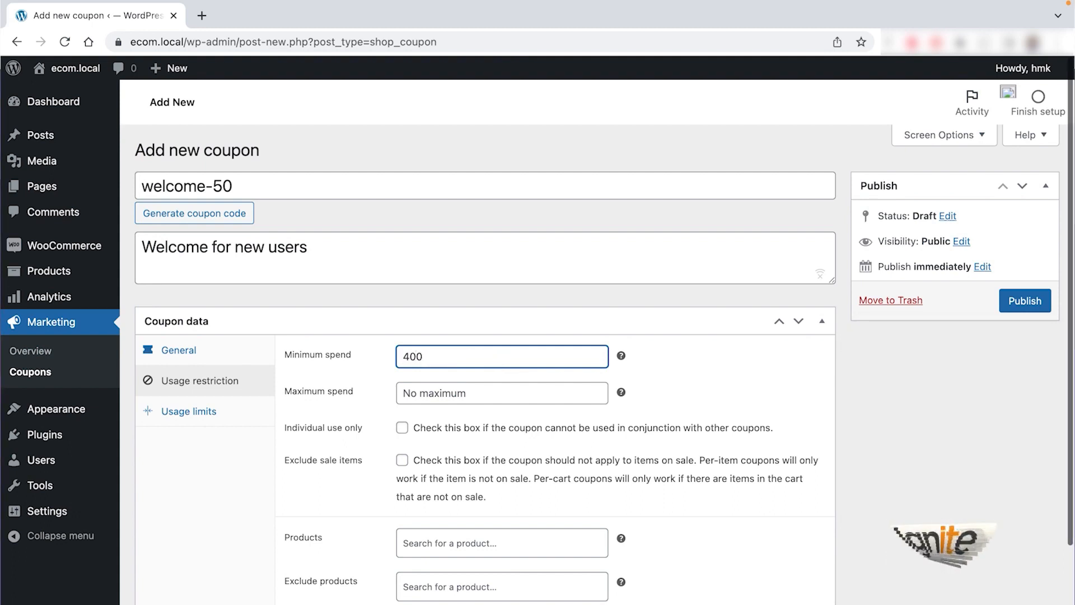
text(0)
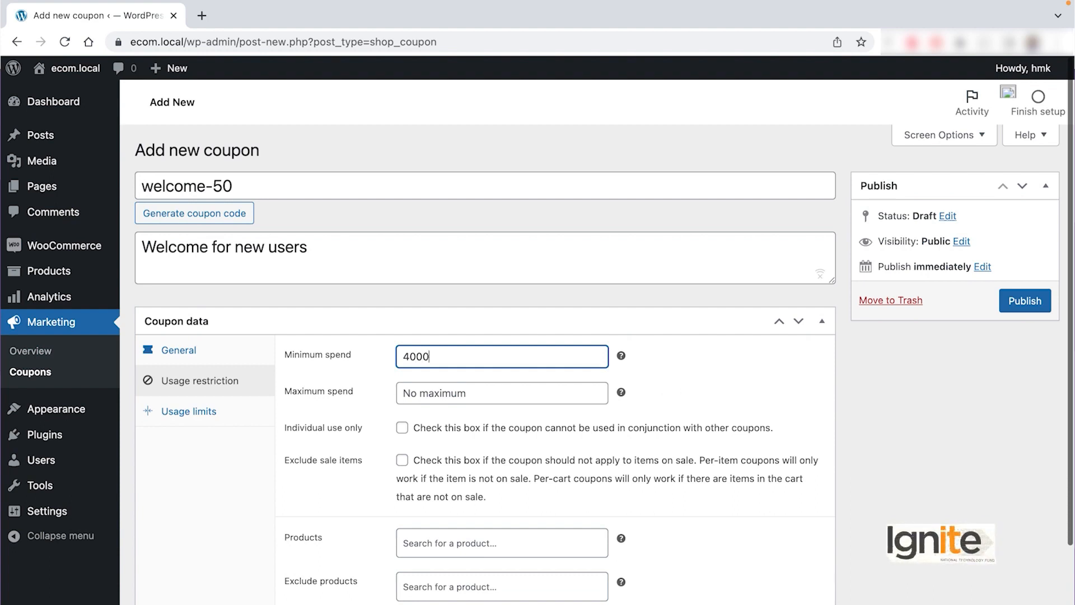
click(733, 382)
scroll(417, 397, down, 2)
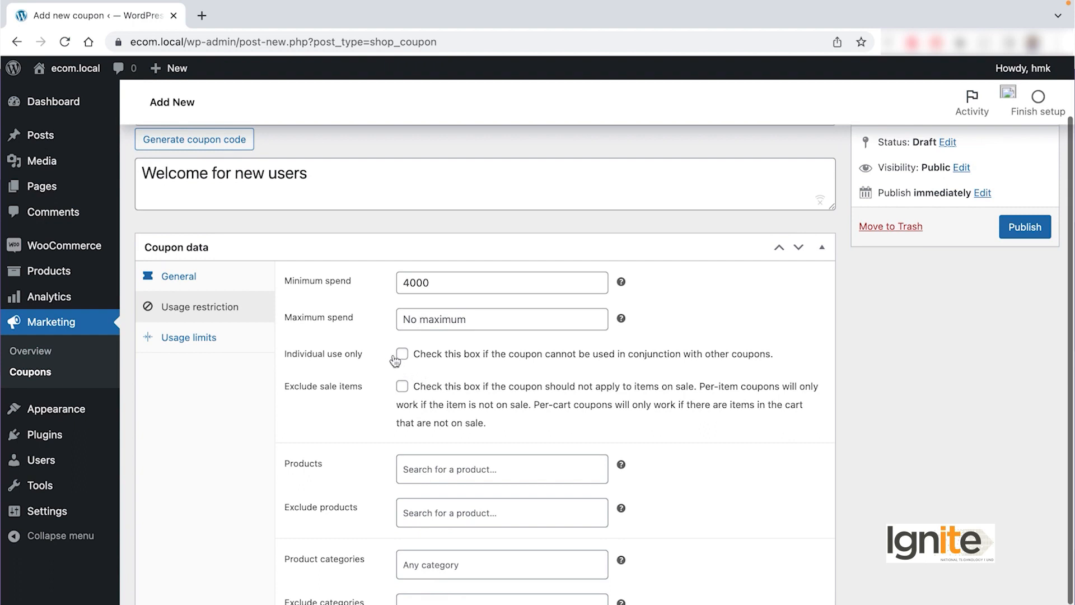
Step: Turn on Individual use only and Exclude sale items for the coupon
click(402, 355)
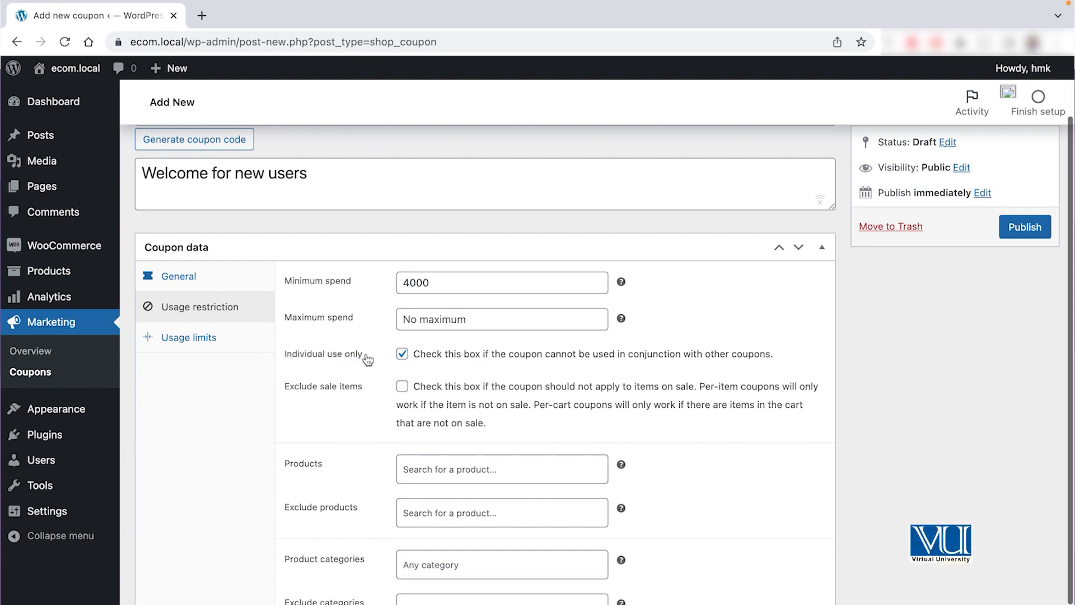
scroll(446, 401, down, 1)
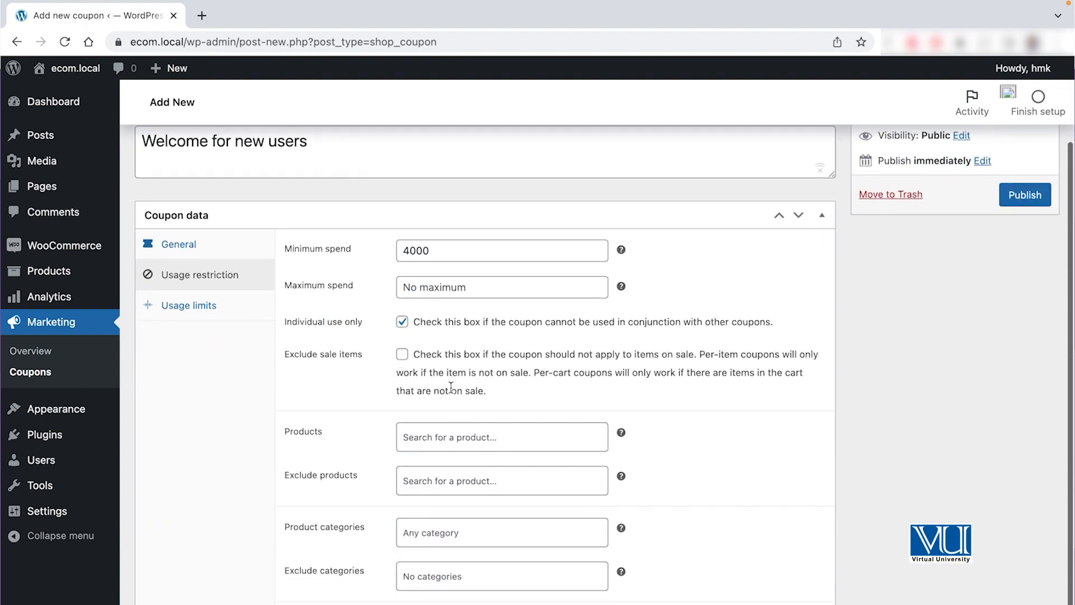
click(403, 354)
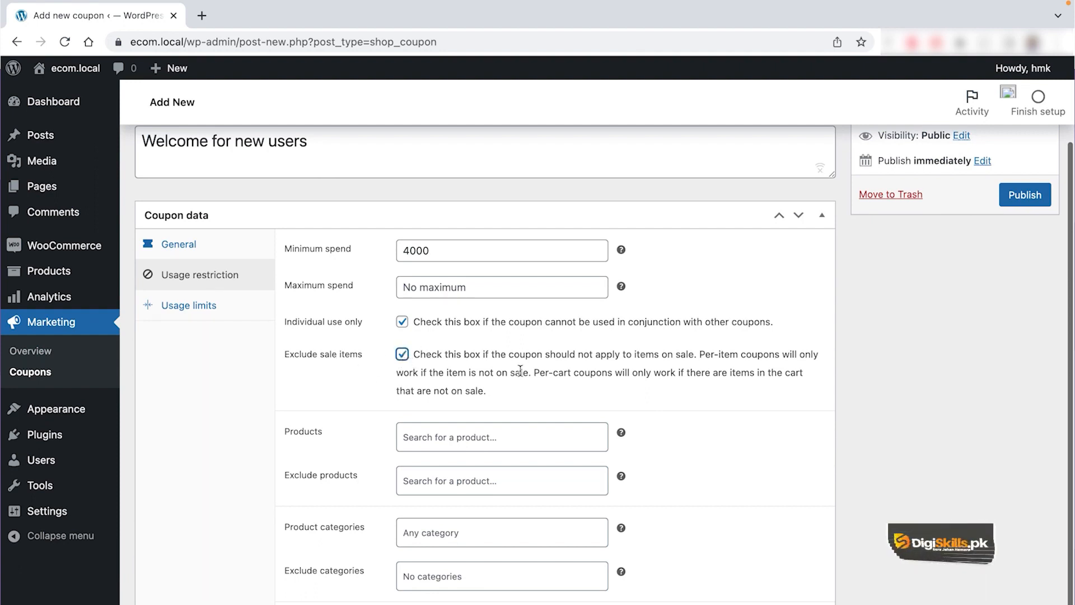
scroll(520, 371, down, 1)
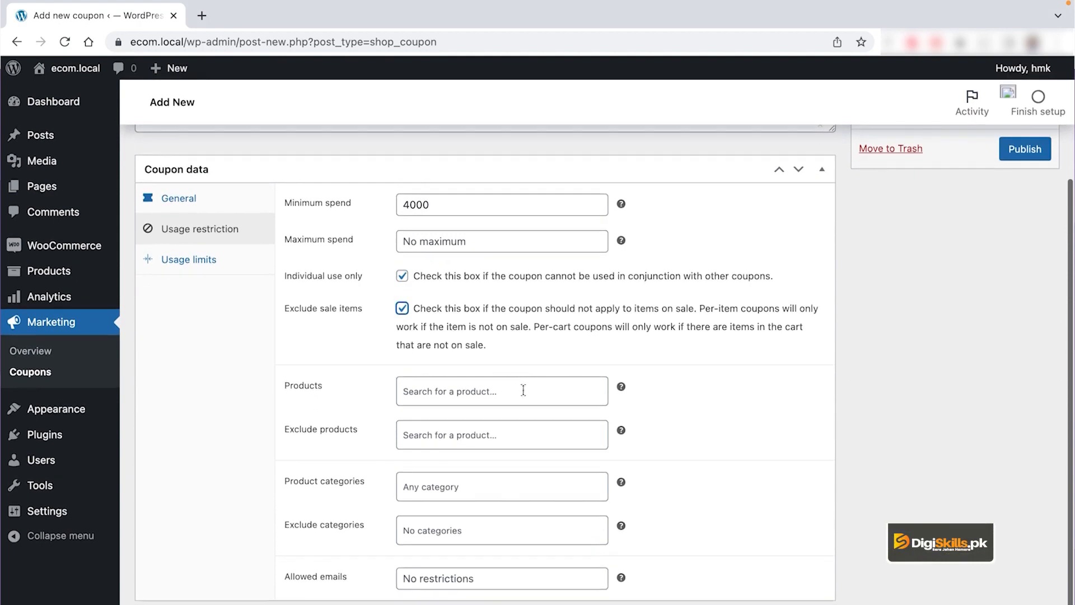
Step: Try adding Cufflinks for Programmers and an excluded product, then leave both product fields empty
click(525, 391)
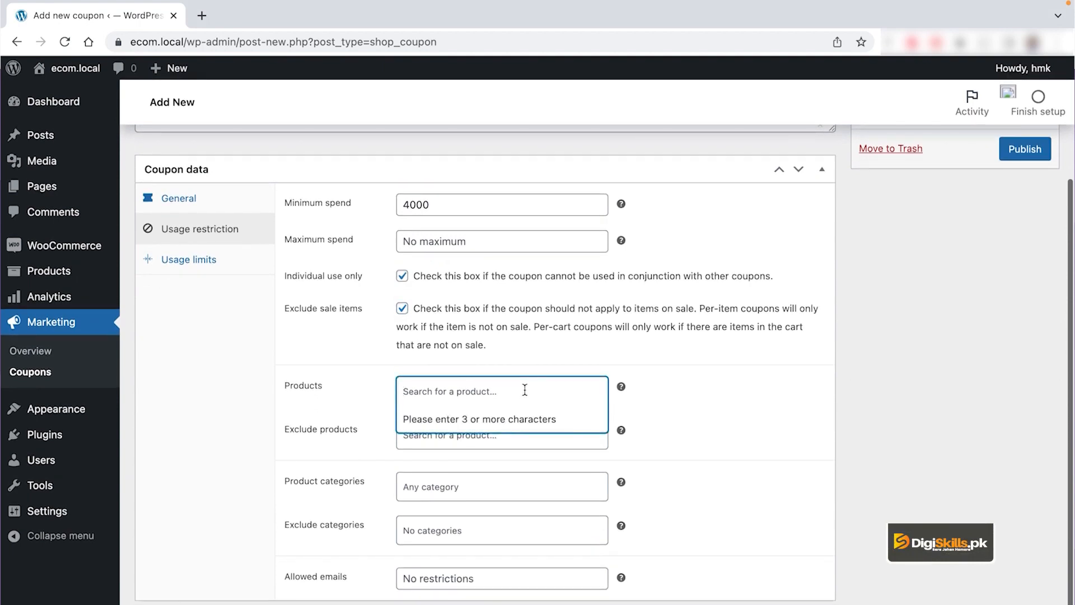
text(cuf)
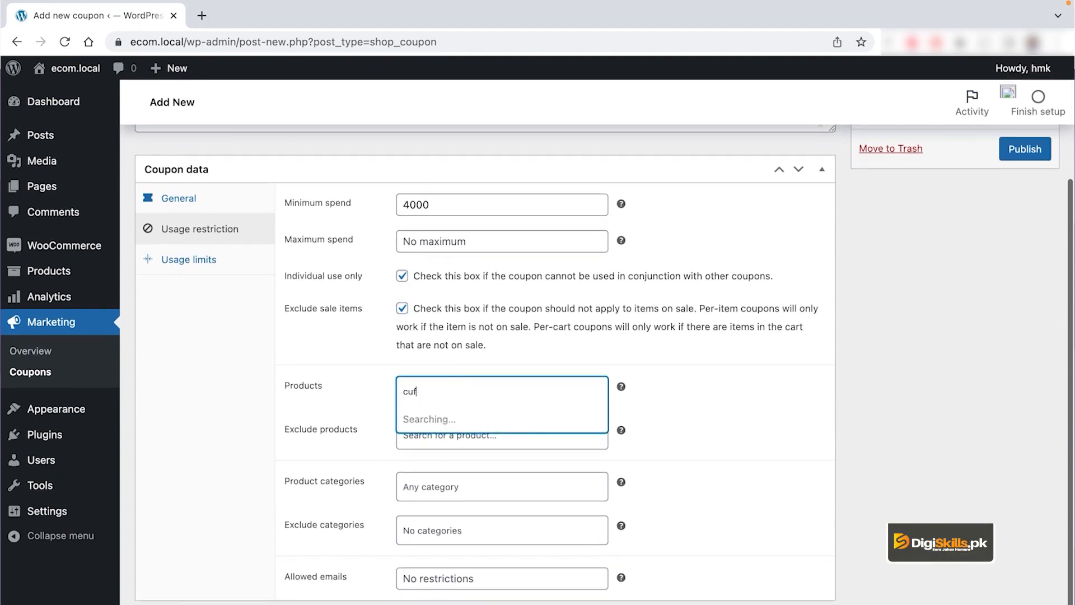
click(532, 417)
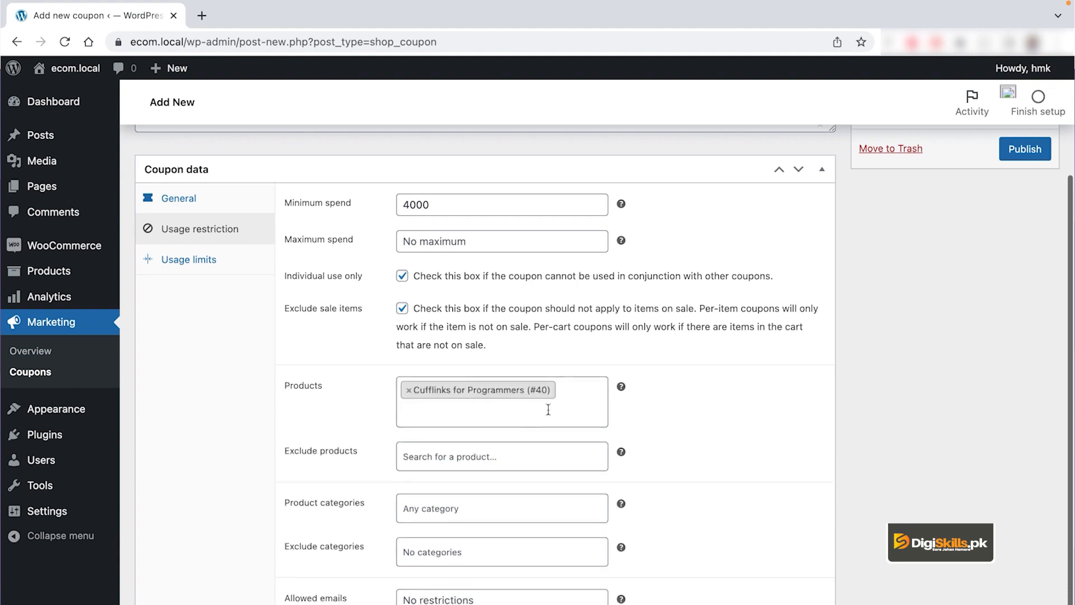
click(409, 390)
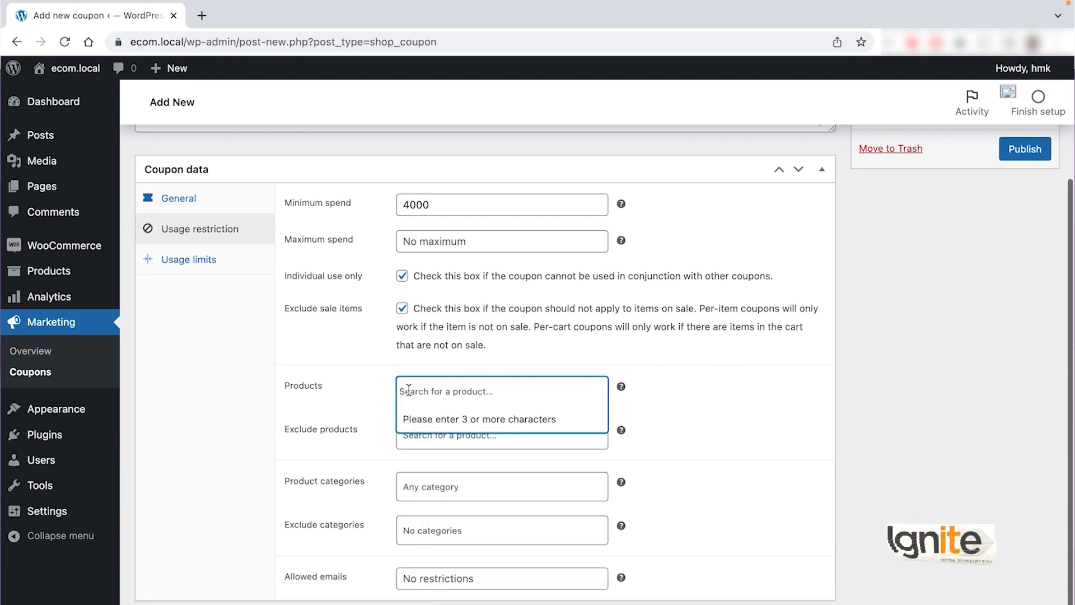
click(776, 527)
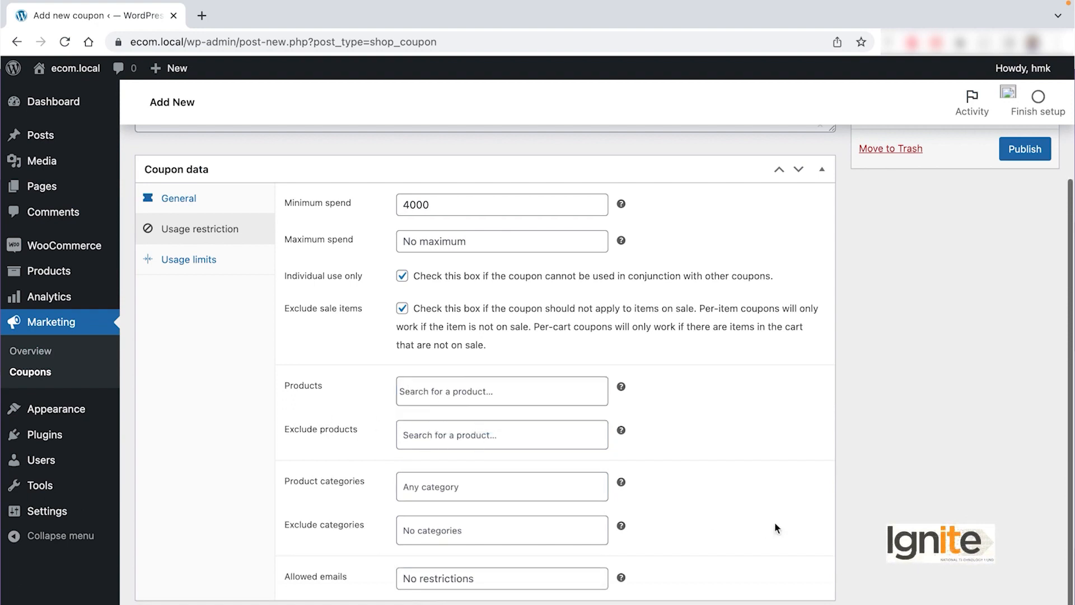
click(474, 442)
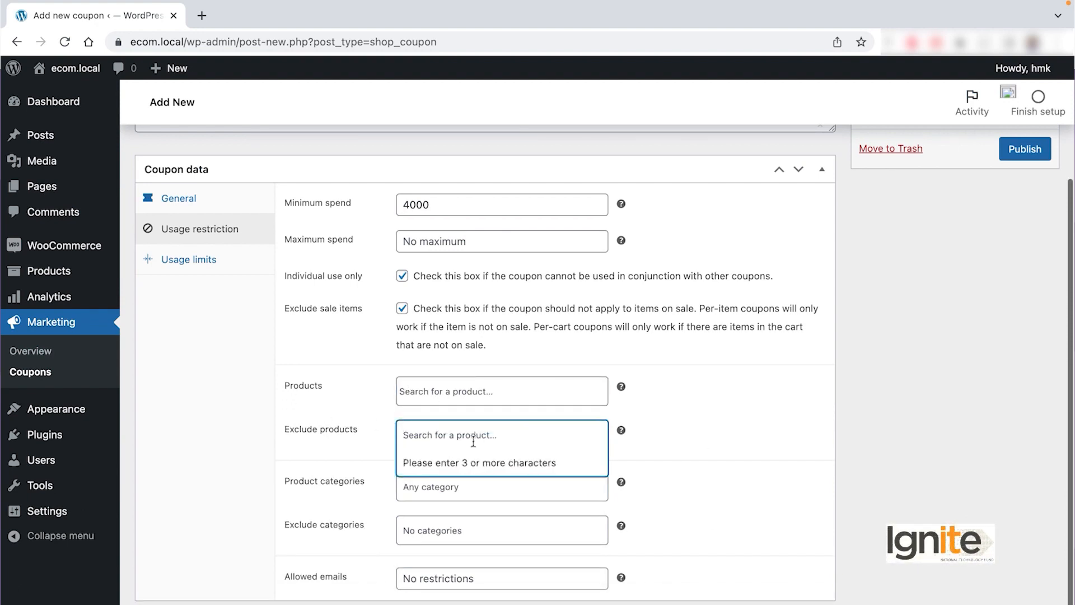
text(shir)
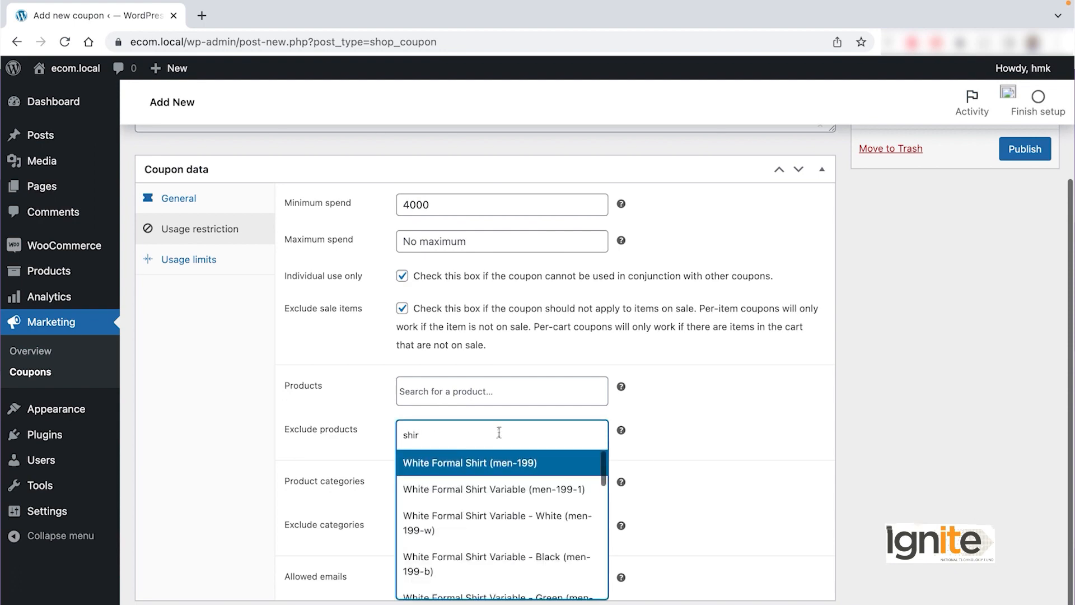
click(730, 501)
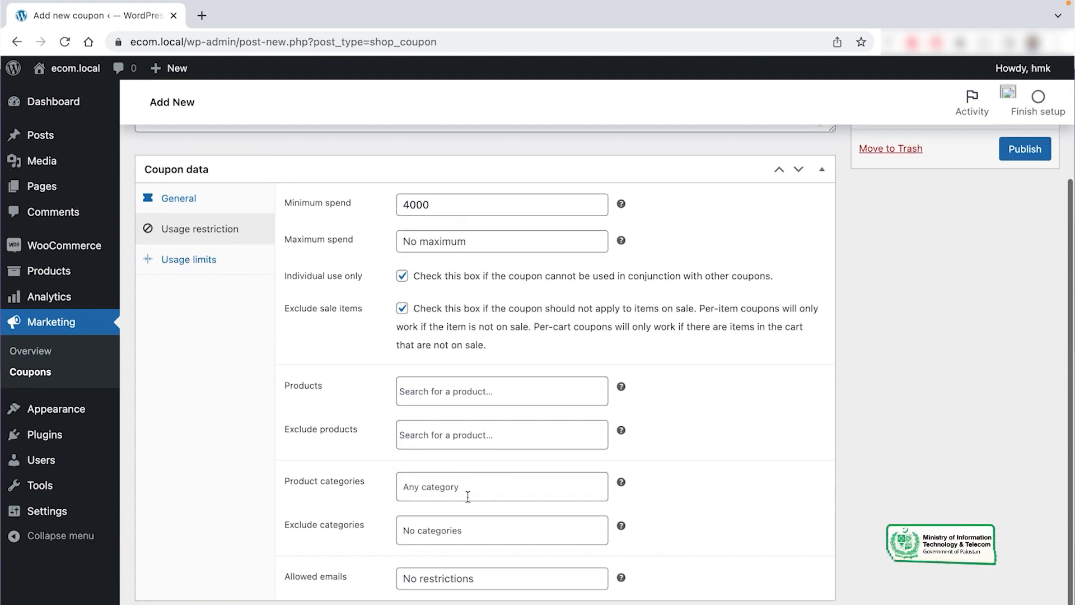
Step: Try the Formal category and Kids exclusion, then remove both so no categories are restricted
click(462, 486)
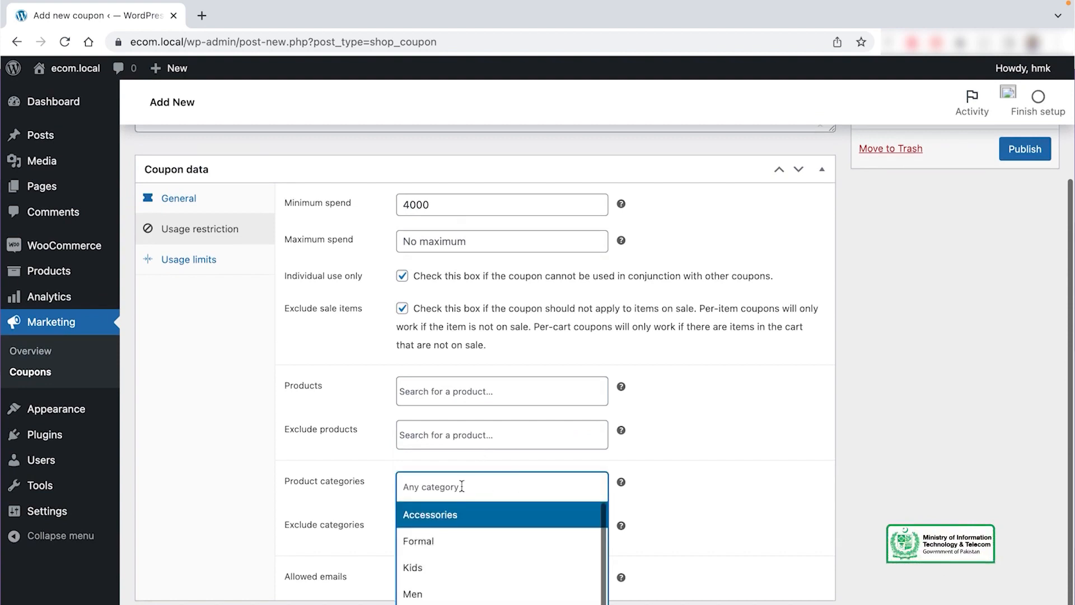
click(492, 542)
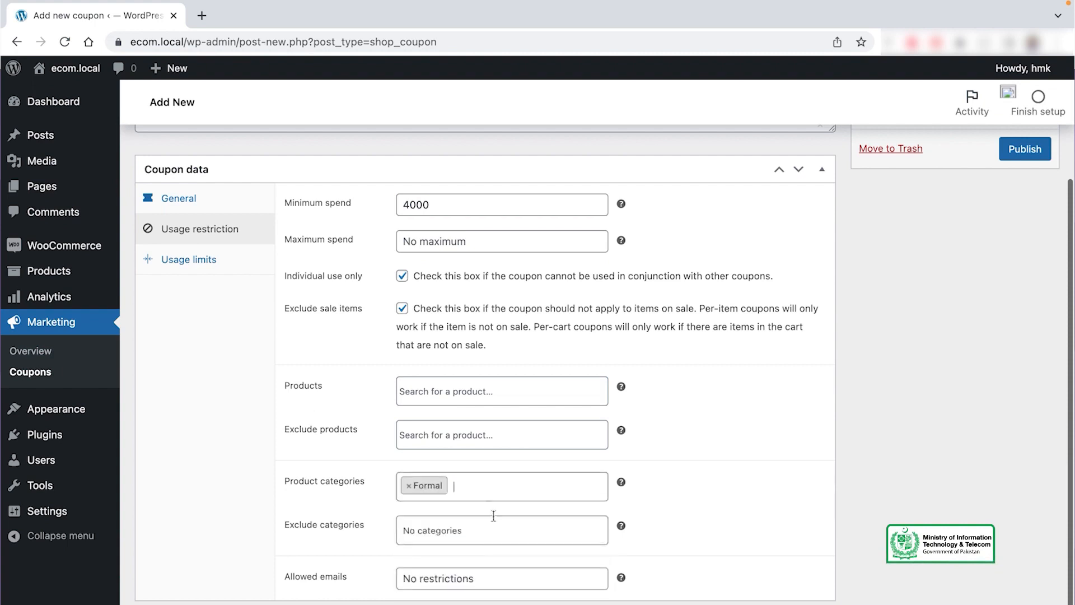
click(408, 486)
click(757, 515)
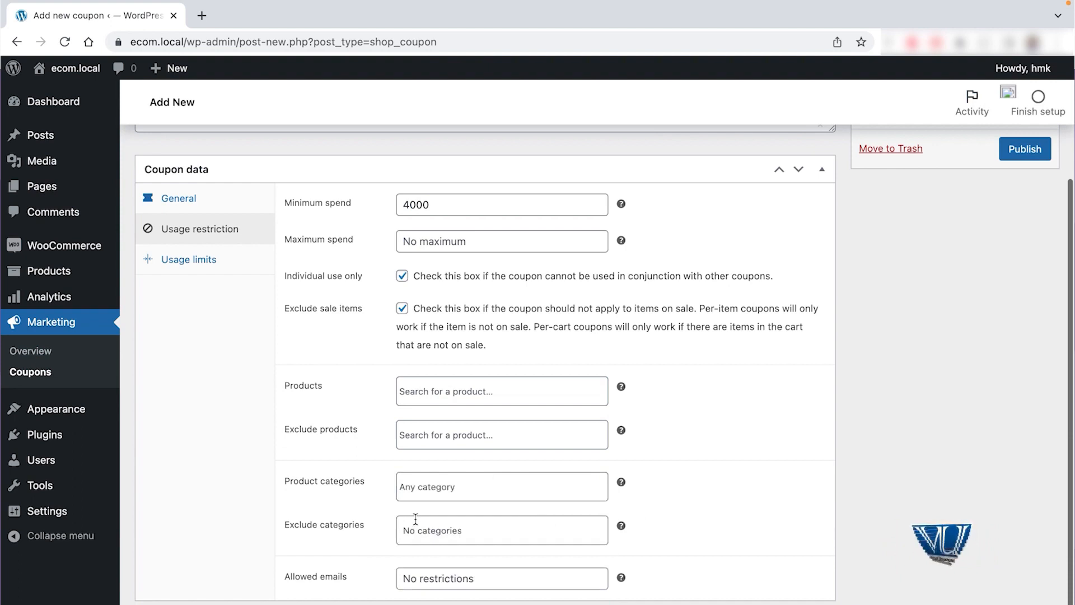
click(434, 527)
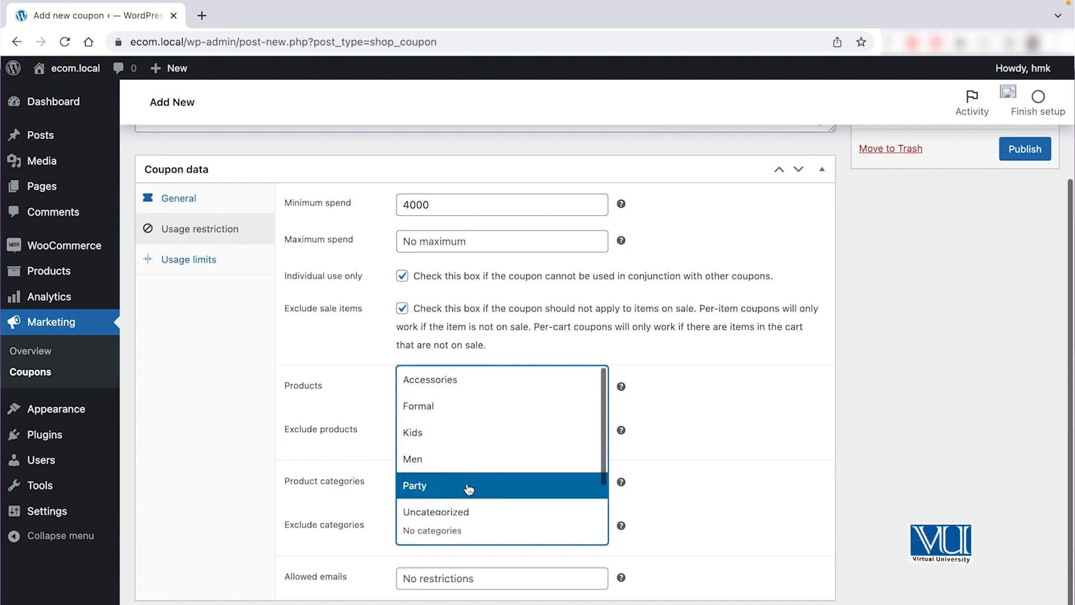
click(461, 441)
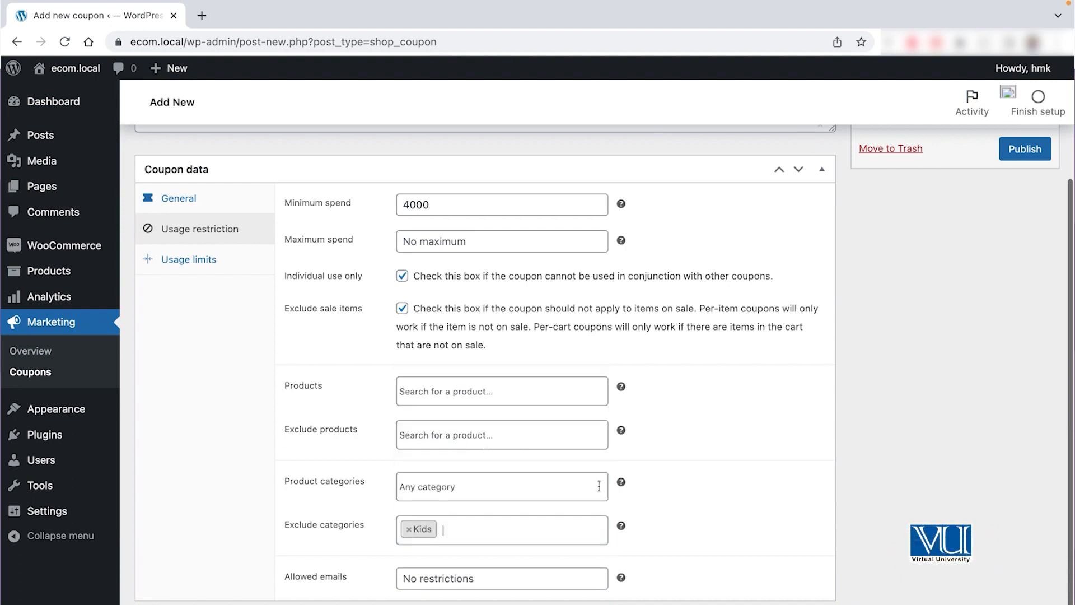
click(409, 529)
click(776, 552)
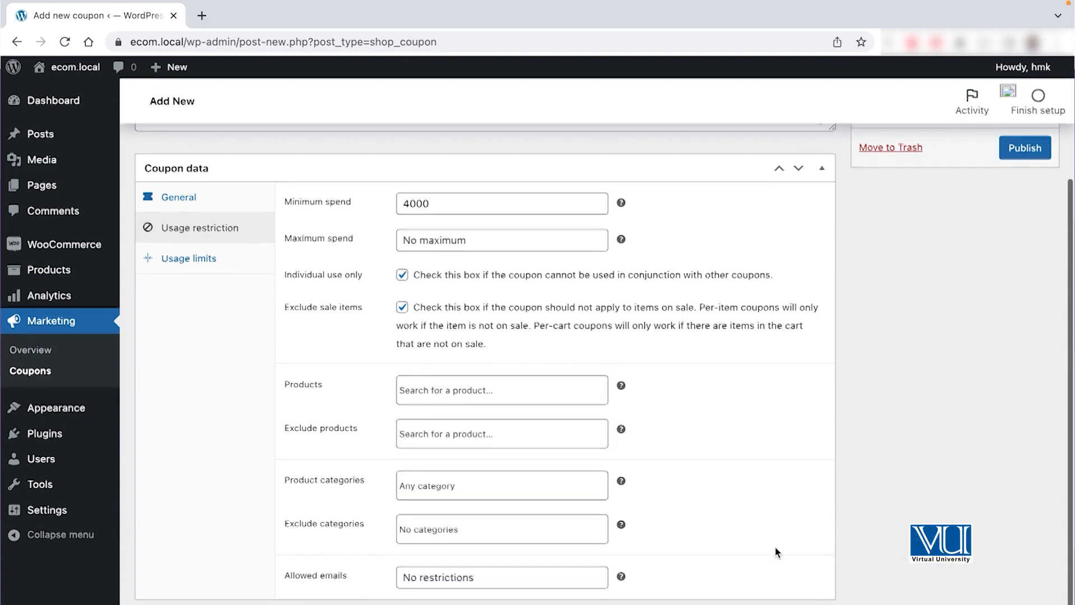
click(532, 579)
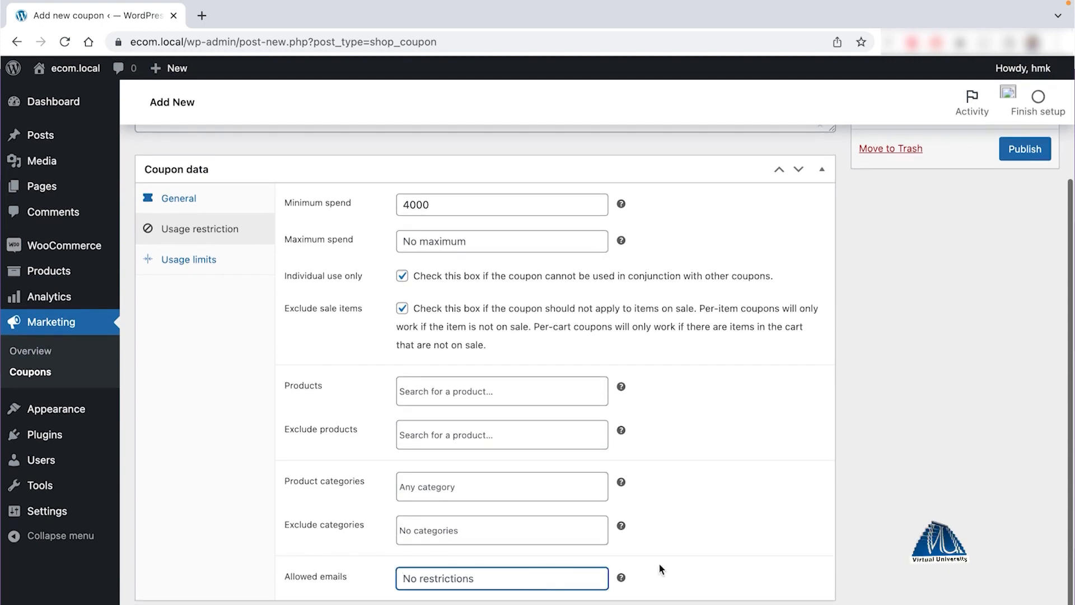
click(215, 264)
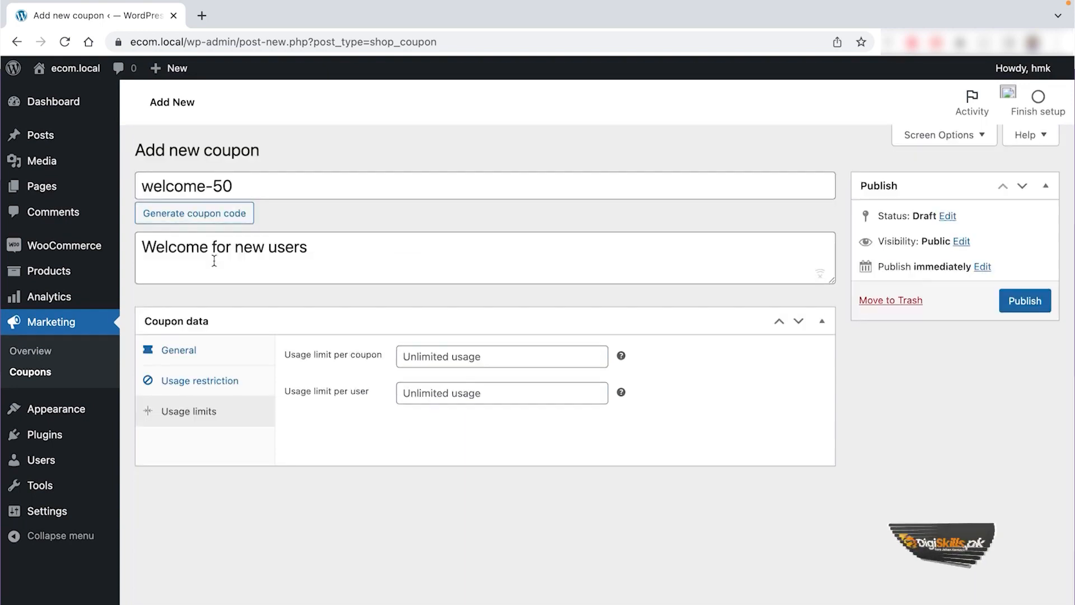
Step: Set Usage limit per user to 5 and publish the welcome-50 coupon
click(468, 350)
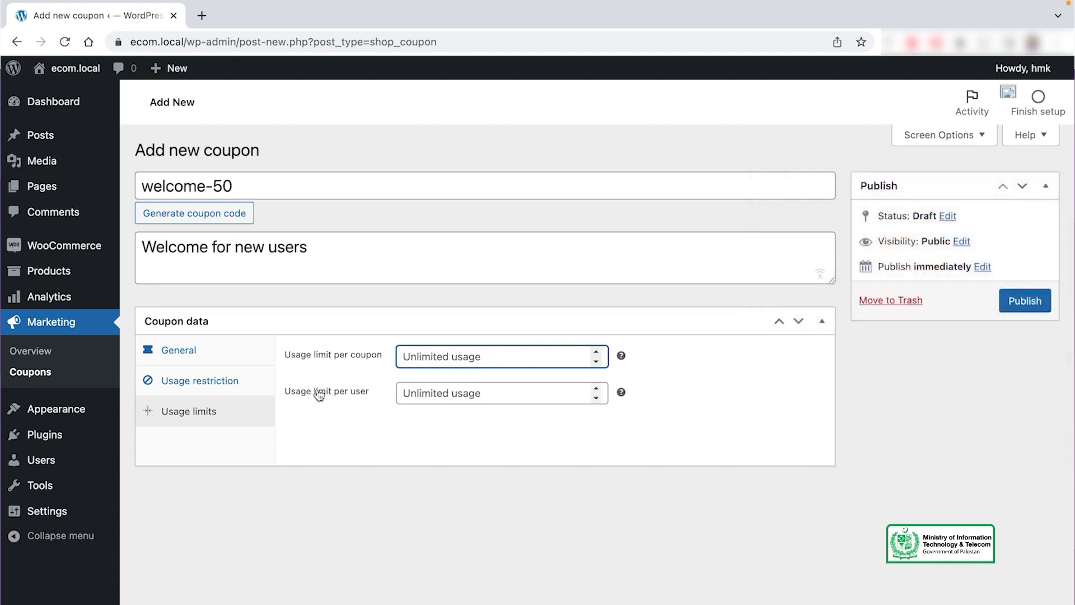
click(472, 386)
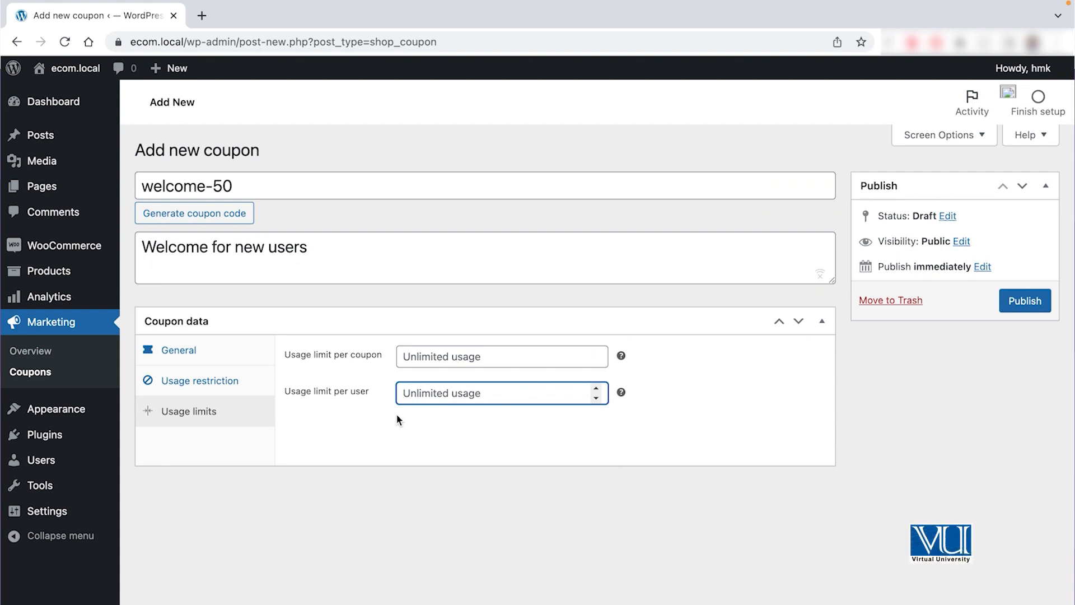
text(5)
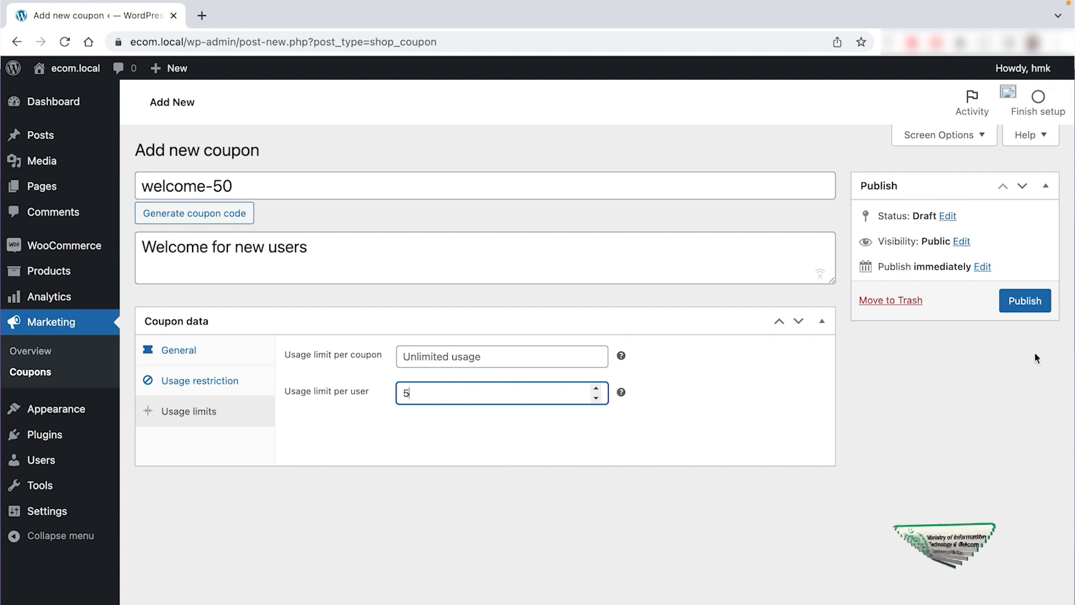
click(1024, 301)
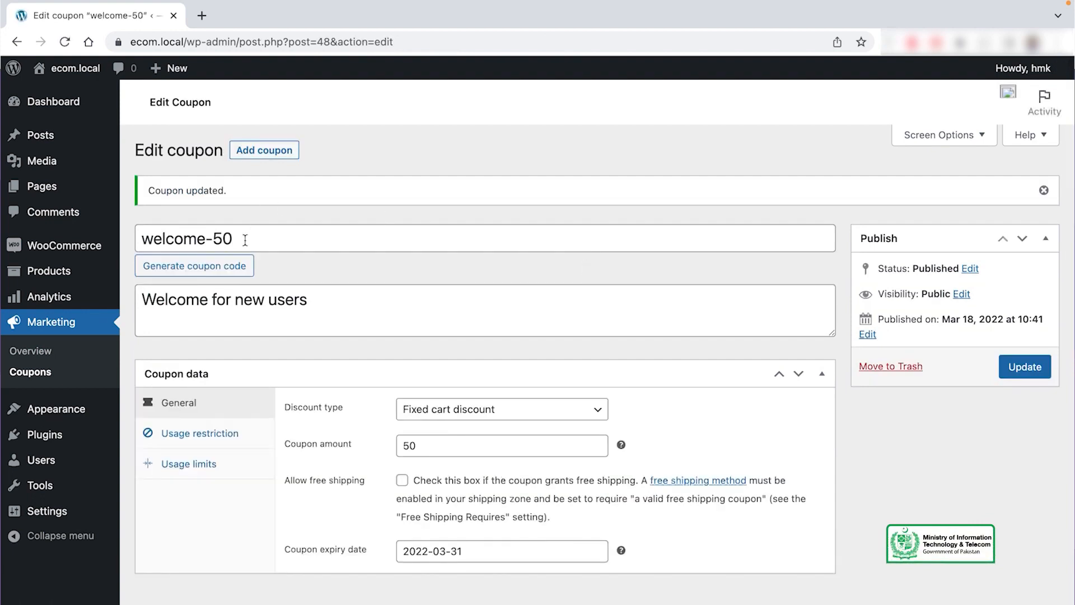
drag(245, 240, 140, 240)
key(super+c)
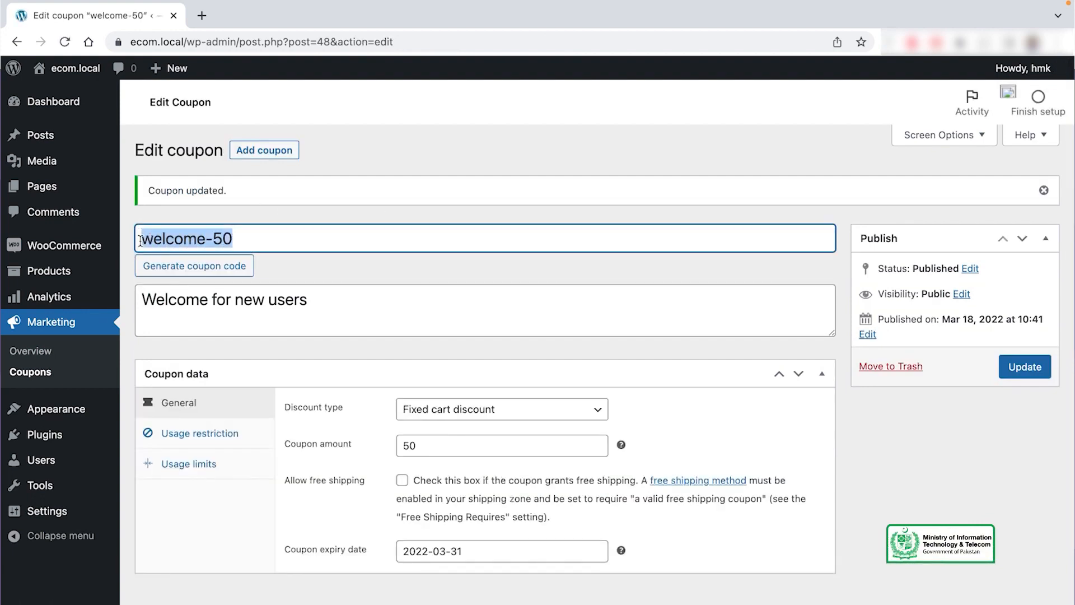
Step: Open the shop via Visit Store and add the White Formal Shirt to the cart
mouse_move(76, 77)
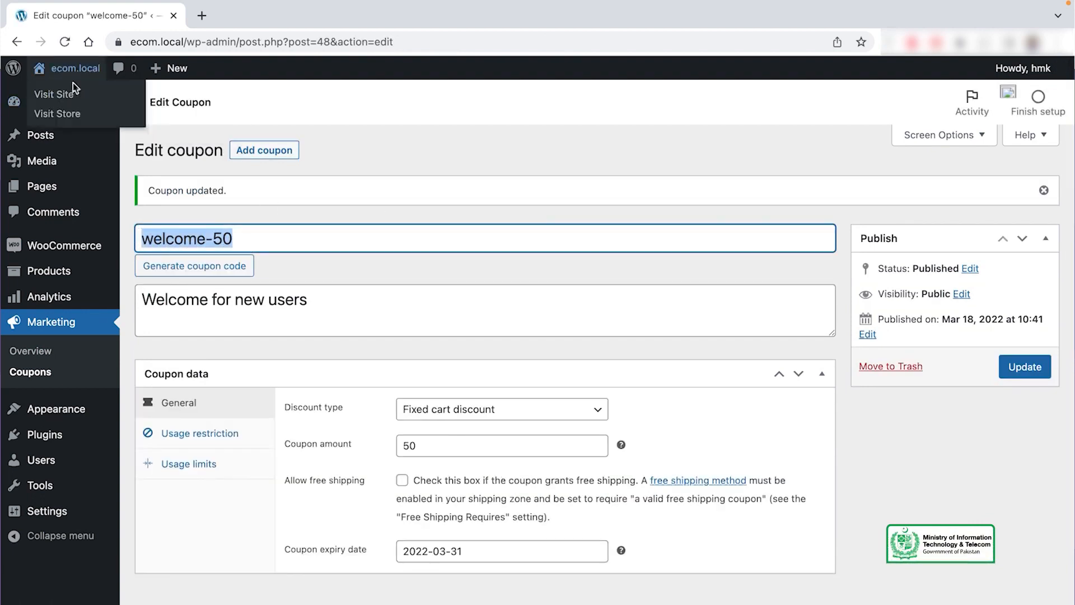
click(57, 113)
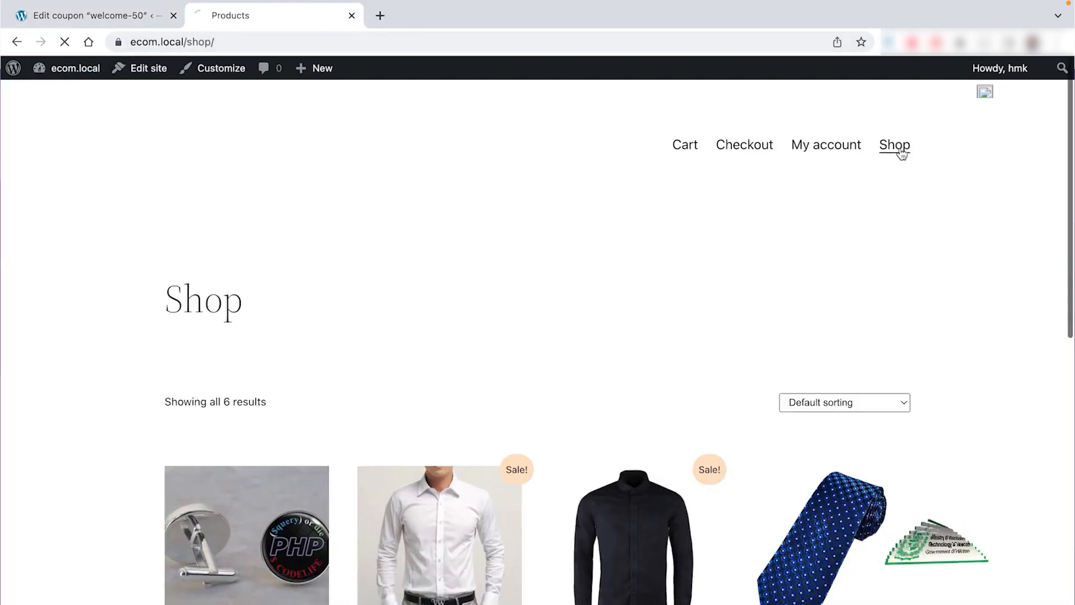
scroll(546, 305, down, 2)
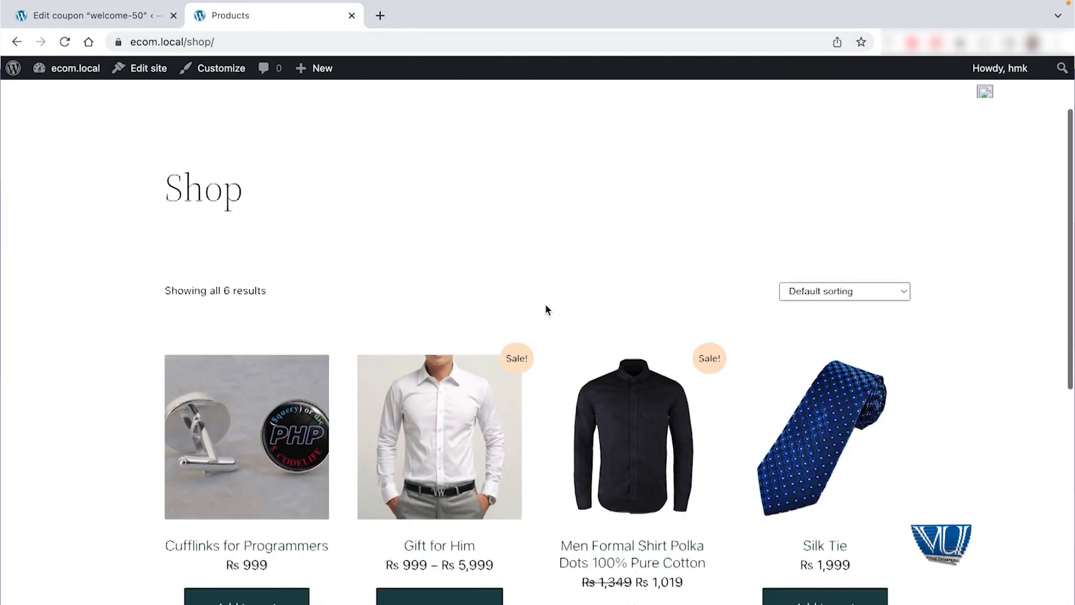
scroll(545, 305, down, 10)
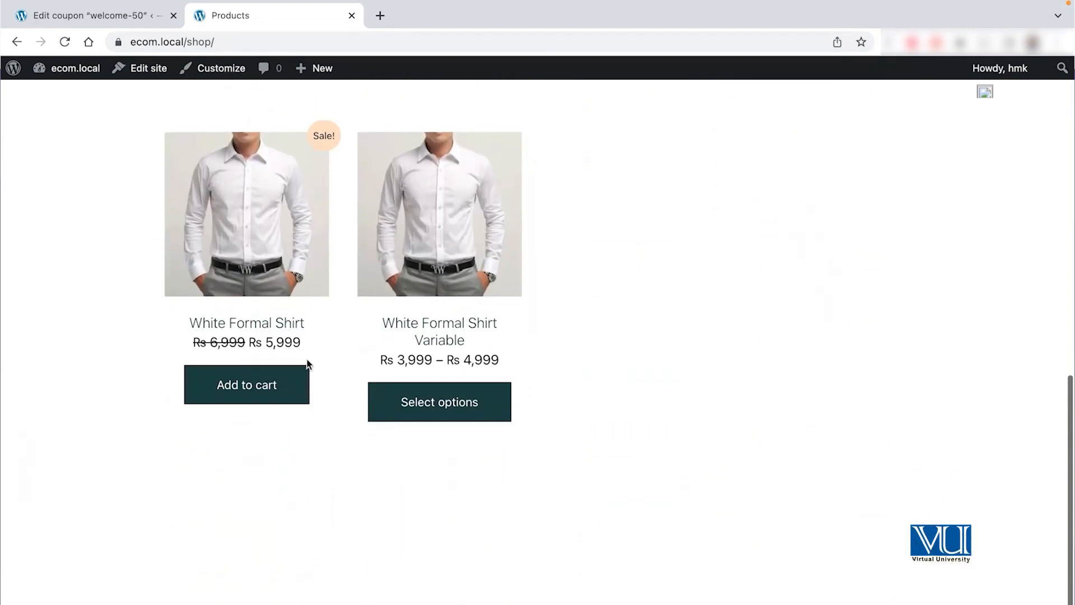
click(275, 390)
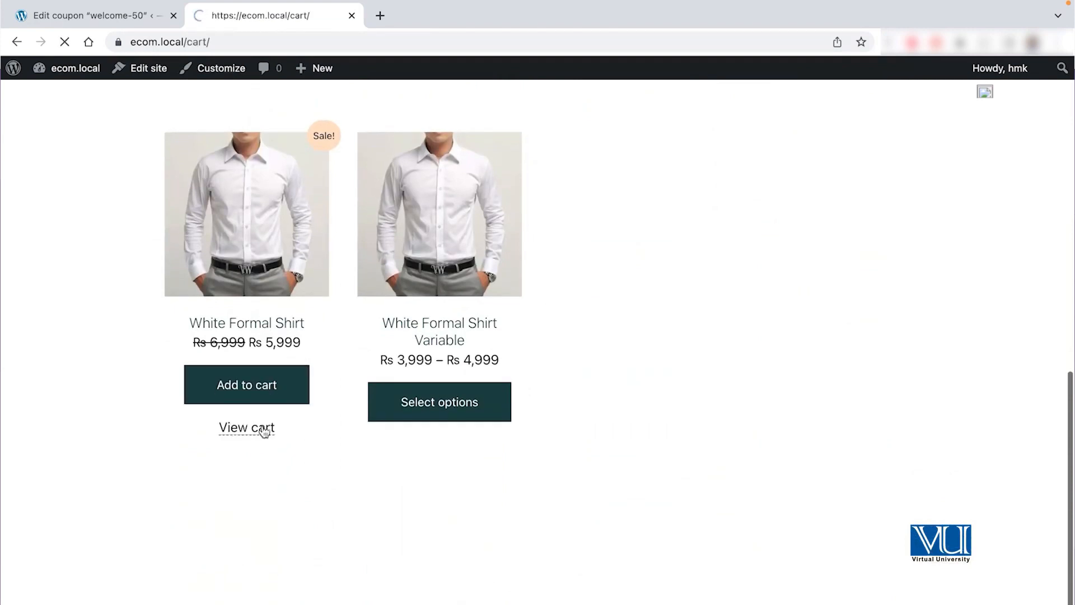
Step: Try the welcome-50 coupon in the cart, see it rejected for sale items, and return to the coupon editor
scroll(437, 399, down, 4)
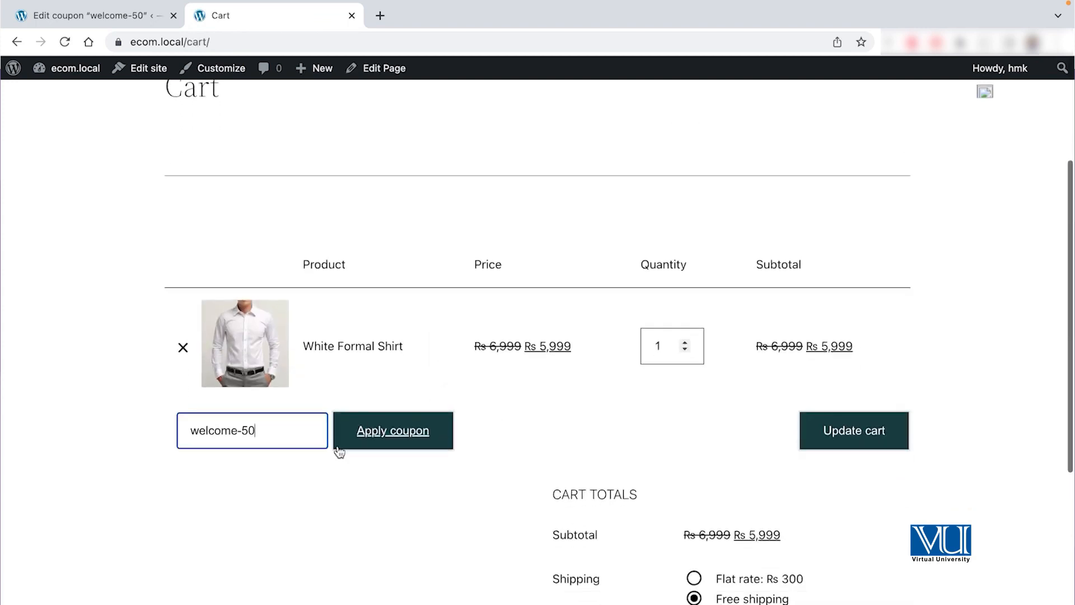
click(405, 438)
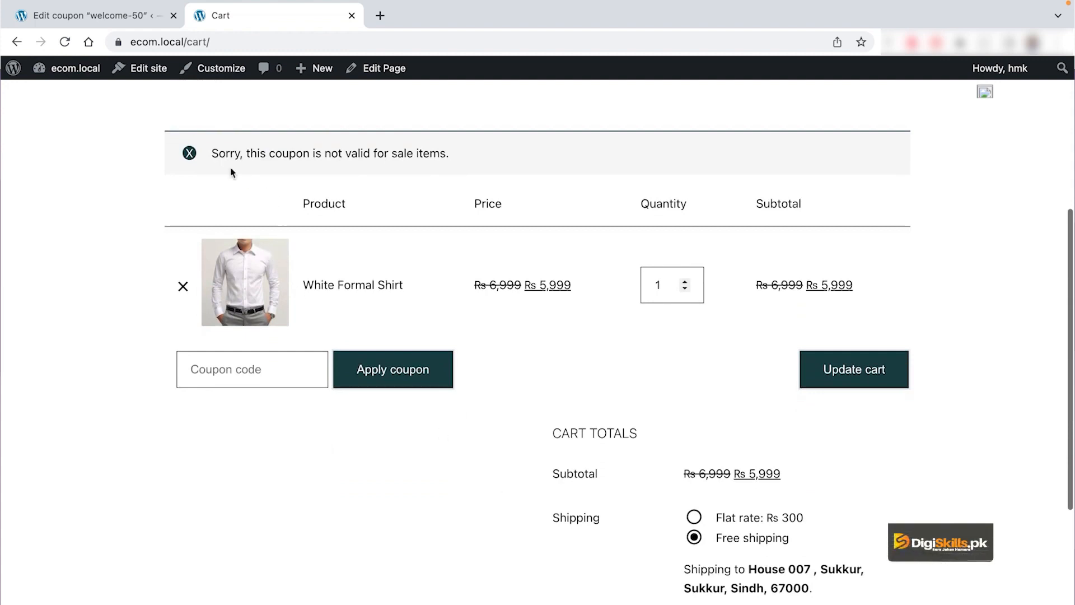
drag(213, 151, 282, 151)
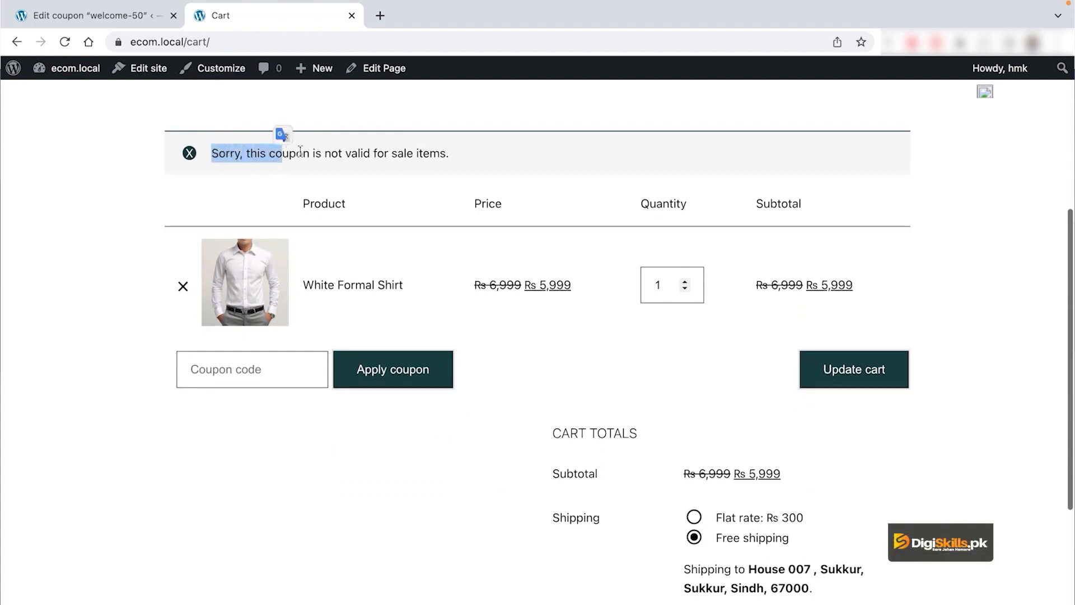
click(475, 154)
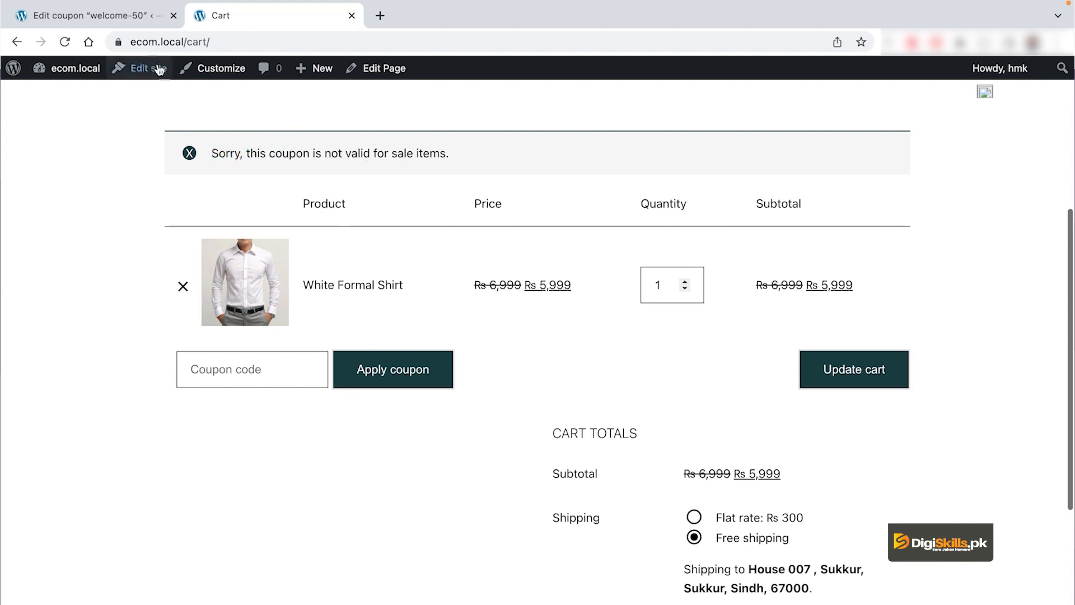
click(118, 15)
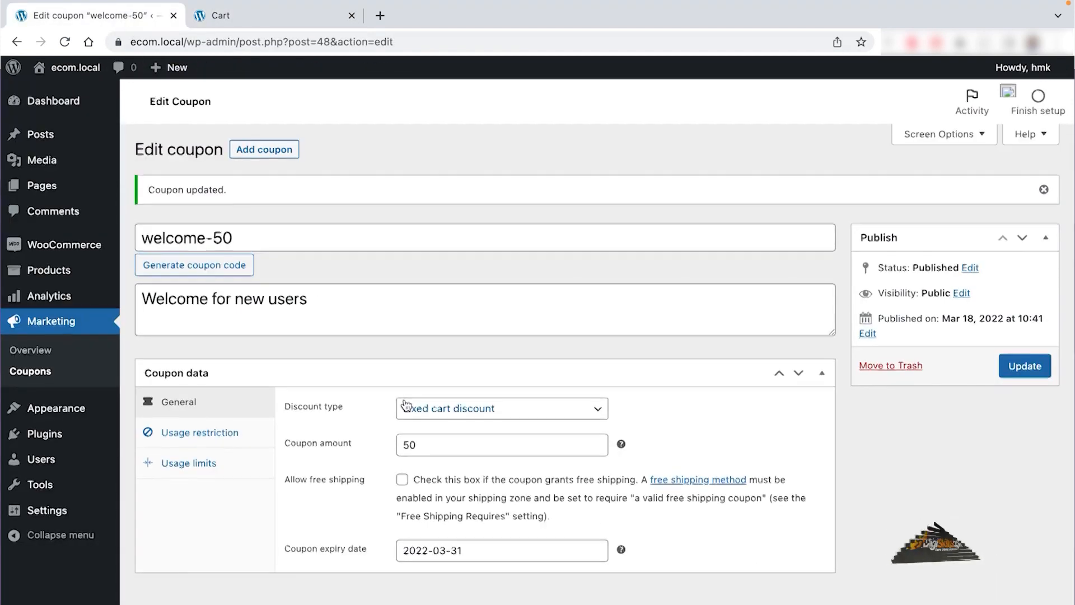
Step: Uncheck Exclude sale items in welcome-50's usage restrictions and update the coupon
click(210, 435)
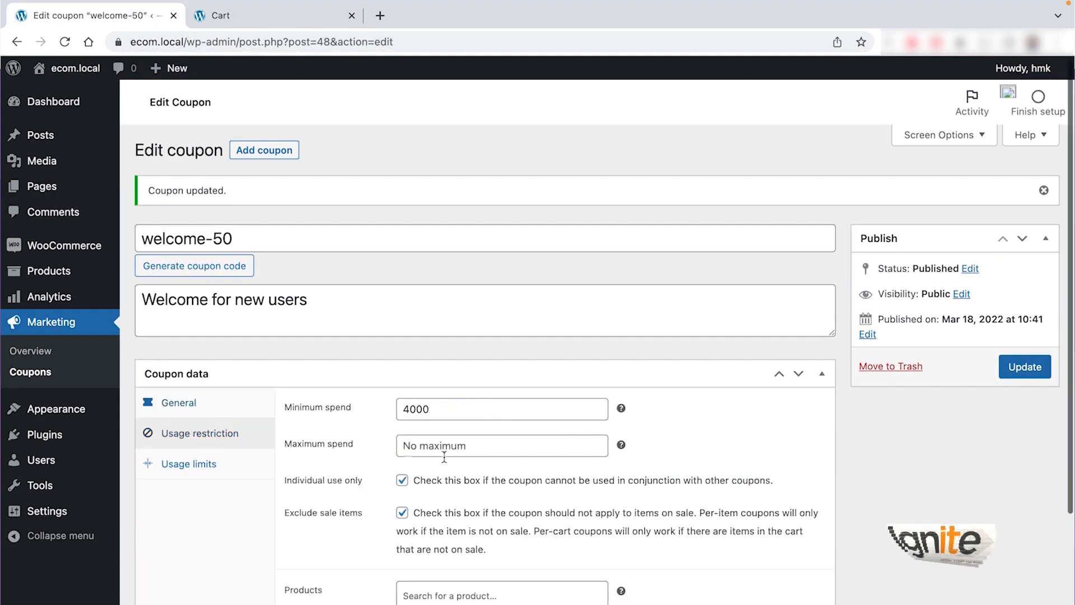
scroll(425, 454, down, 2)
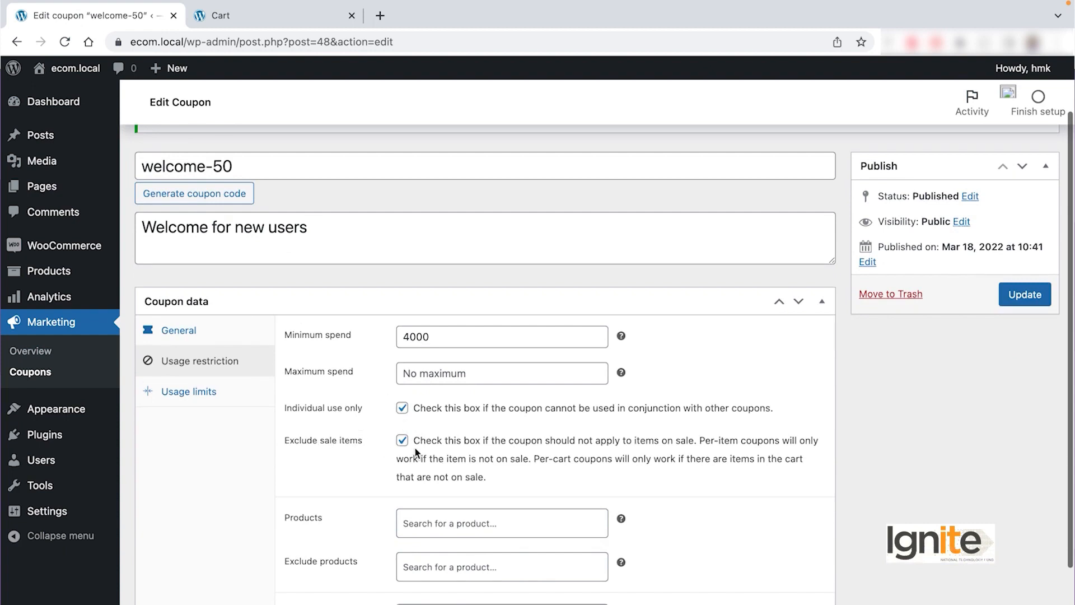
drag(287, 448, 368, 444)
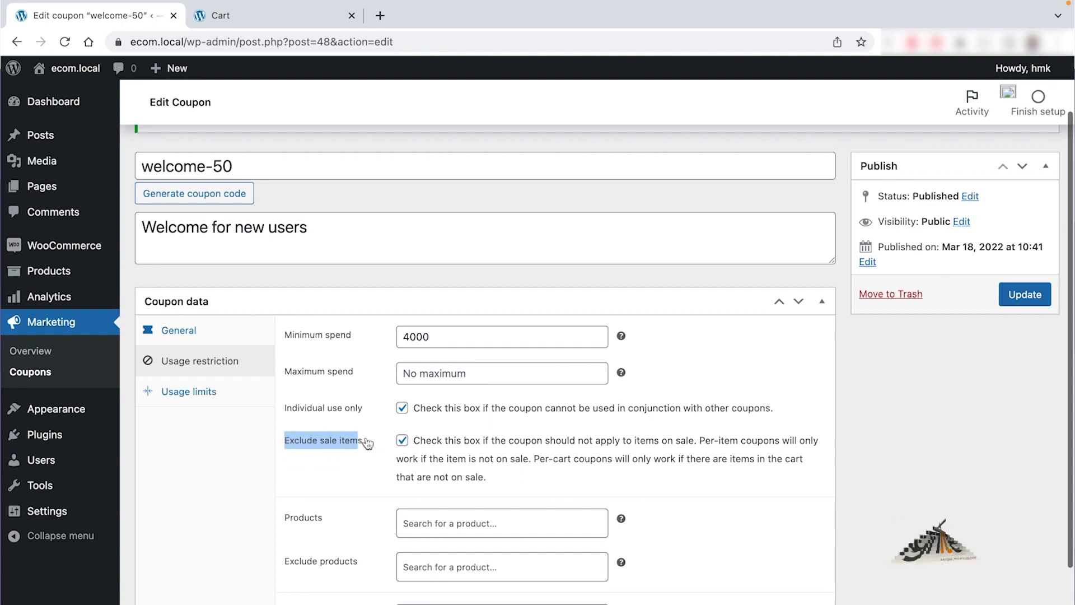
click(402, 440)
click(1024, 297)
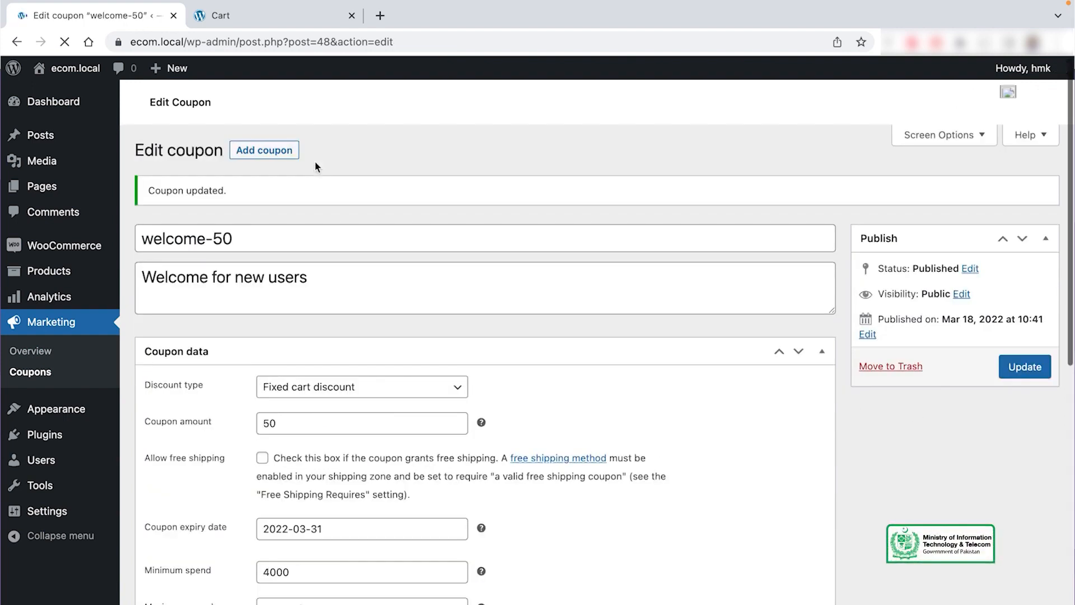
Step: Re-apply welcome-50 in the cart and check the Rs 50 discount and Rs 5,949 total
click(289, 16)
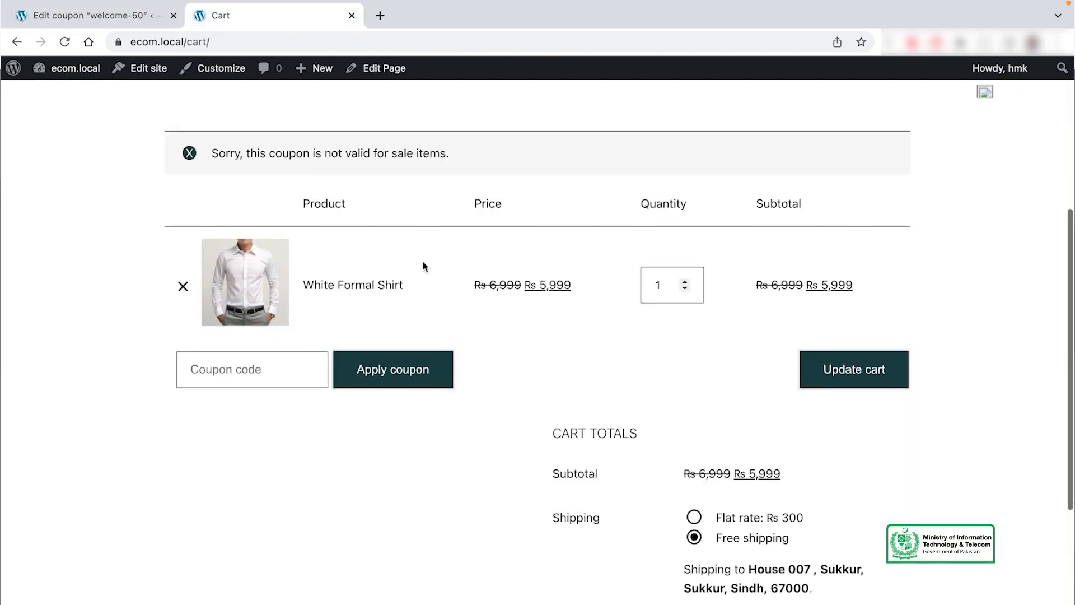
click(260, 371)
key(super+v)
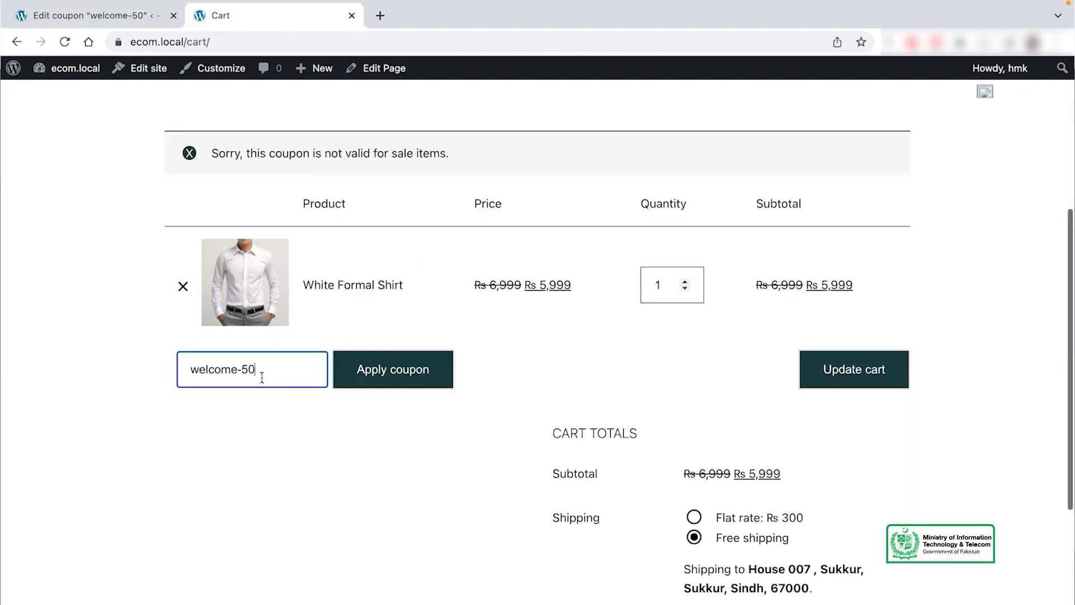
click(396, 377)
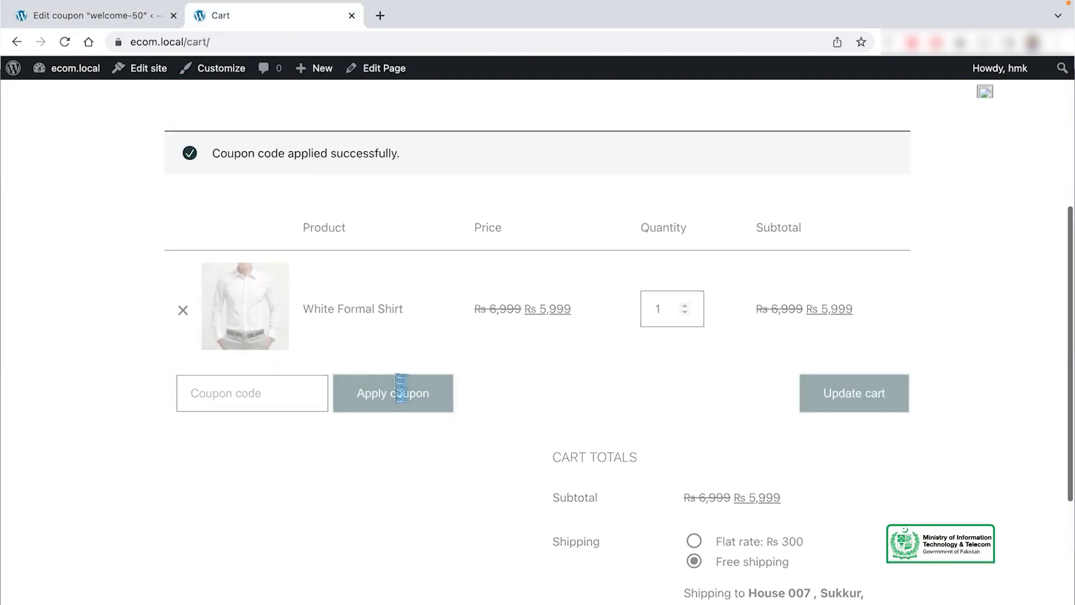
scroll(837, 426, down, 2)
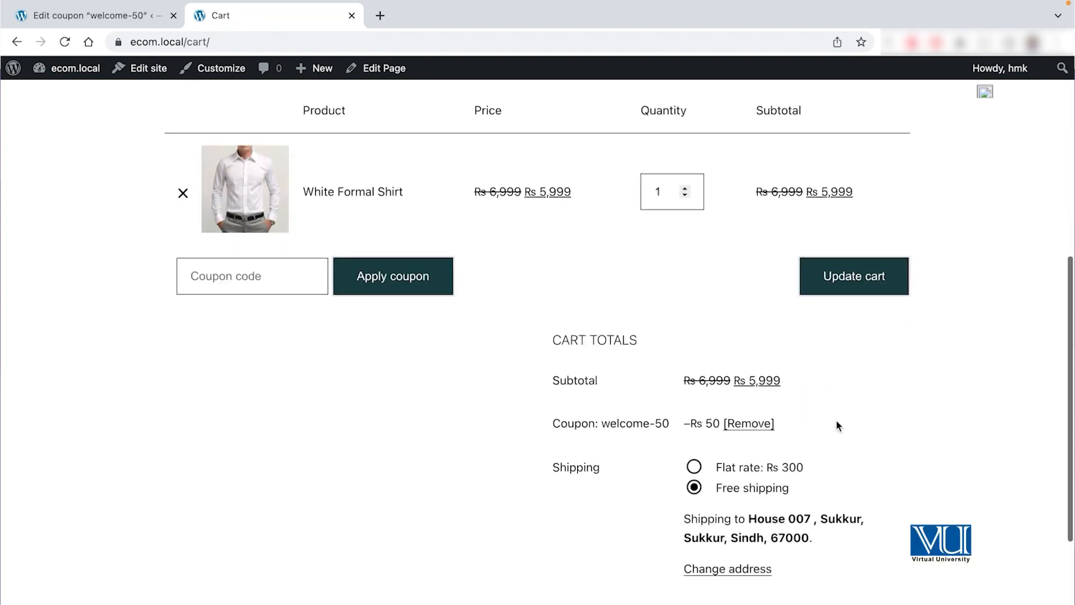
scroll(836, 421, down, 1)
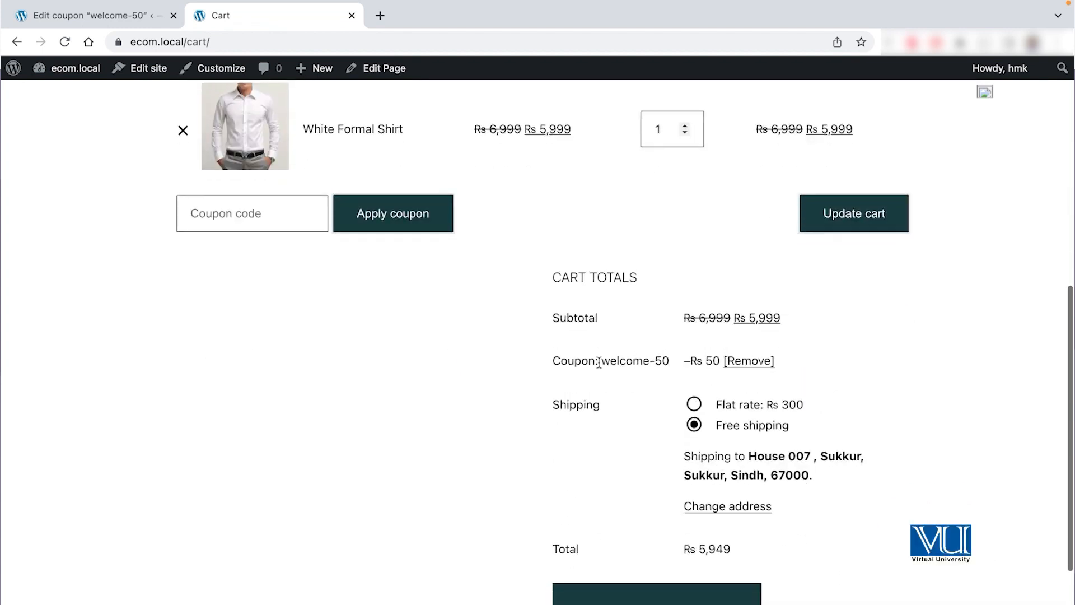
drag(667, 361, 604, 360)
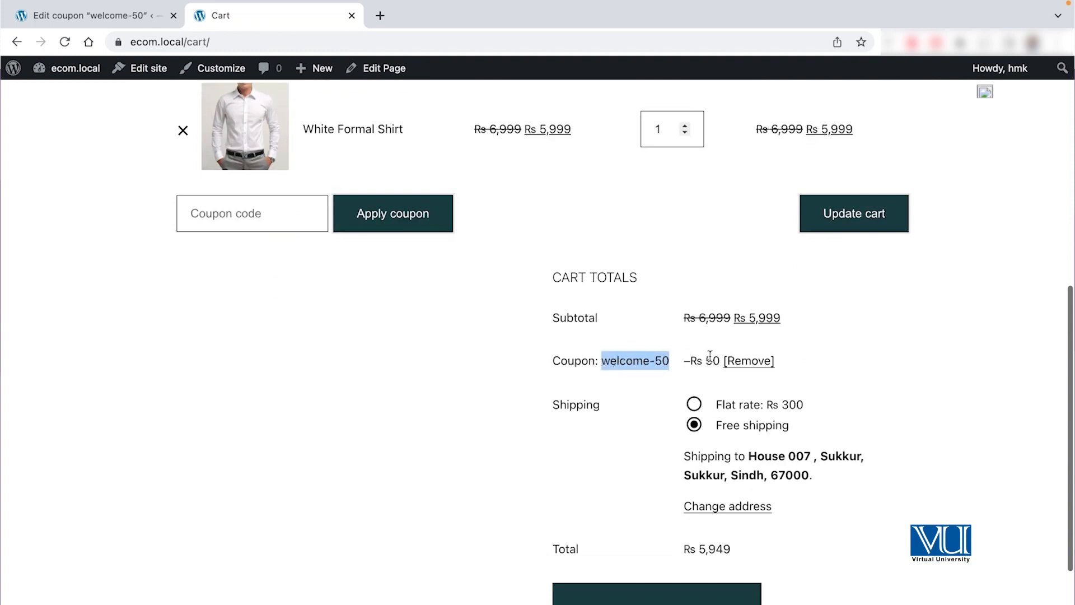
scroll(816, 434, down, 1)
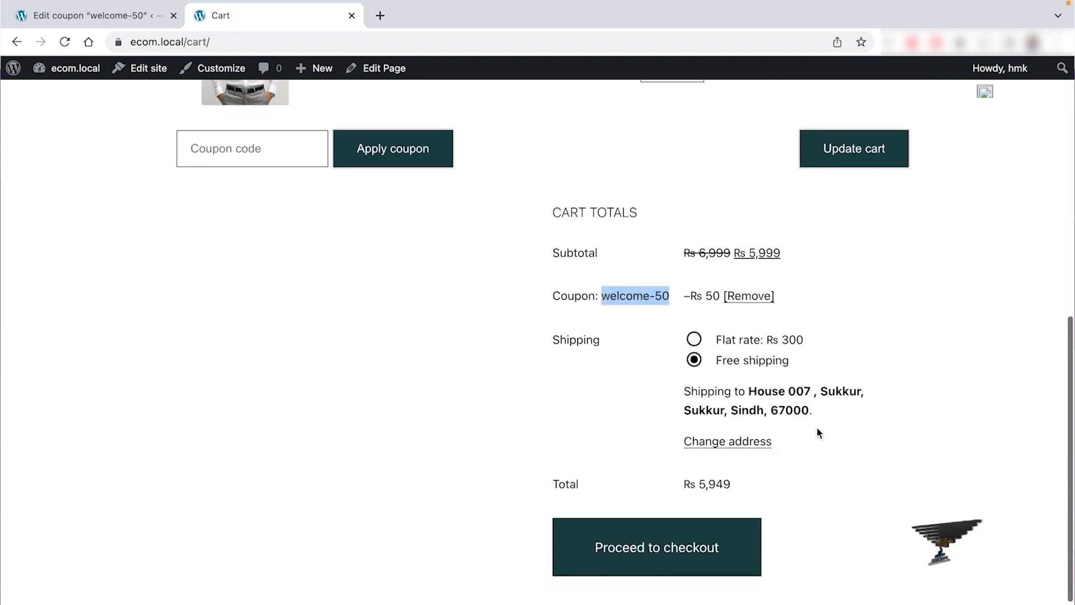
click(465, 493)
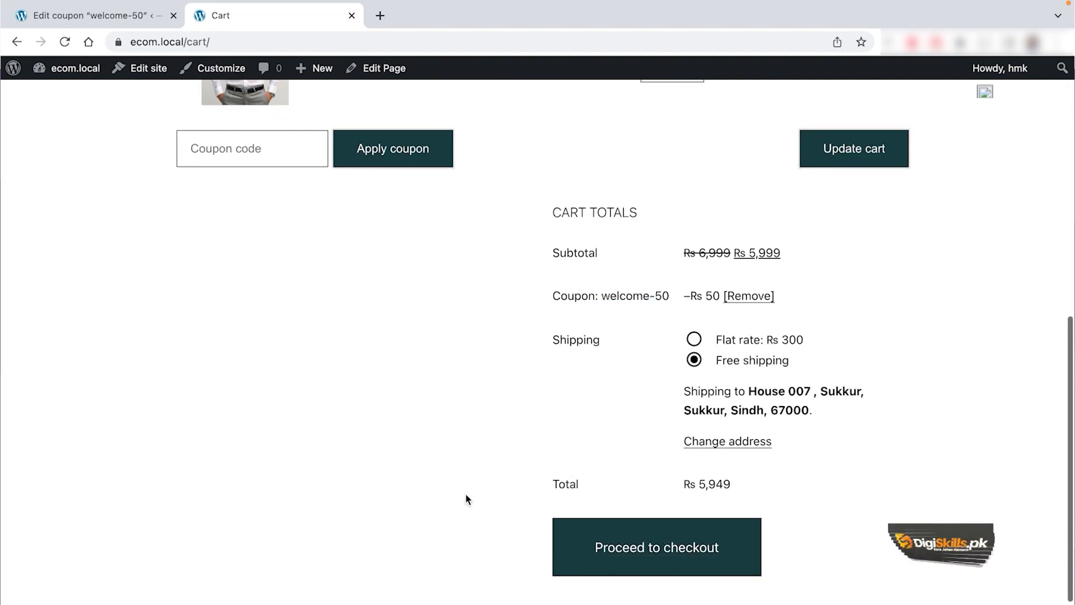
Step: Check out and place the cash-on-delivery order for Rs 5,949, then review the confirmation page
click(692, 563)
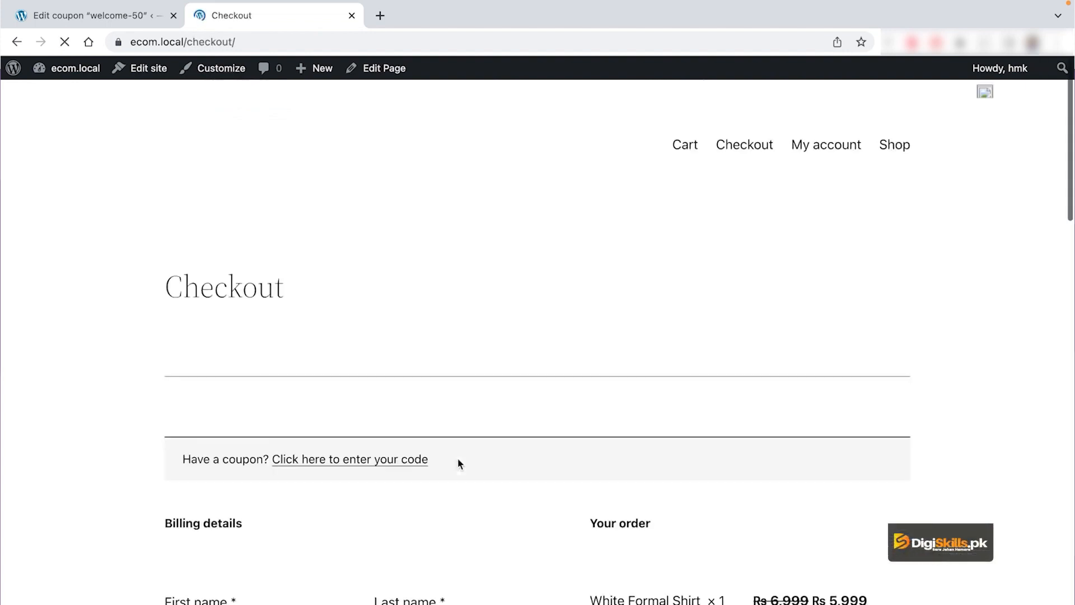
scroll(728, 479, down, 10)
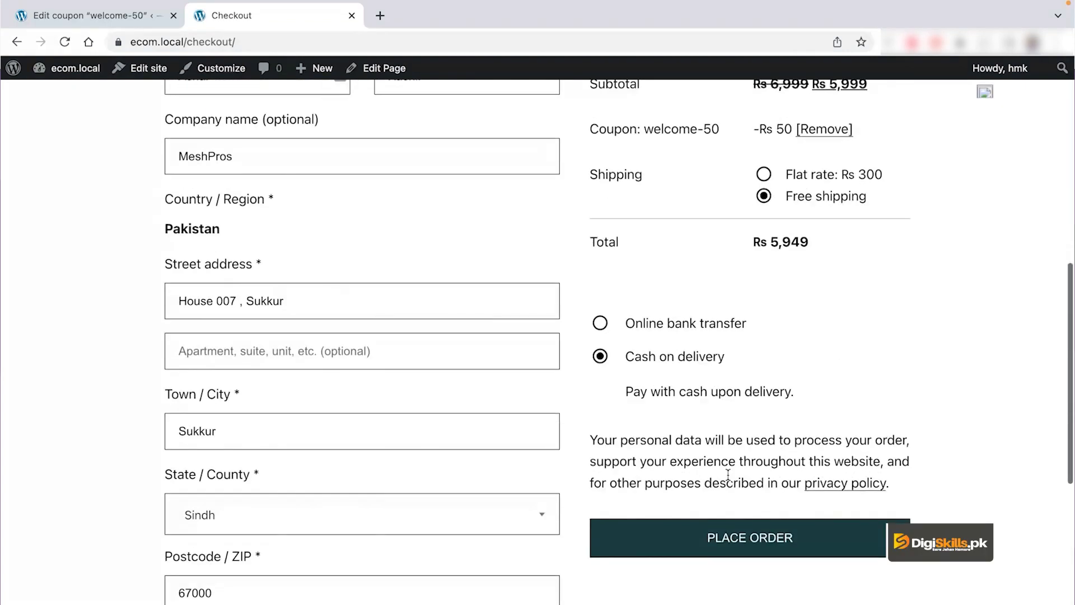
scroll(705, 474, down, 4)
scroll(423, 357, down, 3)
scroll(422, 357, up, 8)
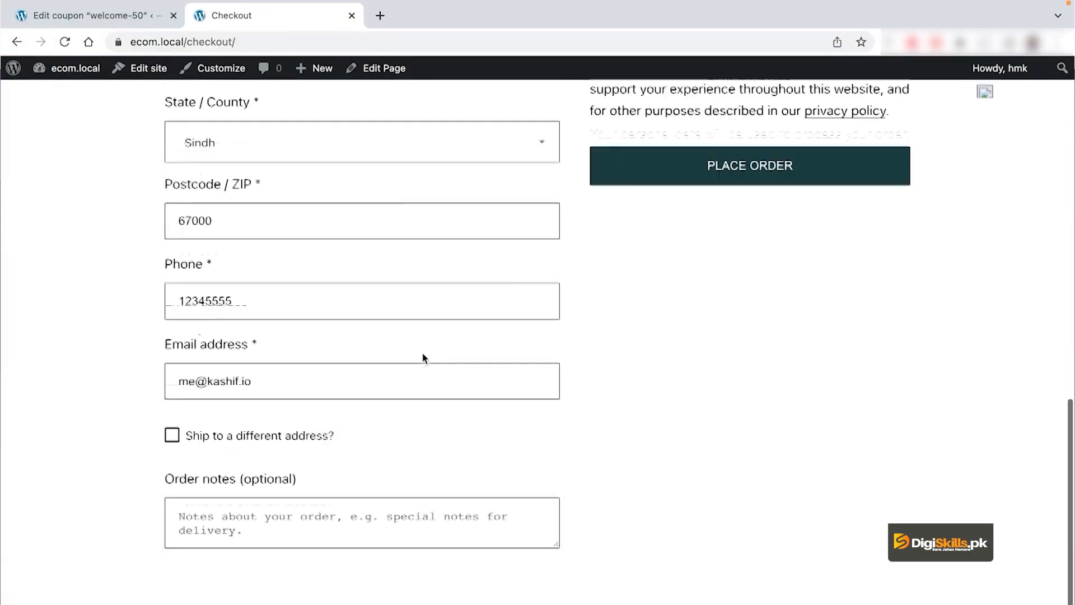
scroll(421, 357, down, 5)
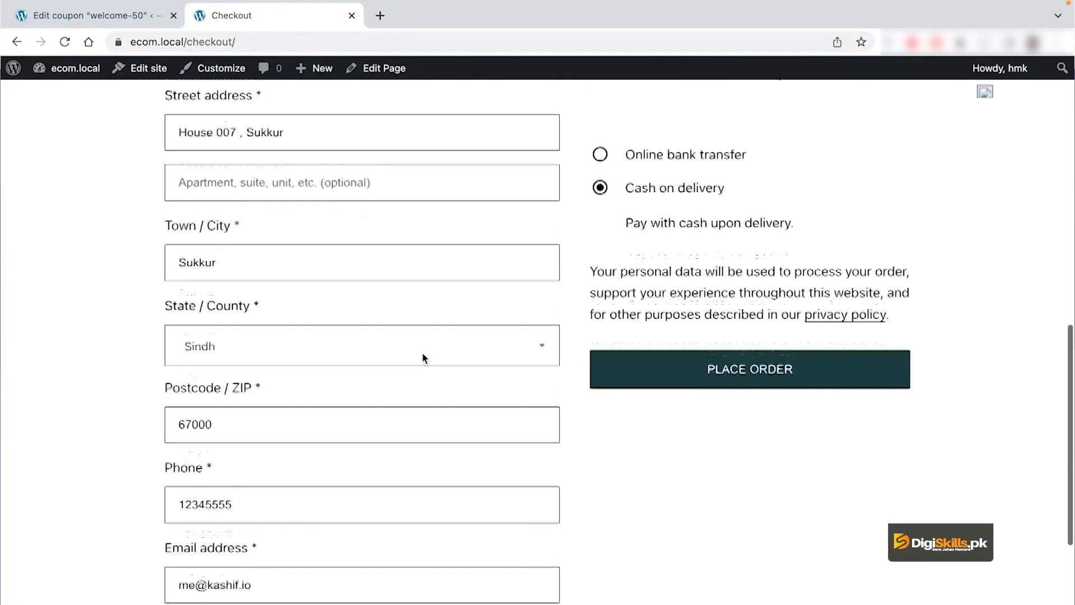
click(770, 349)
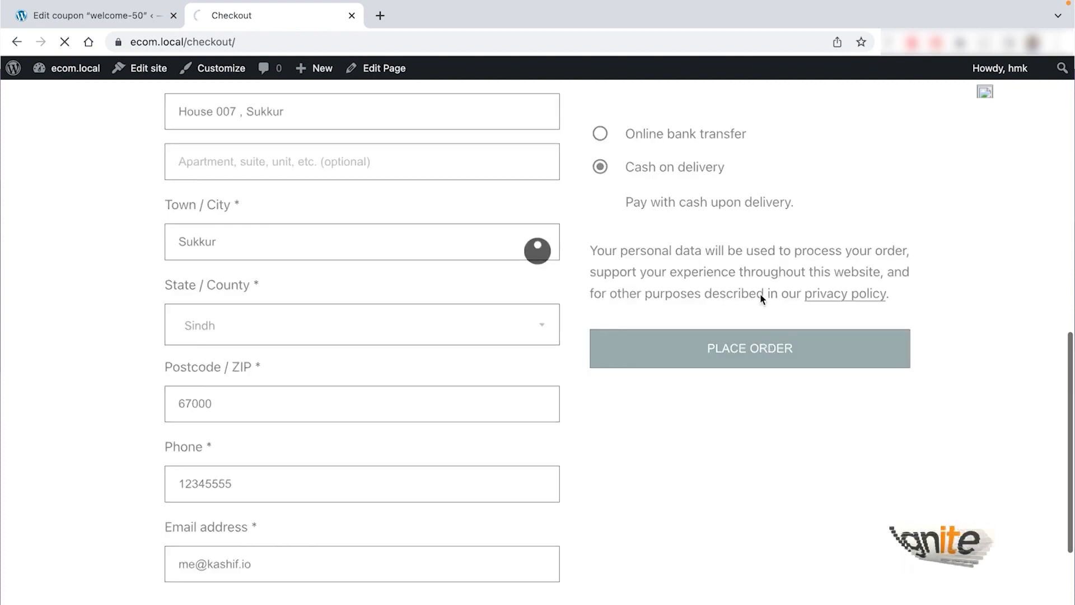
scroll(511, 354, down, 12)
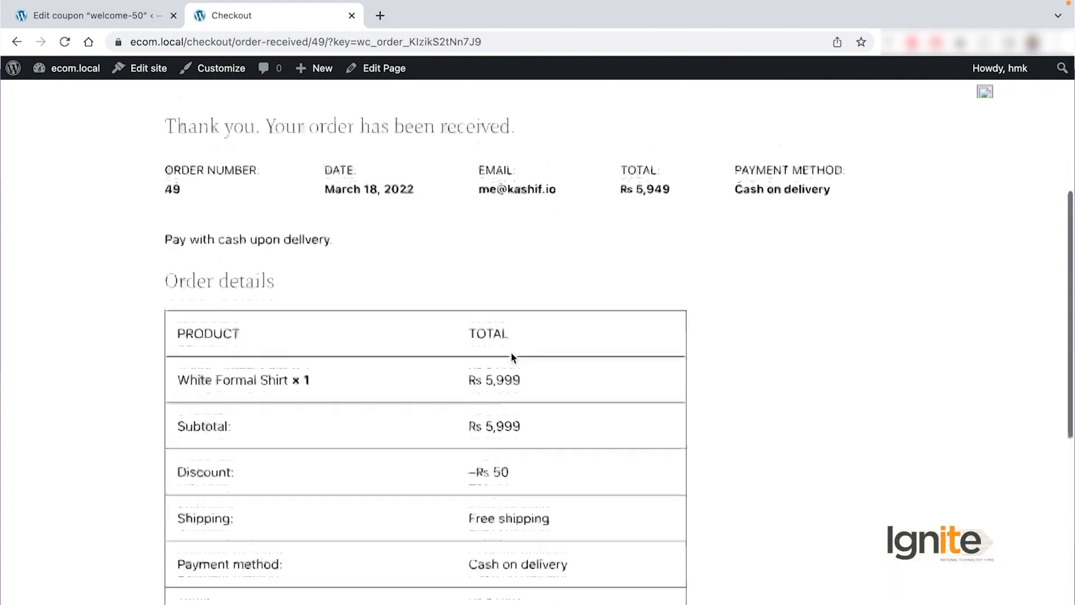
scroll(510, 351, down, 3)
scroll(510, 351, up, 15)
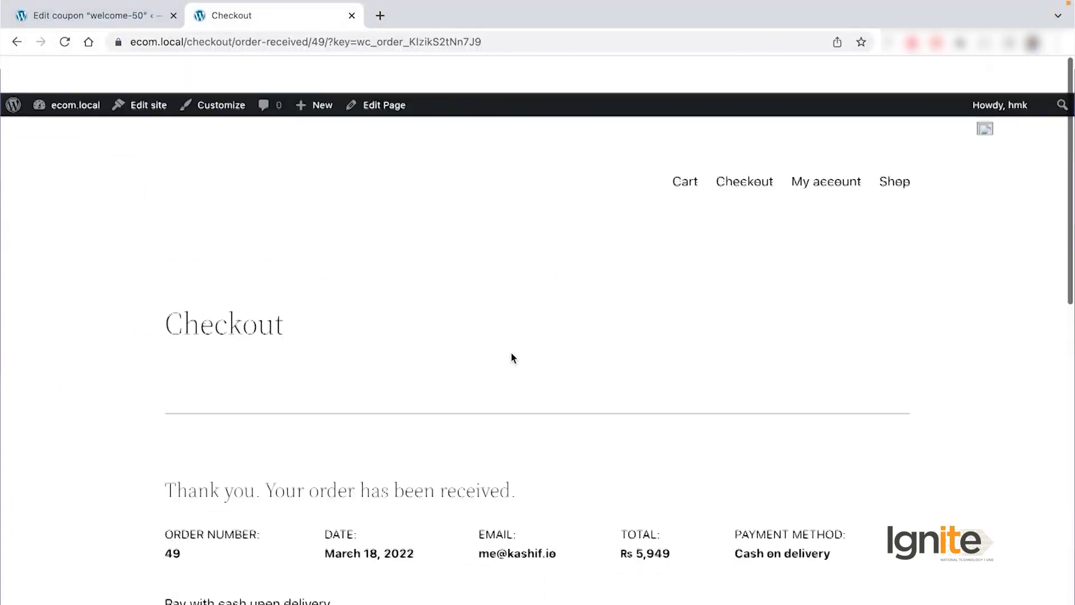
Step: Start a new coupon from Marketing > Coupons with the Percentage discount type
click(128, 22)
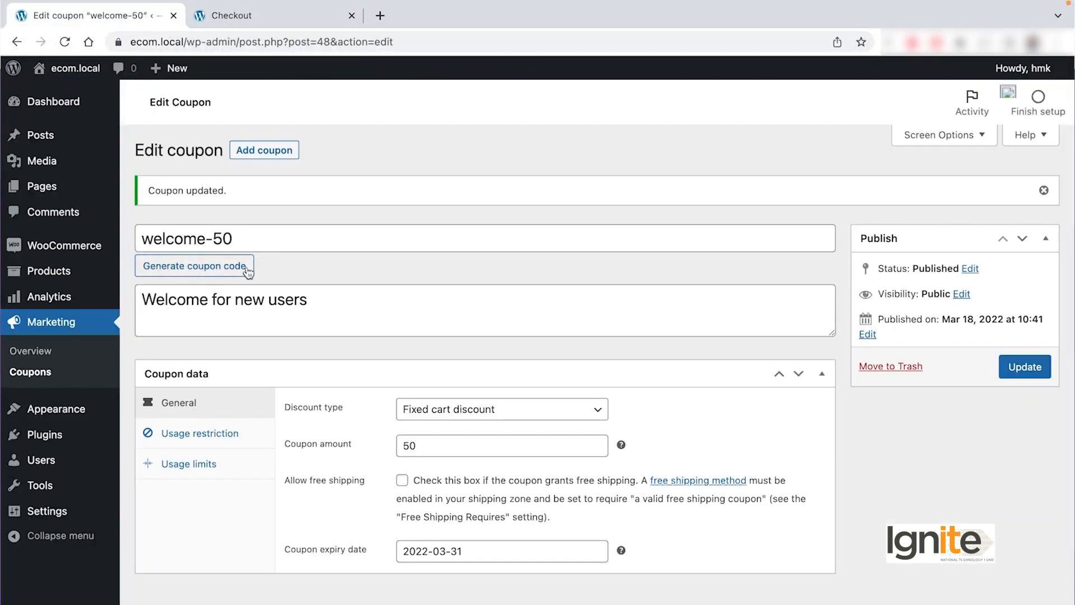
click(43, 373)
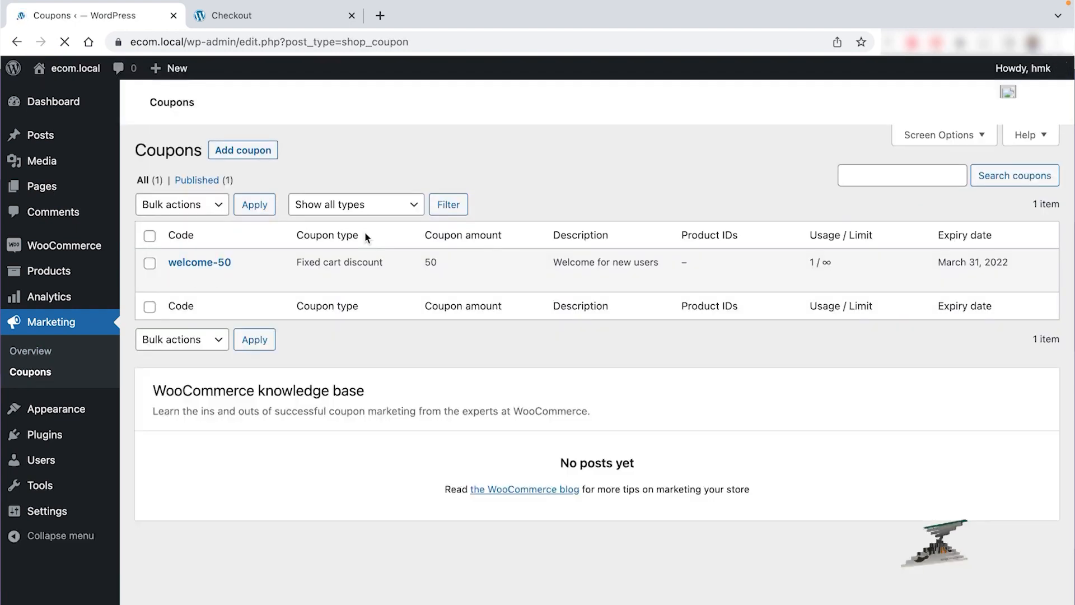
click(267, 151)
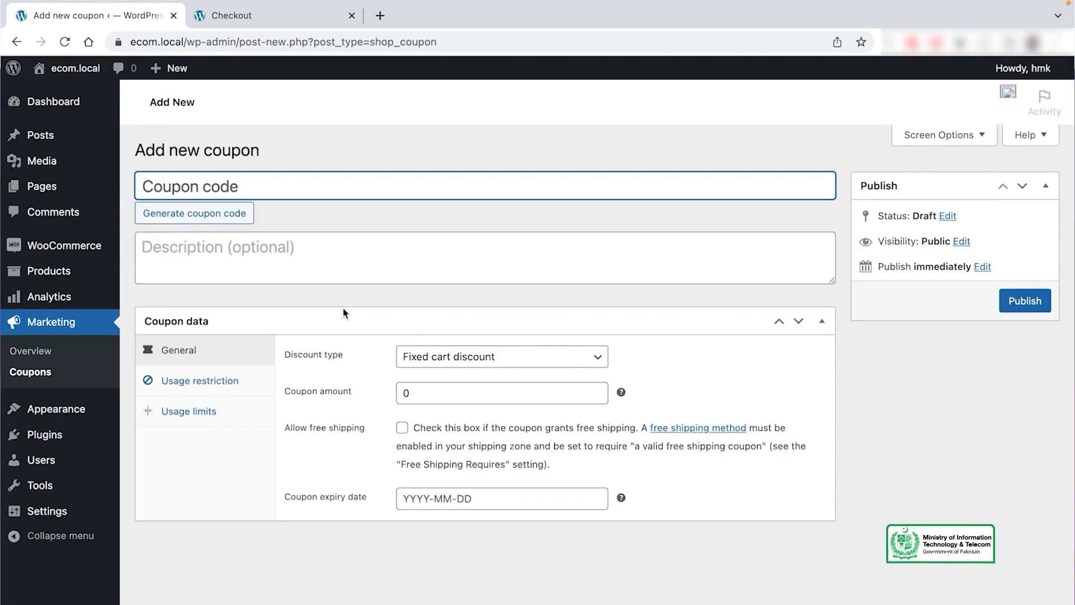
click(449, 365)
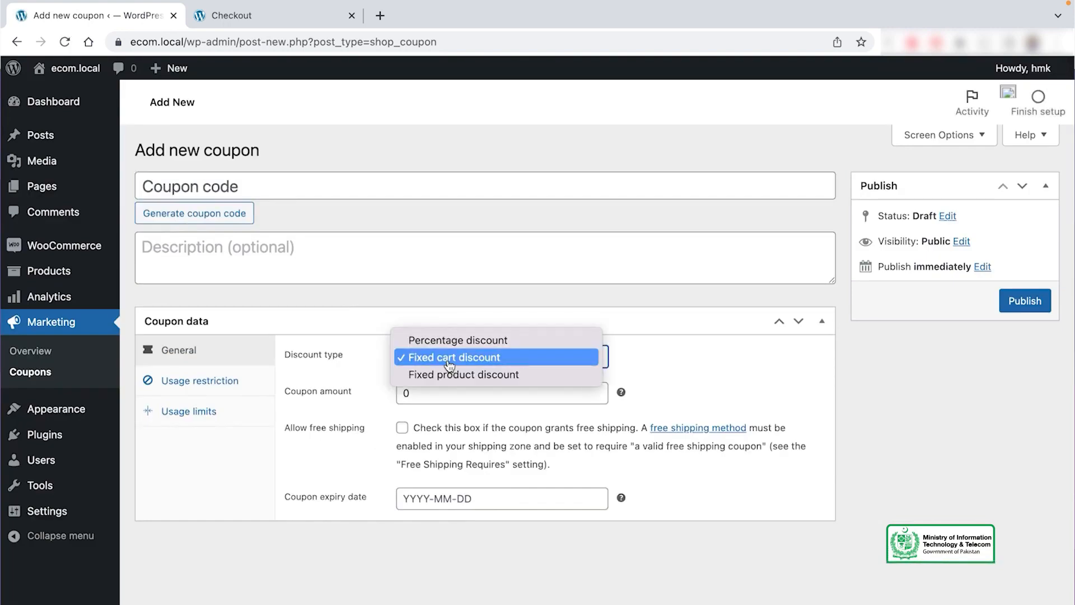
click(504, 340)
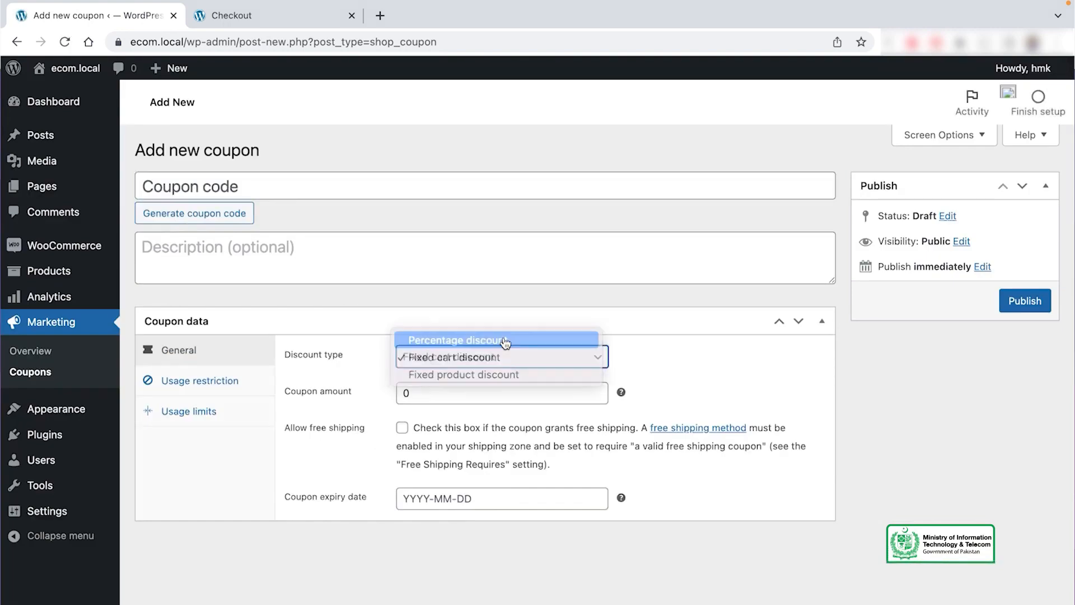
Step: Set the coupon amount to 23 and the expiry date to 2022-03-25
click(456, 393)
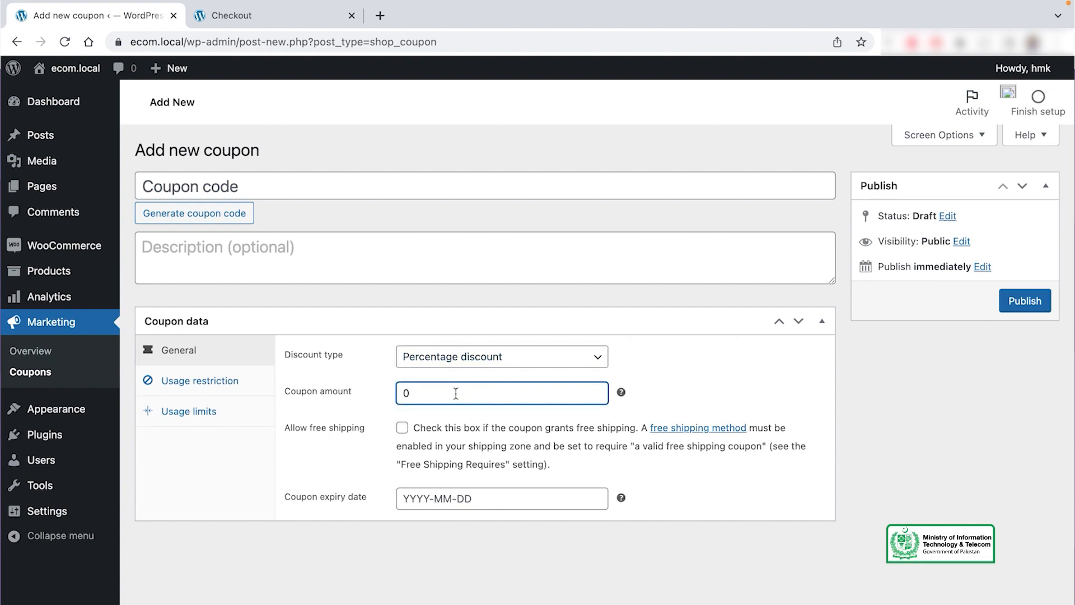
key(BackSpace)
text(23)
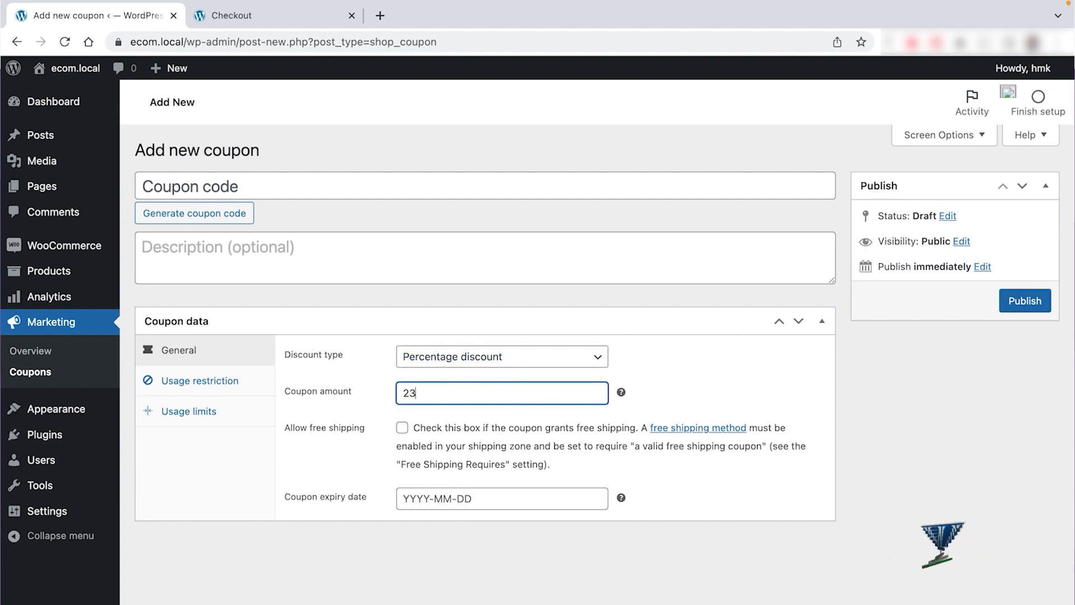
click(706, 473)
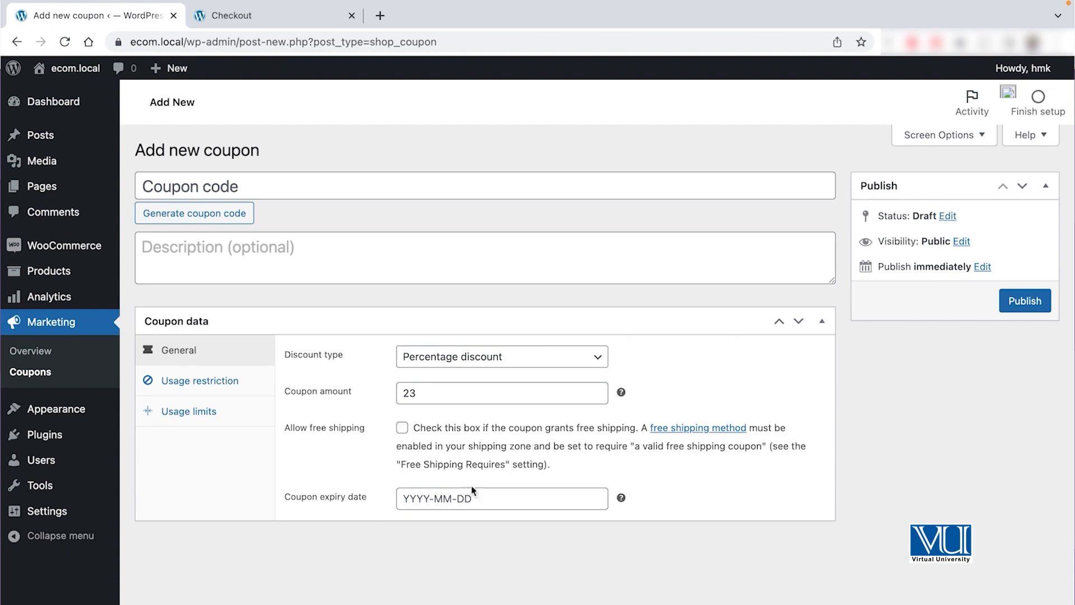
click(483, 497)
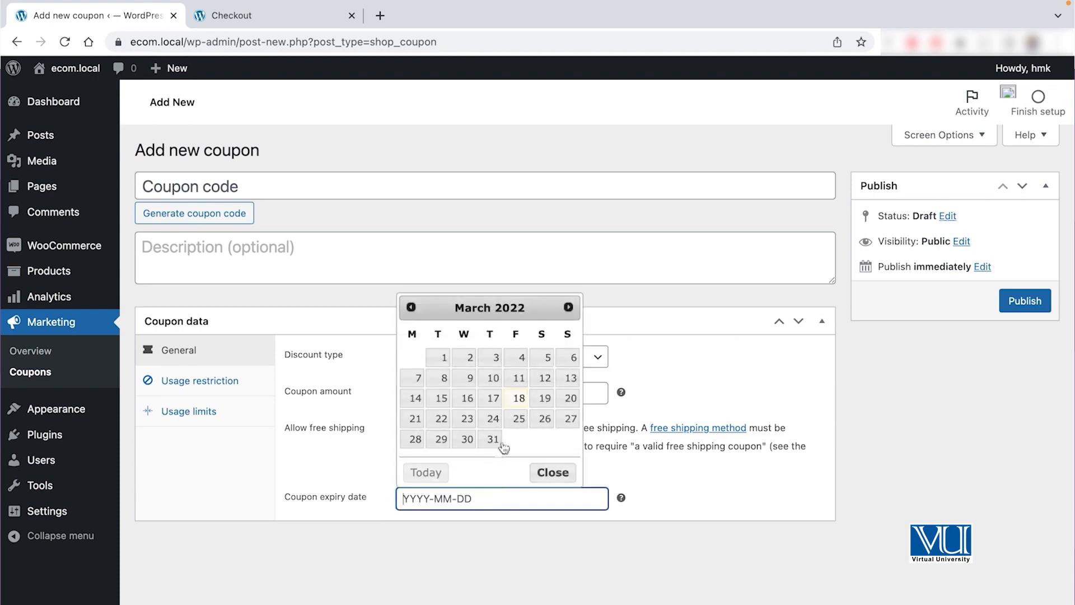
click(518, 419)
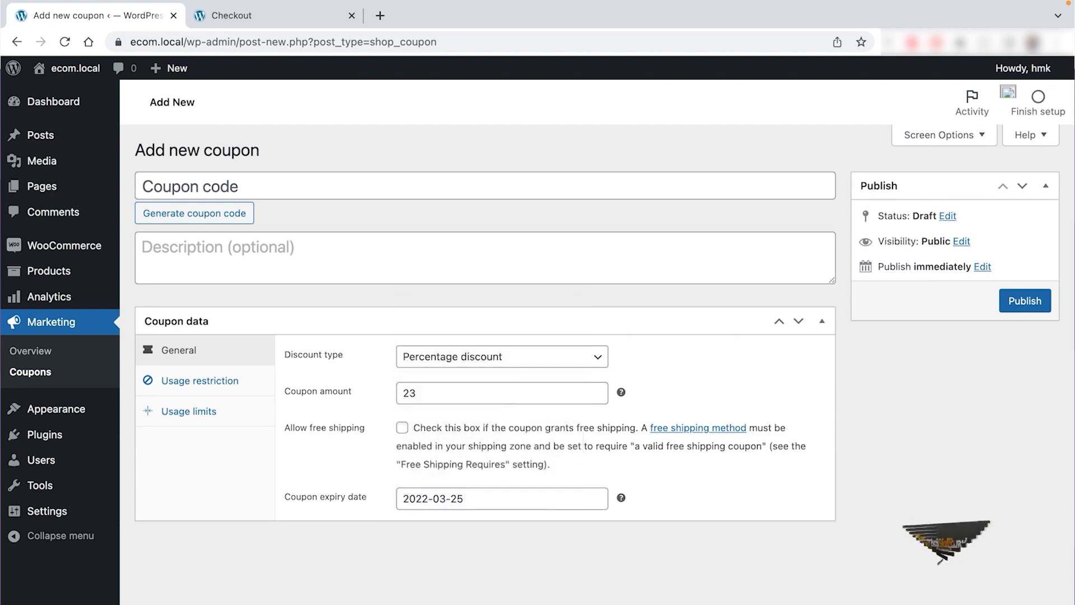
Step: Look over the coupon's Usage restriction and Usage limits settings, then go back to General
click(169, 380)
scroll(396, 401, down, 3)
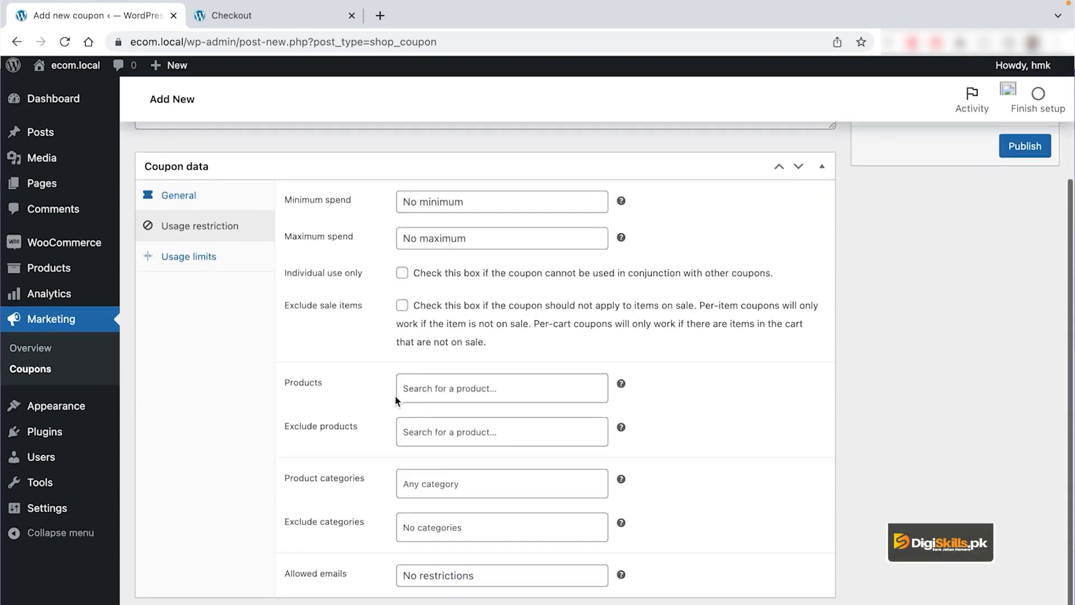
scroll(397, 401, up, 2)
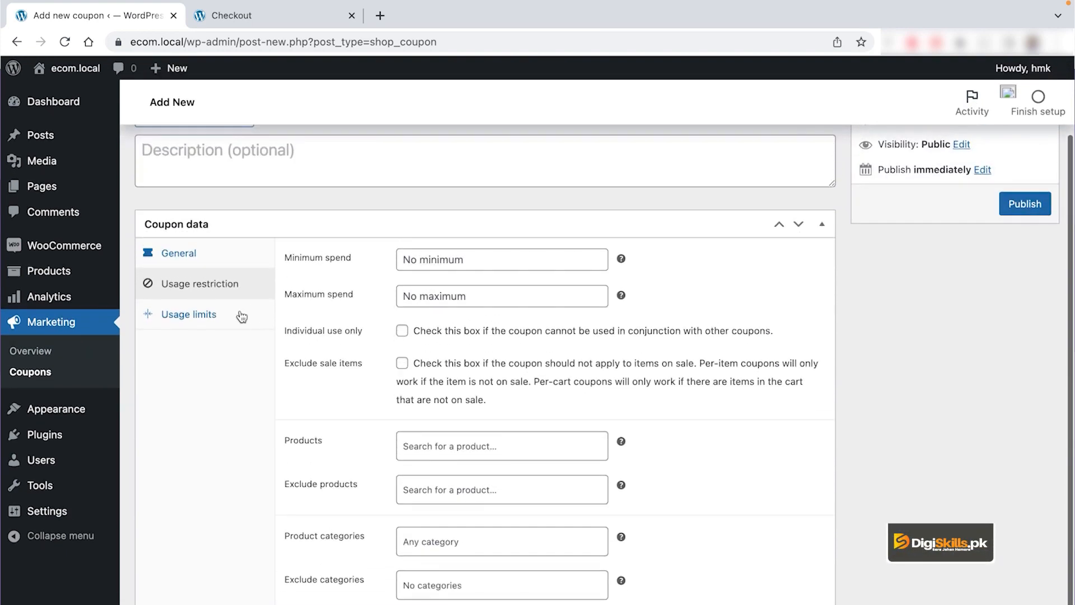
click(242, 315)
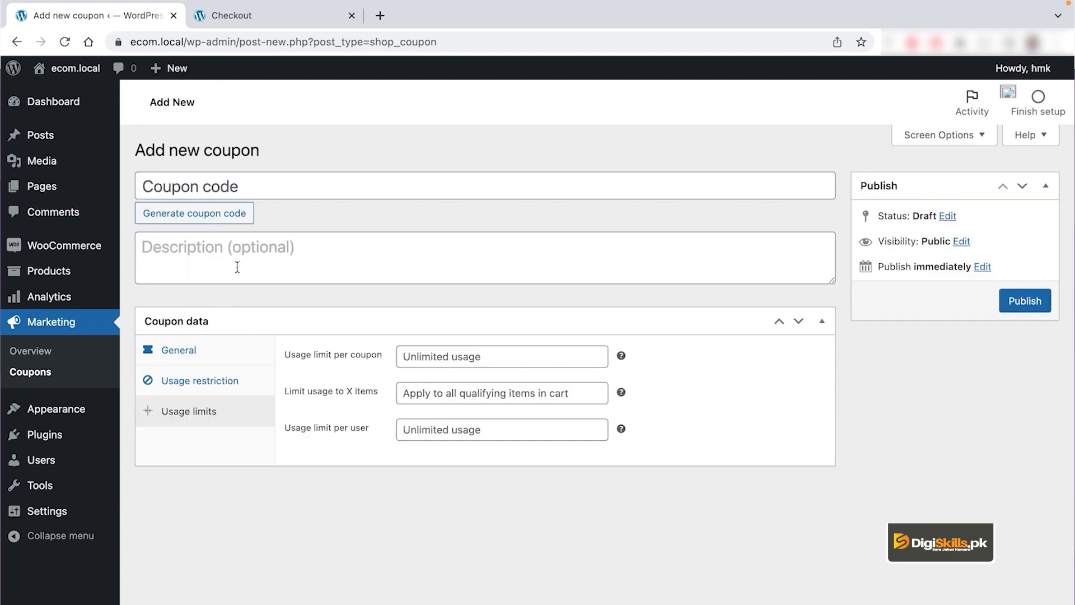
click(192, 350)
Step: Enter 'Pakistan' as the coupon code and 'Pakistan day' as the description
click(269, 174)
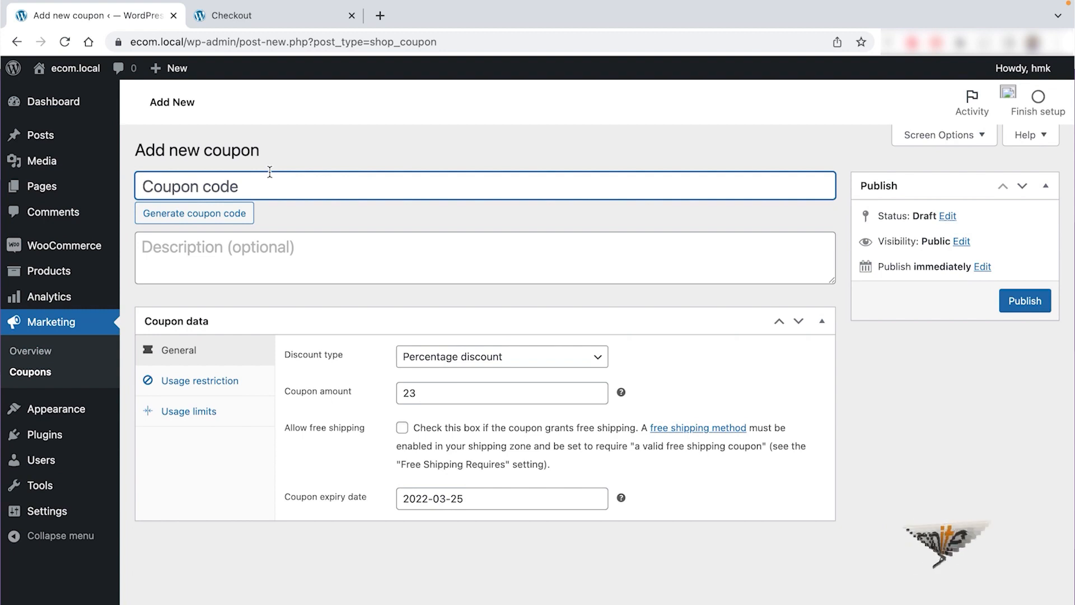
text(Pakistan)
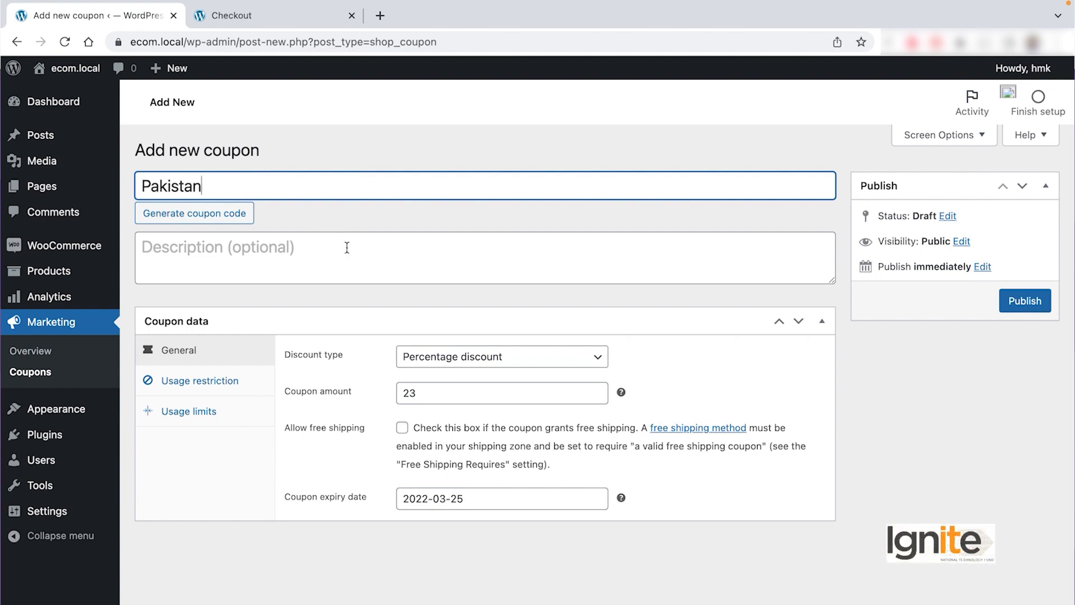
click(347, 248)
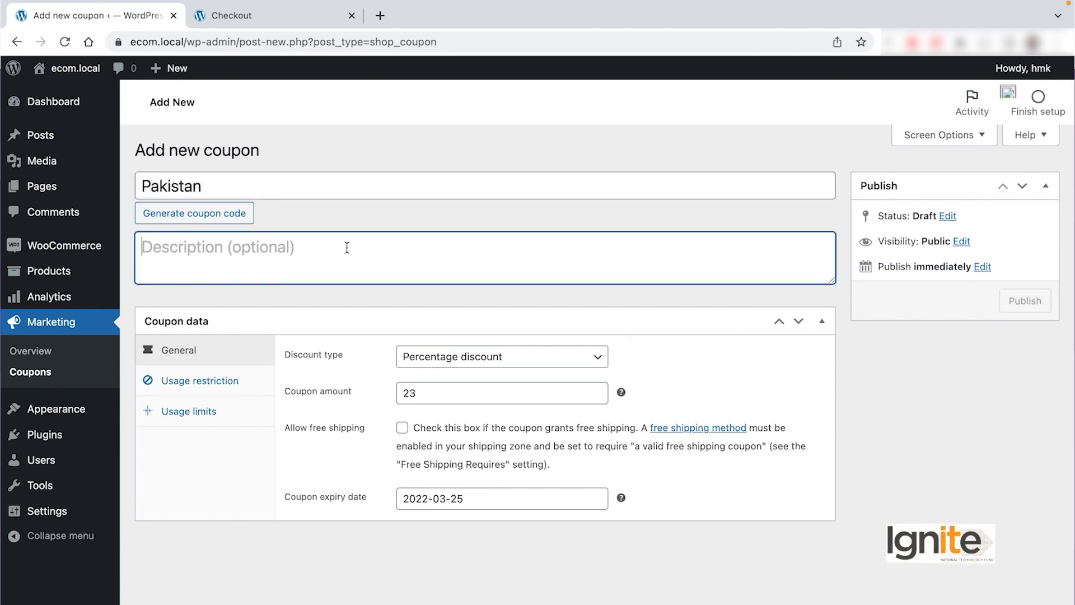
double_click(195, 183)
key(ctrl+c)
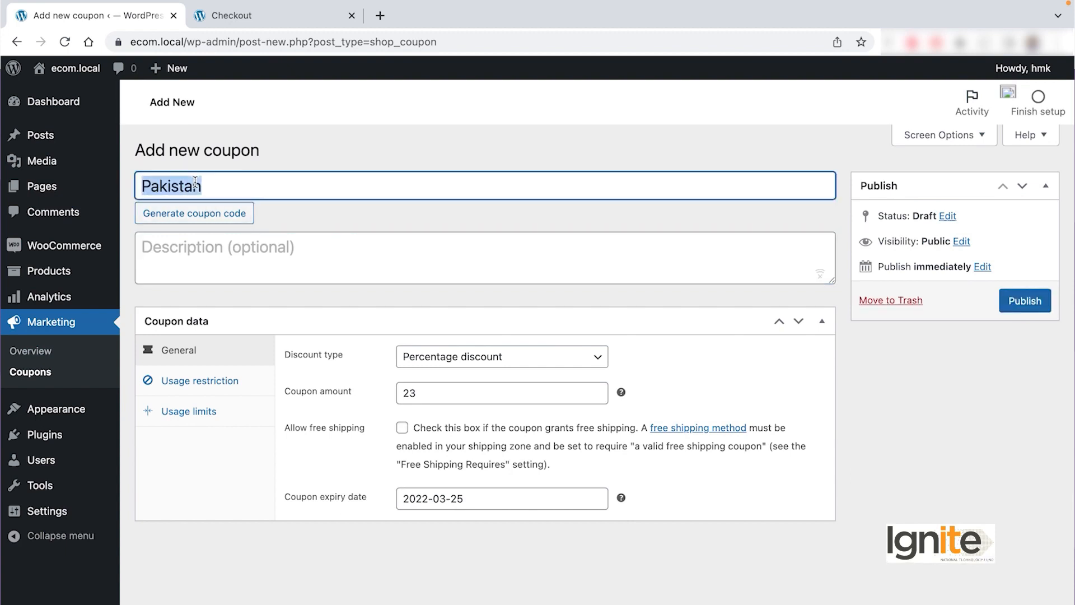
click(267, 267)
key(ctrl+v)
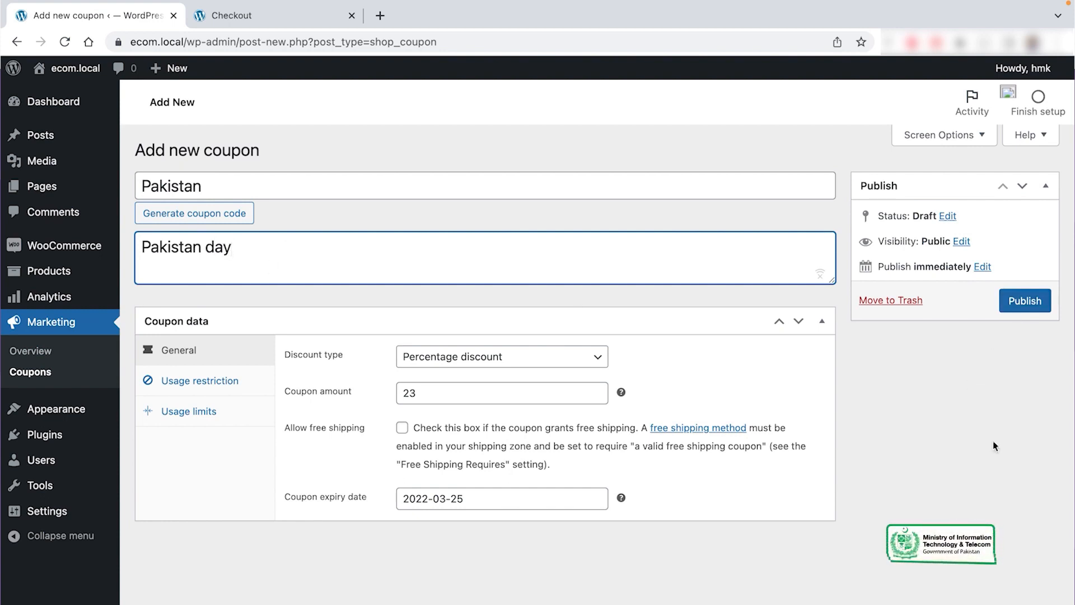
Step: Publish the Pakistan coupon and select its code for copying
click(1025, 303)
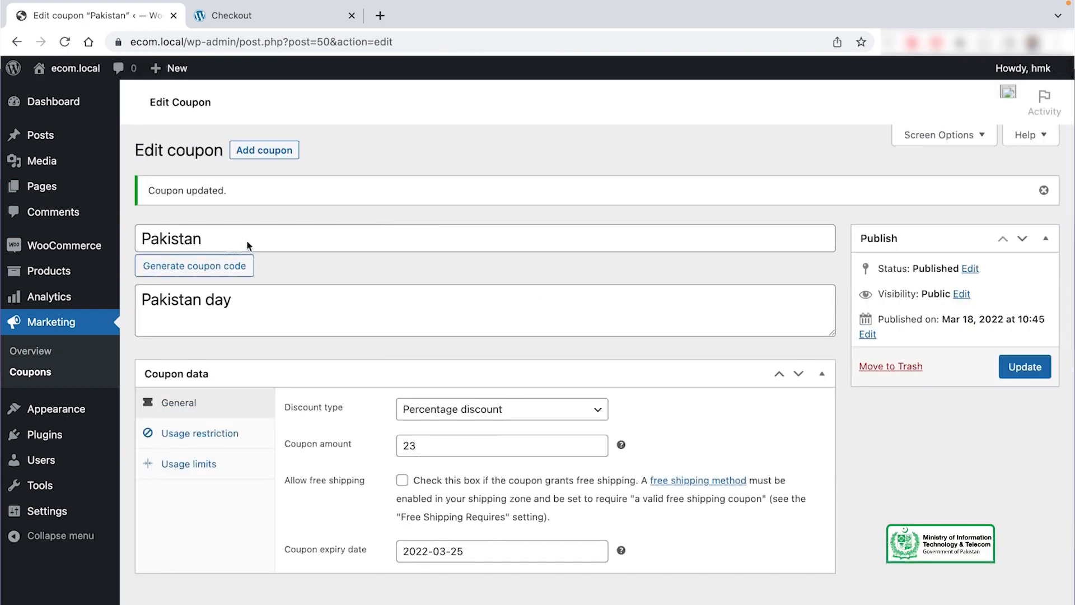
double_click(179, 239)
key(super+c)
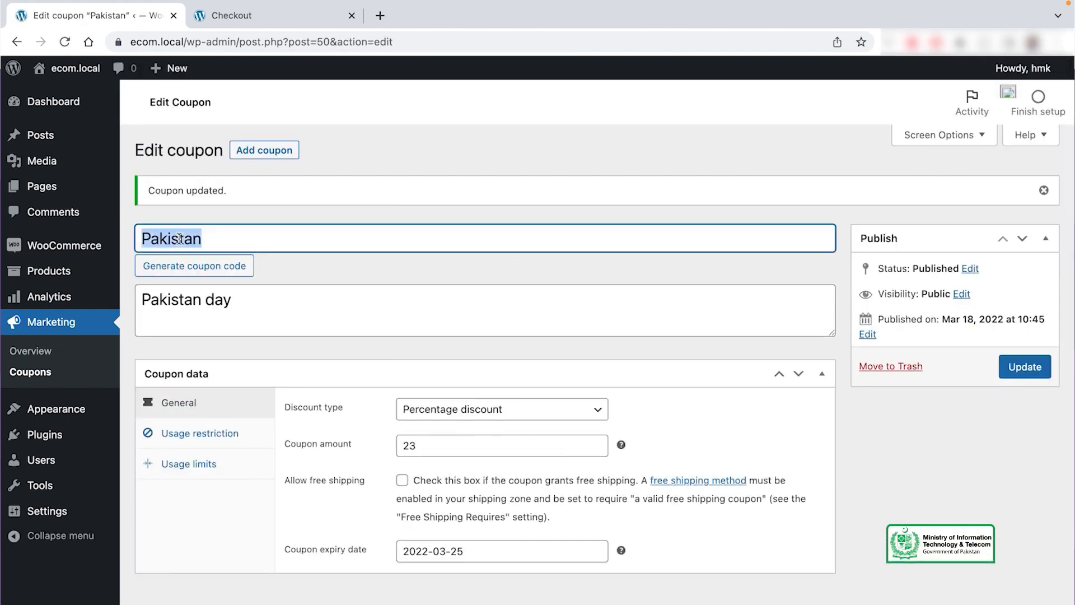
Step: Add Silk Tie, Cufflinks for Programmers and White Formal Shirt to the cart and view it (Rs 8,997)
click(231, 15)
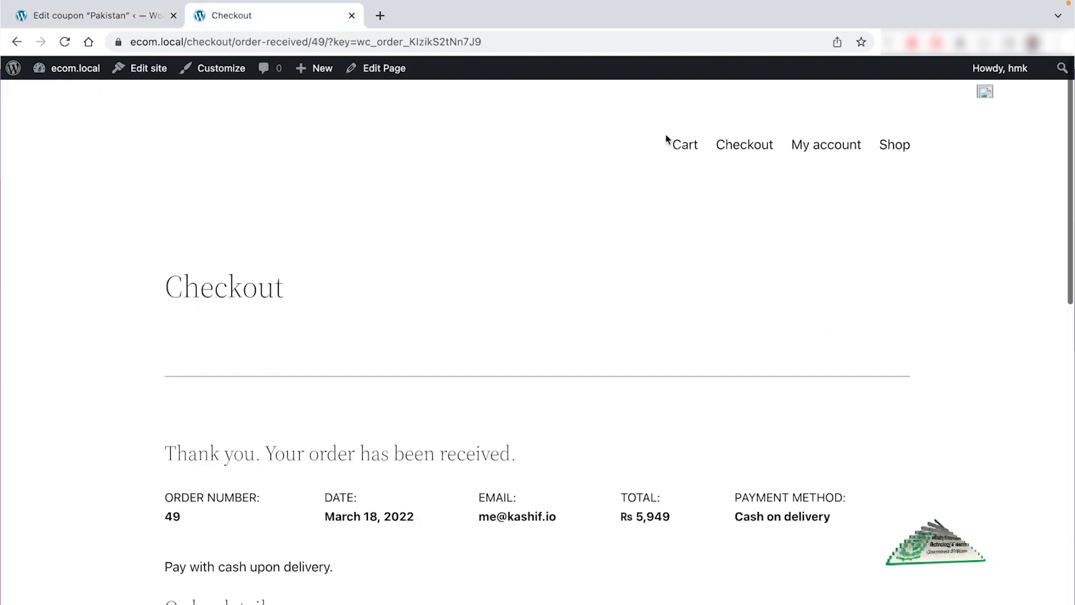
click(888, 145)
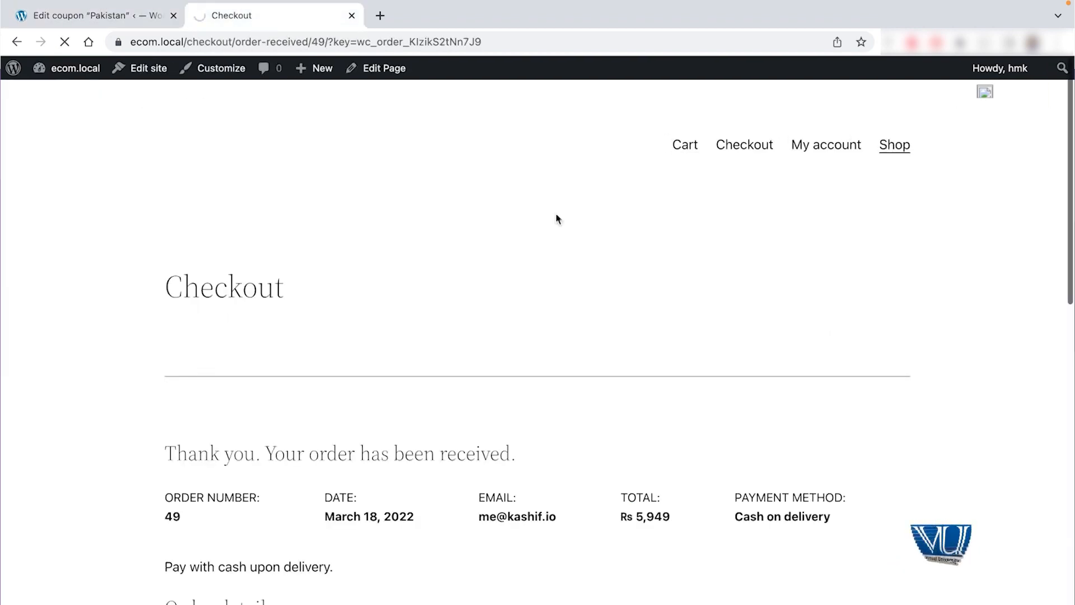
scroll(653, 340, down, 6)
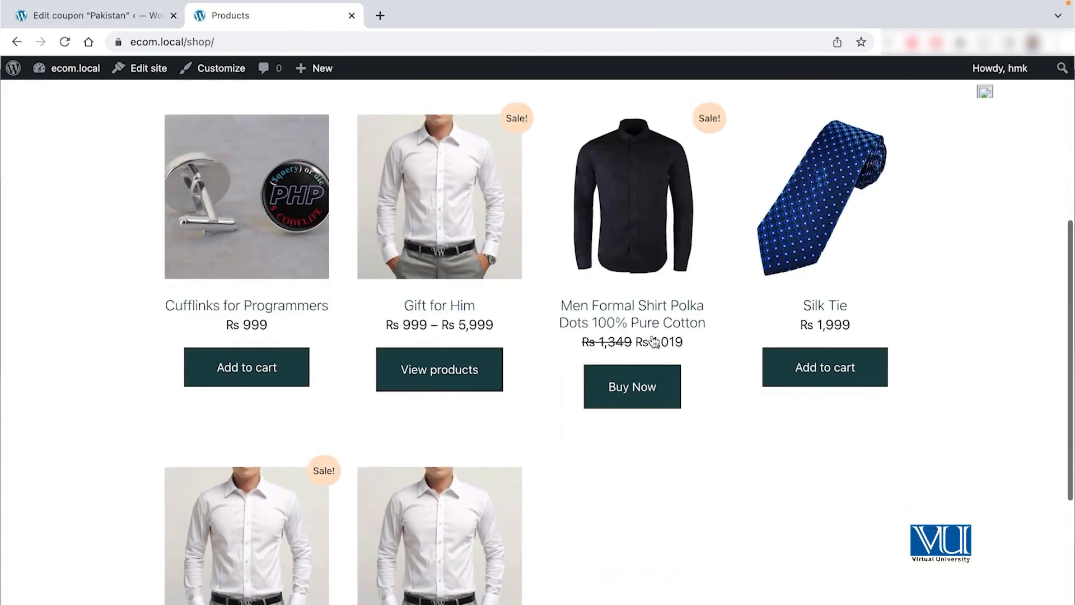
click(837, 374)
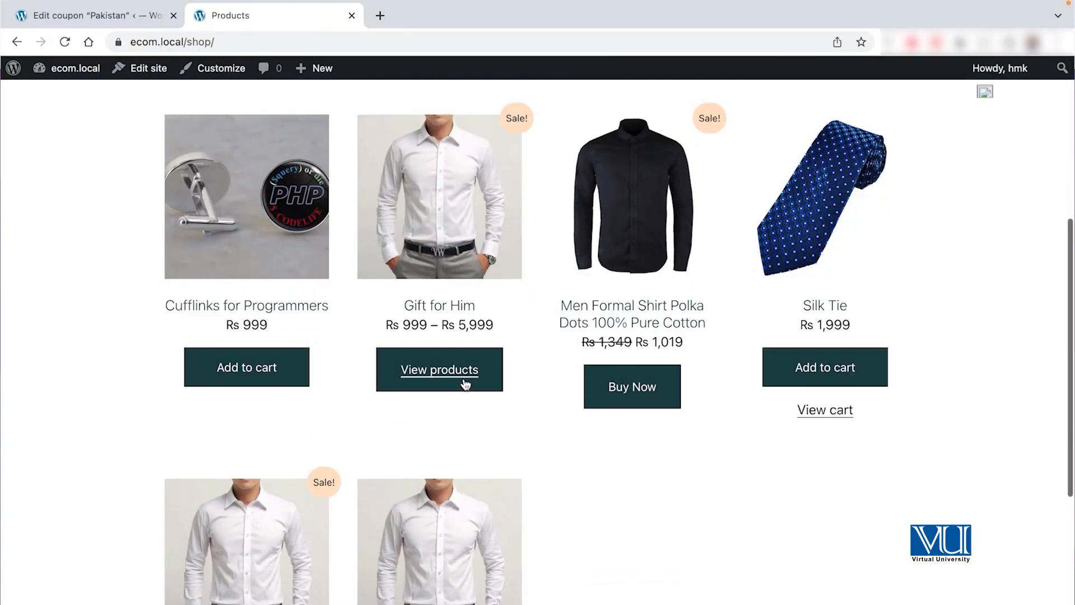
click(266, 359)
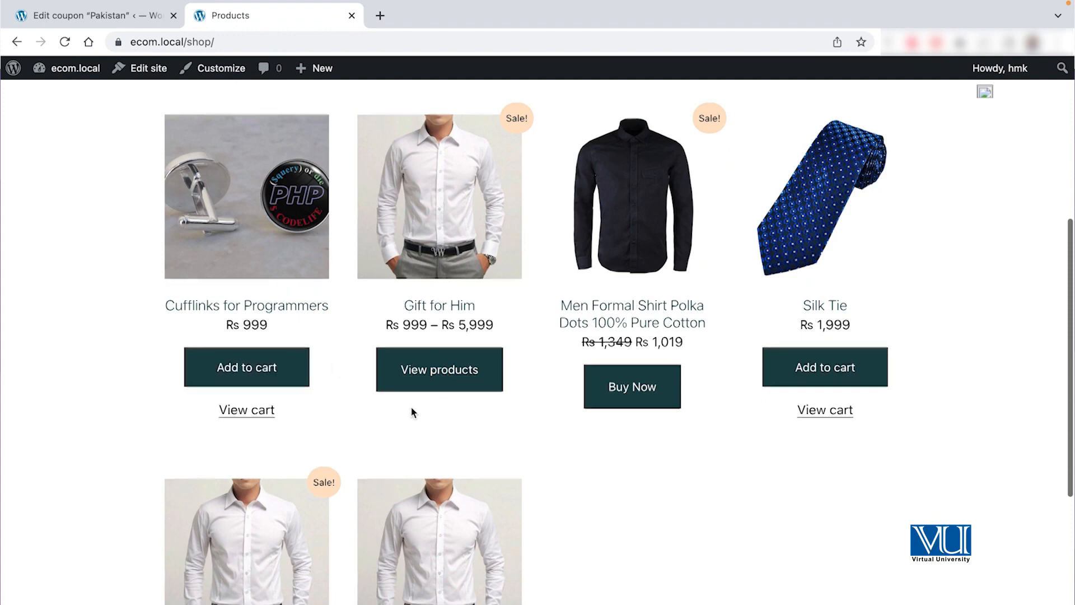
scroll(287, 430, down, 5)
click(252, 436)
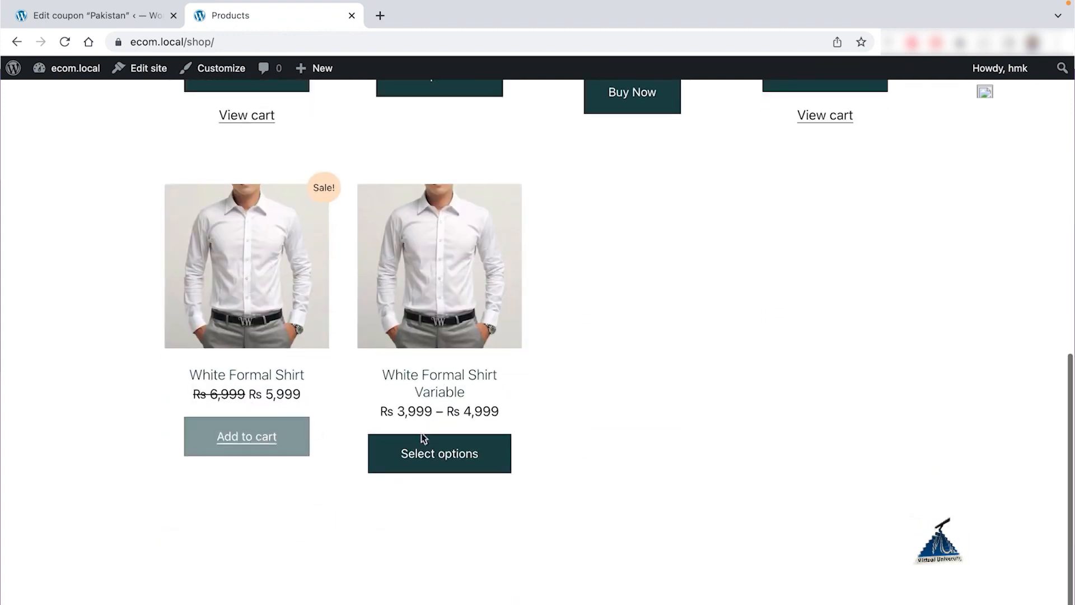
scroll(617, 480, down, 2)
click(246, 387)
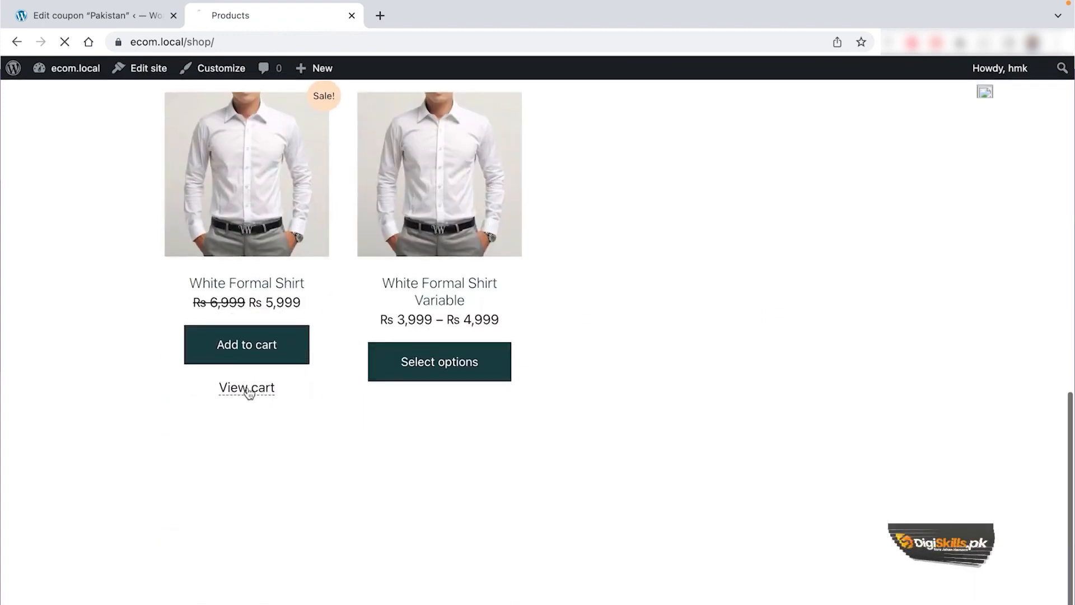
scroll(430, 382, down, 7)
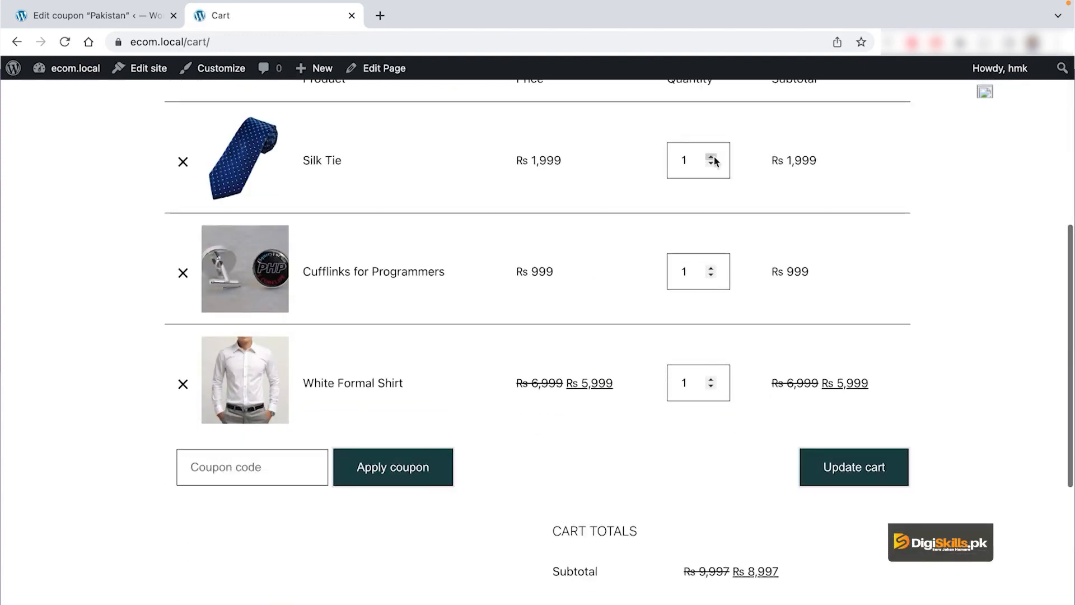
Step: Raise the Silk Tie and Cufflinks quantities to 2 and update the cart
click(711, 267)
click(302, 468)
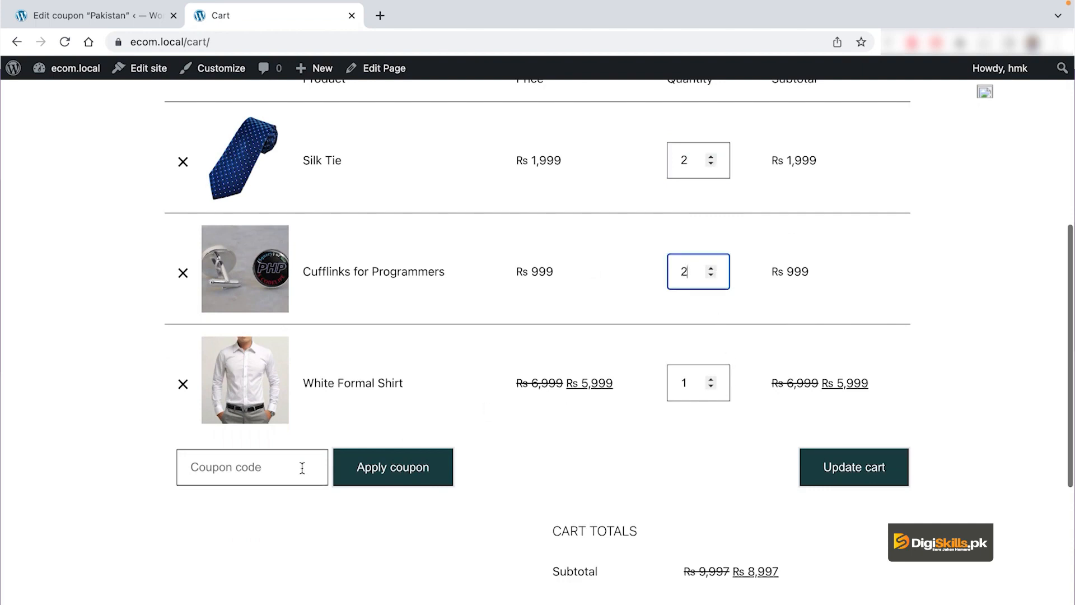
click(869, 472)
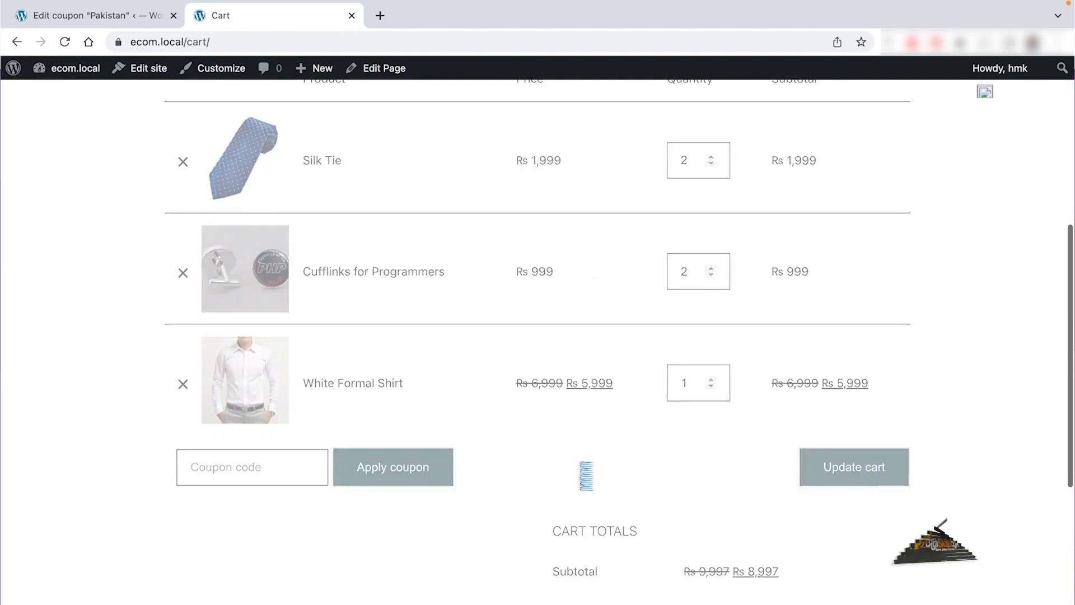
scroll(280, 543, down, 6)
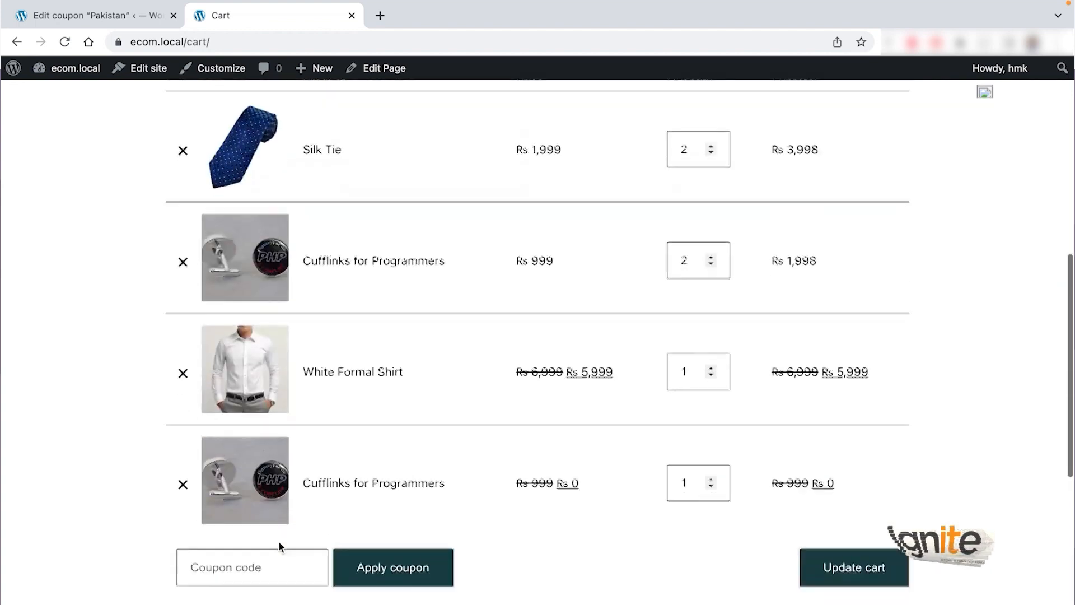
Step: Apply the Pakistan coupon and review the Rs 9,536 cart total
click(240, 456)
key(super+v)
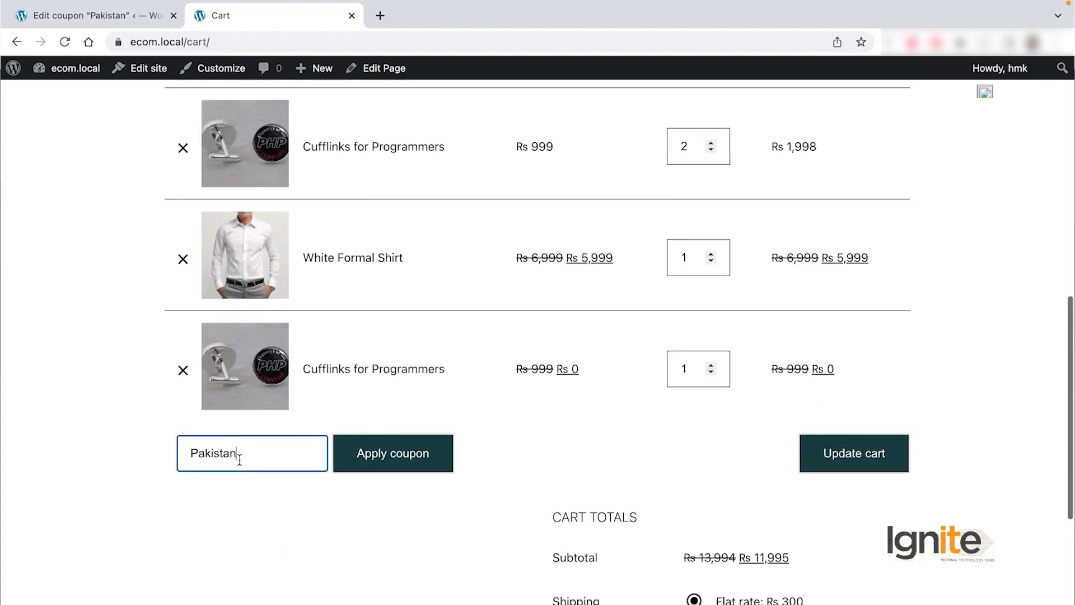
click(412, 452)
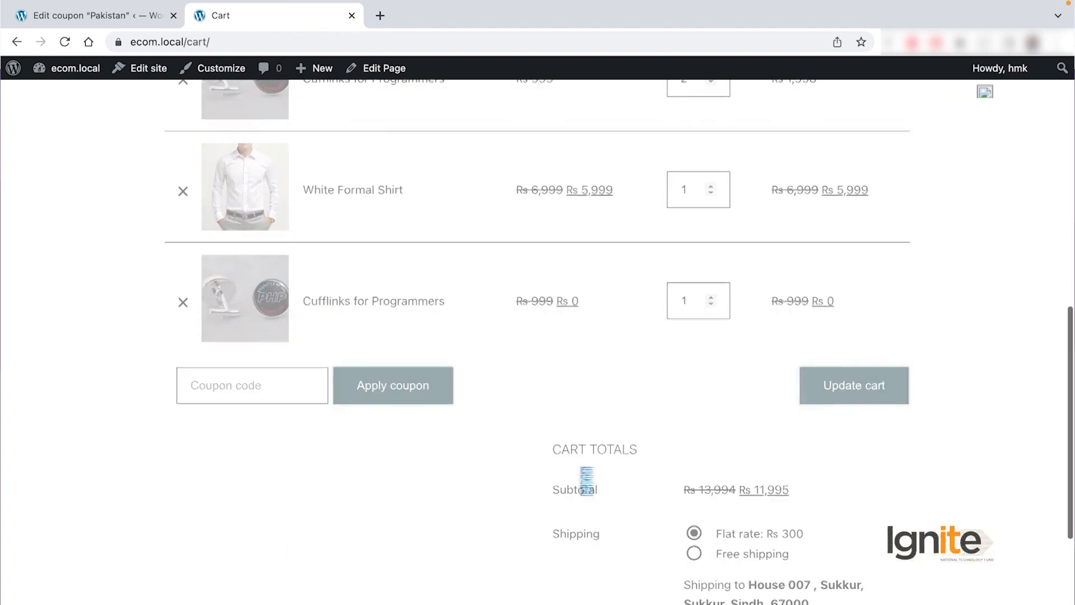
scroll(581, 473, down, 5)
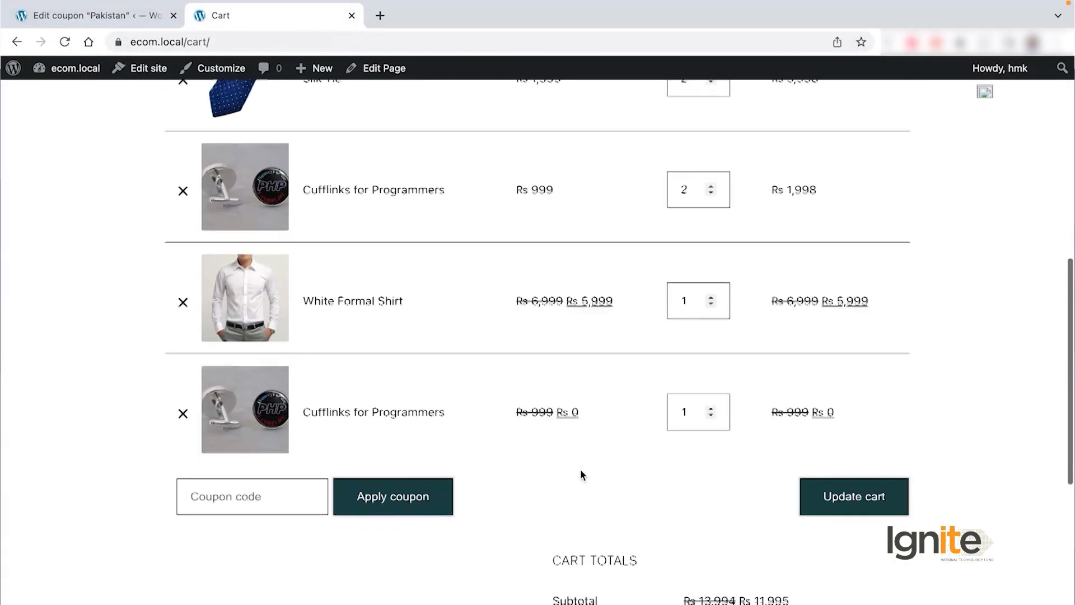
scroll(581, 471, down, 5)
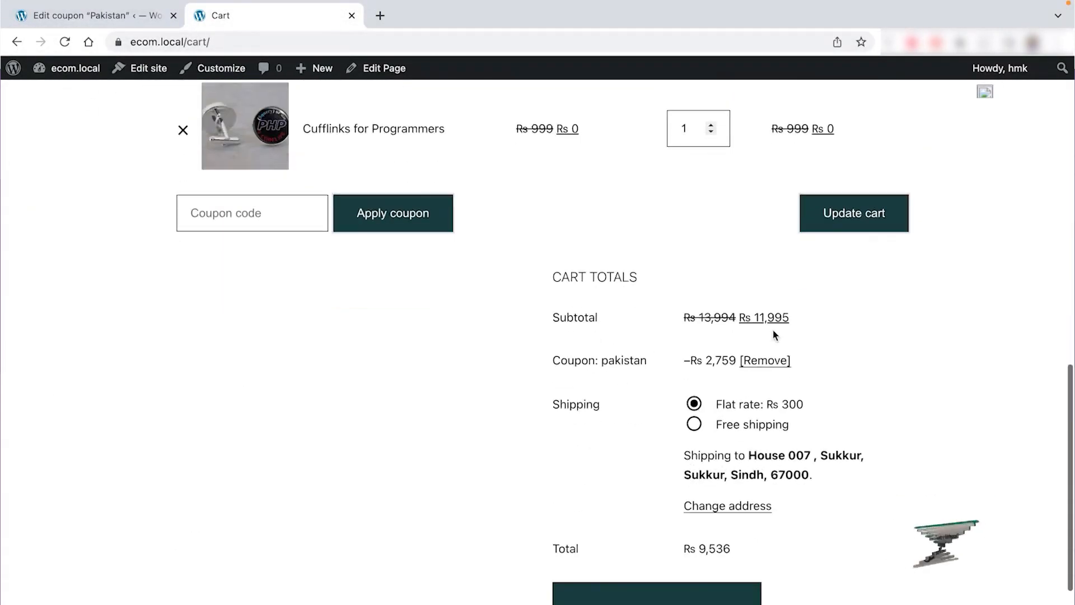
scroll(823, 344, down, 1)
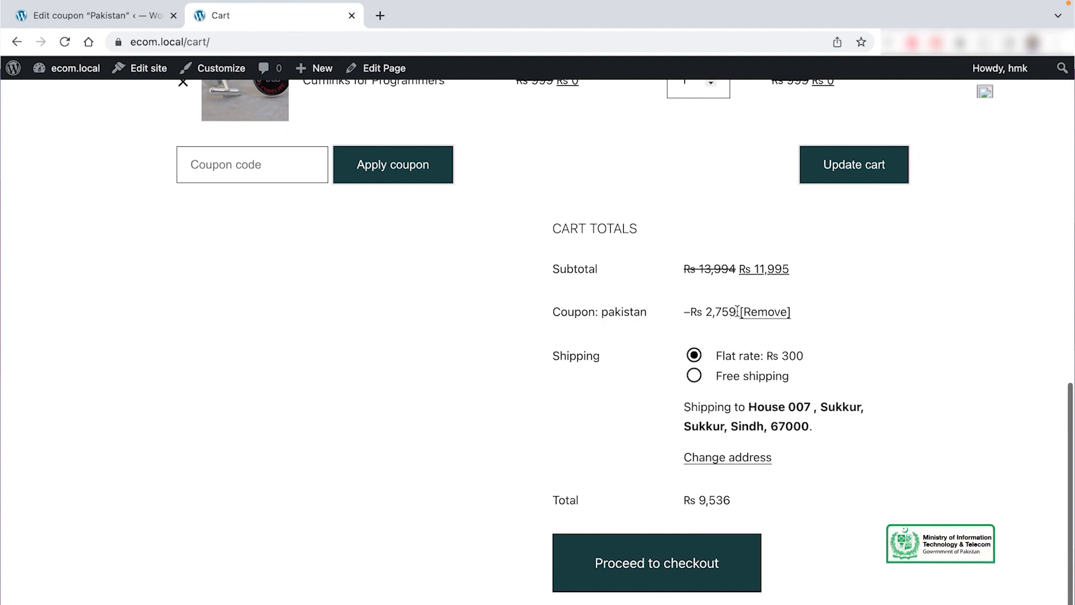
scroll(854, 359, down, 2)
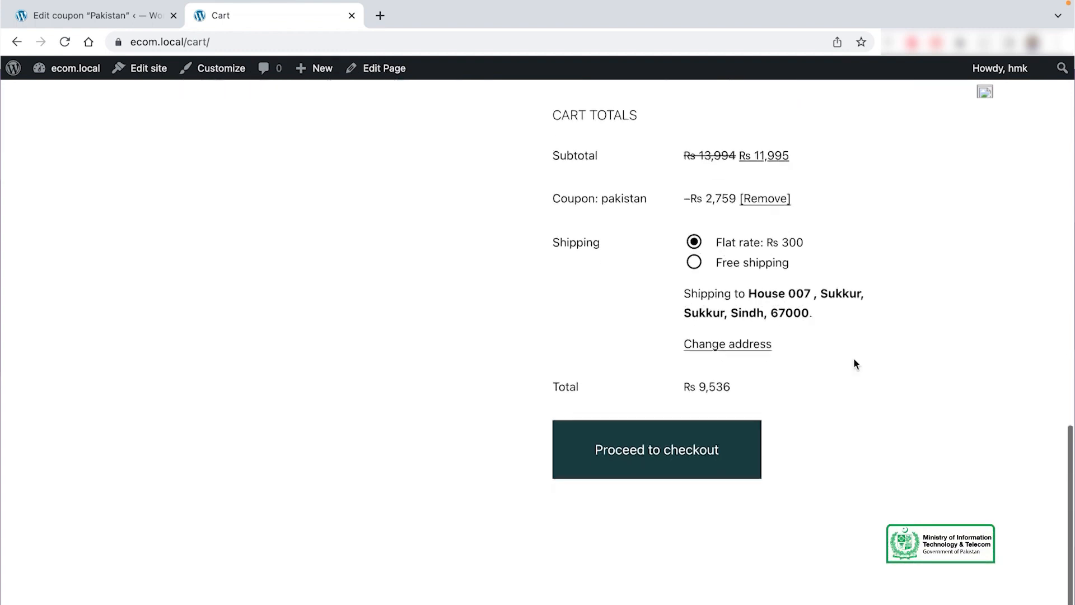
scroll(367, 353, up, 8)
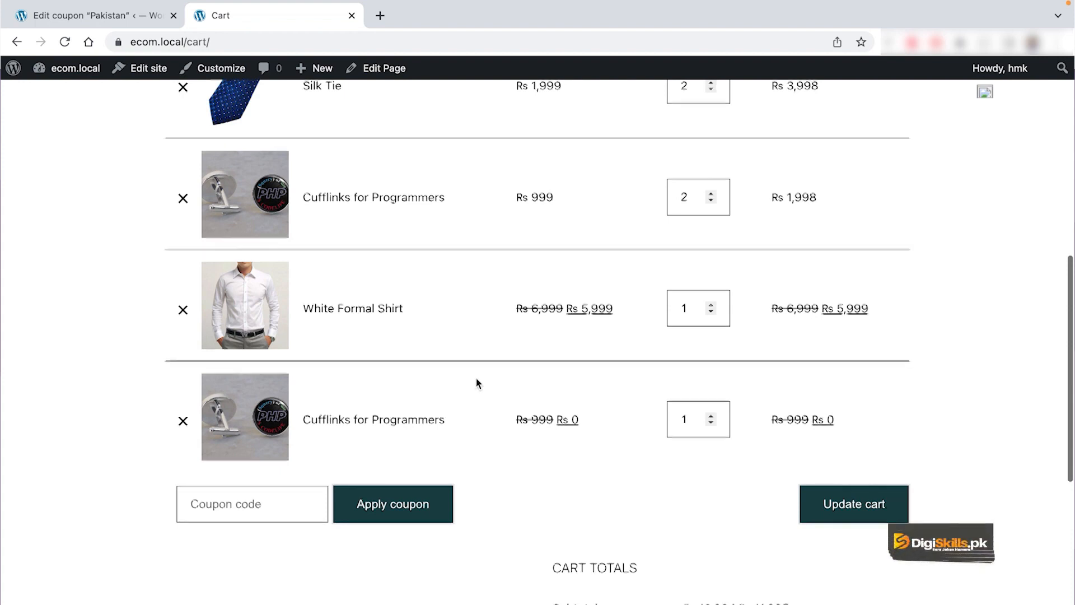
Step: Proceed to checkout and review the order with the Rs 2,759 pakistan discount and Rs 9,536 total
scroll(475, 383, down, 8)
click(631, 403)
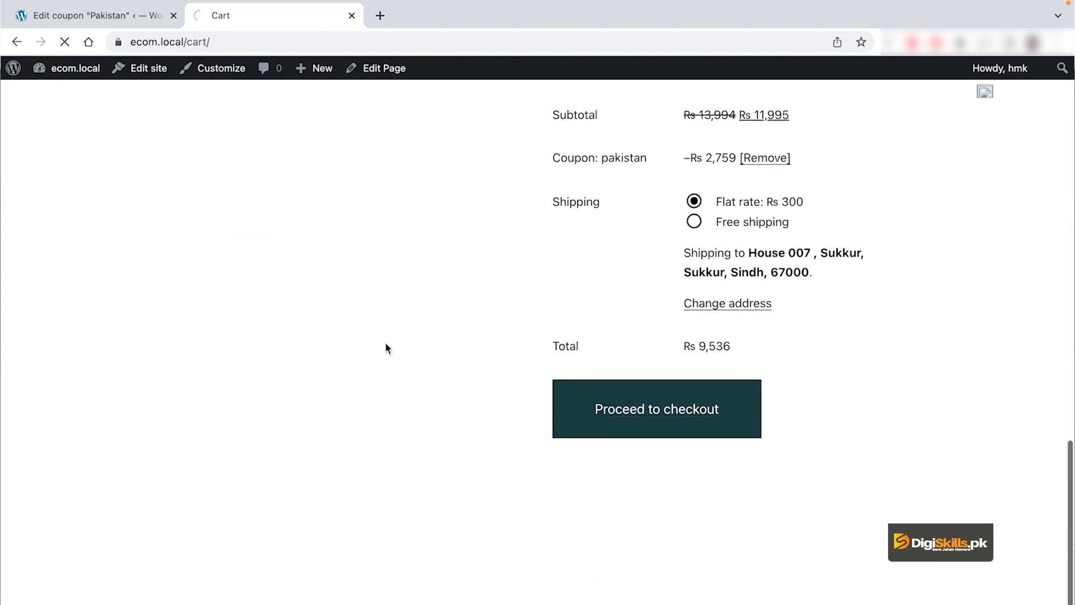
scroll(617, 377, down, 7)
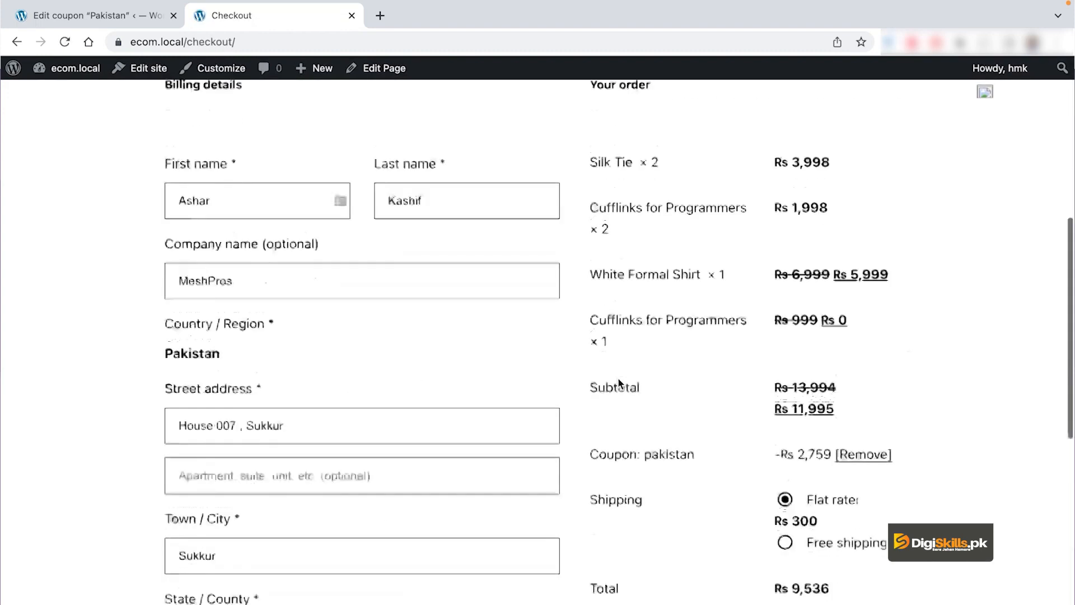
scroll(617, 378, down, 7)
scroll(617, 377, up, 11)
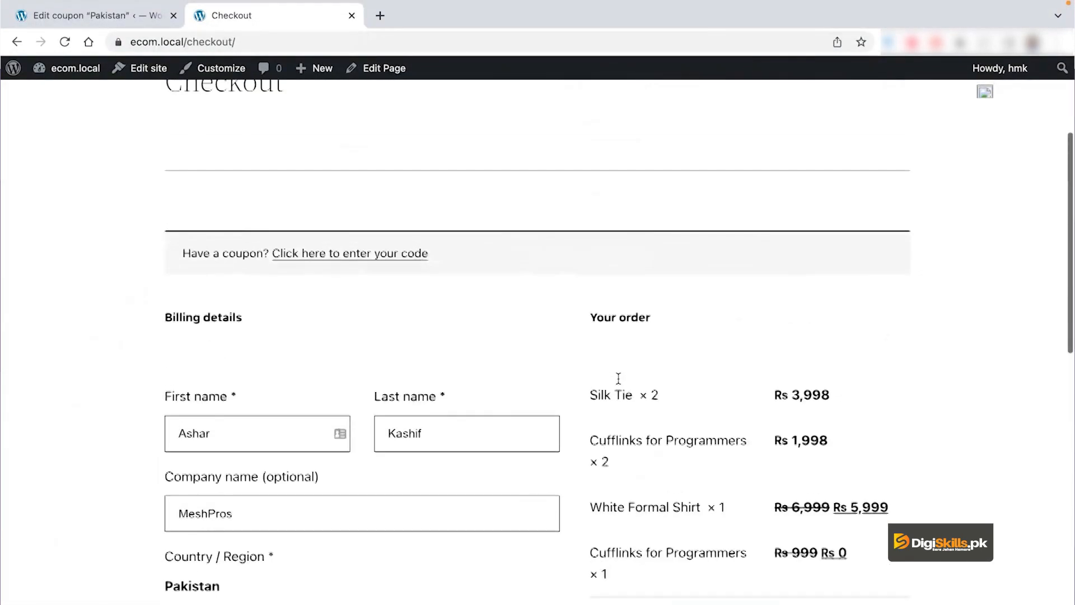
scroll(619, 379, up, 1)
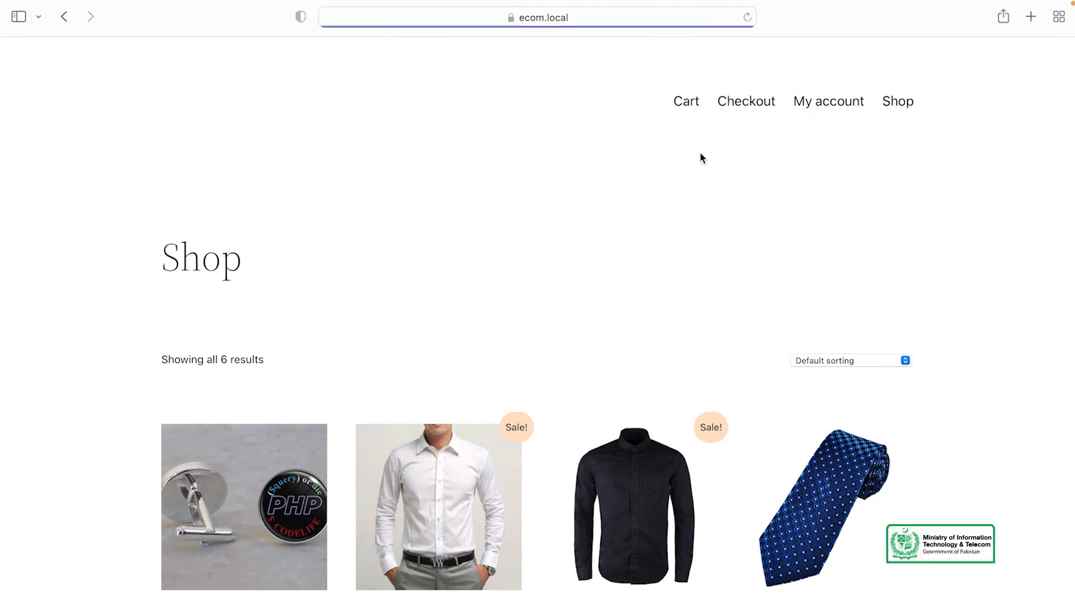
Step: Add Cufflinks for Programmers and the Silk Tie to the cart from the Shop page
scroll(734, 202, down, 3)
scroll(492, 174, down, 2)
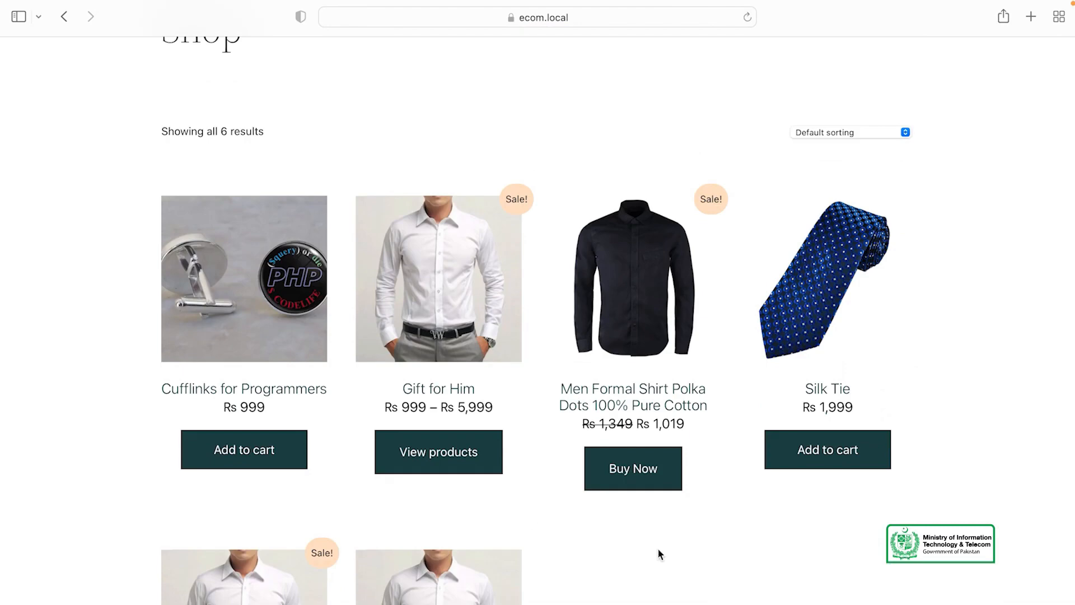
scroll(658, 554, down, 1)
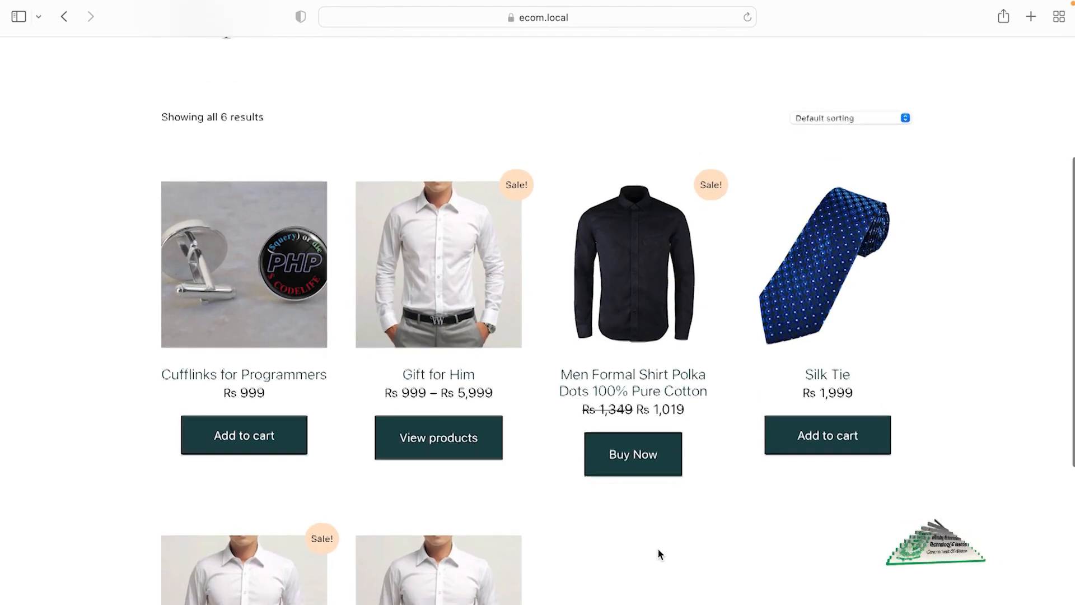
scroll(658, 553, down, 5)
scroll(658, 548, up, 4)
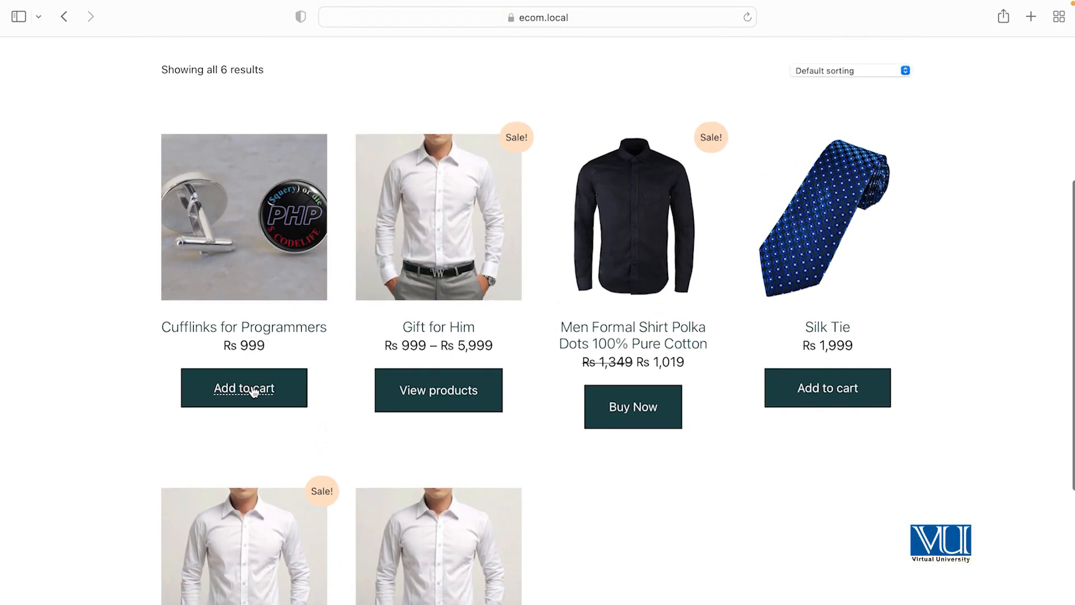
click(254, 390)
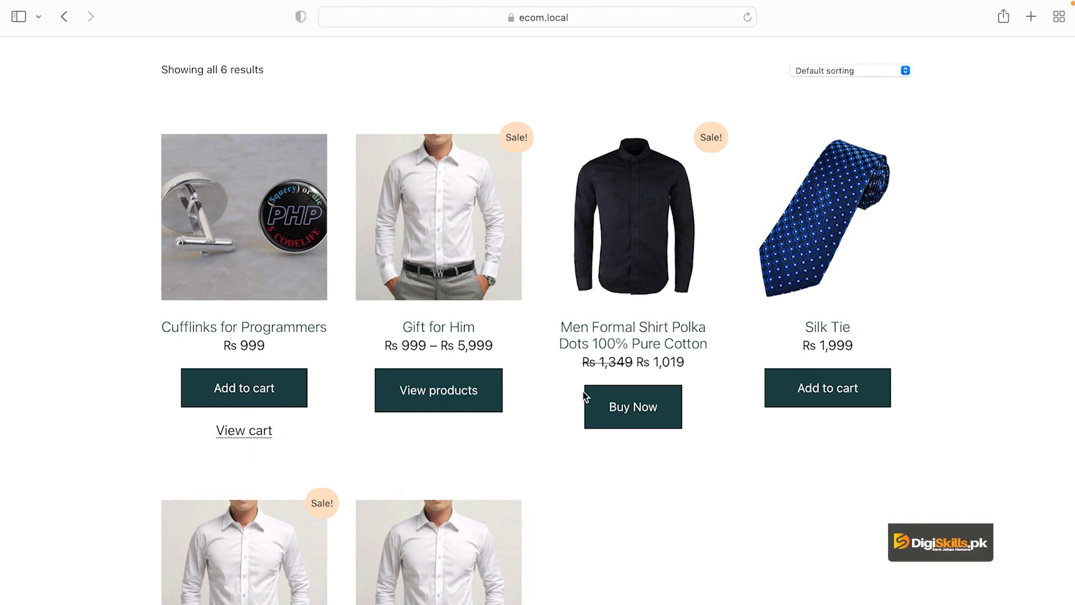
click(837, 400)
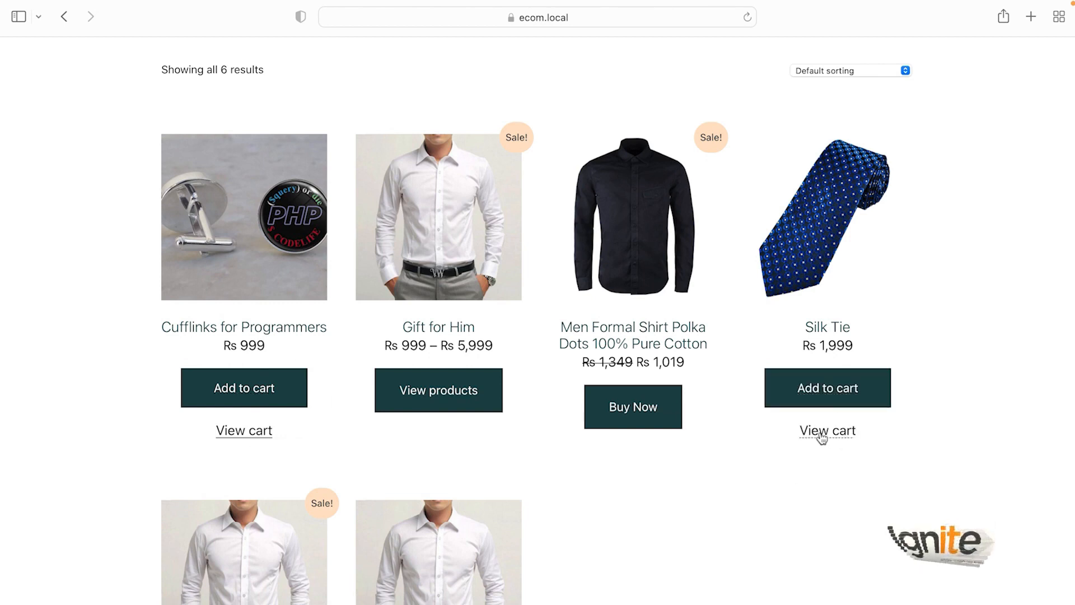
Step: Change the Silk Tie quantity to 2 in the cart and update the cart
click(821, 436)
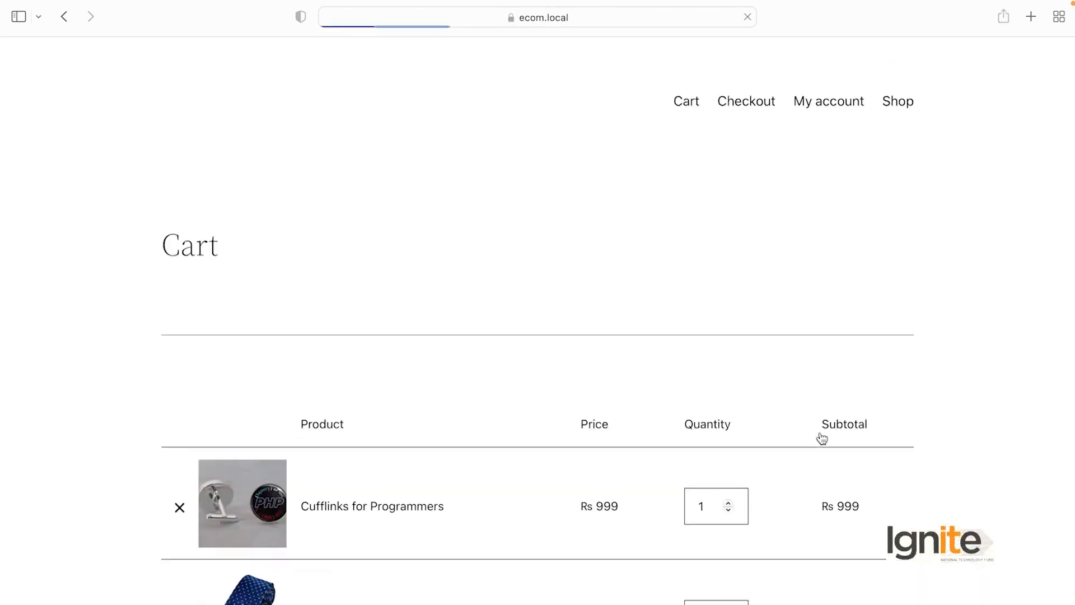
scroll(541, 361, down, 4)
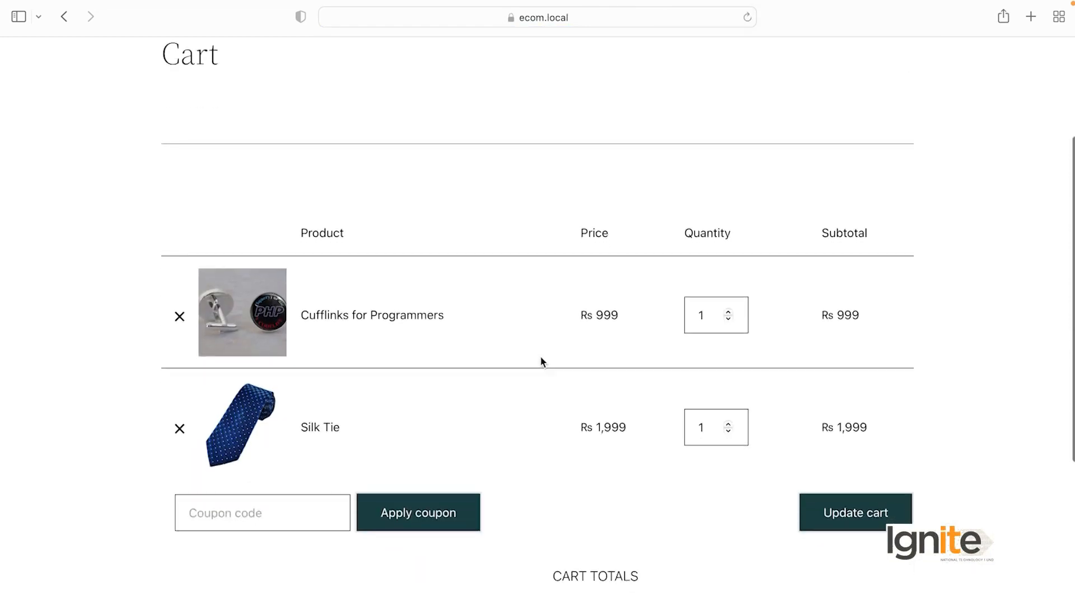
scroll(541, 362, up, 2)
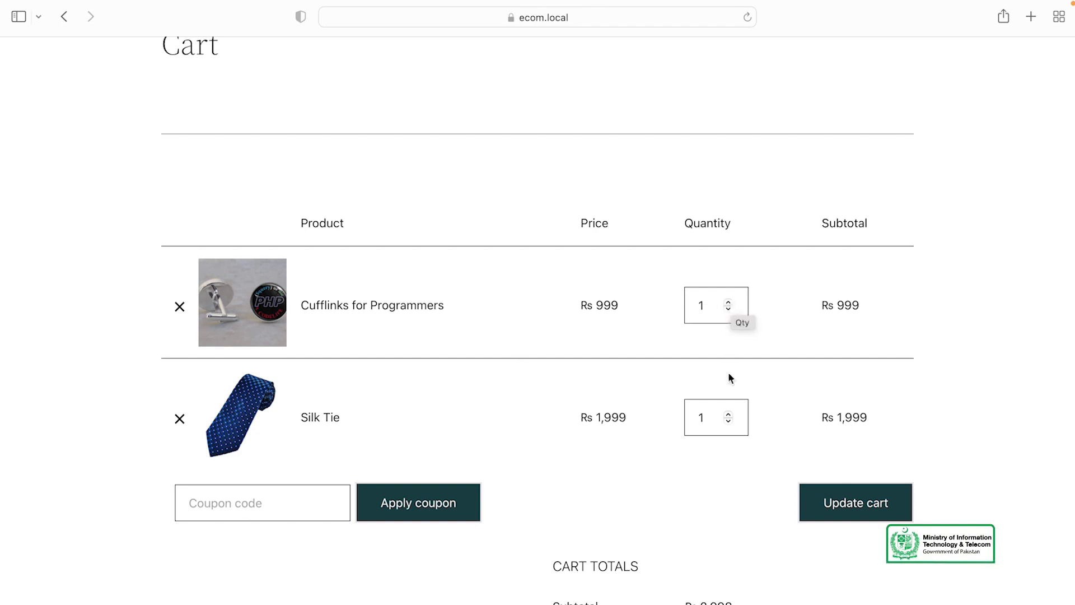
click(729, 414)
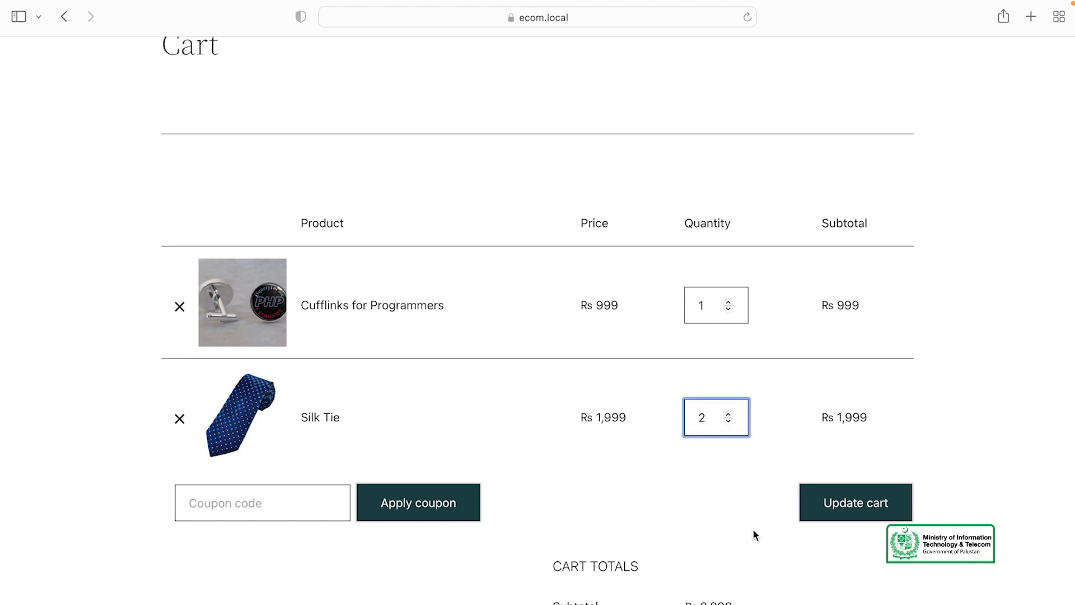
click(689, 472)
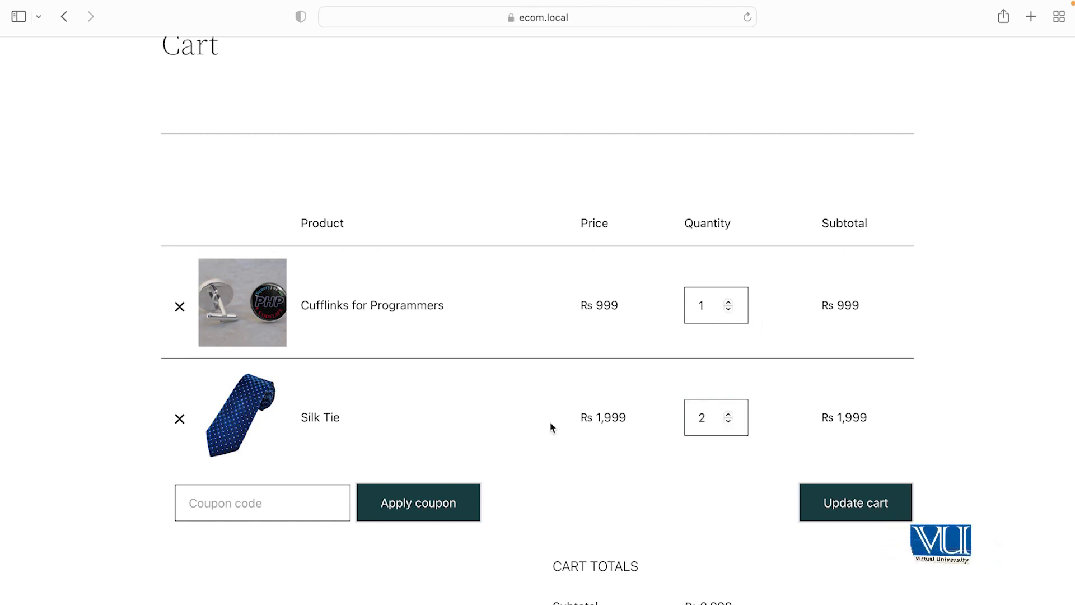
scroll(552, 427, down, 3)
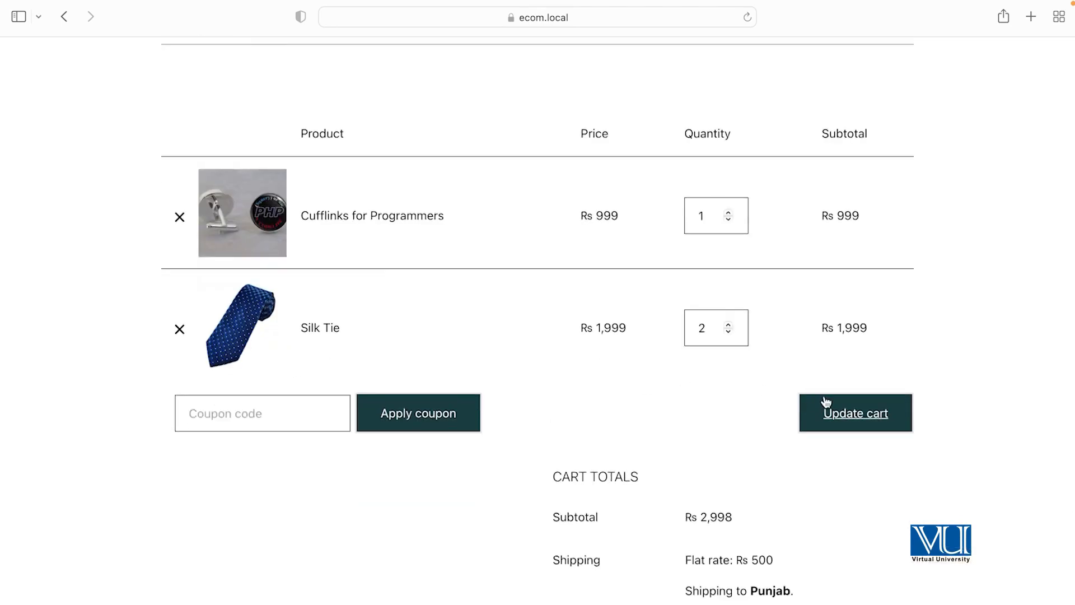
click(867, 426)
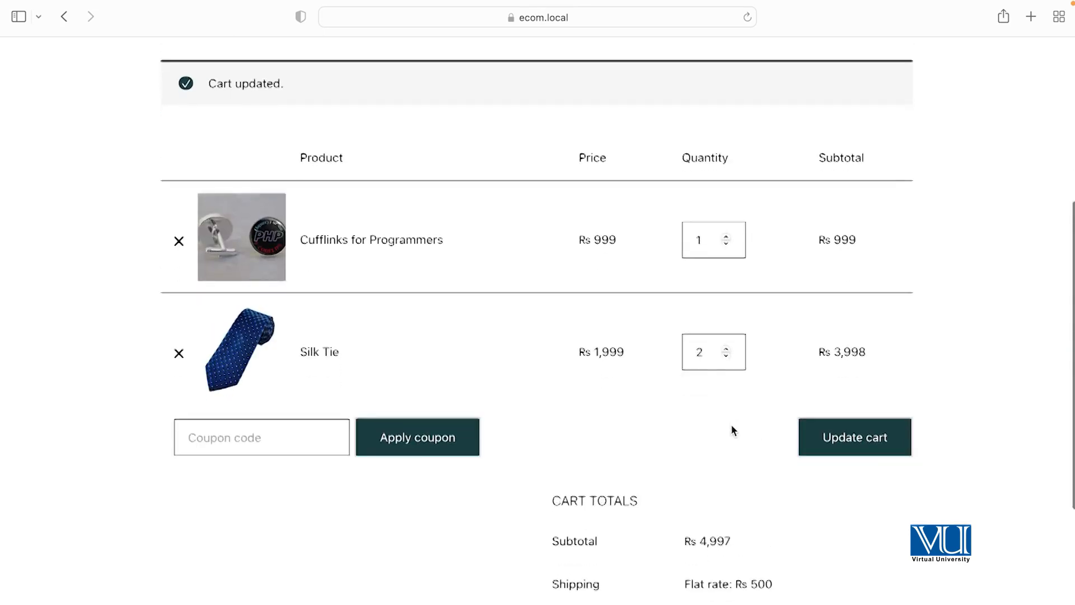
Step: Check the new Rs 4,997 subtotal and review the Cart Totals
scroll(731, 424, down, 4)
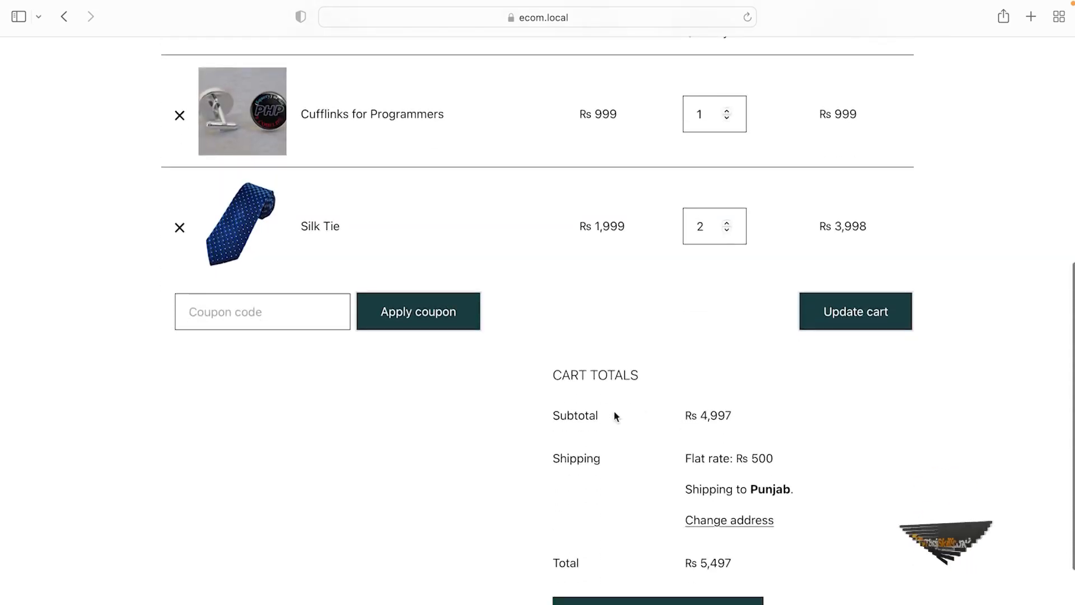
drag(684, 419, 741, 420)
click(742, 420)
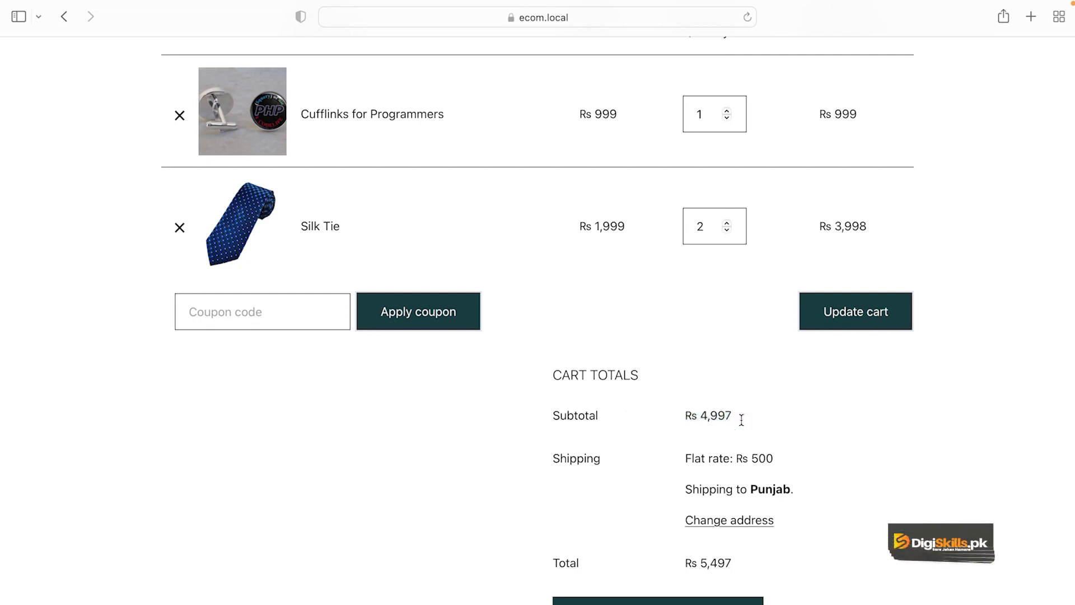
scroll(766, 425, down, 1)
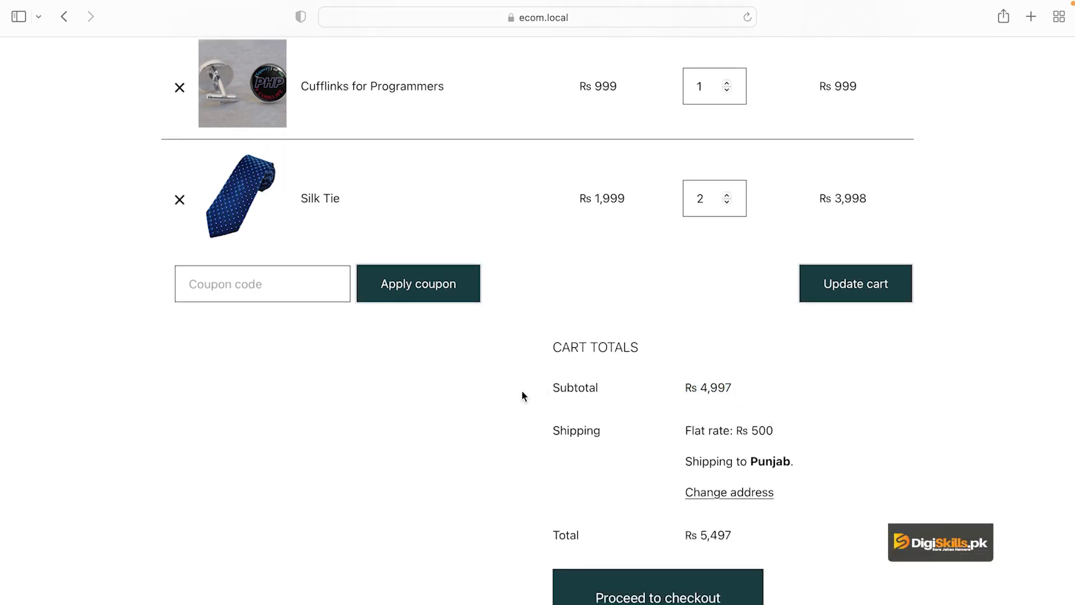
click(249, 285)
scroll(314, 376, up, 2)
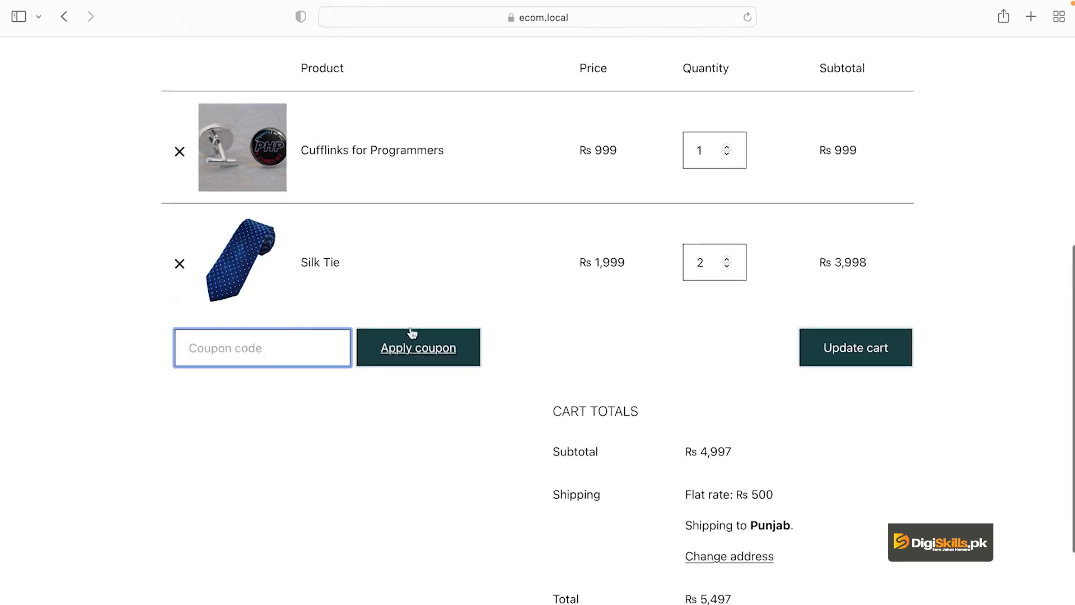
scroll(453, 438, down, 1)
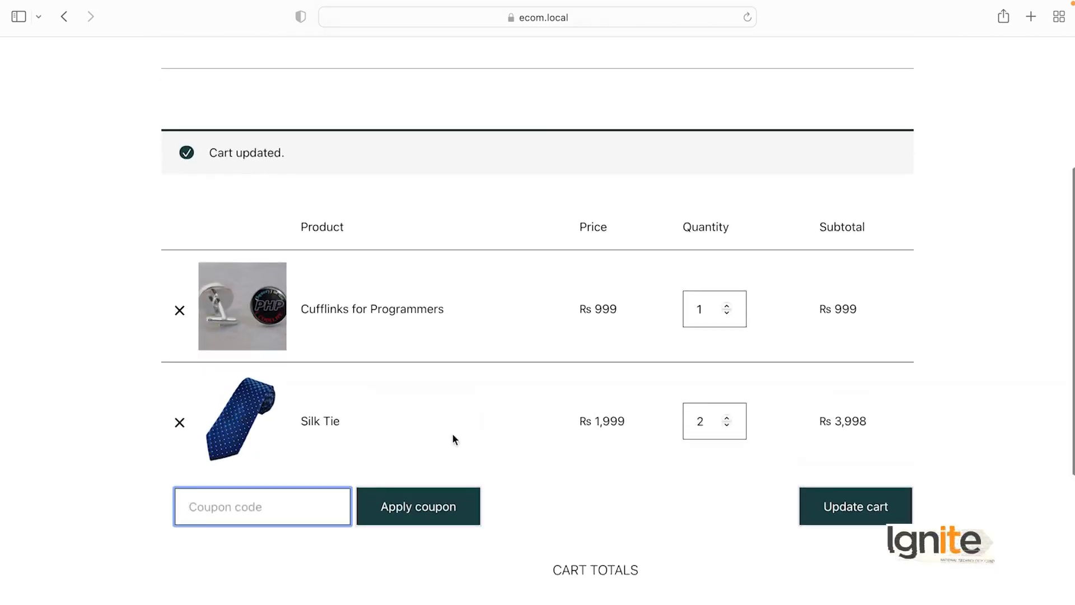
scroll(452, 433, down, 7)
scroll(453, 434, up, 3)
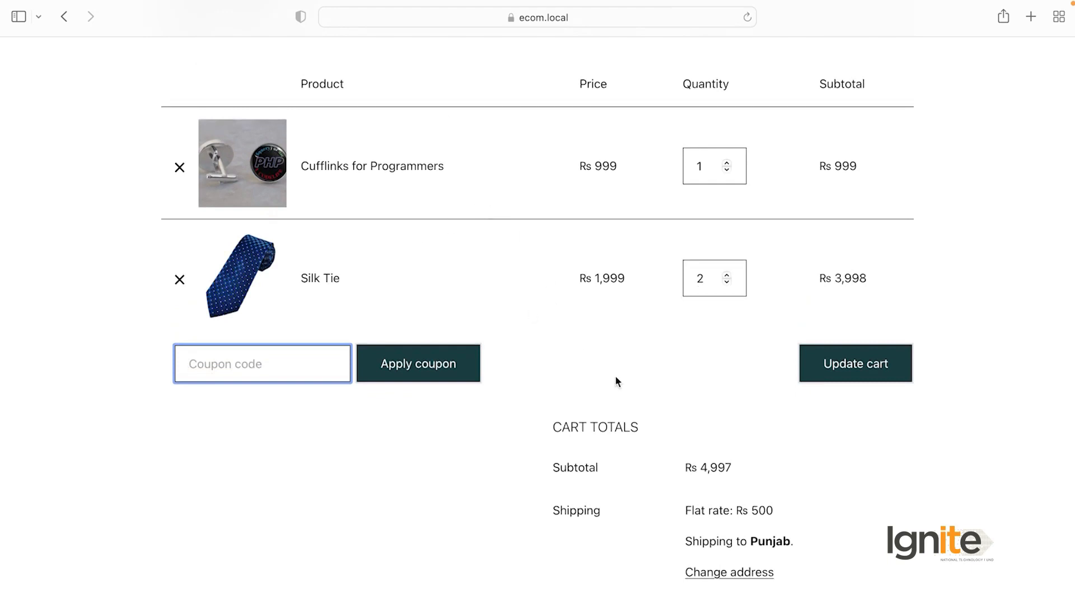
scroll(616, 378, down, 4)
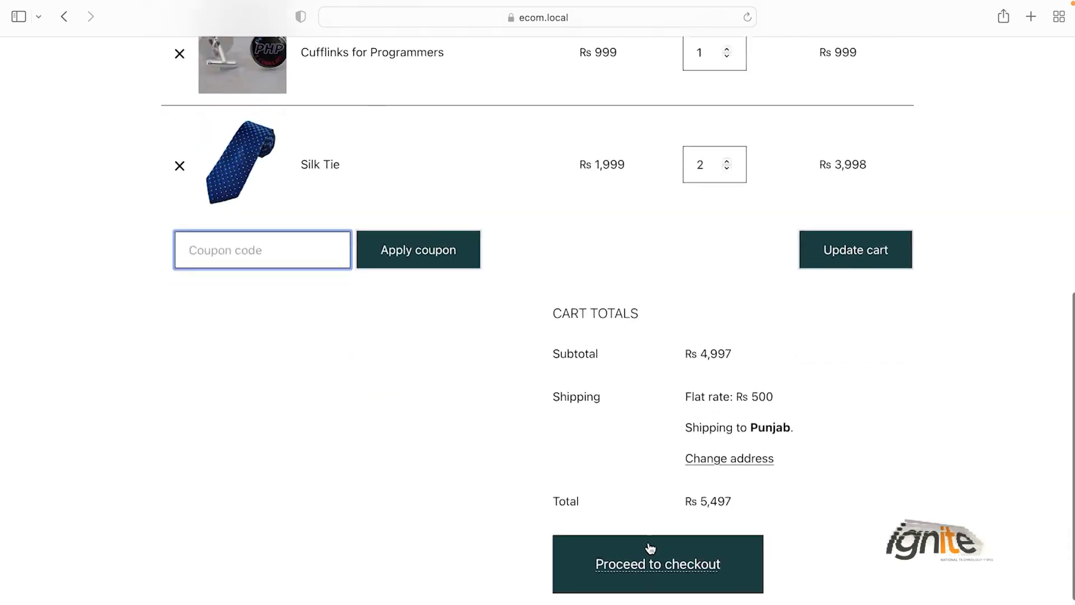
Step: Proceed to checkout and inspect the Cufflinks for Programmers line in the order summary
click(660, 569)
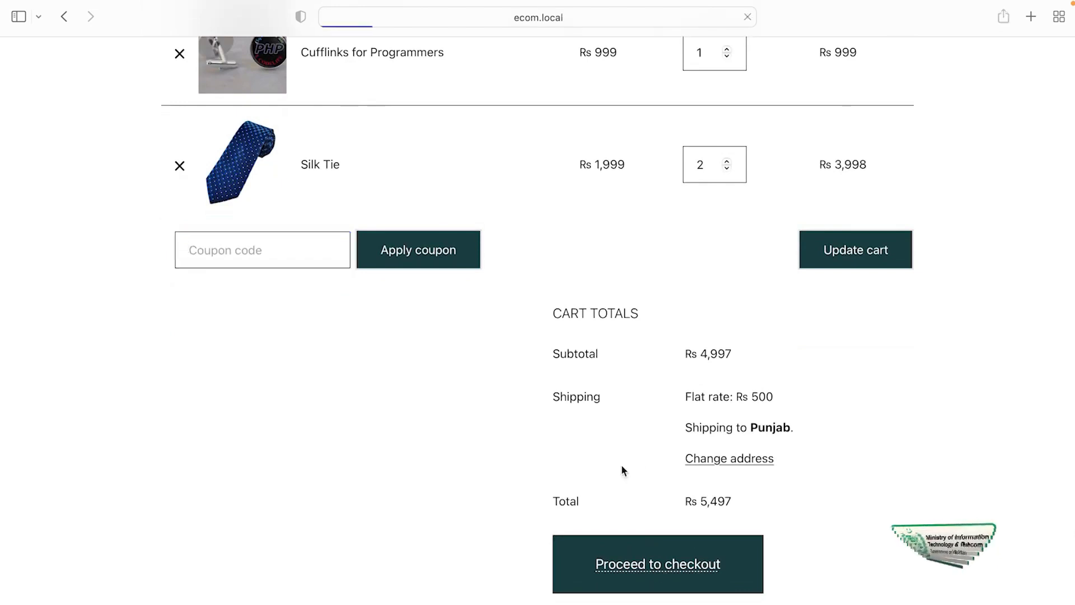
scroll(516, 466, down, 5)
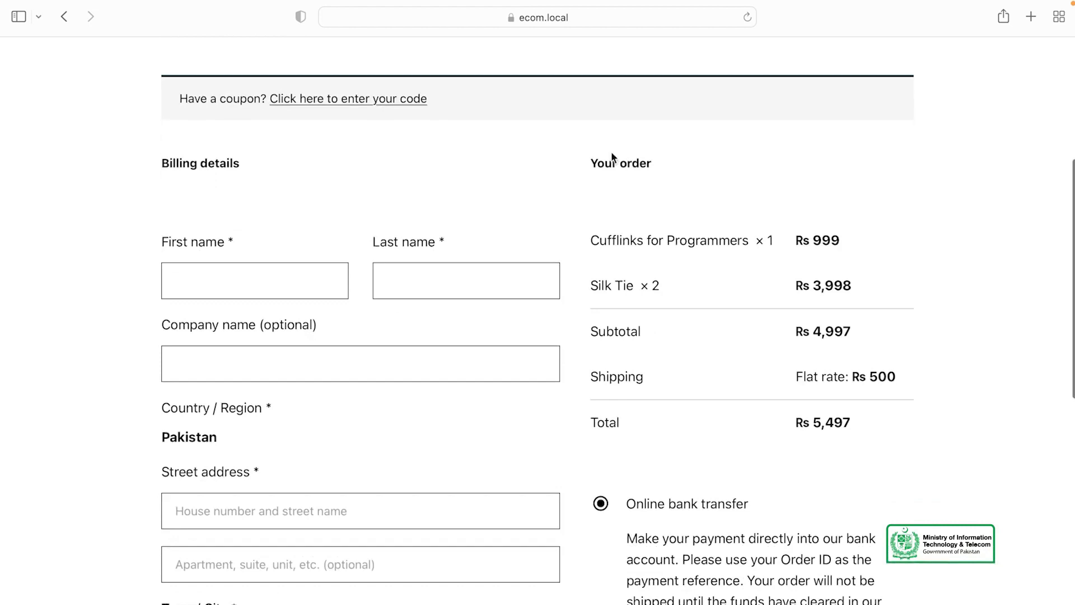
scroll(661, 250, down, 1)
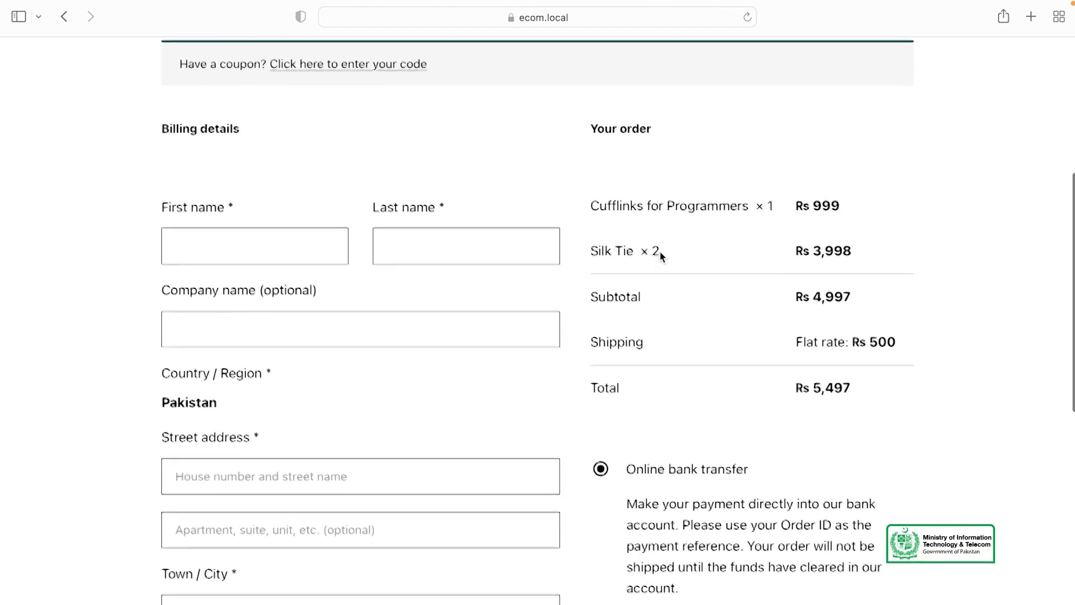
double_click(772, 204)
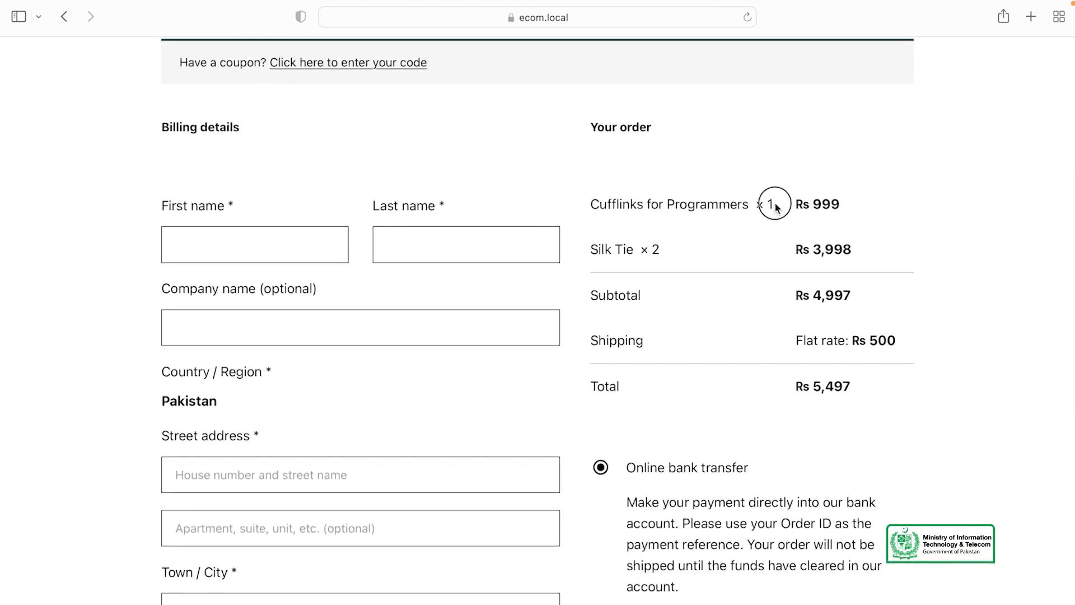
click(653, 206)
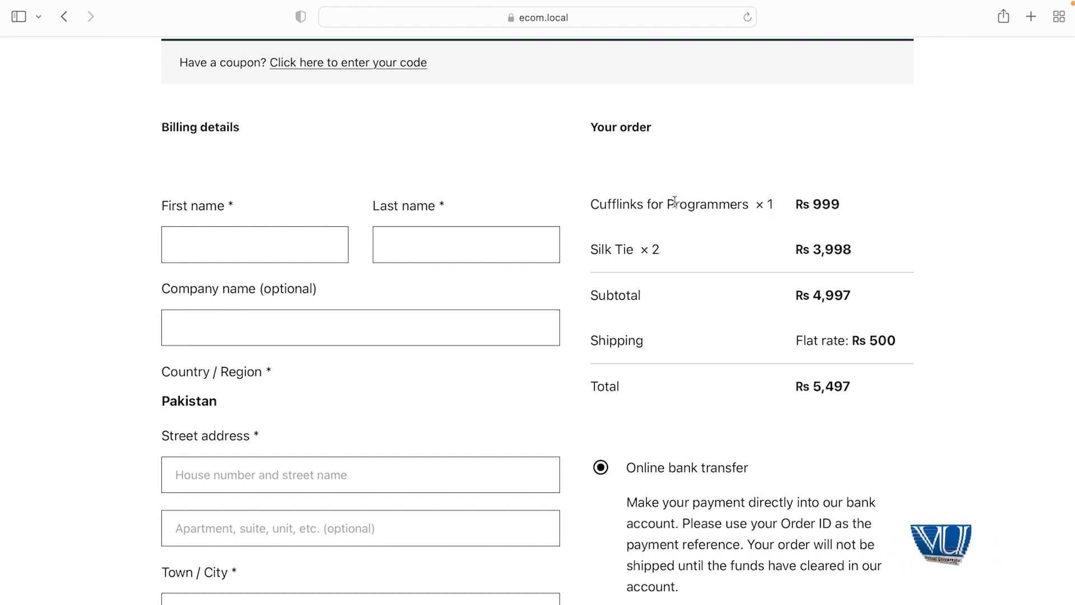
double_click(707, 201)
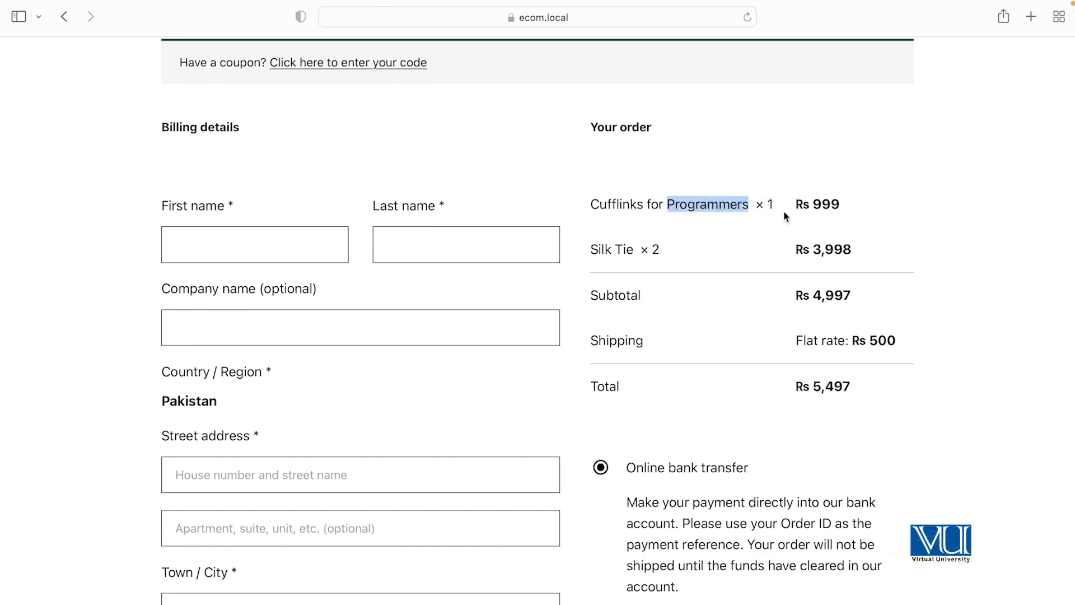
click(601, 247)
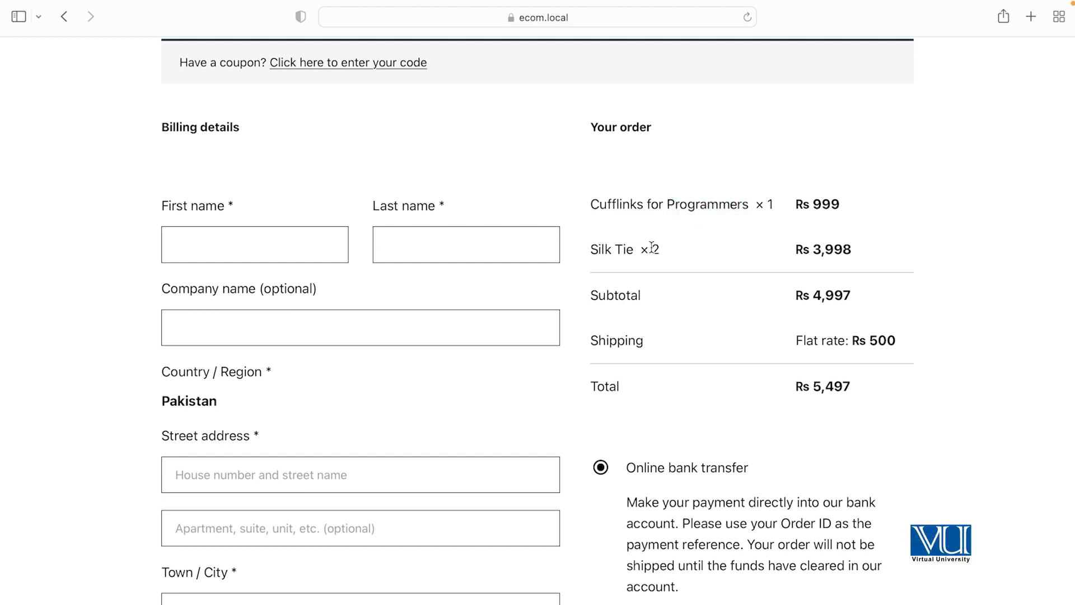
Step: Check the order subtotal and look over the Rs 5,497 checkout totals
drag(811, 291, 840, 291)
click(649, 336)
scroll(872, 335, down, 1)
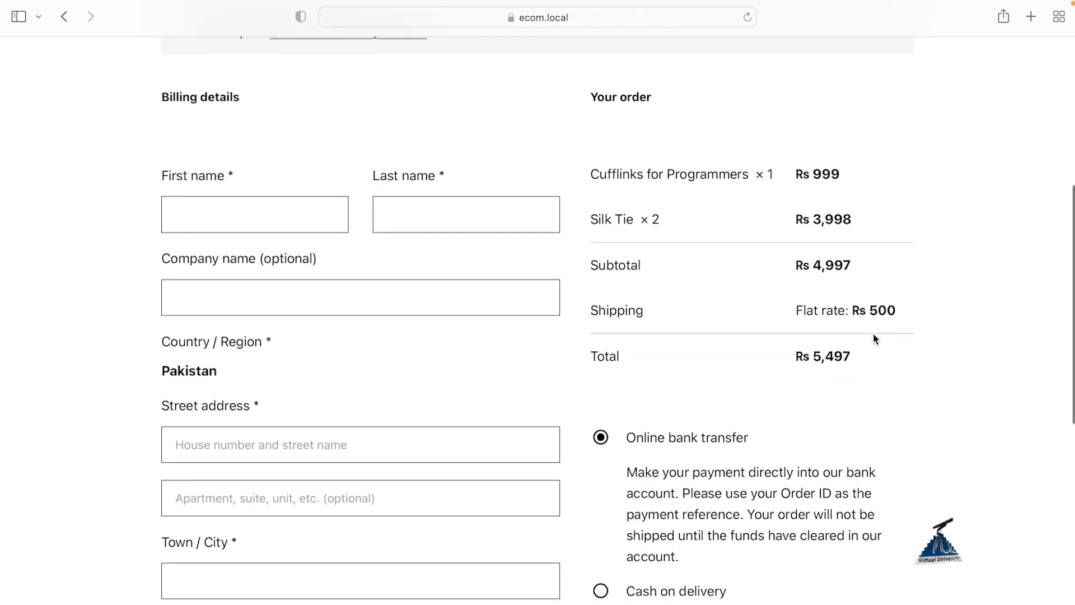
scroll(872, 332, down, 5)
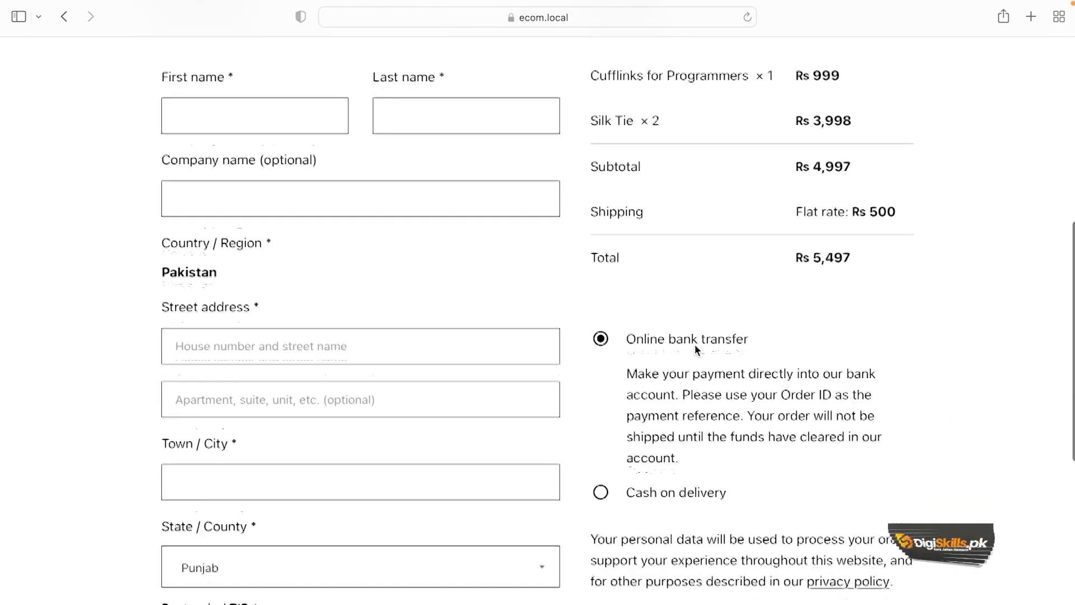
scroll(648, 446, down, 6)
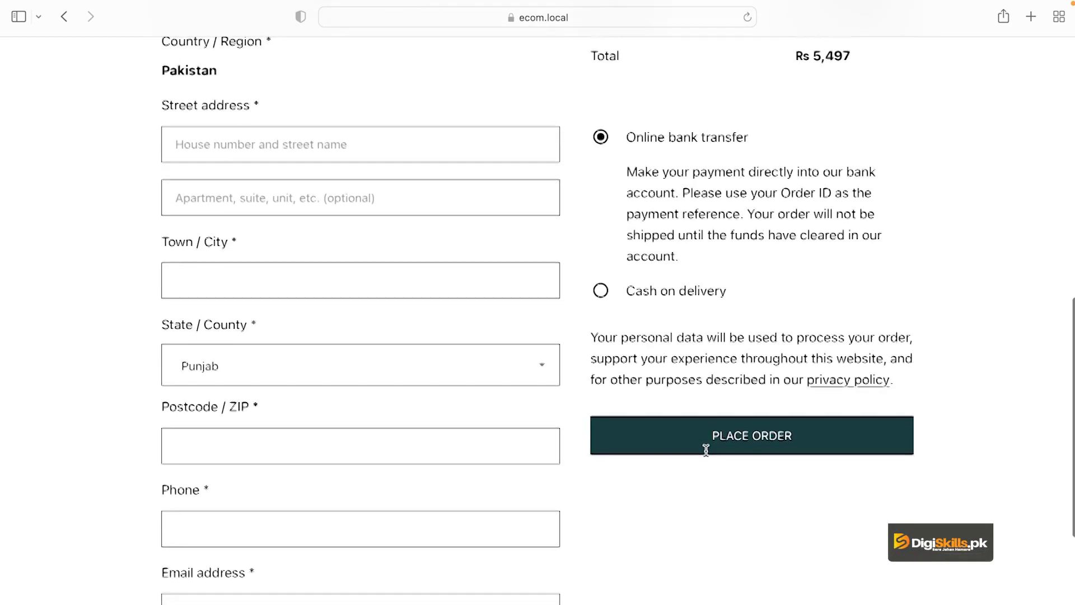
scroll(703, 445, up, 11)
scroll(706, 450, up, 4)
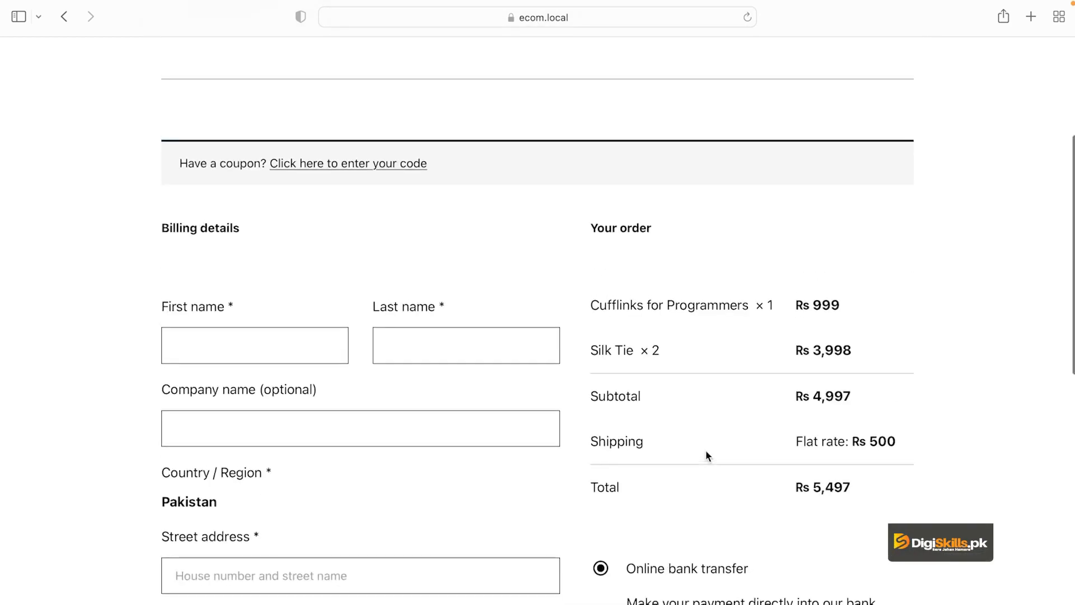
Step: Enter the customer's first name, last name and company name in the billing details
click(241, 335)
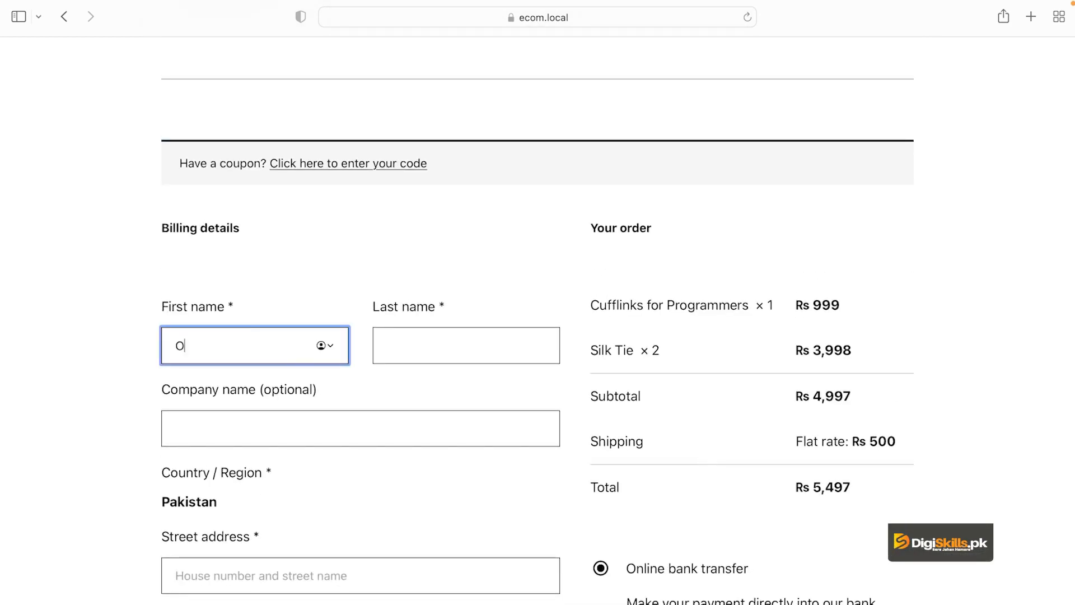
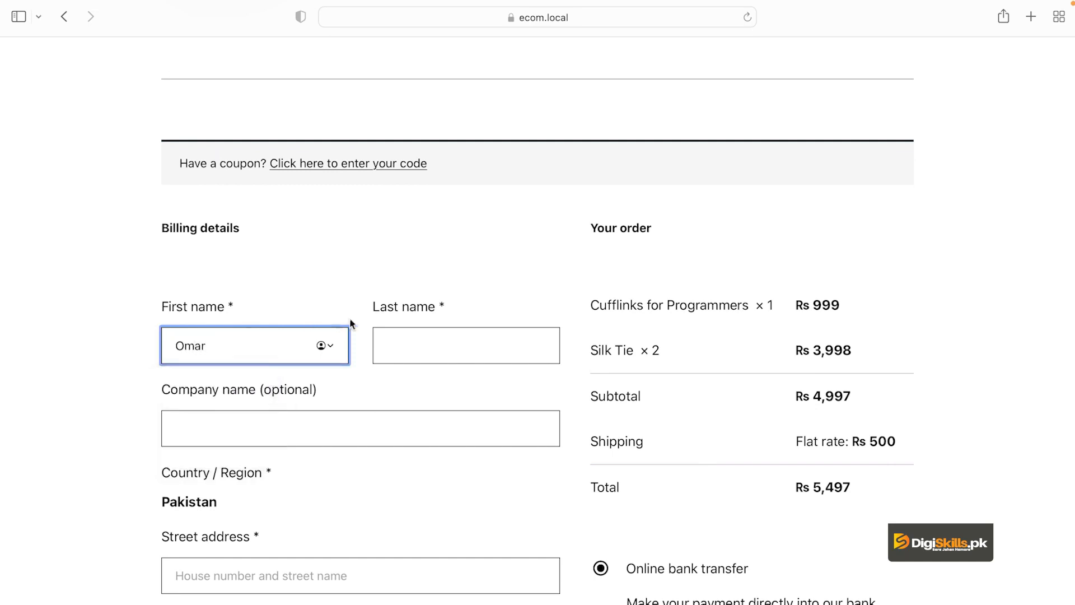
click(428, 348)
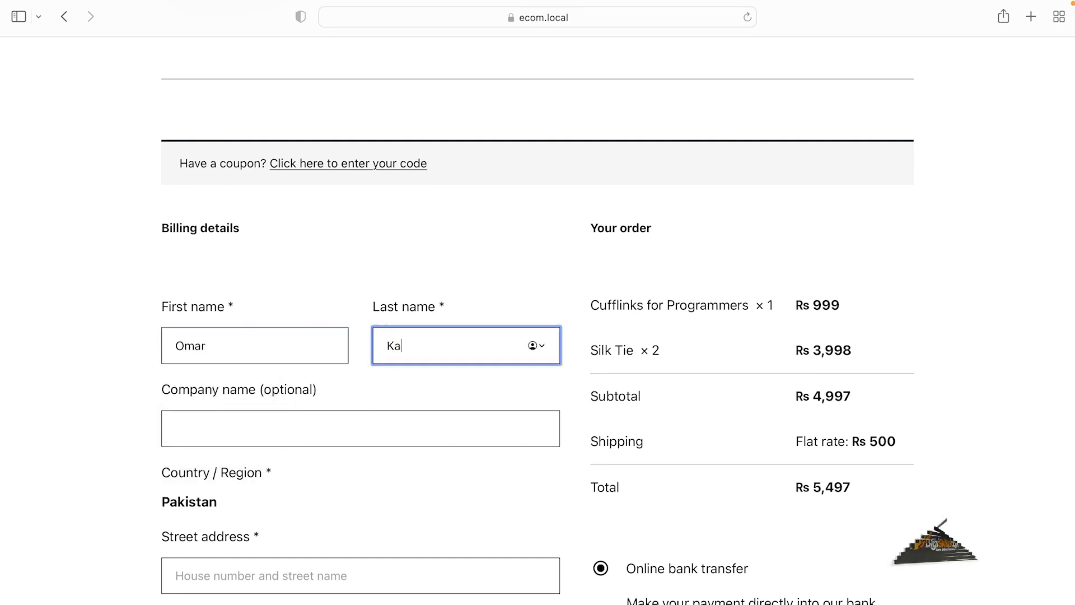
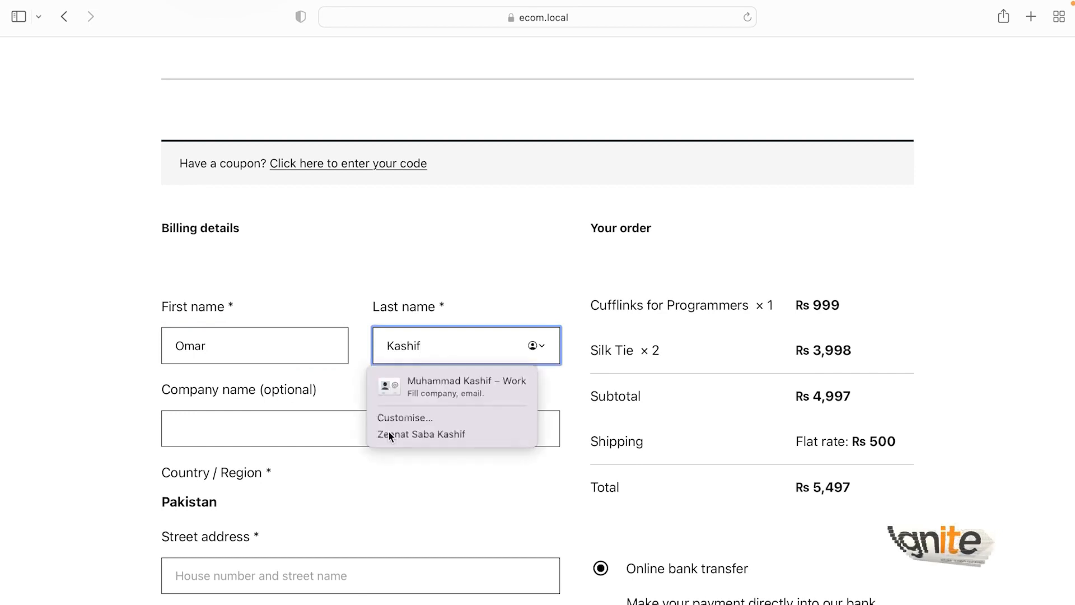
click(388, 431)
text(M)
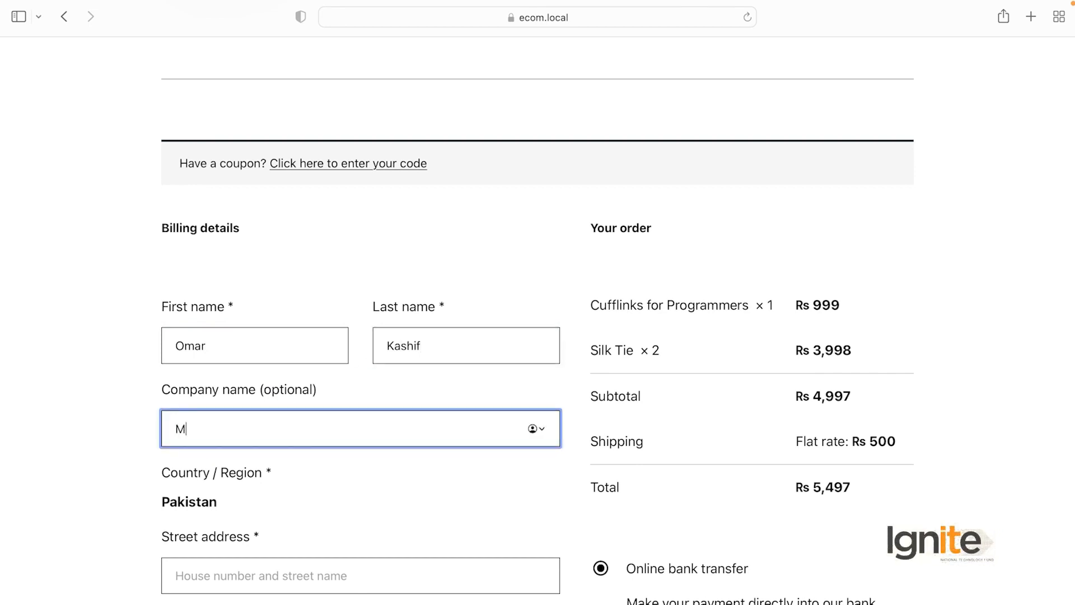
text(eshPros)
Step: Fill in the billing street address, appending the area name to the street line
scroll(461, 517, down, 5)
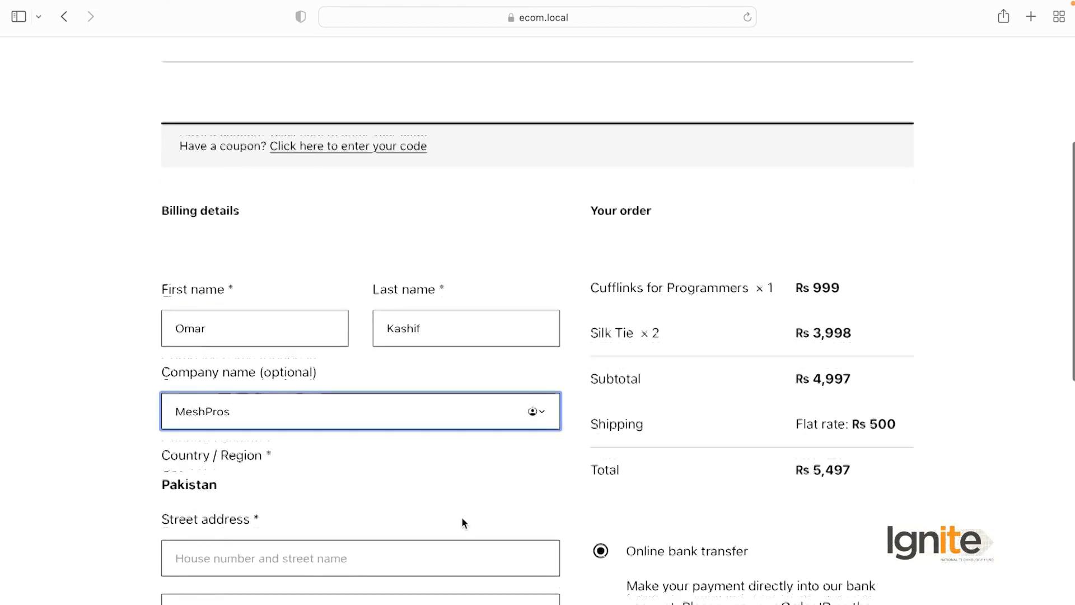
click(308, 431)
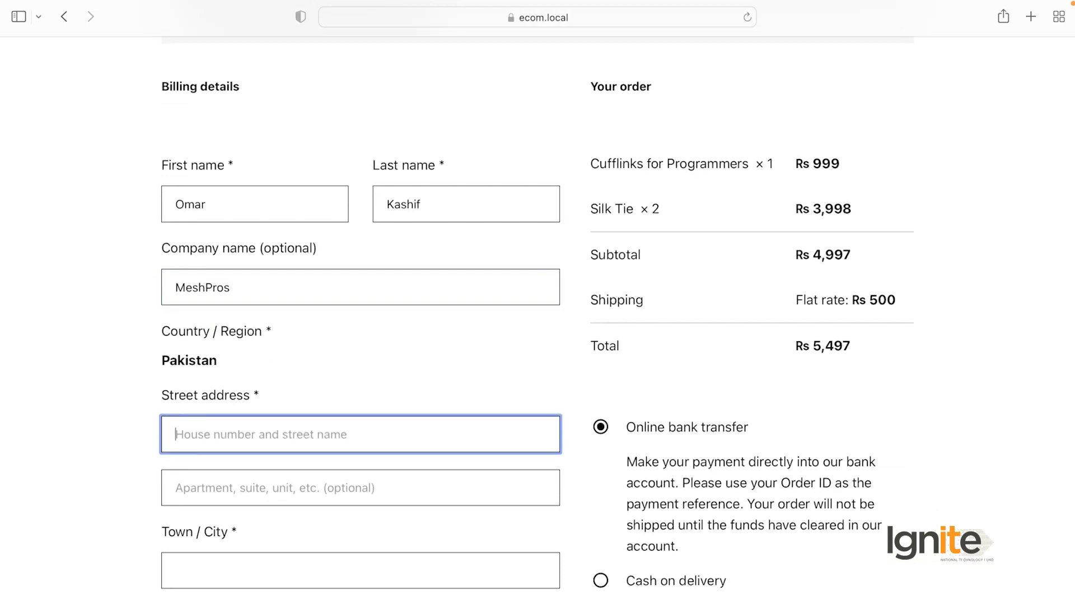
text(Street)
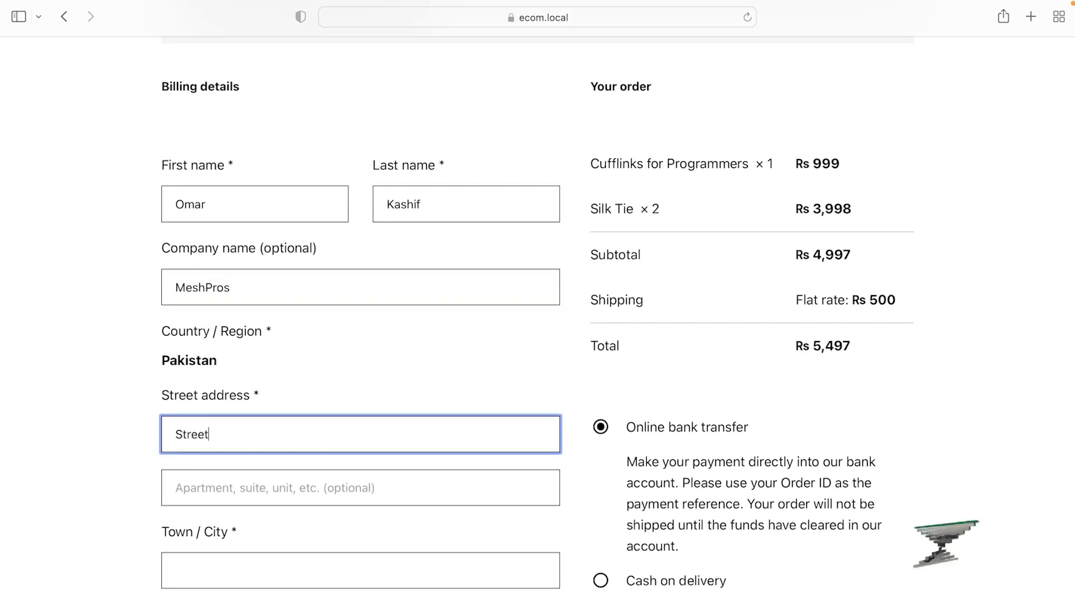
text( 007)
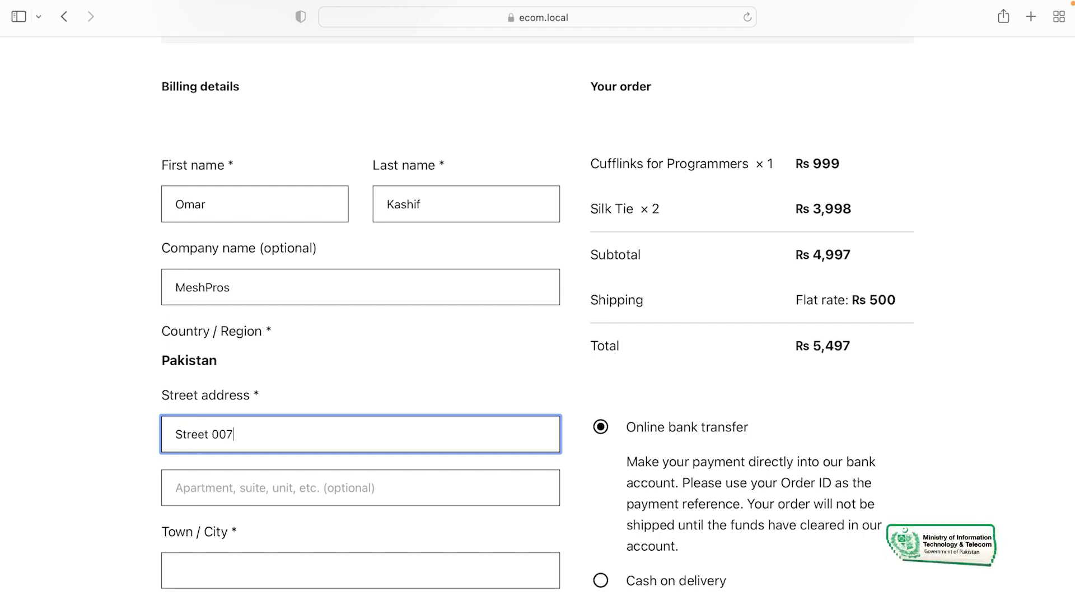
scroll(319, 434, down, 2)
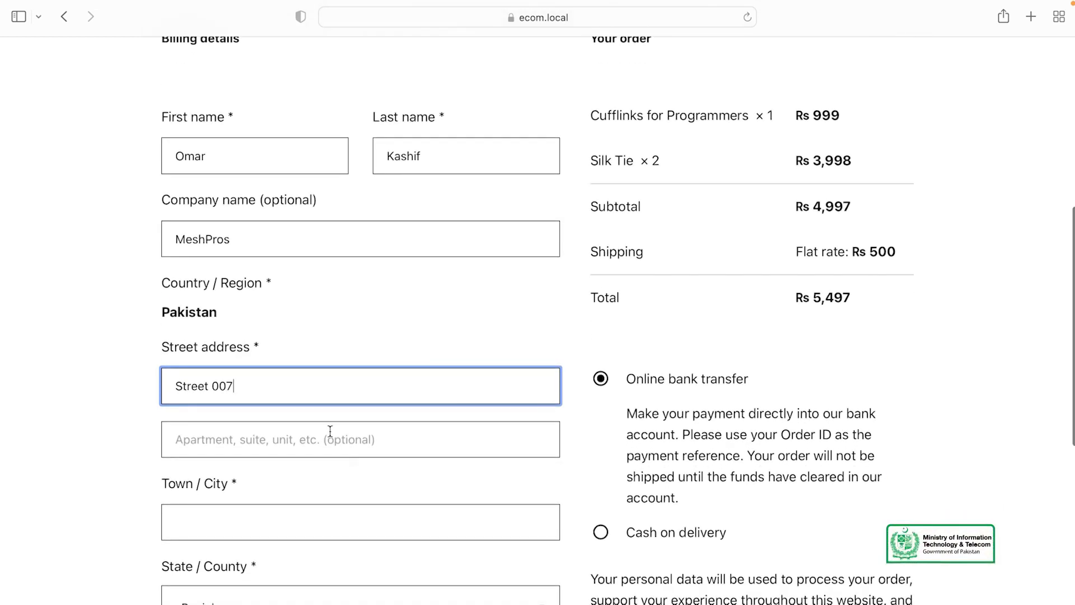
click(330, 434)
scroll(357, 495, down, 2)
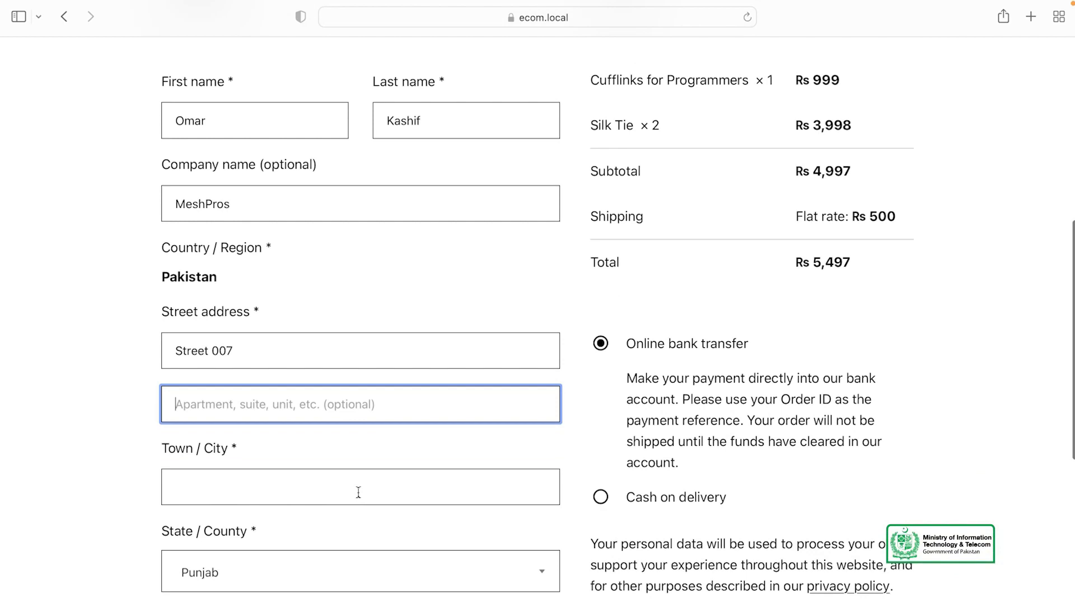
click(289, 353)
text(, )
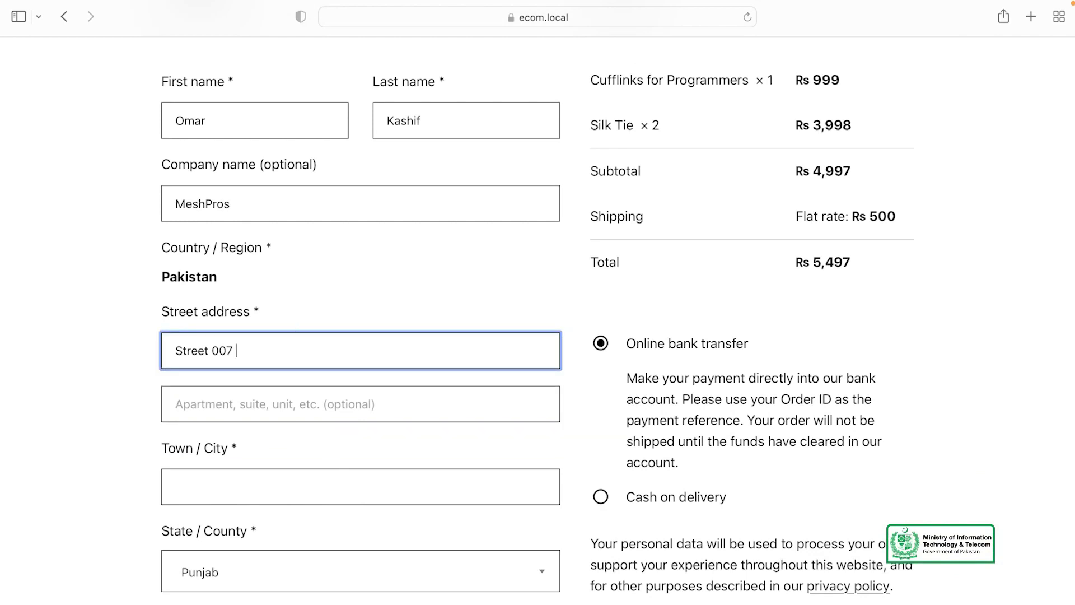
text(Gulberg)
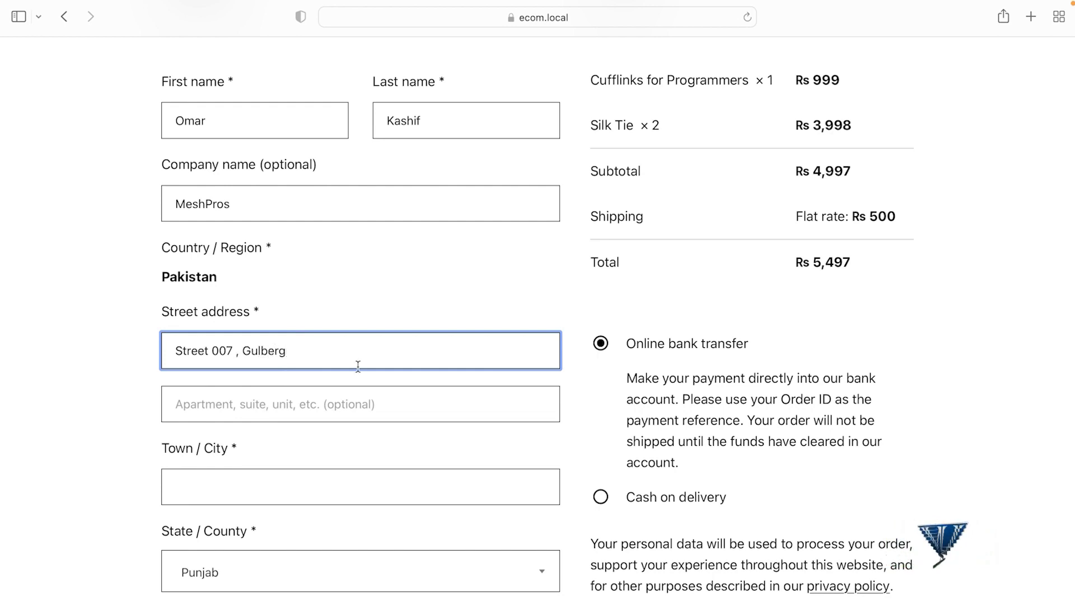
scroll(358, 366, down, 3)
text(3)
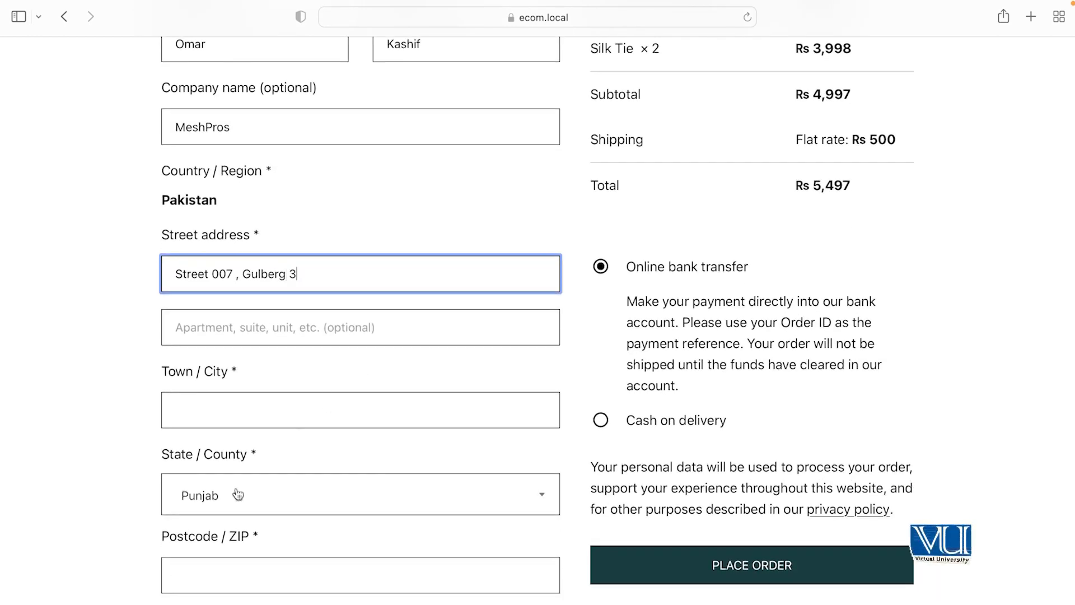
click(253, 412)
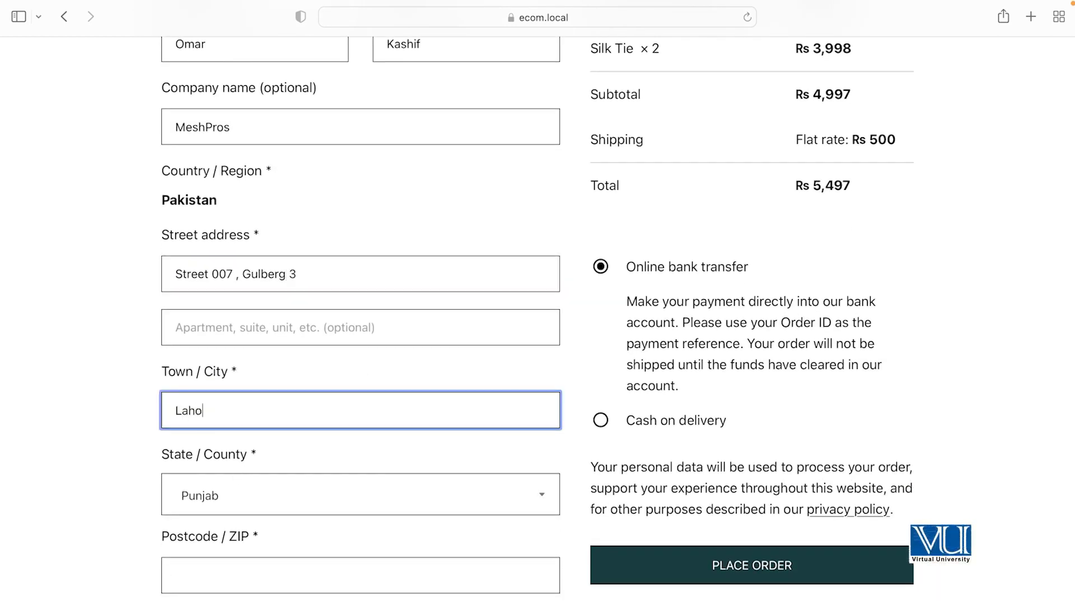
Step: Keep Punjab as the billing state and enter the billing postcode
scroll(296, 458, down, 5)
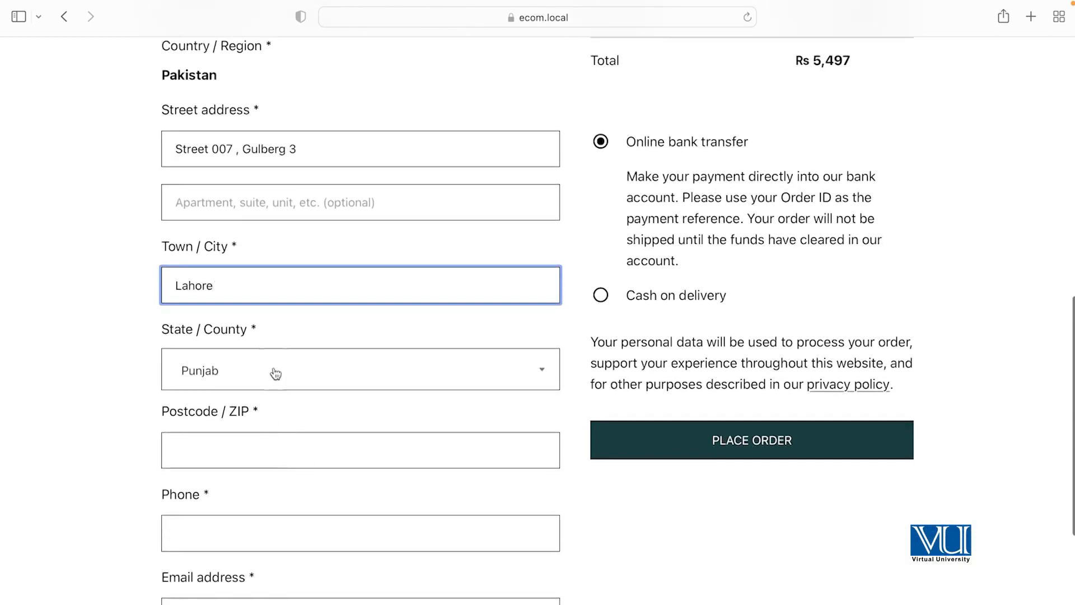
click(275, 372)
click(244, 572)
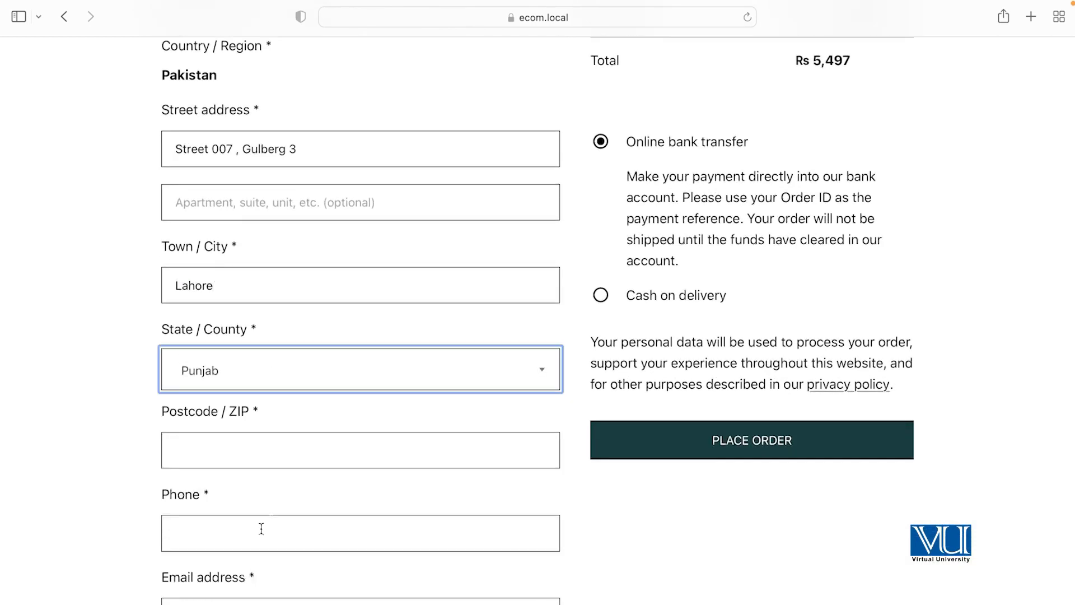
scroll(285, 492, down, 2)
click(238, 411)
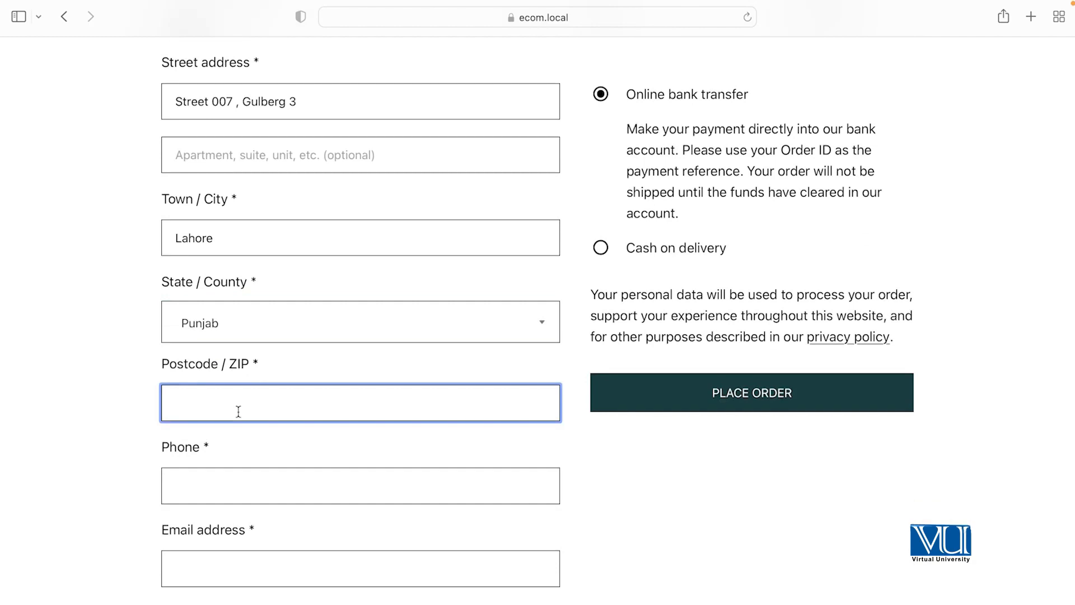
text(5400)
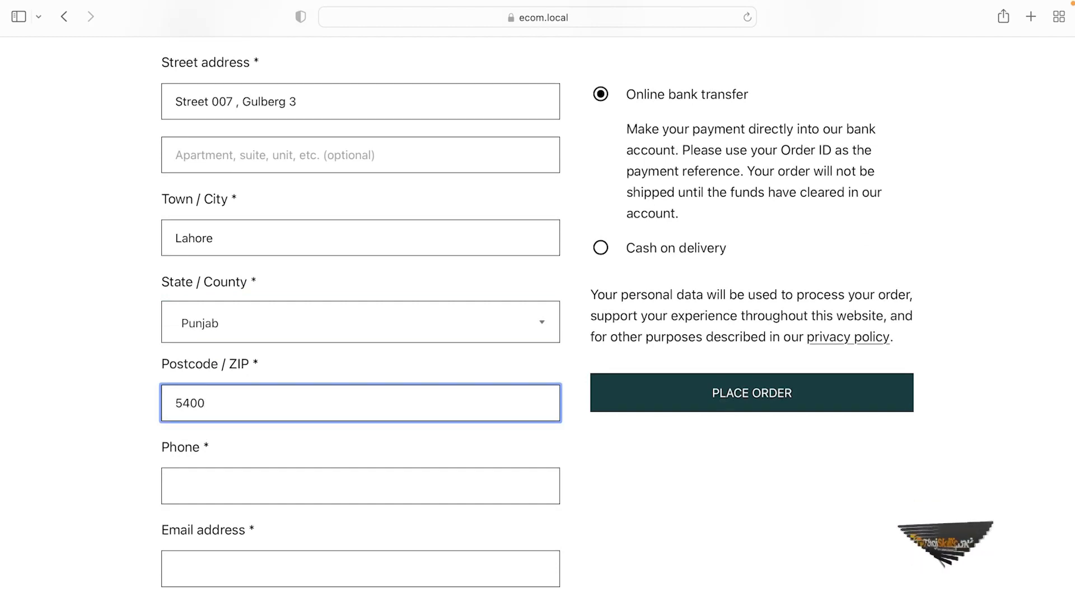
text(0)
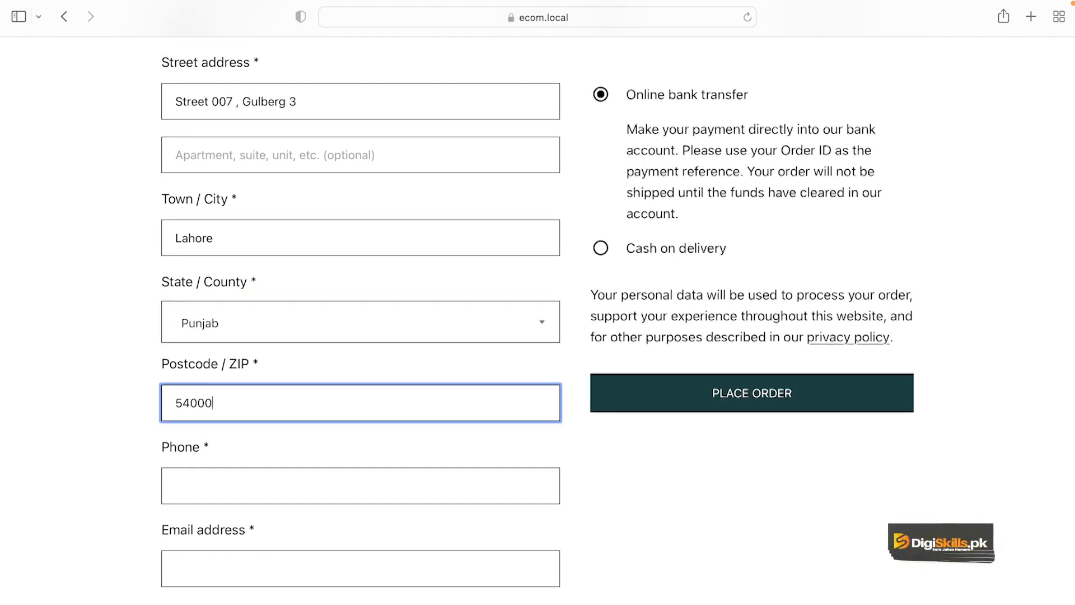
Step: Enter the customer's phone number and choose the saved e-mail address from autofill
click(298, 487)
scroll(297, 487, down, 2)
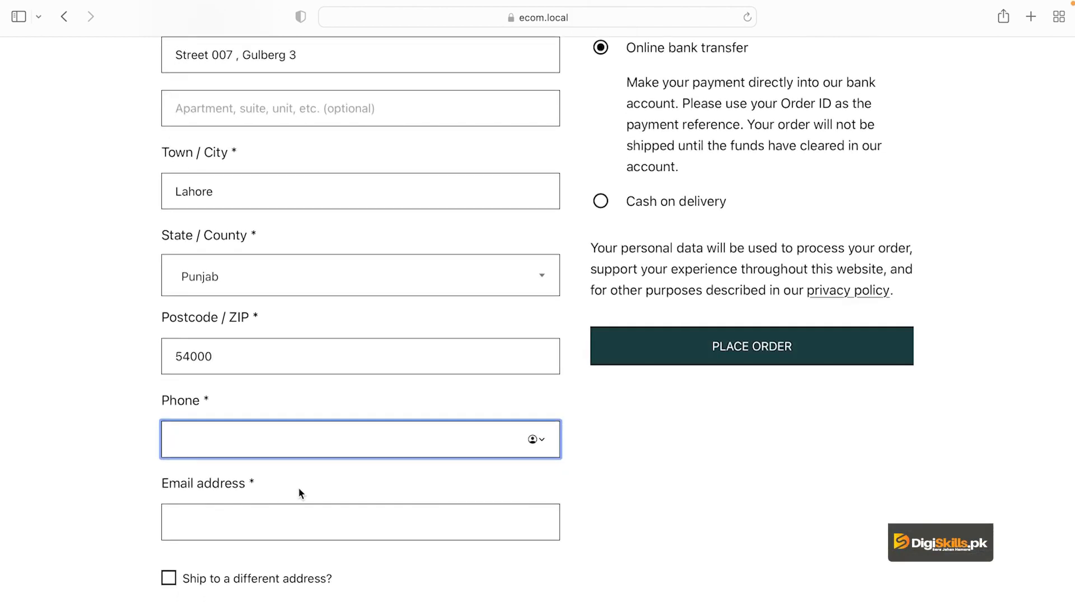
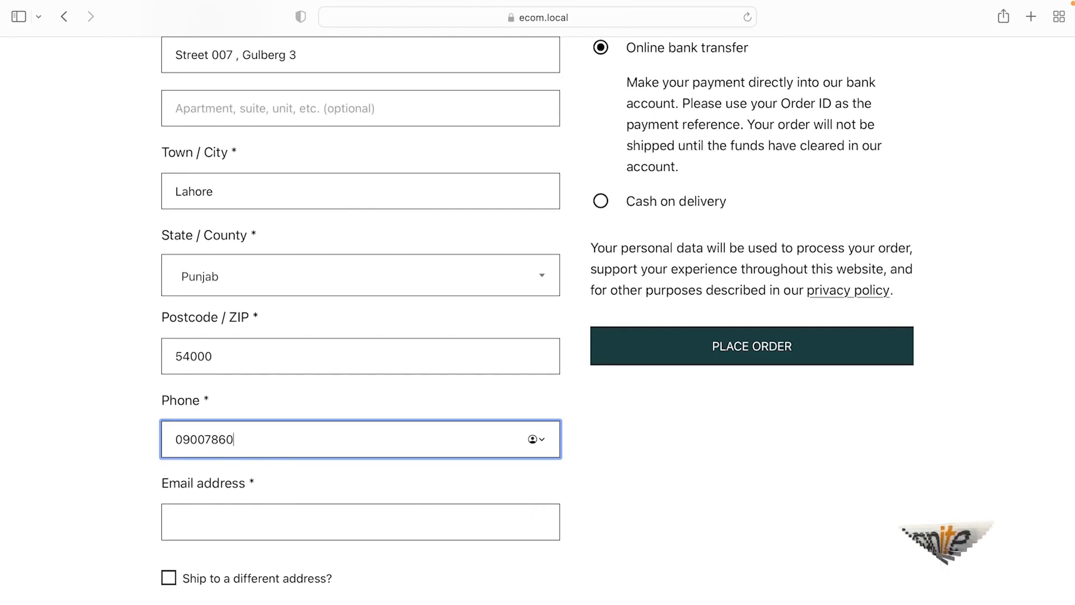
scroll(347, 530, down, 1)
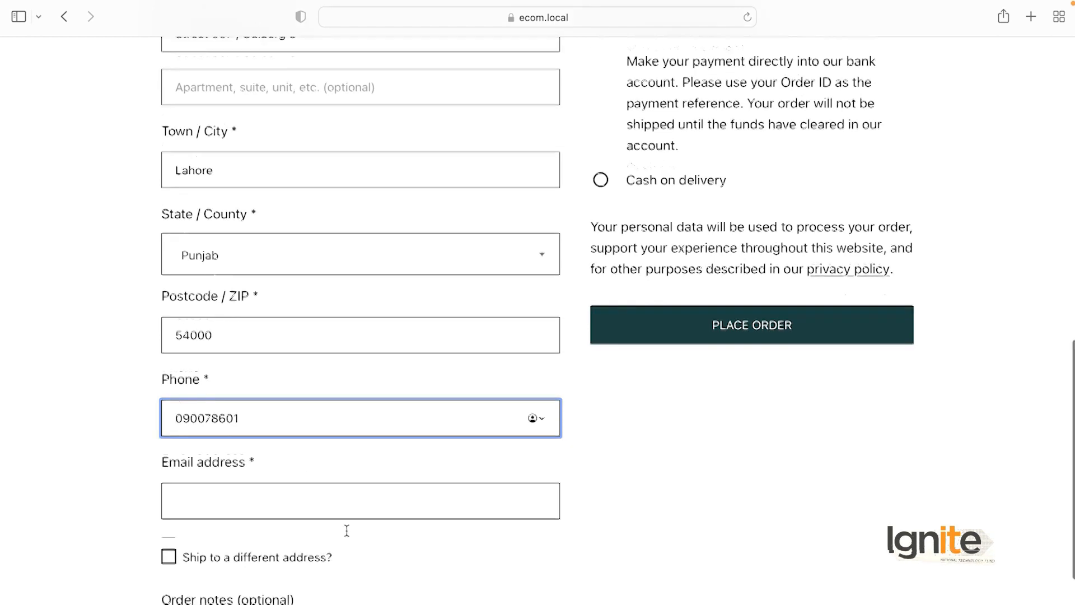
scroll(338, 509, down, 2)
click(329, 461)
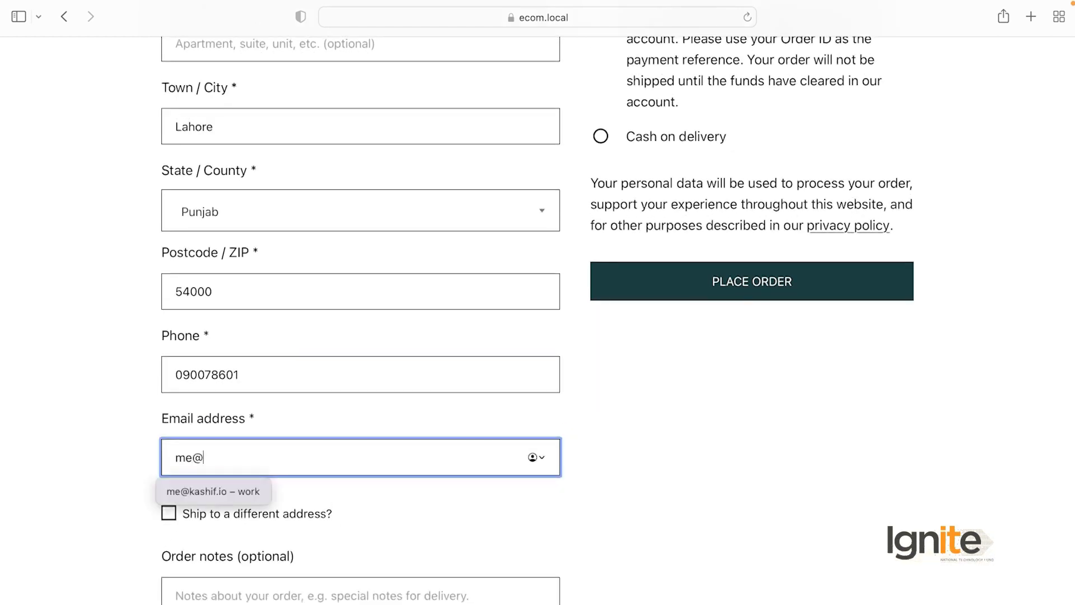
text(me@)
click(239, 491)
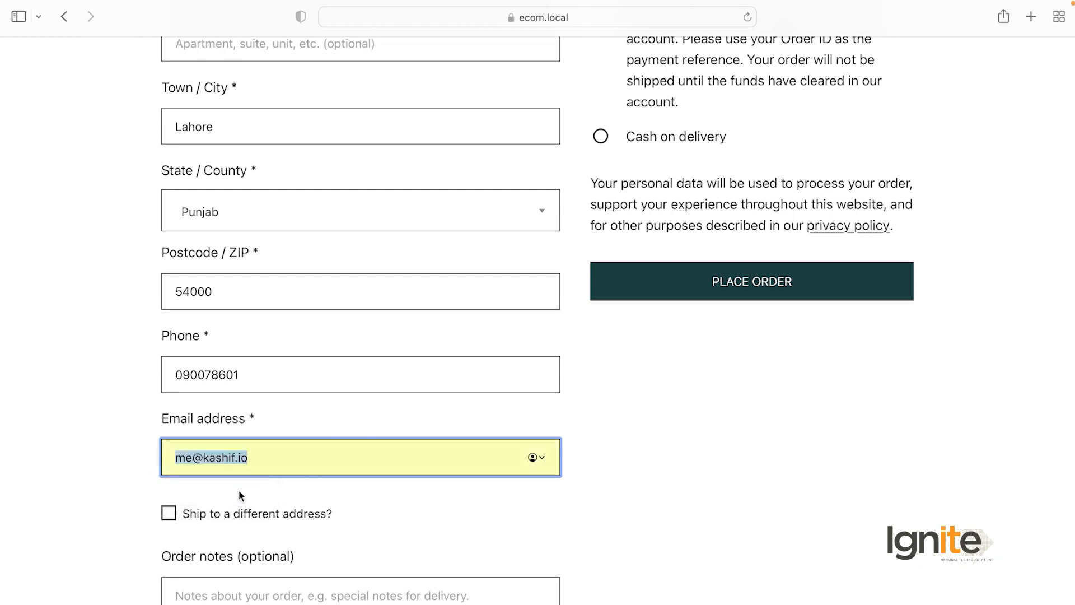
click(382, 515)
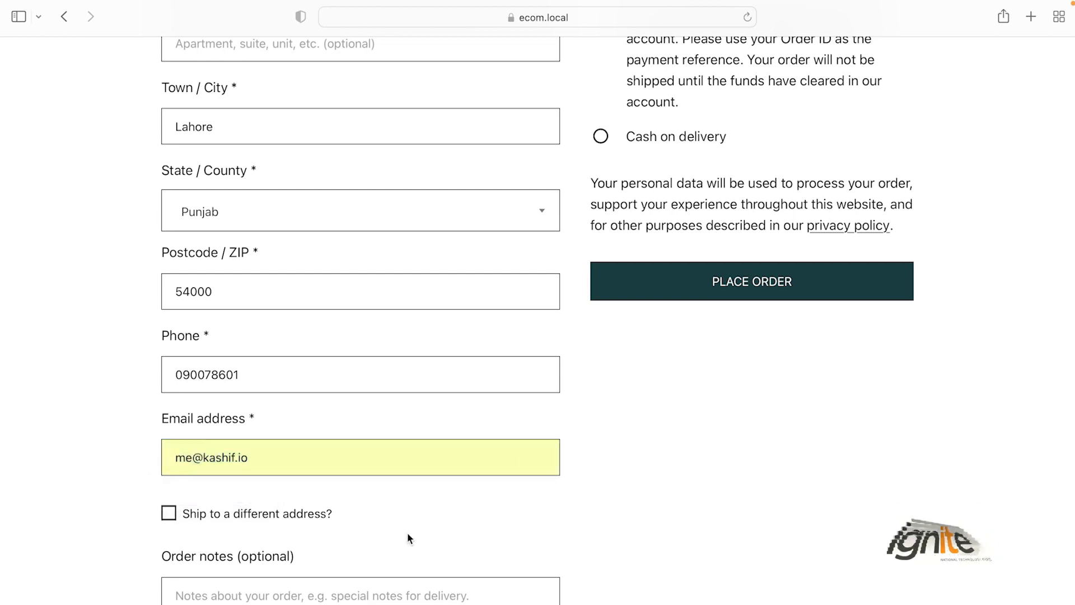
scroll(407, 533, down, 1)
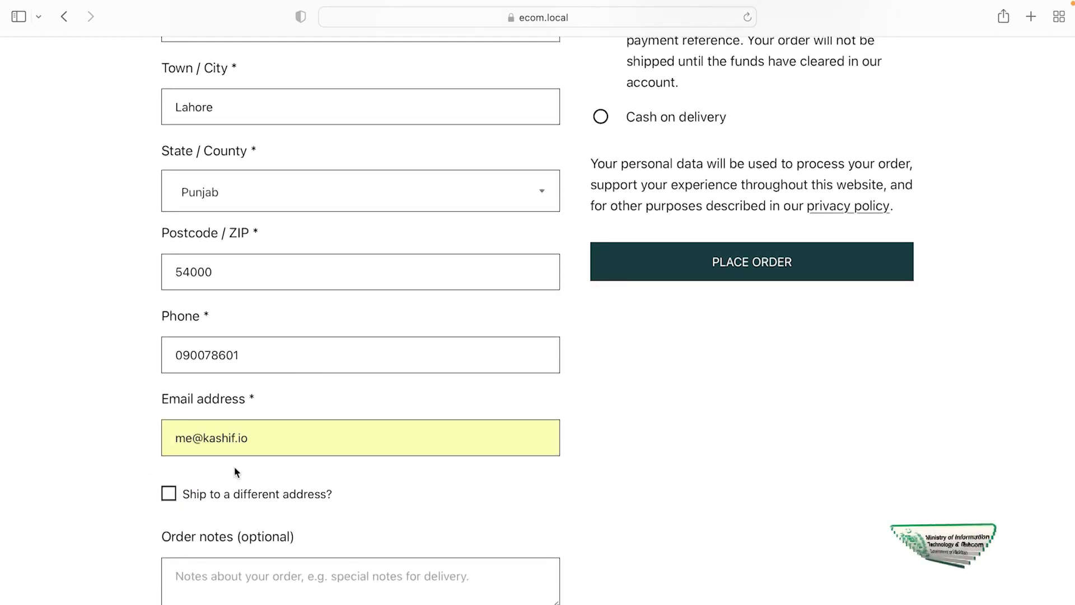
scroll(20, 444, down, 3)
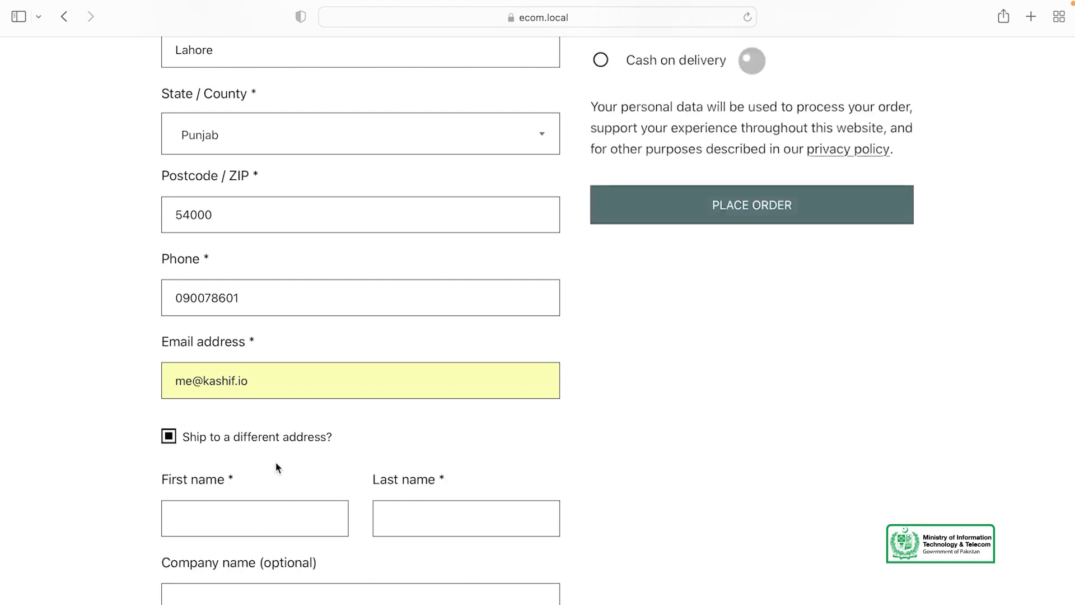
scroll(275, 461, down, 2)
scroll(727, 453, down, 1)
scroll(728, 456, down, 1)
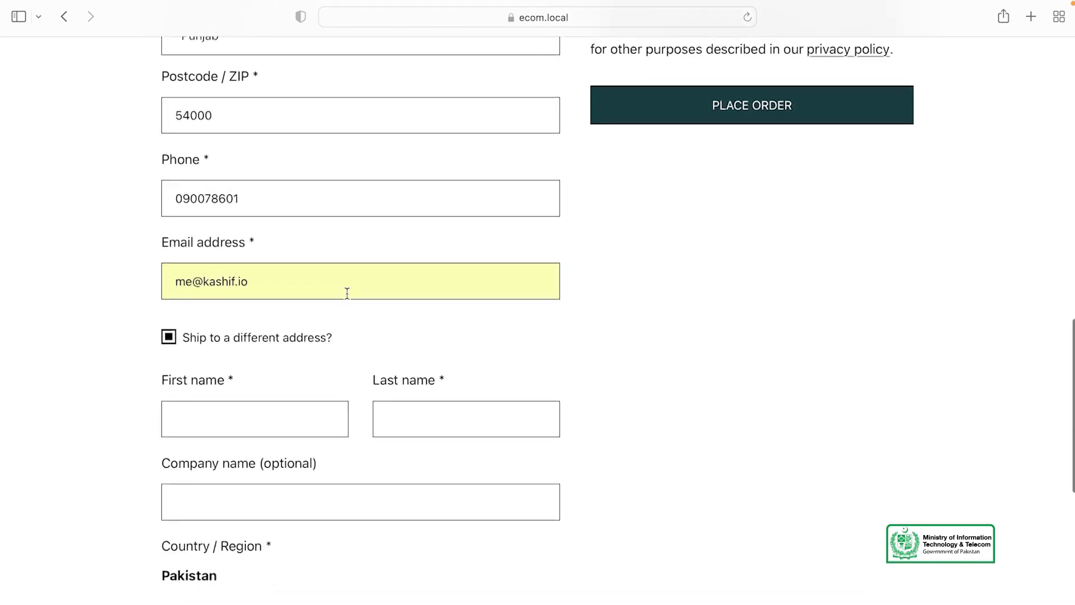
scroll(324, 210, up, 6)
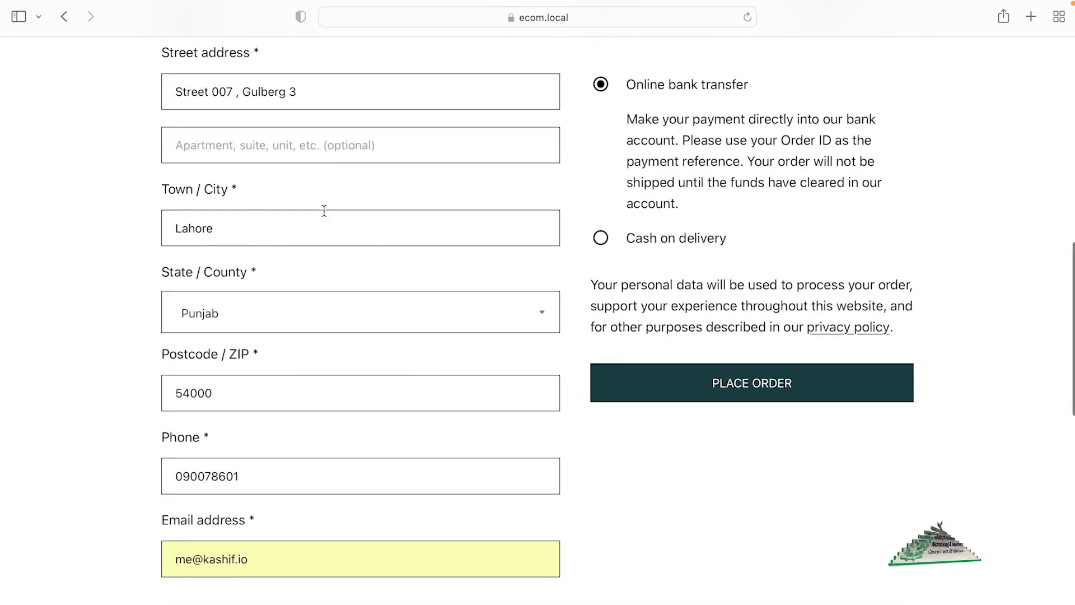
scroll(323, 210, down, 8)
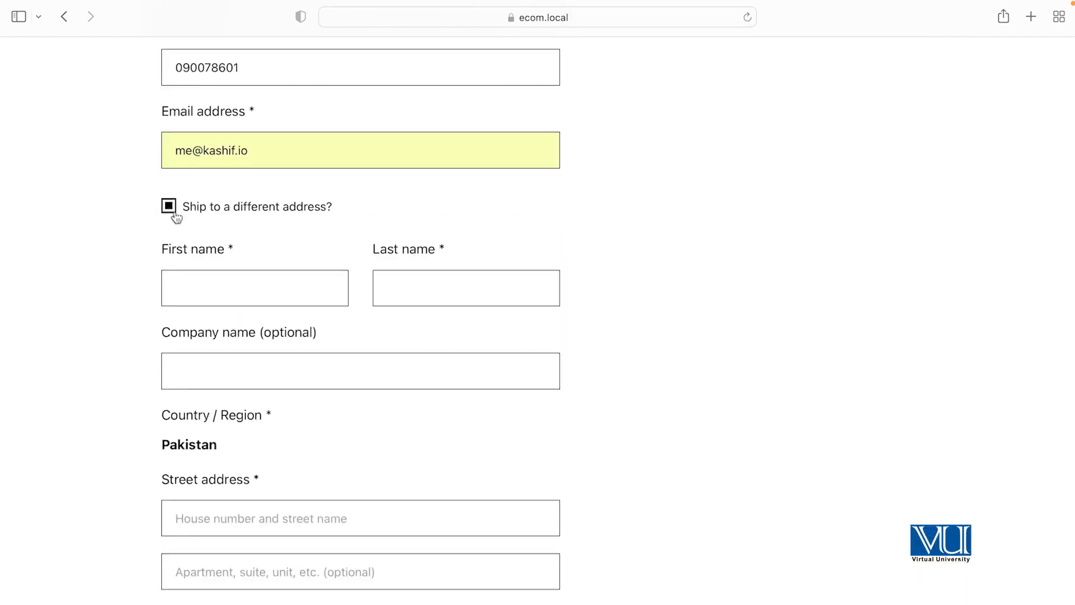
scroll(265, 337, down, 2)
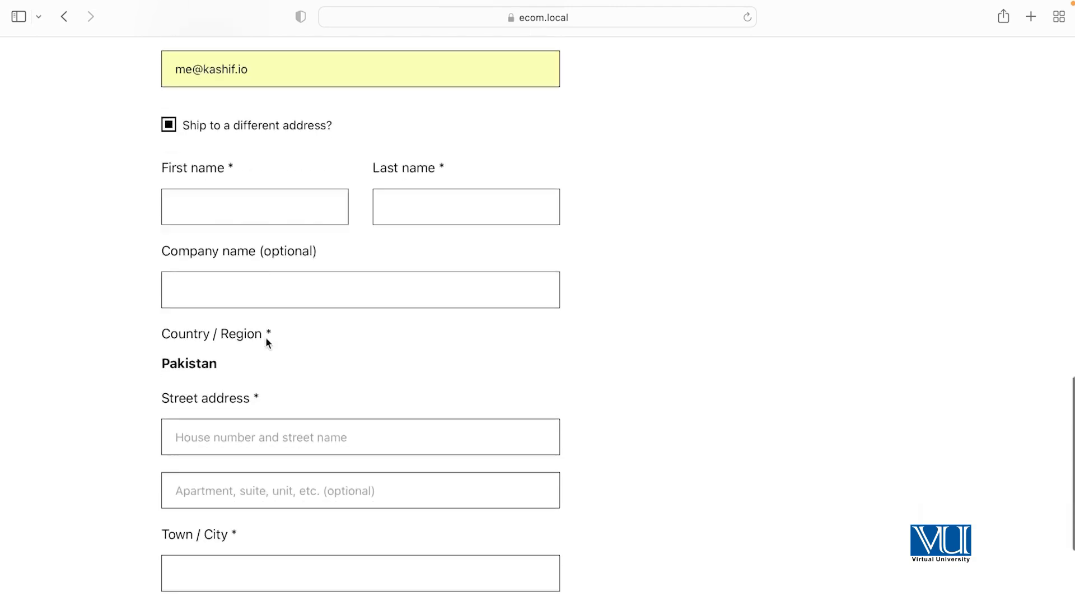
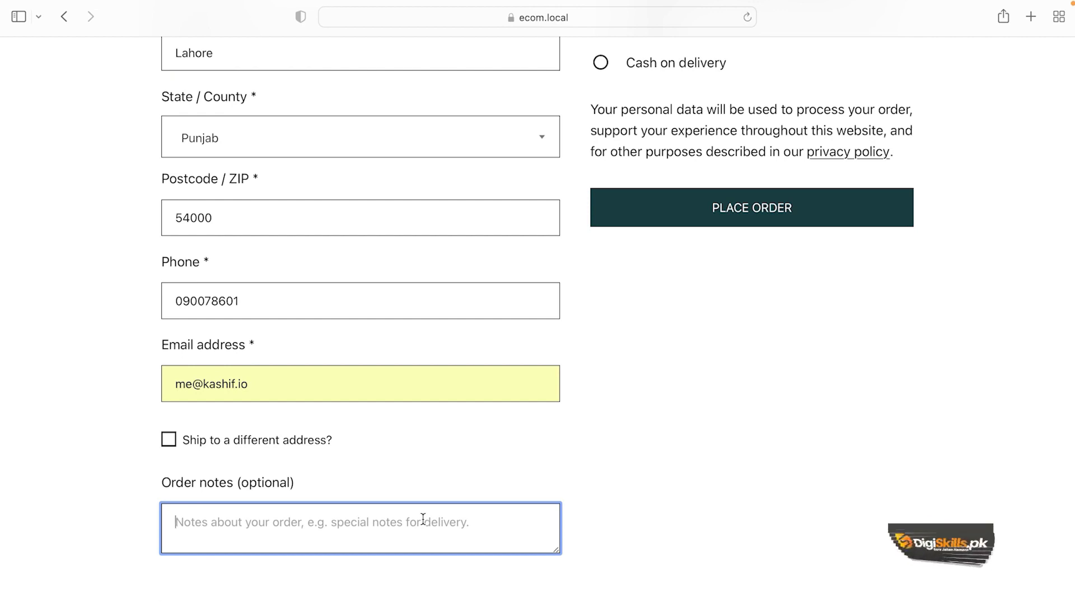
Step: Enter the order note 'Only Ship with XYZ Courier'
text(Only Ship with XYZ Courier)
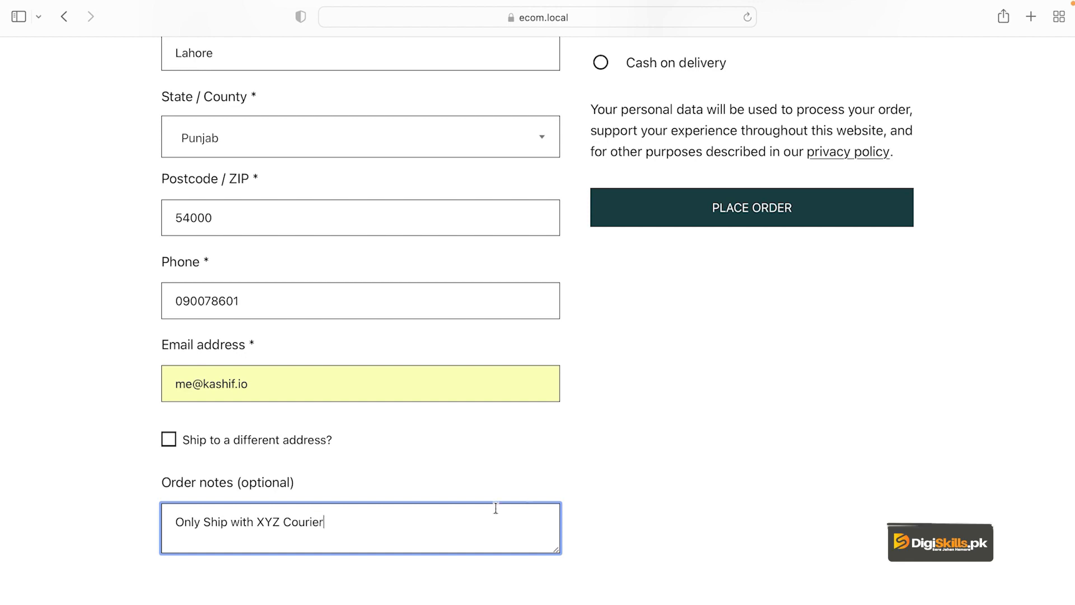
click(636, 519)
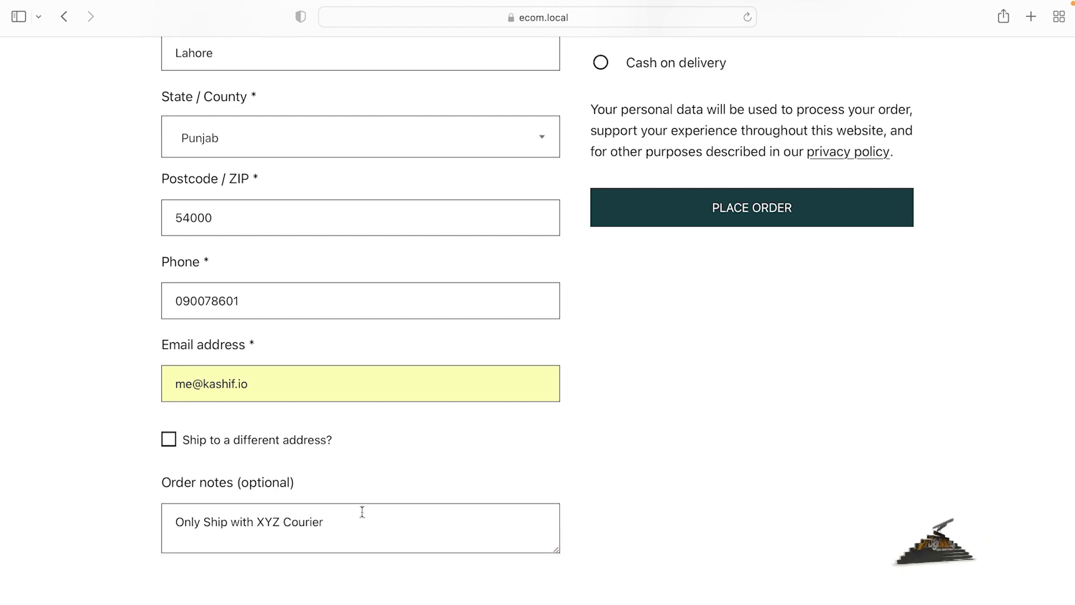
click(376, 523)
Step: Keep Online bank transfer as the payment method after briefly selecting Cash on delivery
scroll(636, 465, up, 3)
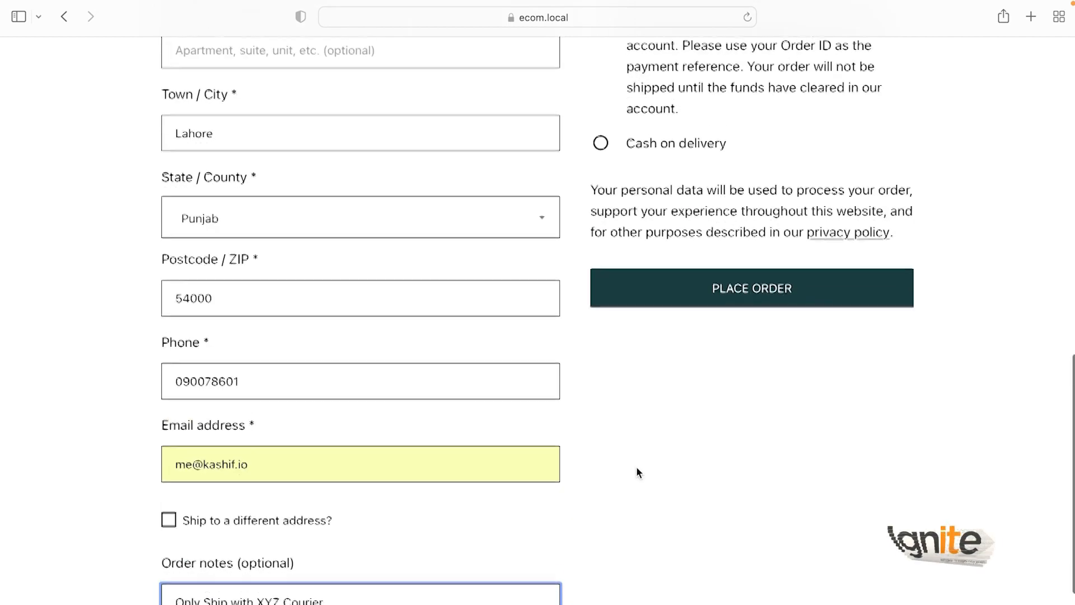
scroll(305, 287, up, 2)
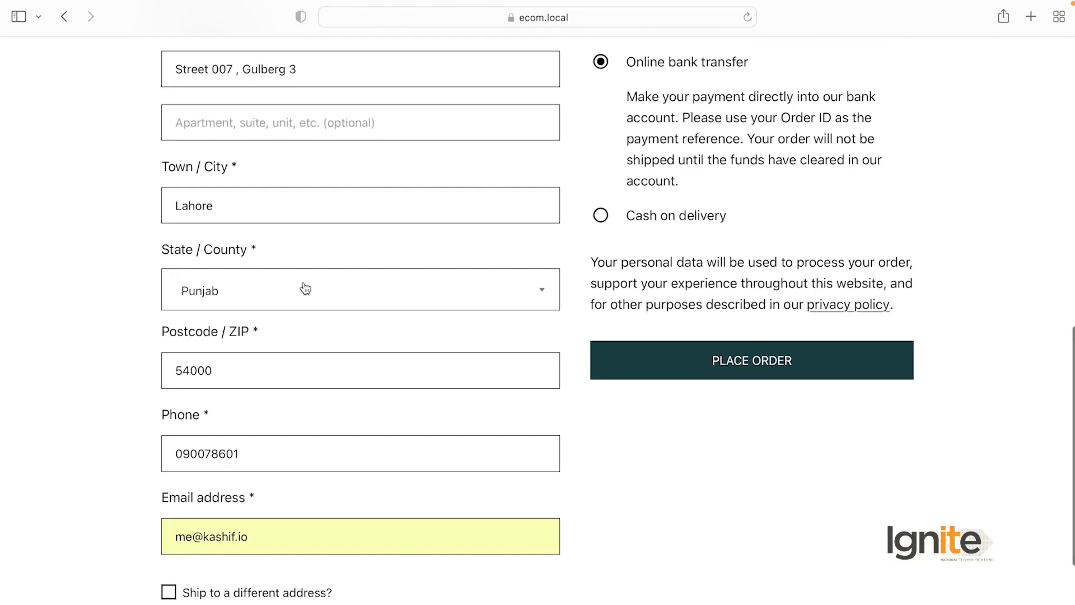
scroll(305, 288, up, 3)
scroll(676, 320, down, 1)
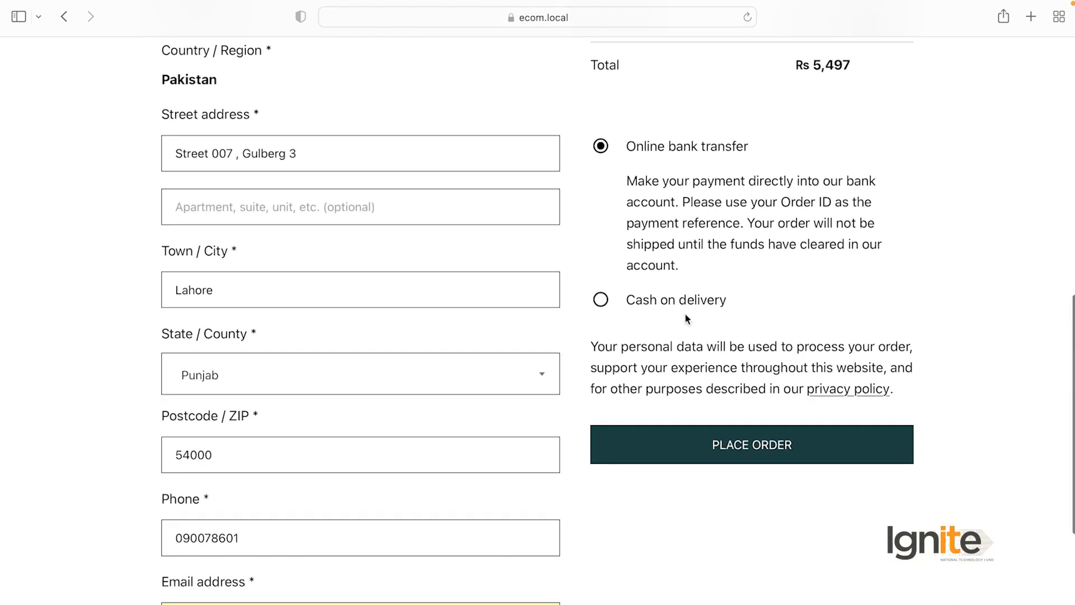
scroll(709, 178, down, 1)
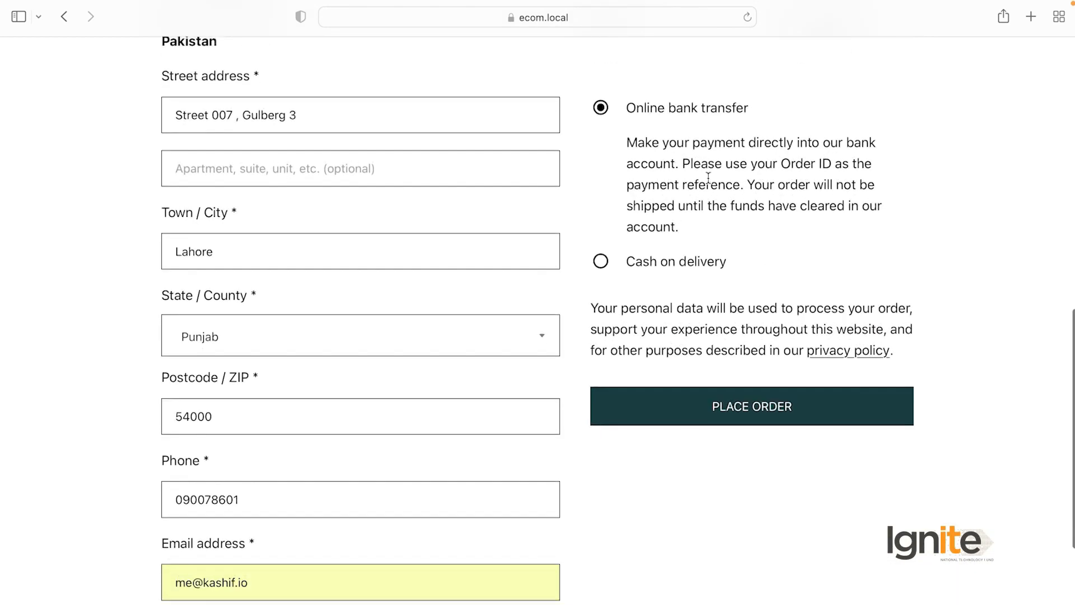
scroll(716, 202, up, 4)
scroll(715, 203, down, 3)
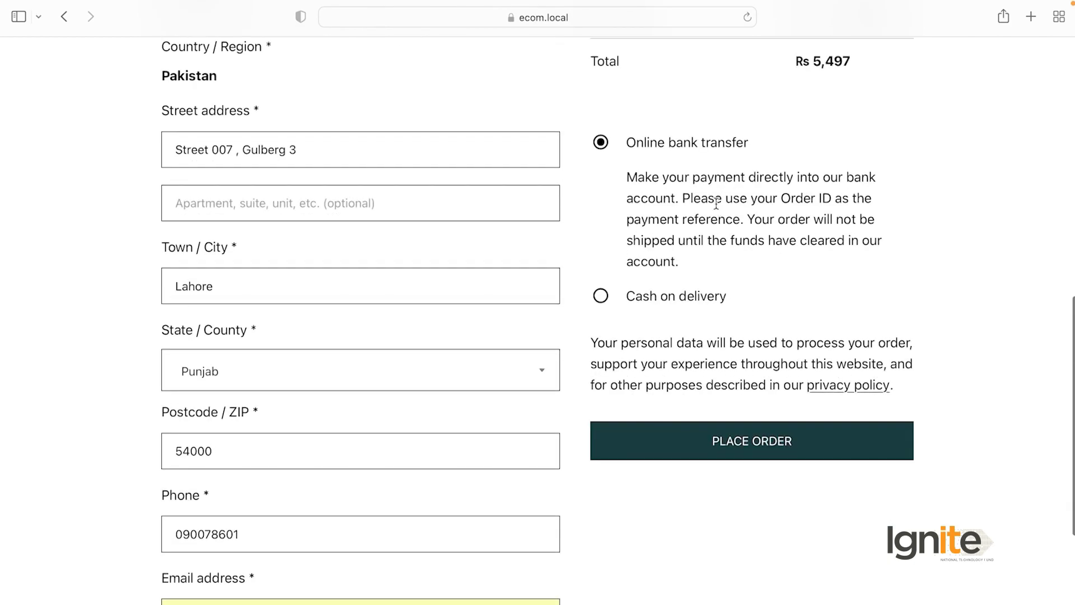
scroll(746, 288, down, 1)
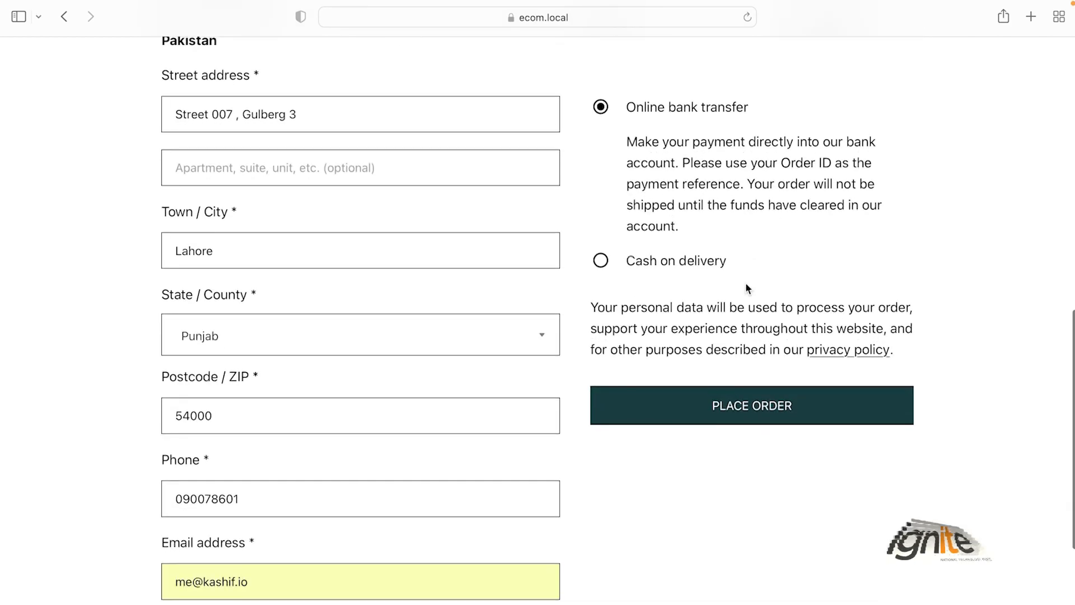
click(600, 261)
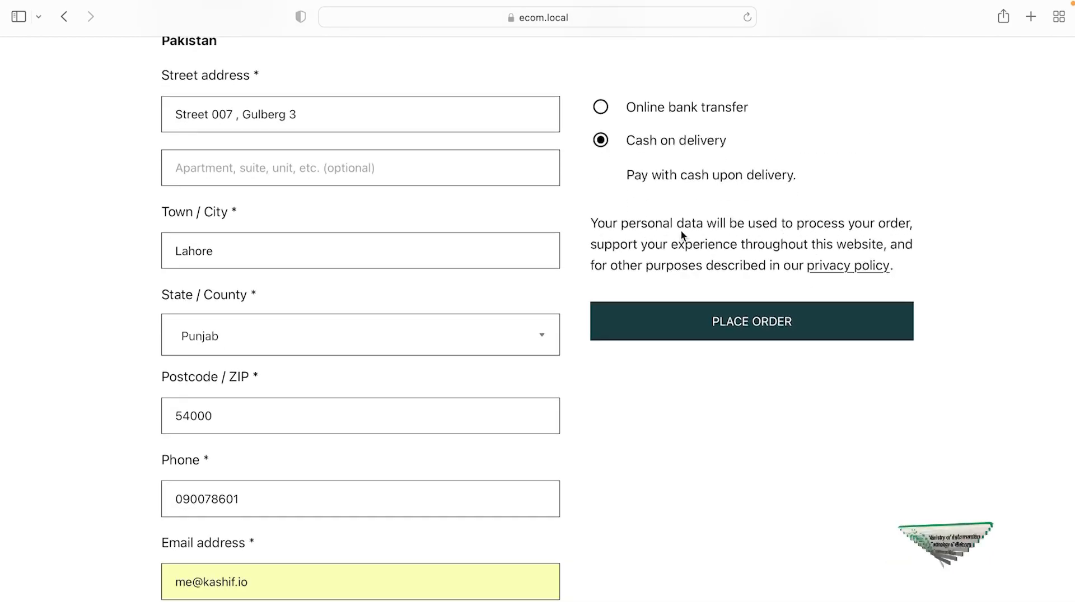
click(601, 107)
scroll(720, 291, down, 2)
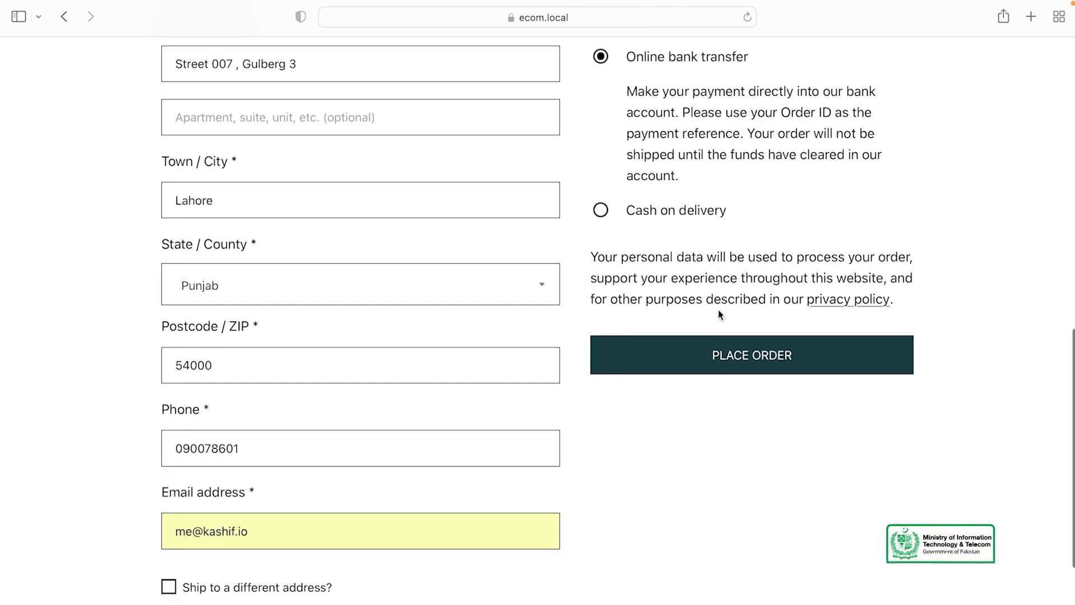
Step: Place the order and check order number 44 and the bank-transfer payment instructions
click(729, 361)
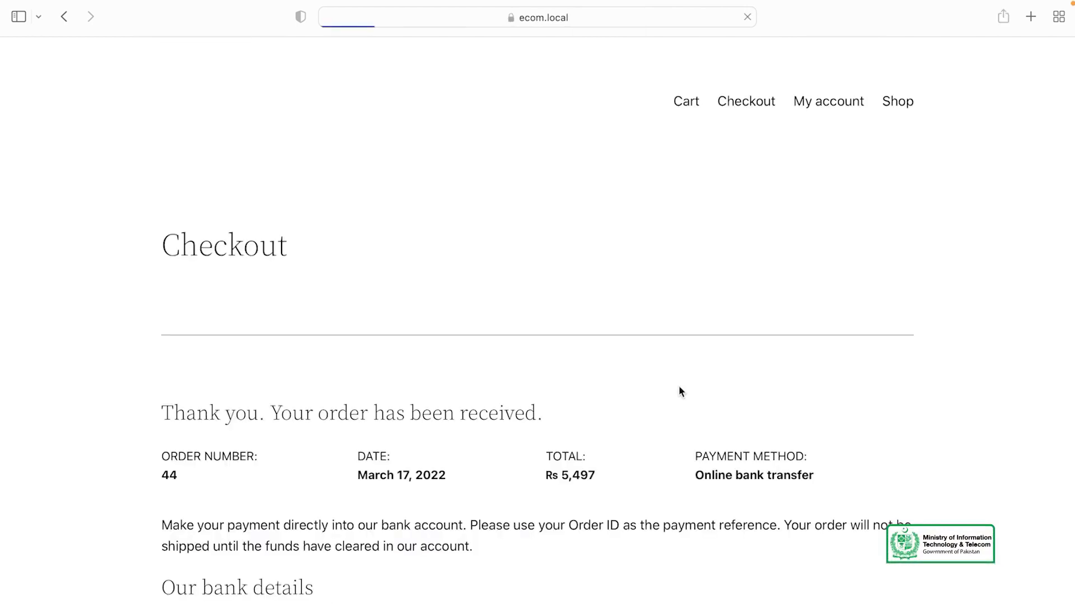
scroll(679, 384, down, 5)
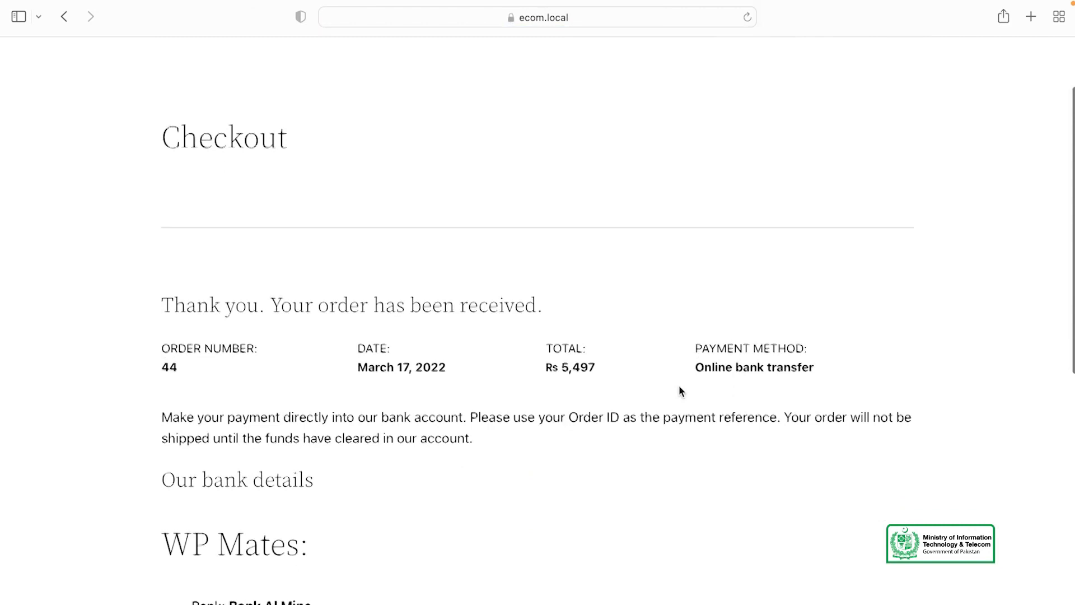
scroll(679, 385, down, 3)
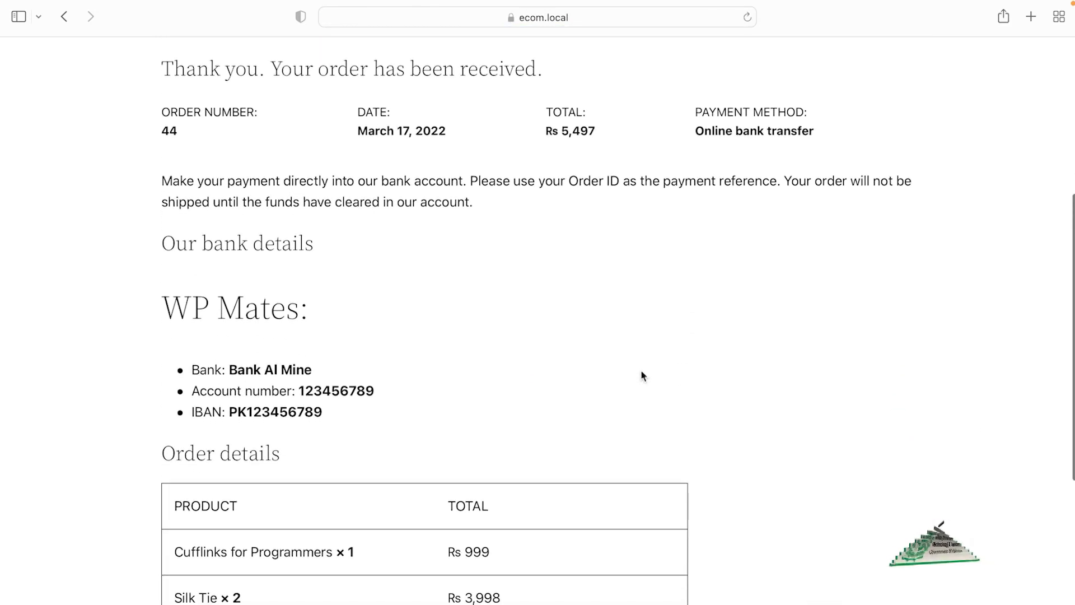
double_click(170, 130)
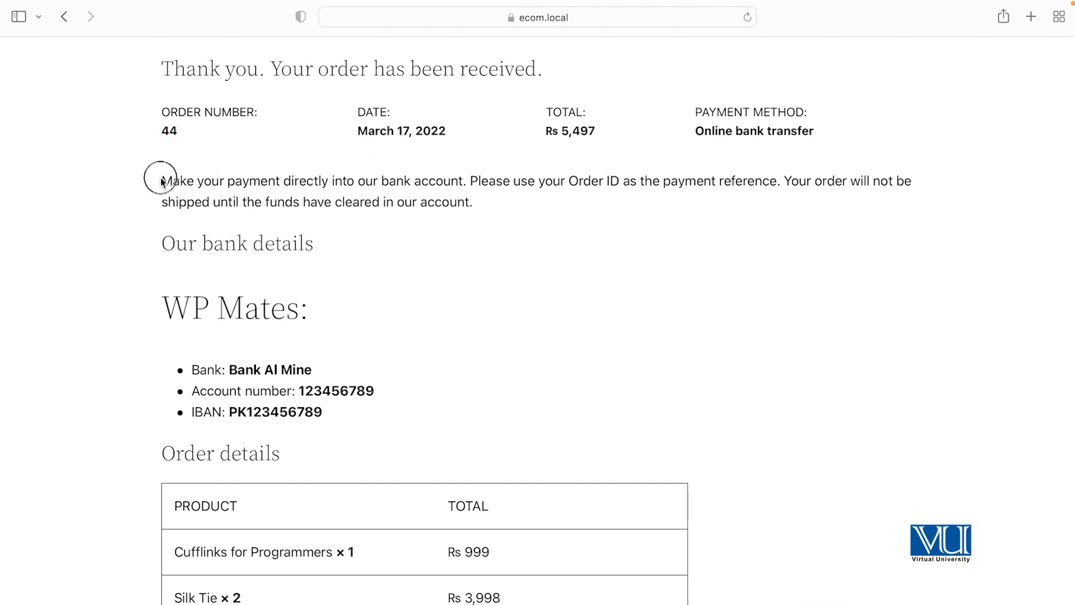
drag(161, 181, 485, 197)
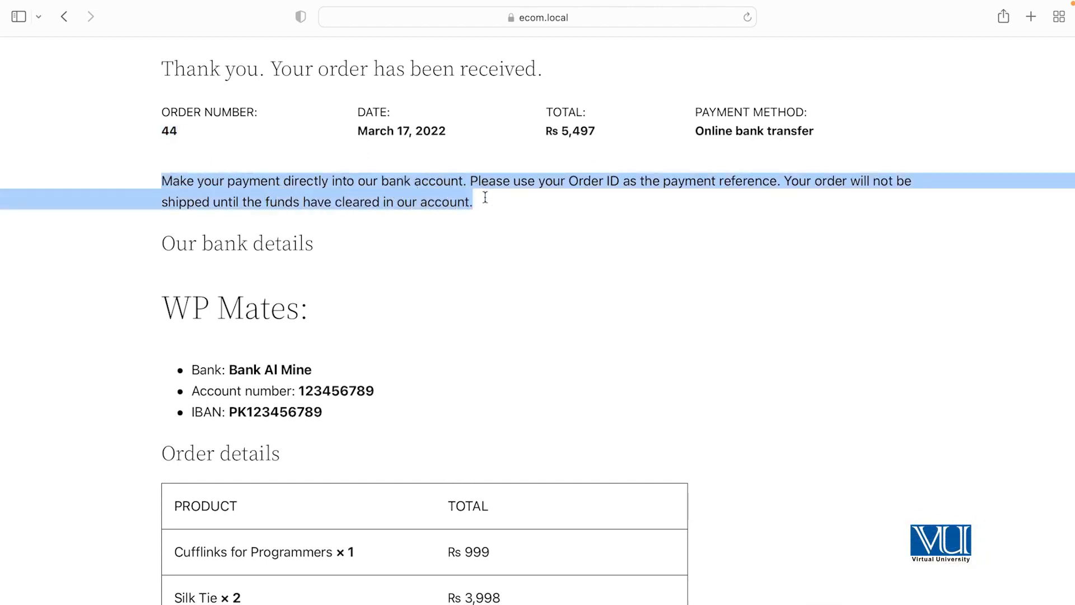
click(485, 197)
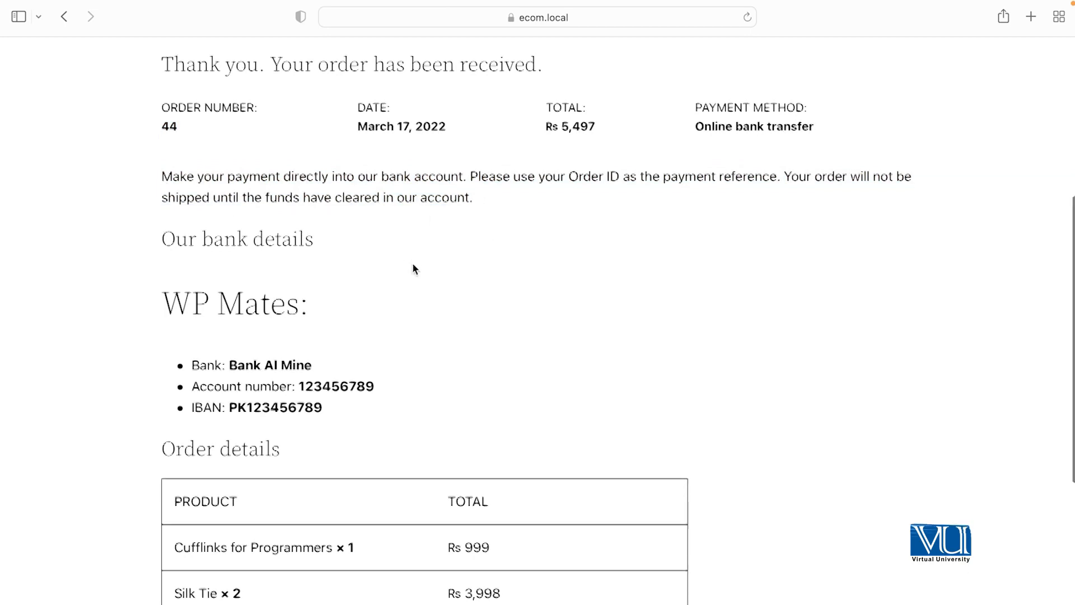
Step: Review the WP Mates account name, account number, IBAN and the XYZ Courier note
scroll(413, 267, down, 2)
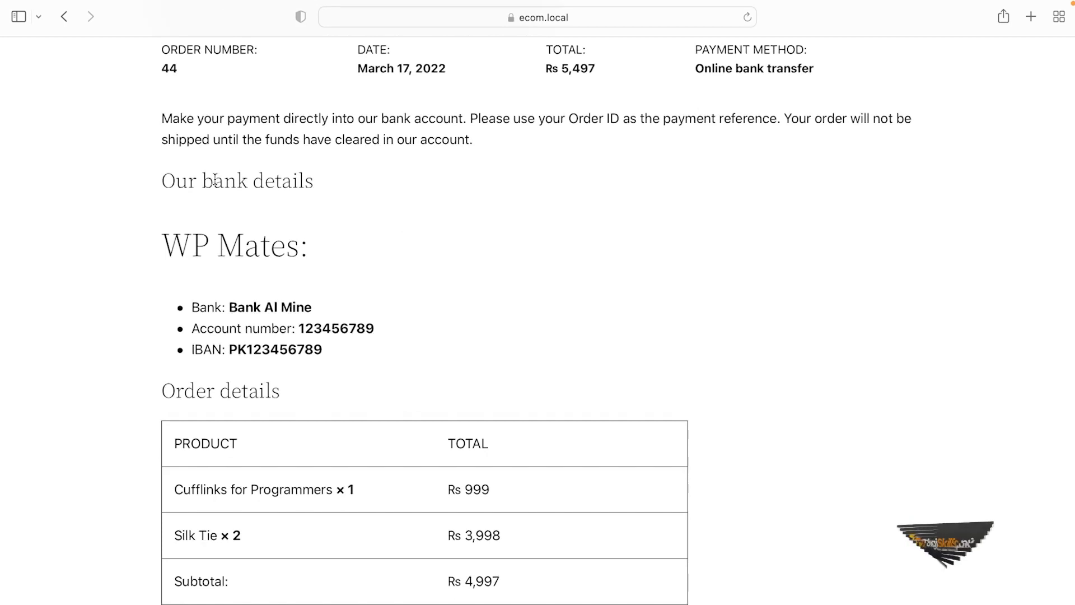
drag(167, 245, 300, 237)
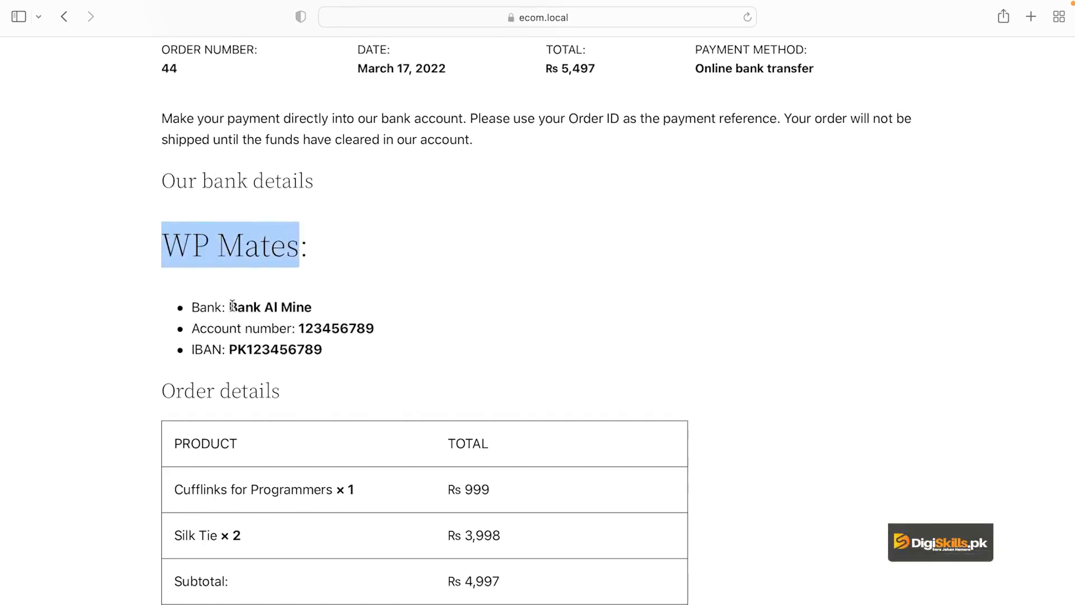
drag(231, 306, 345, 330)
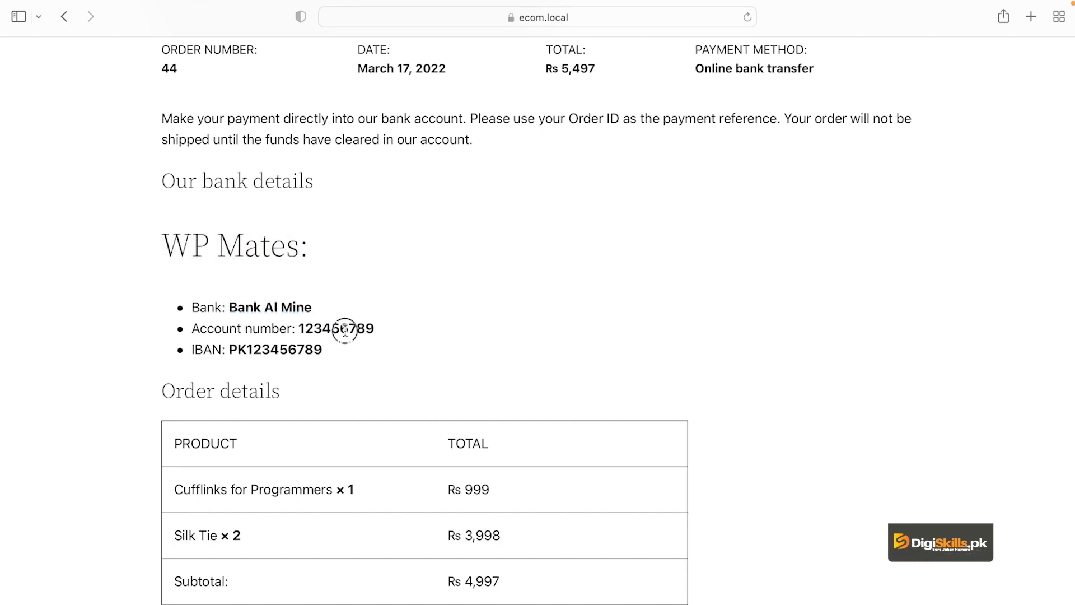
double_click(301, 350)
scroll(380, 384, down, 3)
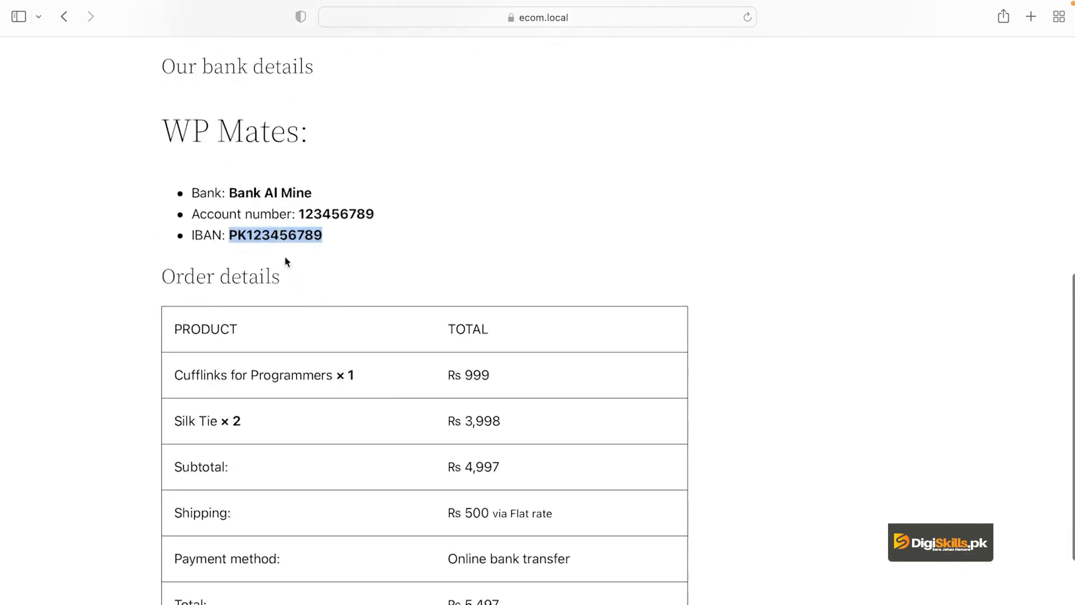
scroll(368, 476, down, 5)
scroll(368, 475, up, 9)
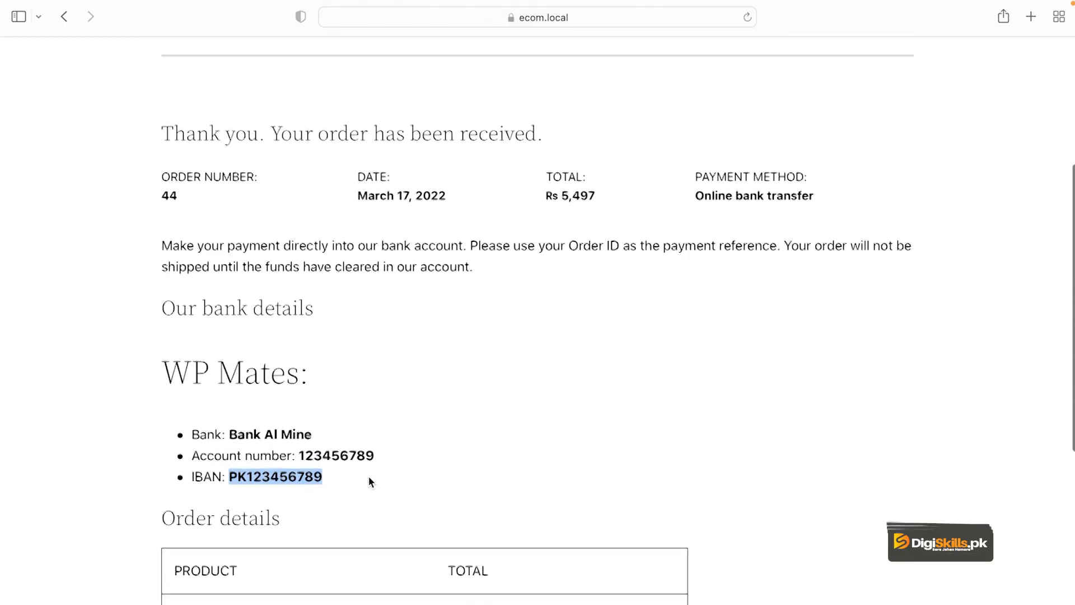
scroll(369, 476, up, 4)
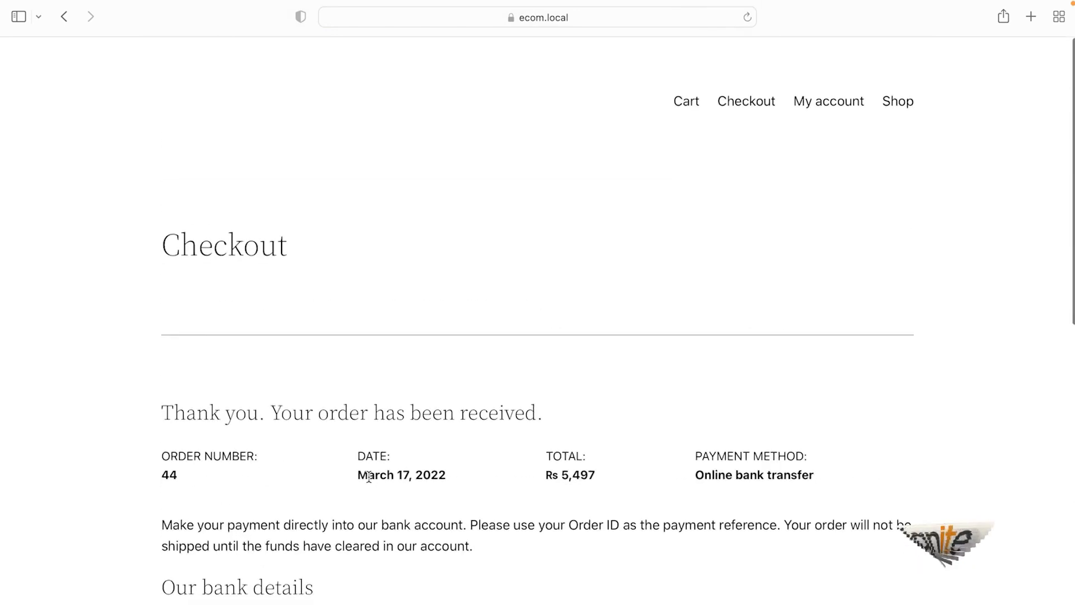
scroll(369, 476, down, 3)
scroll(368, 476, down, 4)
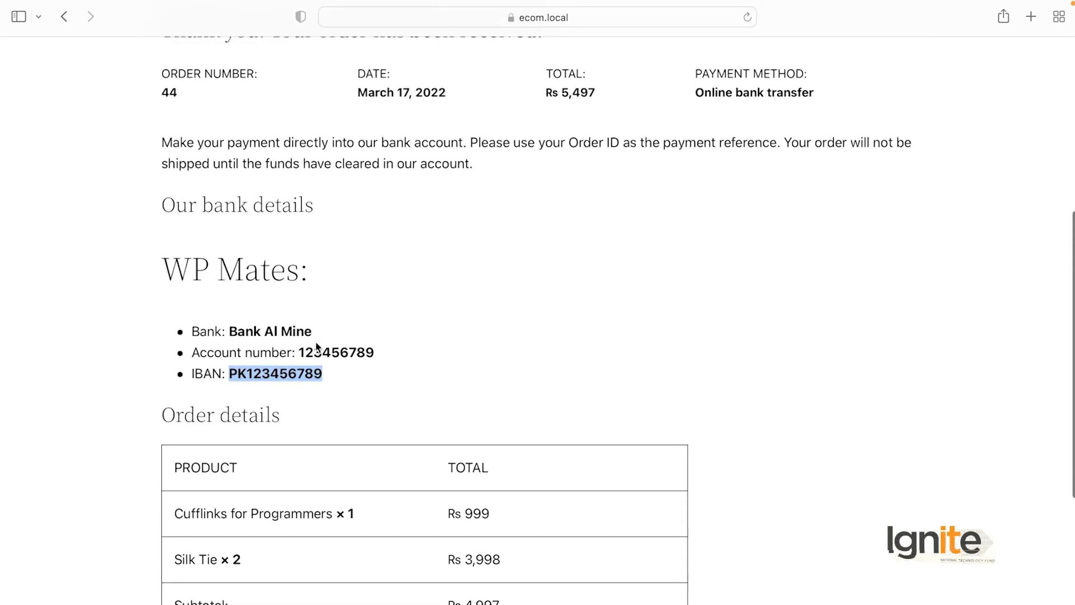
scroll(347, 437, up, 2)
click(341, 416)
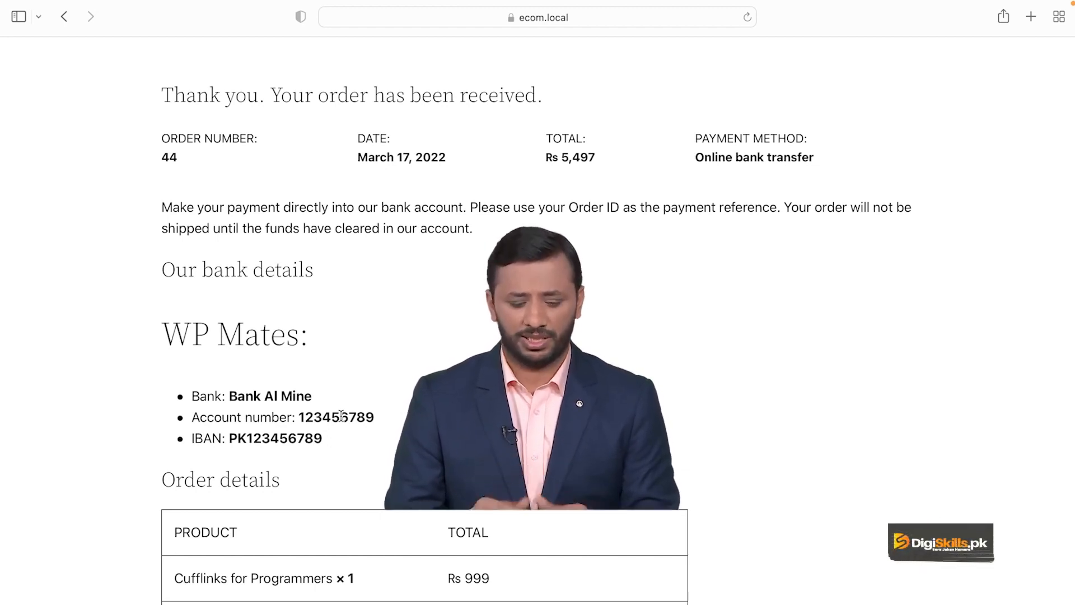
scroll(445, 421, down, 5)
scroll(444, 418, up, 12)
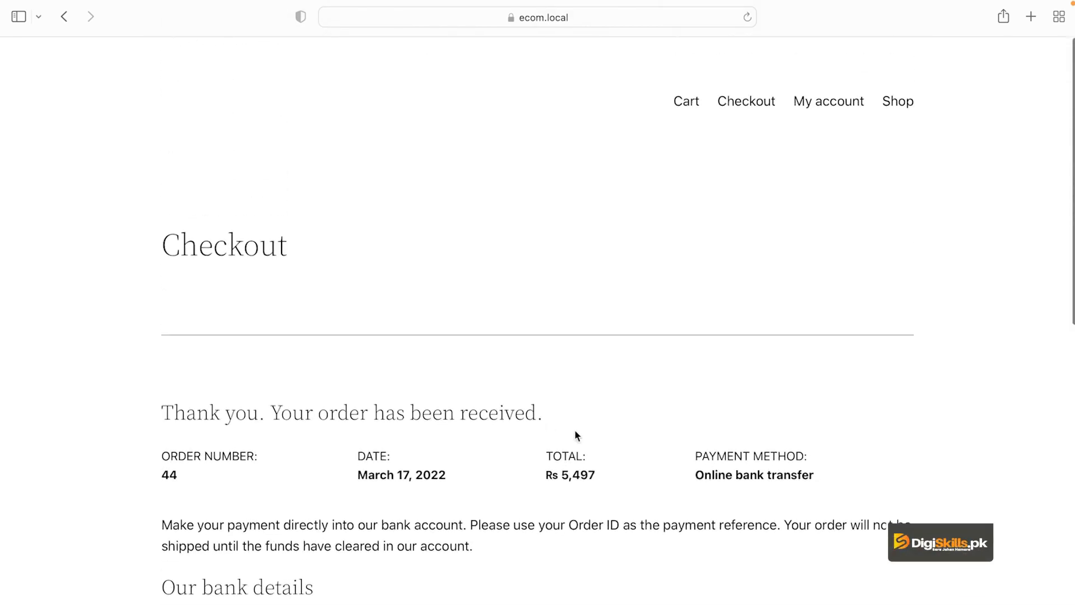
scroll(575, 431, down, 10)
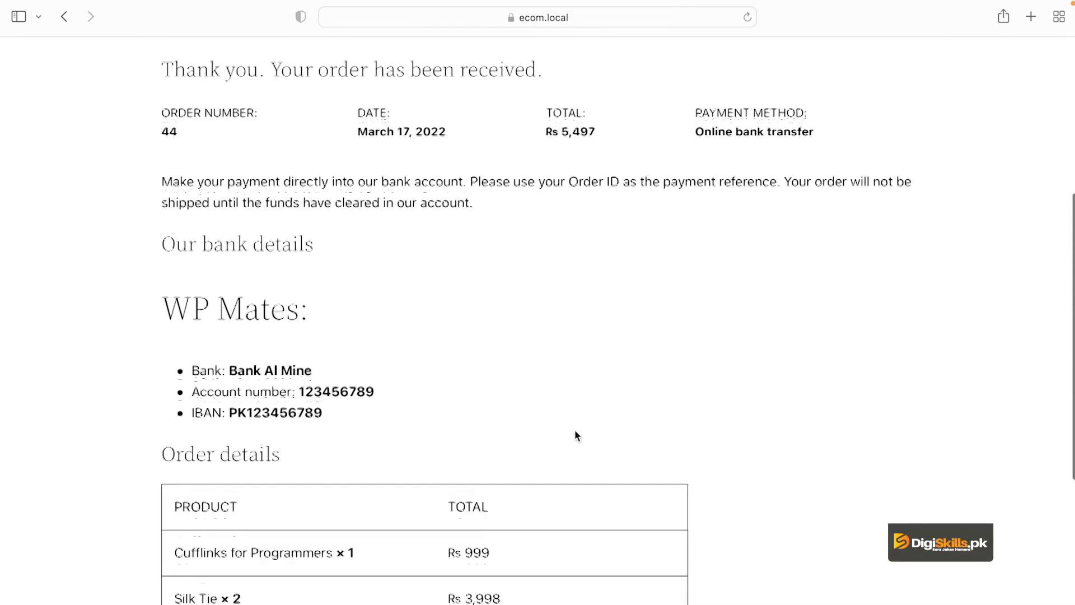
scroll(575, 435, down, 7)
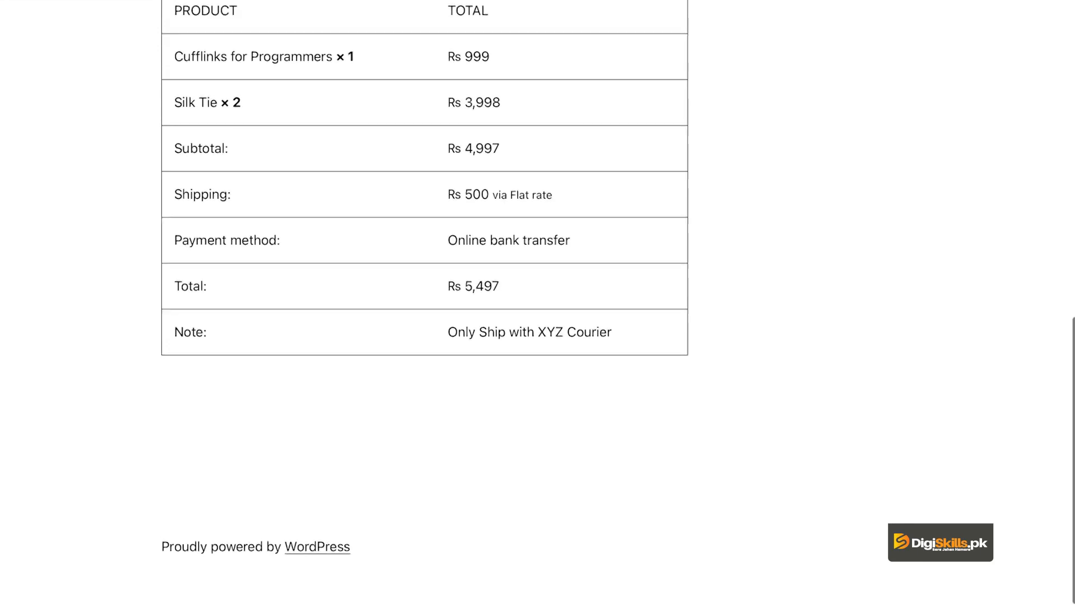
mouse_move(536, 588)
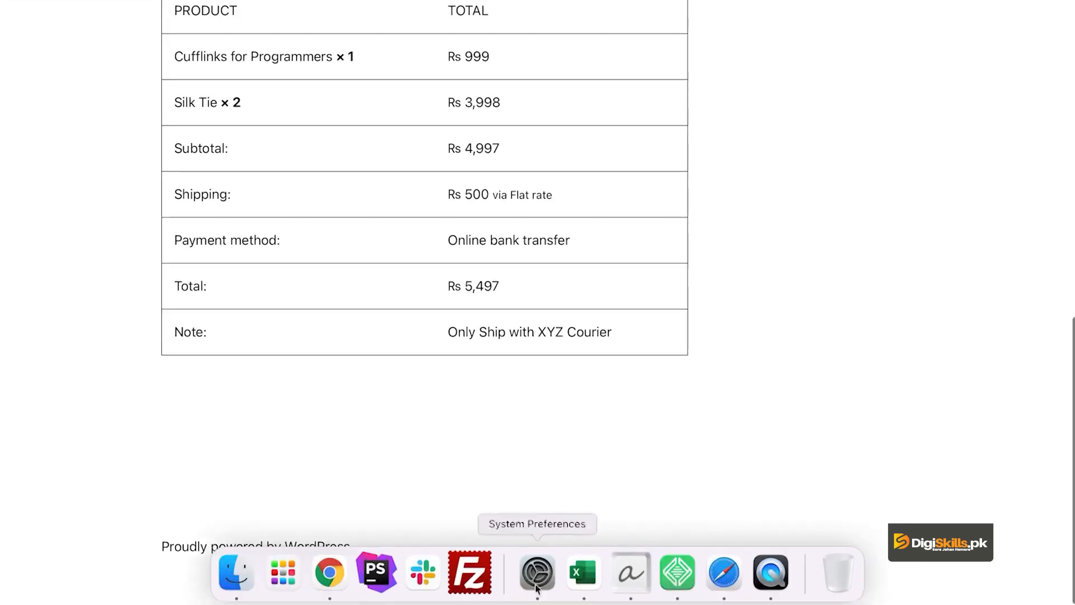
Step: In Chrome, change the cart's shipping state to Sindh and recalculate shipping
click(330, 571)
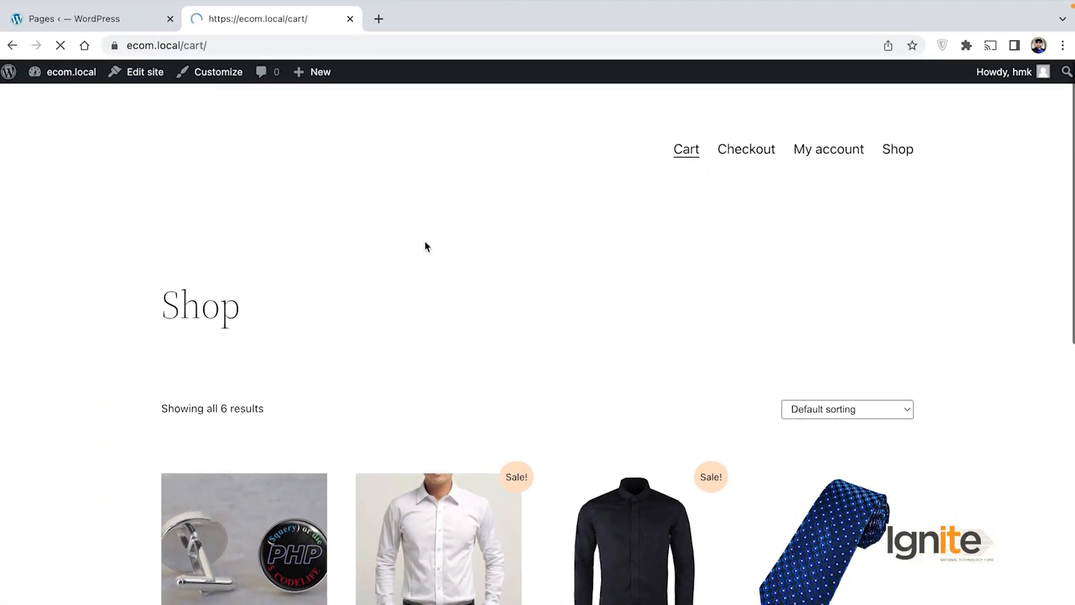
scroll(458, 284, down, 6)
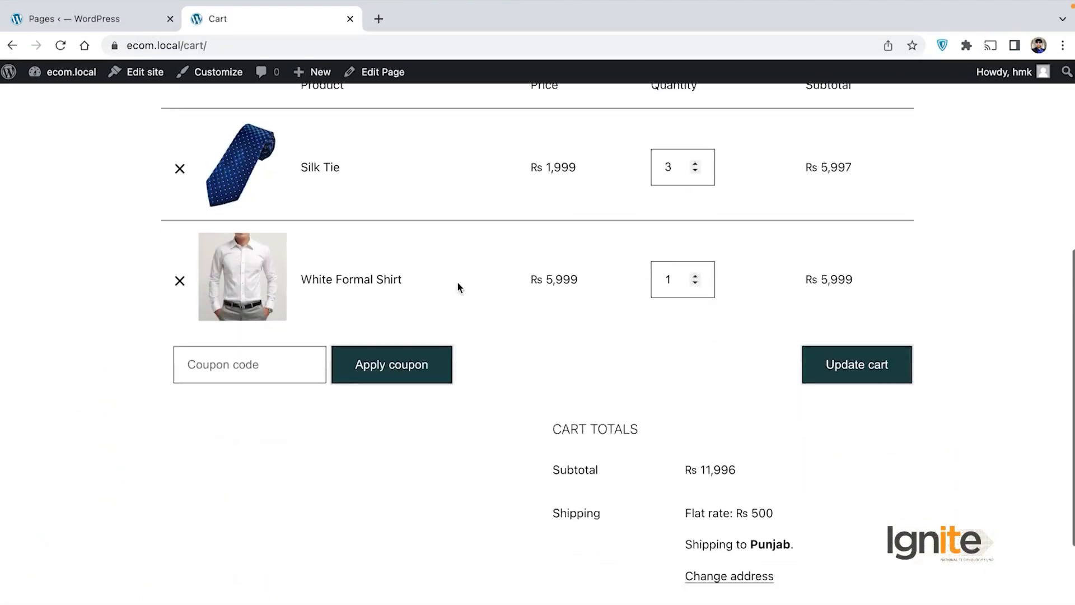
scroll(555, 401, down, 3)
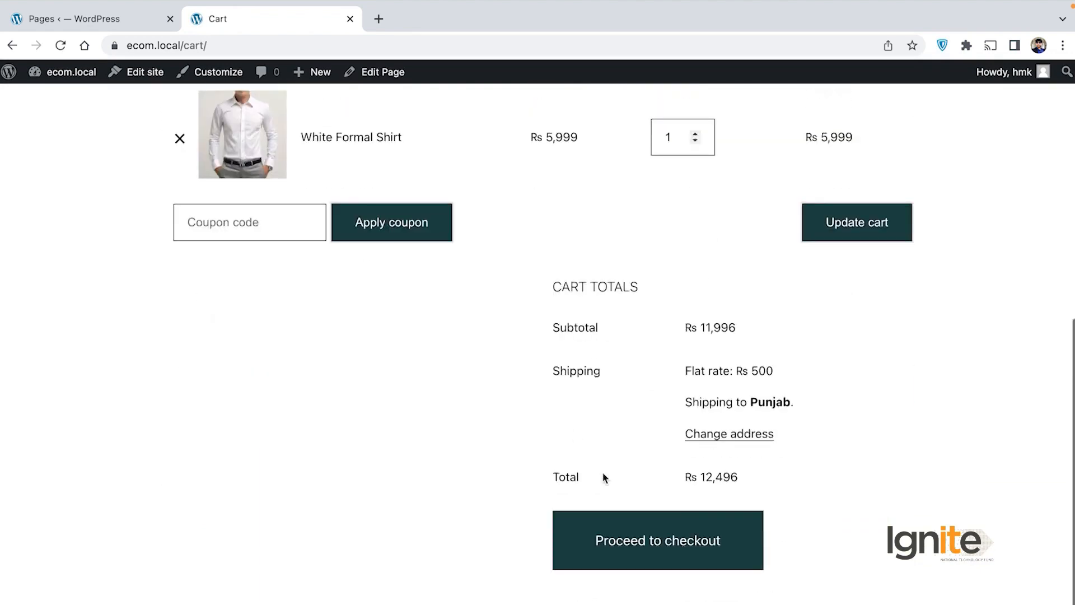
click(759, 436)
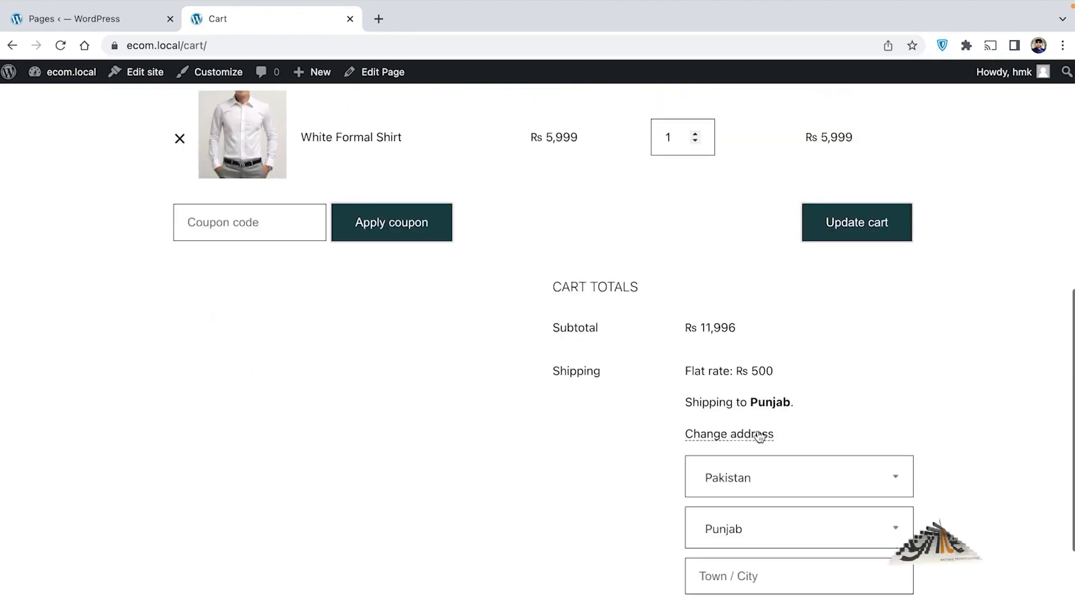
scroll(728, 440, down, 2)
click(767, 431)
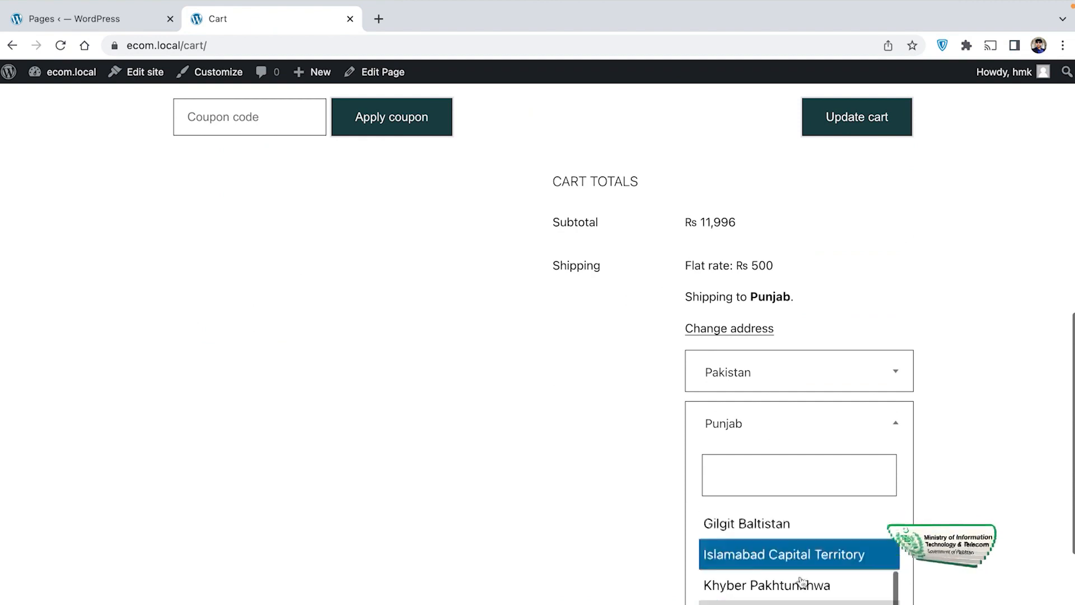
click(784, 604)
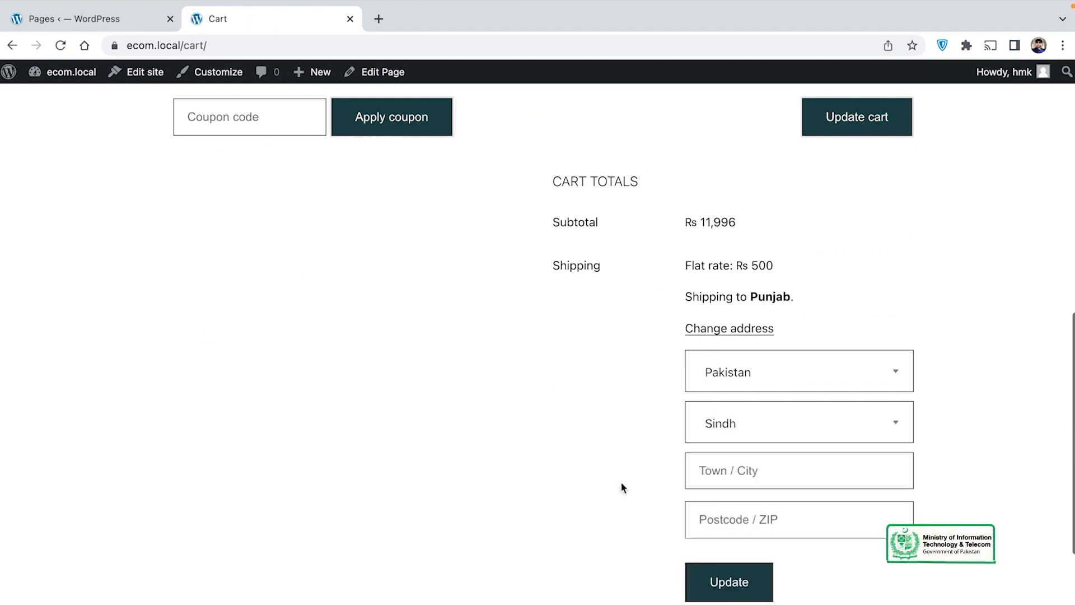
scroll(660, 470, down, 3)
click(718, 448)
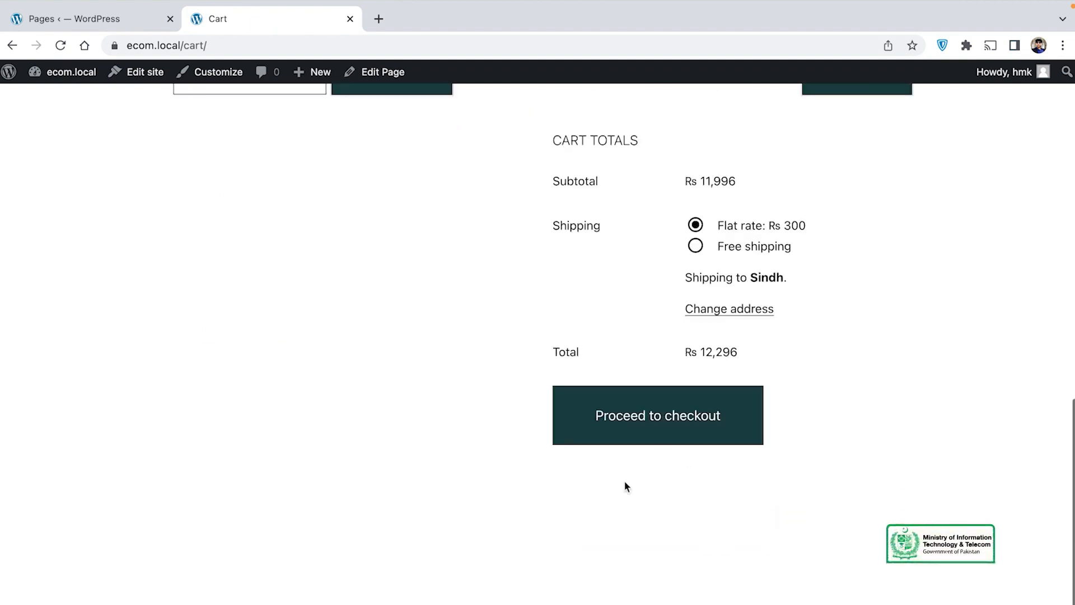
Step: Select Free shipping, bringing the cart total to Rs 11,996
click(696, 247)
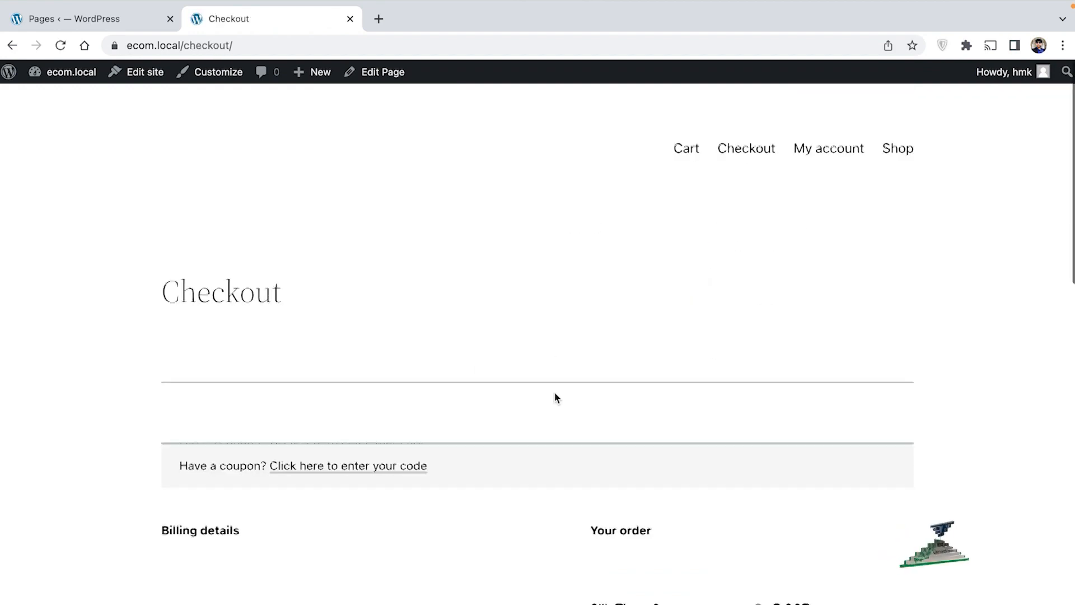
scroll(555, 392, down, 5)
scroll(554, 392, down, 4)
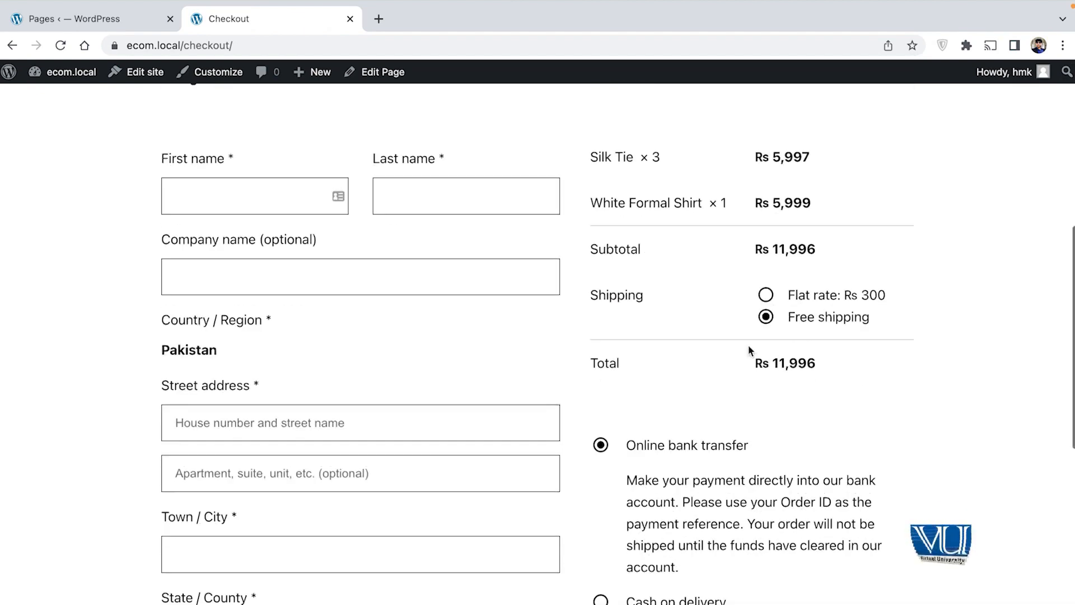
scroll(751, 349, down, 2)
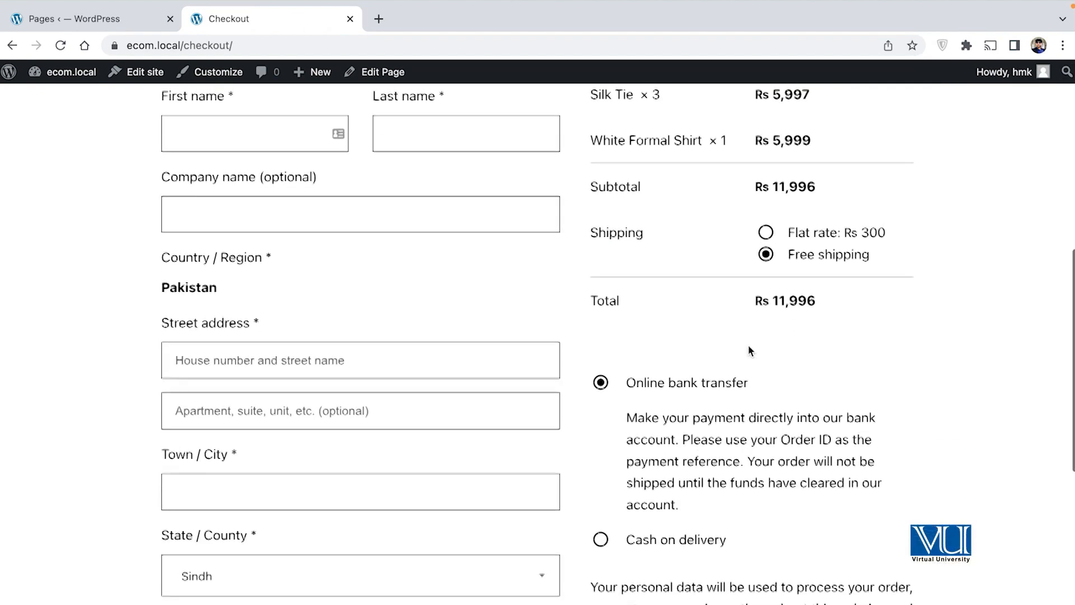
Step: Enter the customer's first and last name in the billing details
scroll(750, 350, up, 2)
scroll(750, 350, down, 10)
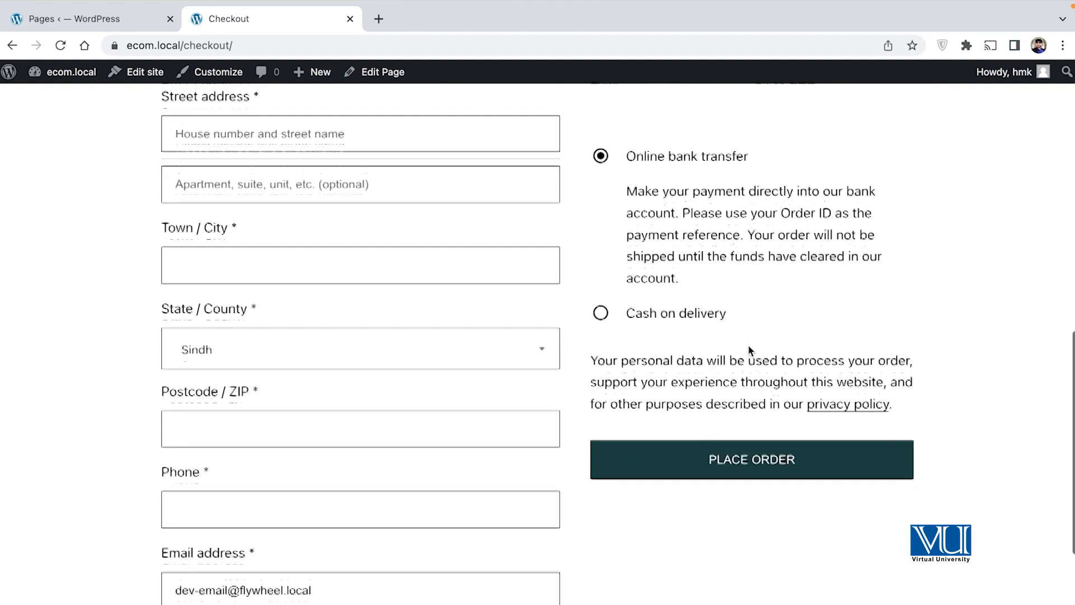
scroll(750, 350, up, 10)
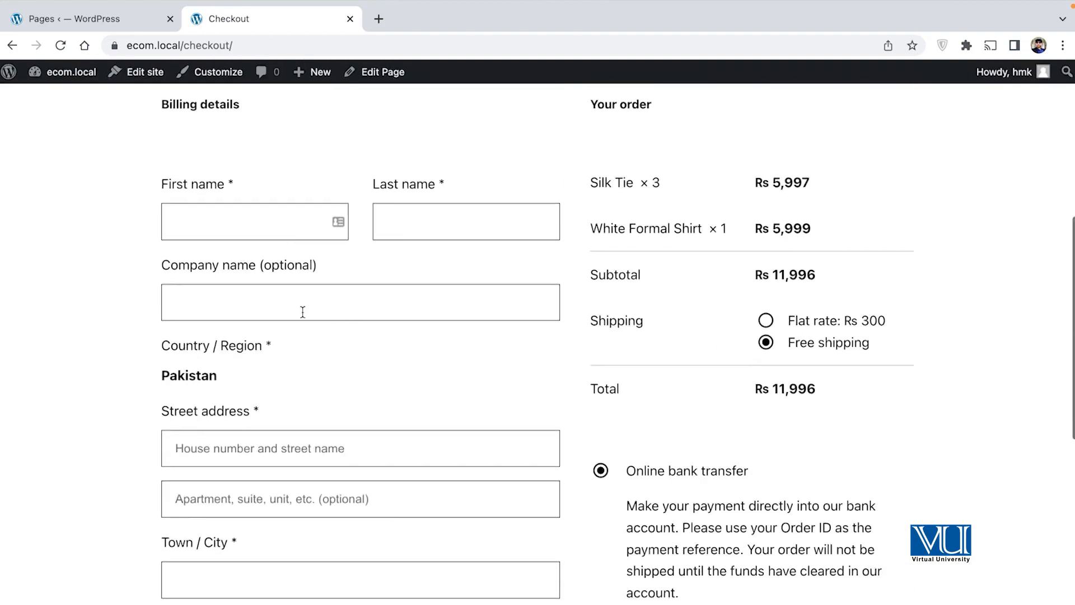
scroll(396, 303, up, 2)
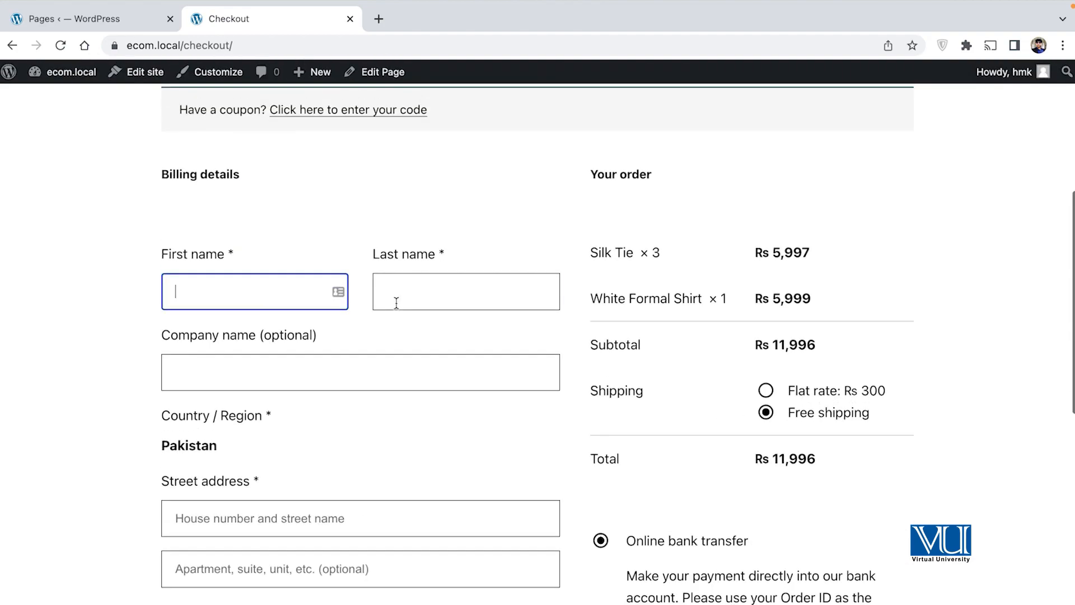
scroll(104, 306, up, 2)
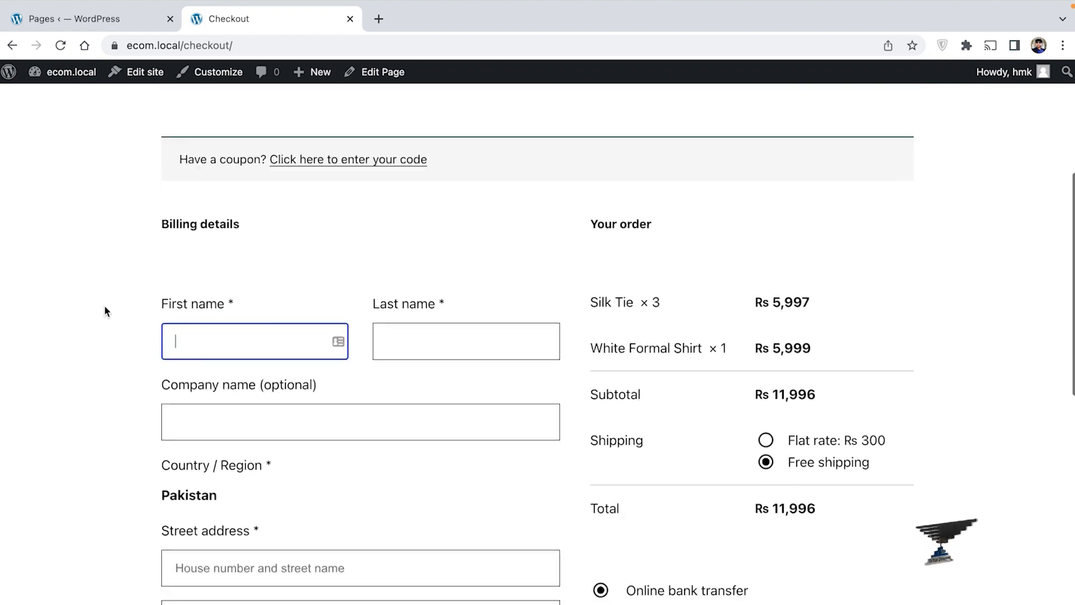
text(A)
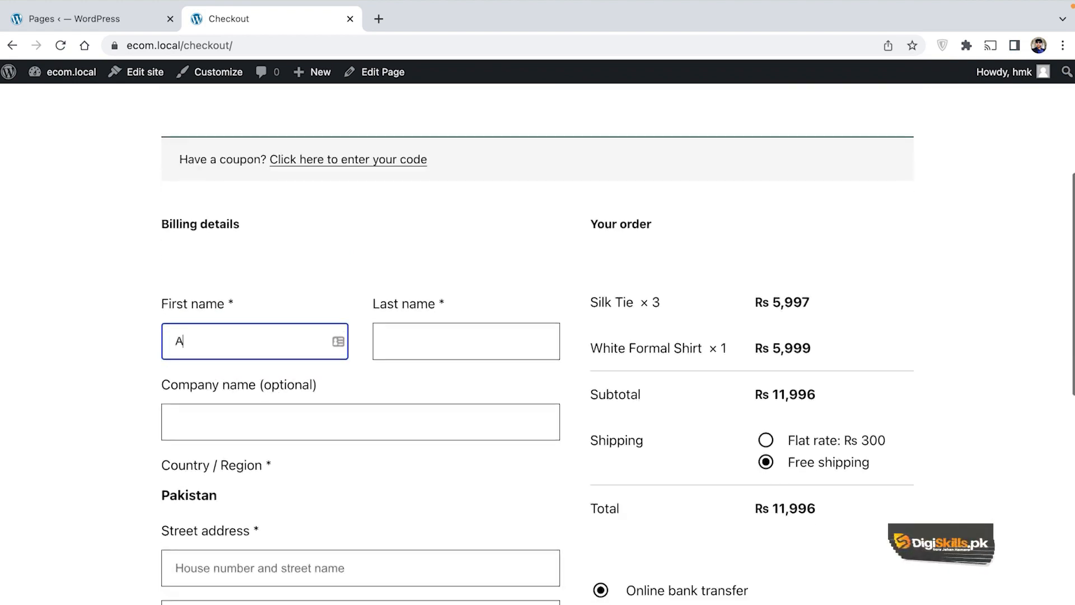
text(shar)
key(Tab)
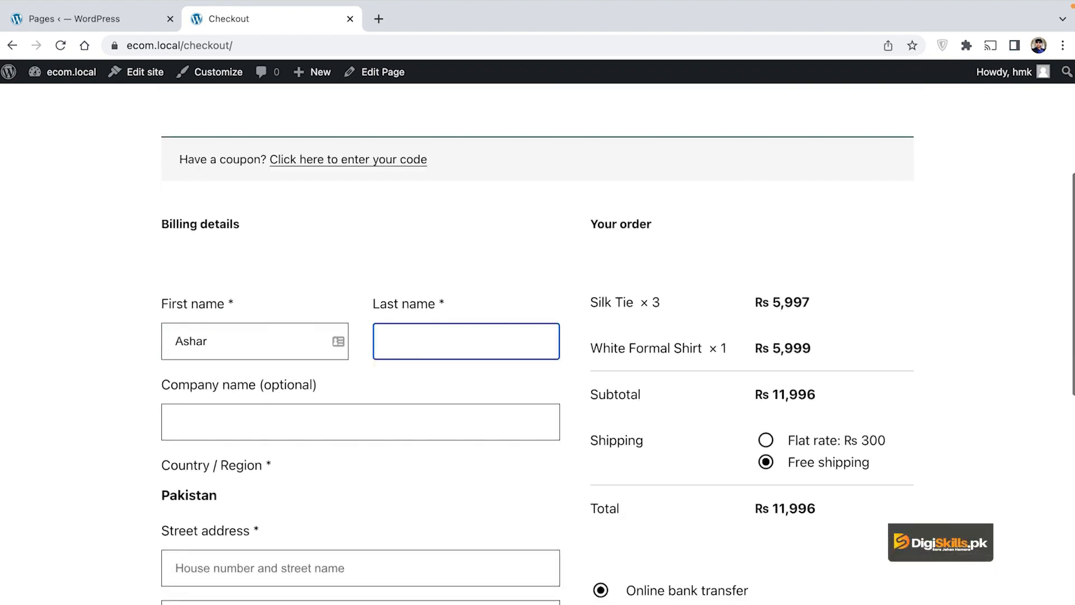
Step: Fill in company name MeshPros, the street address and the town / city
click(233, 419)
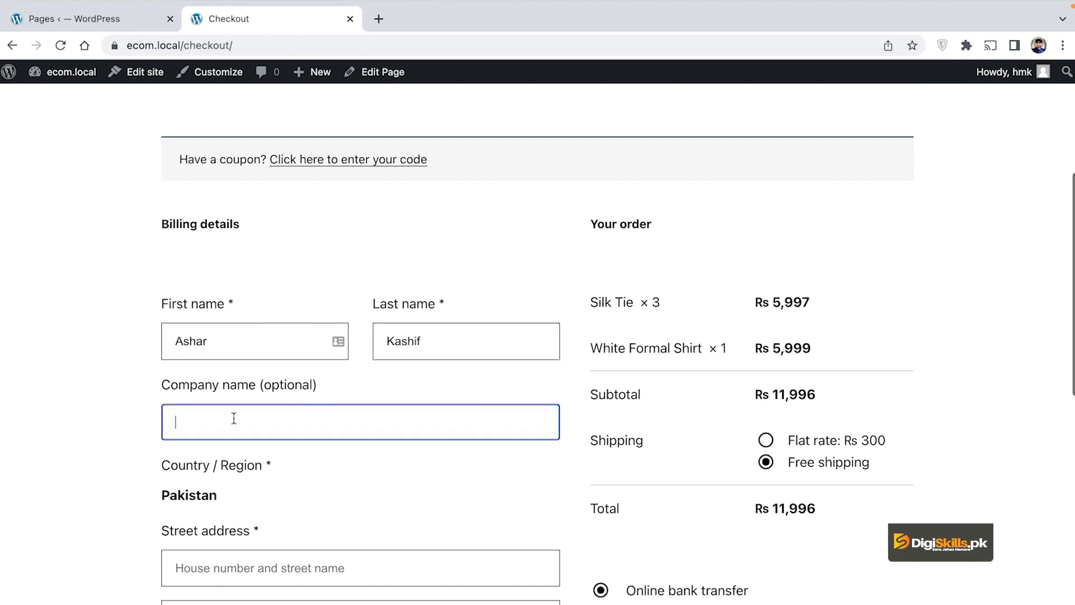
text(MeshPros)
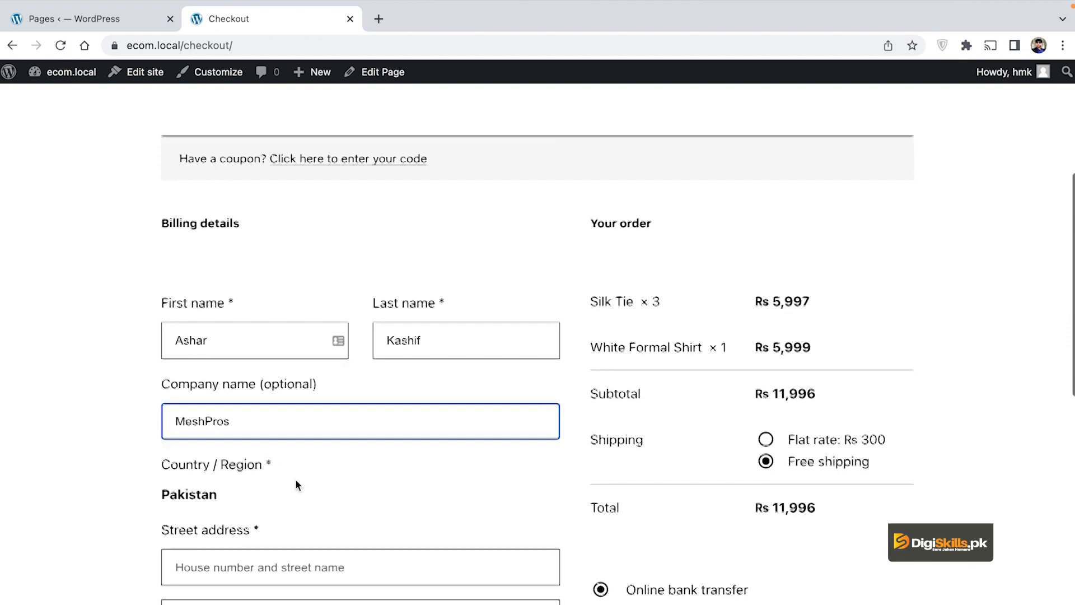
scroll(297, 484, down, 2)
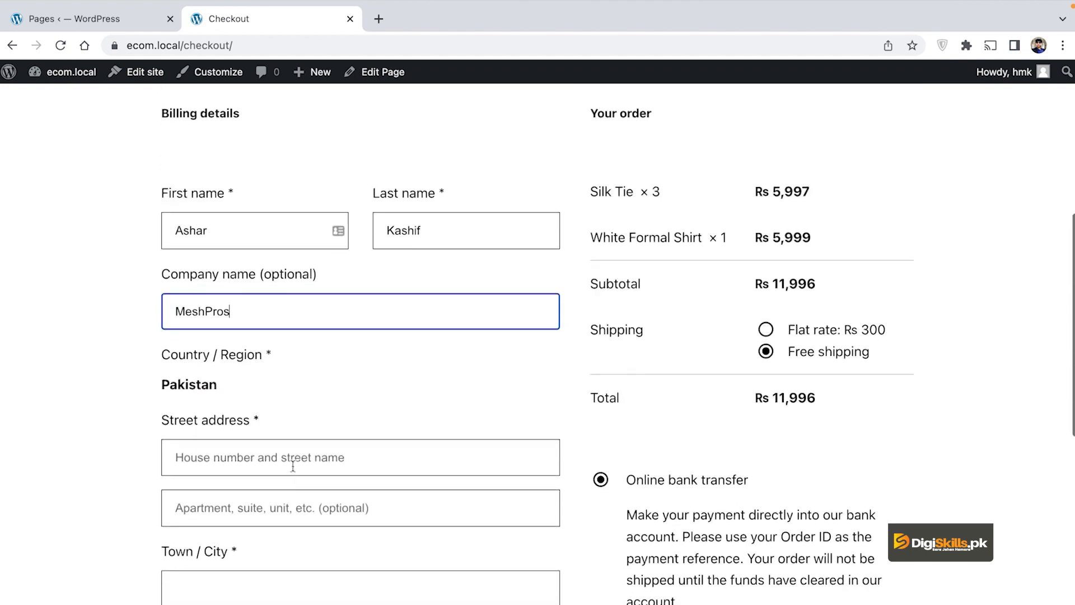
click(294, 453)
text(H)
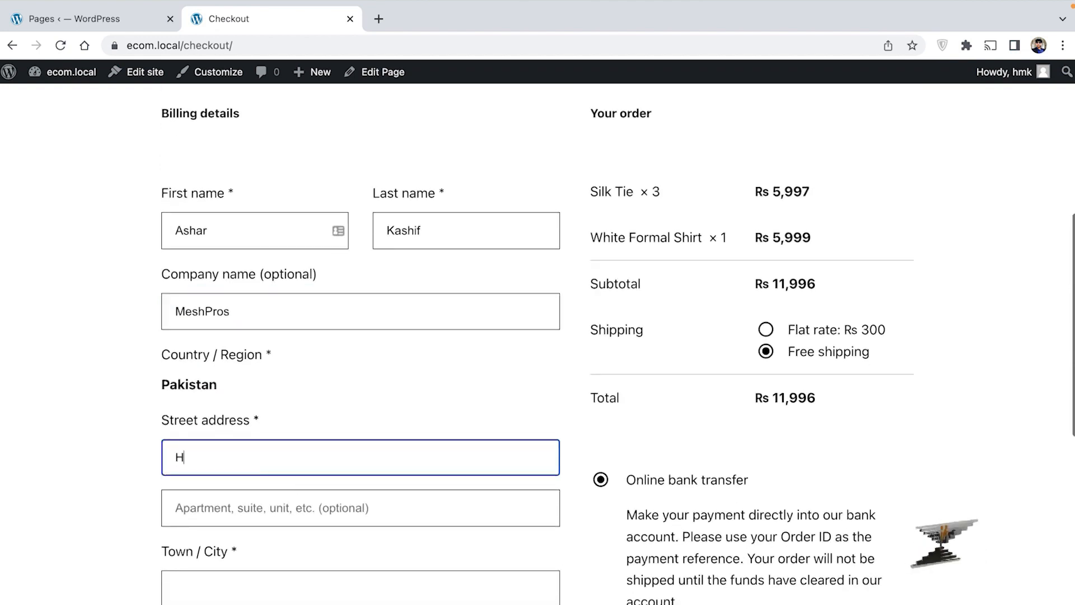
text(ouse 007 , Sukkur)
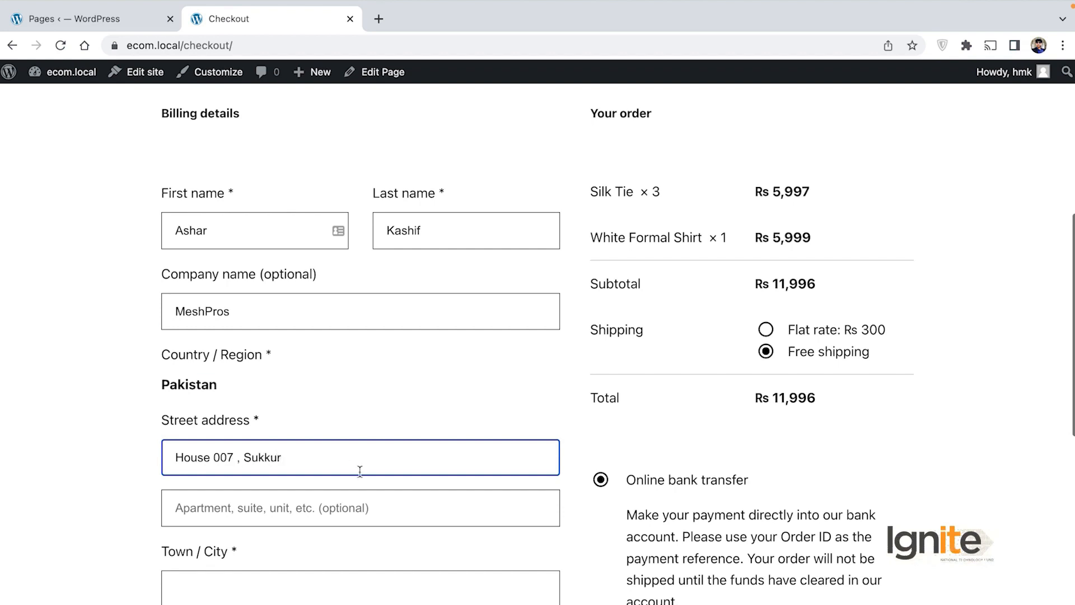
scroll(360, 471, down, 2)
click(280, 501)
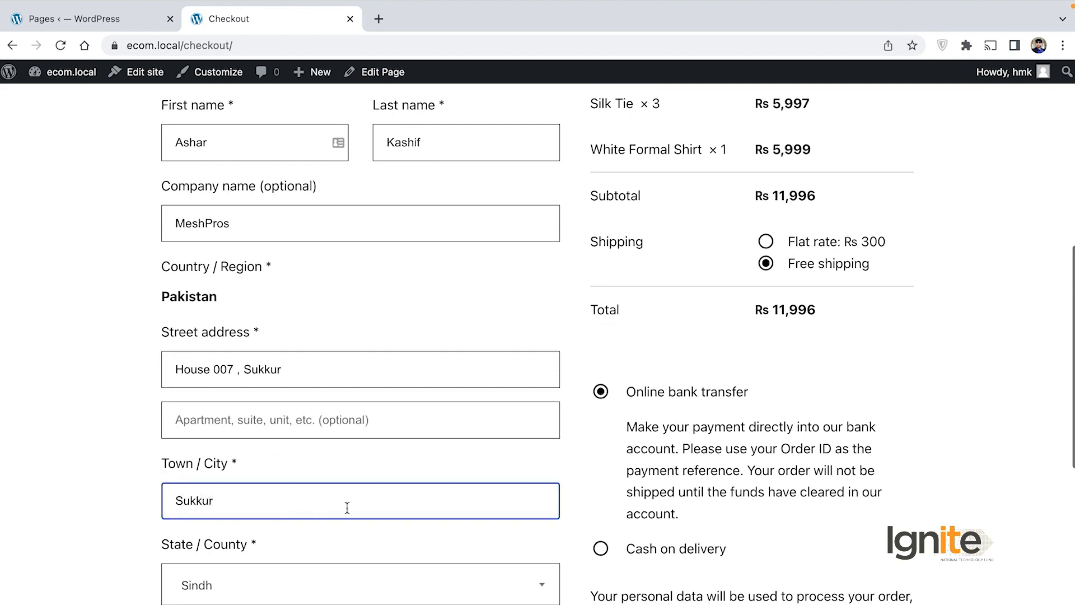
scroll(336, 498, down, 3)
Step: Enter billing postcode 67000, the customer's phone number and e-mail address
click(301, 548)
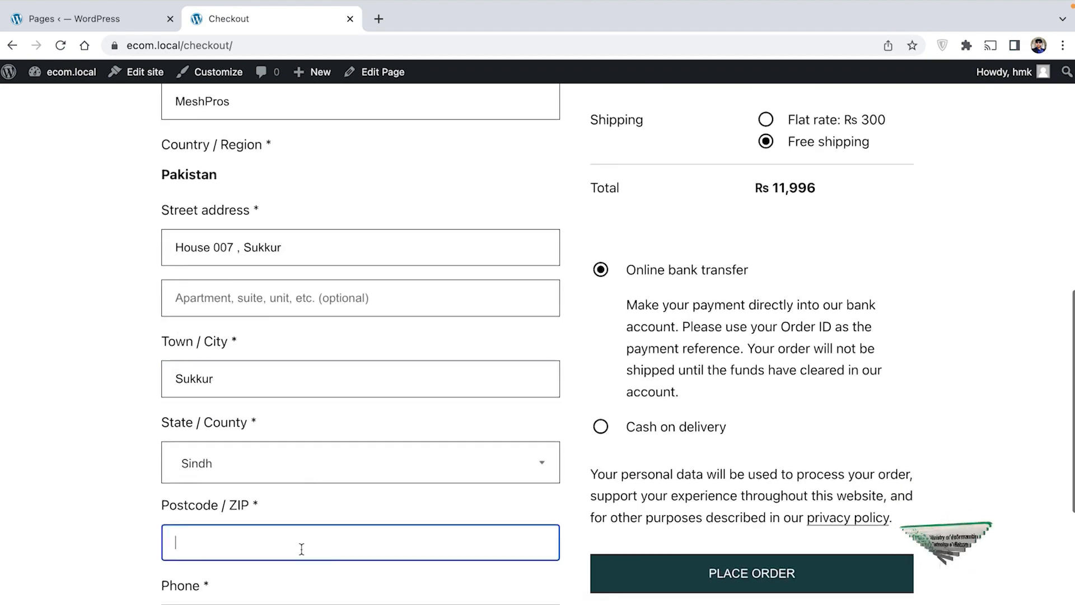
text(67000)
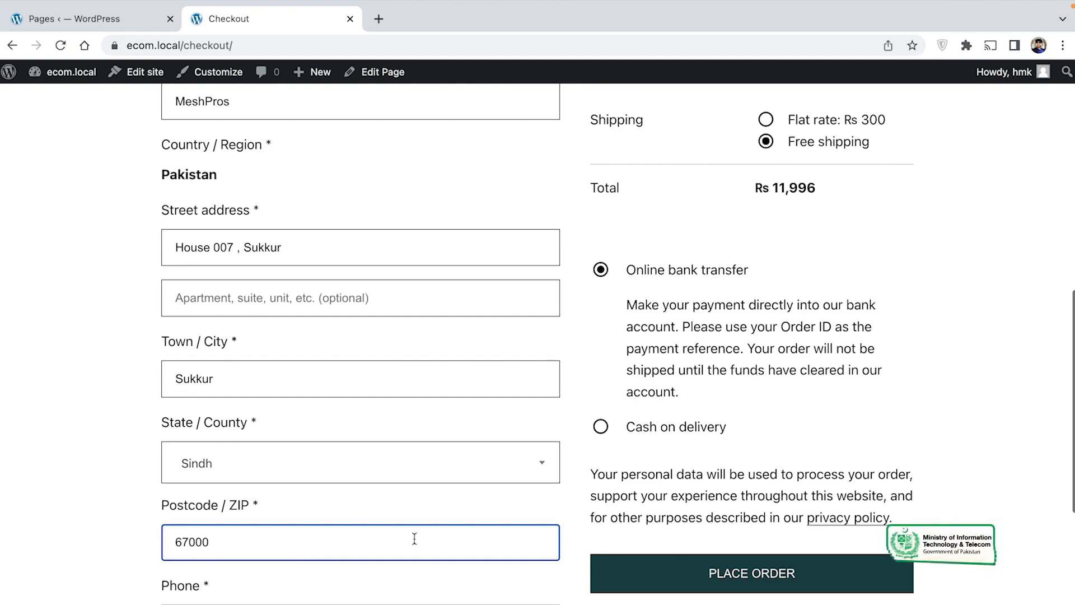
scroll(414, 538, down, 3)
click(355, 484)
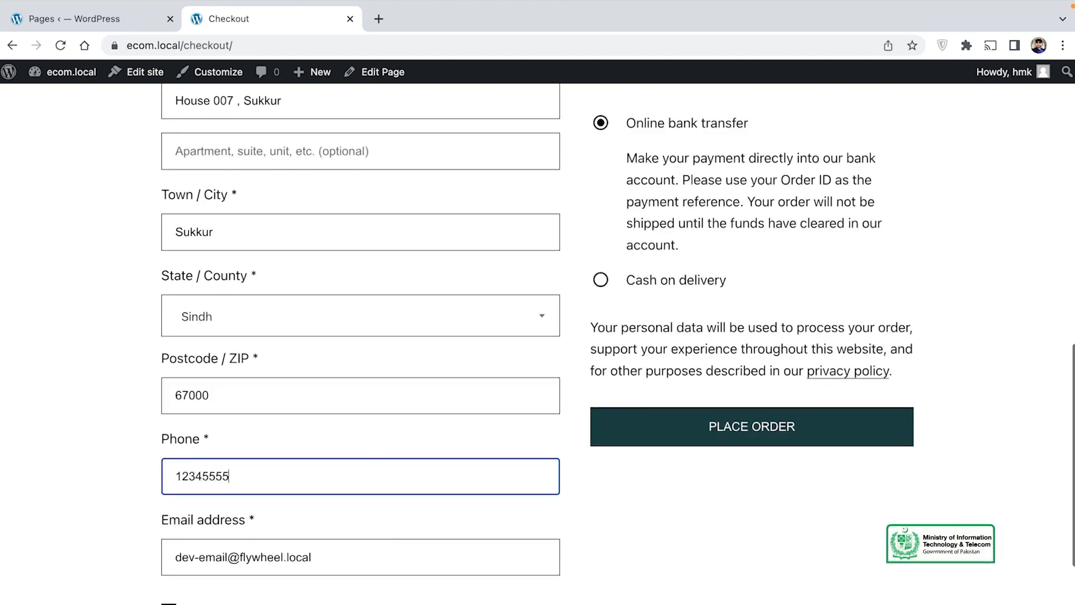
scroll(449, 543, down, 2)
drag(519, 470, 139, 463)
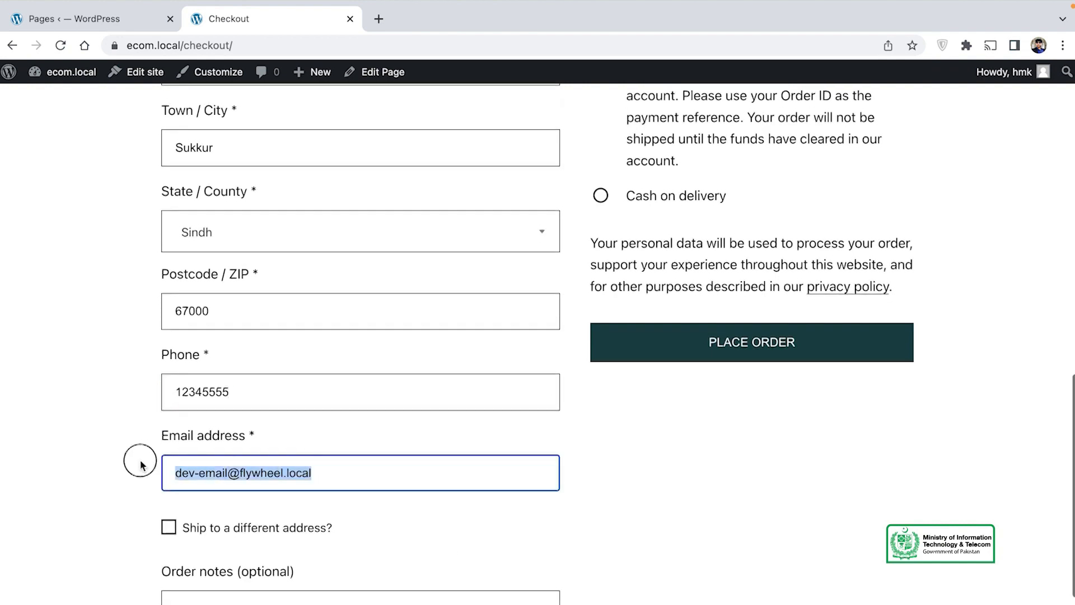
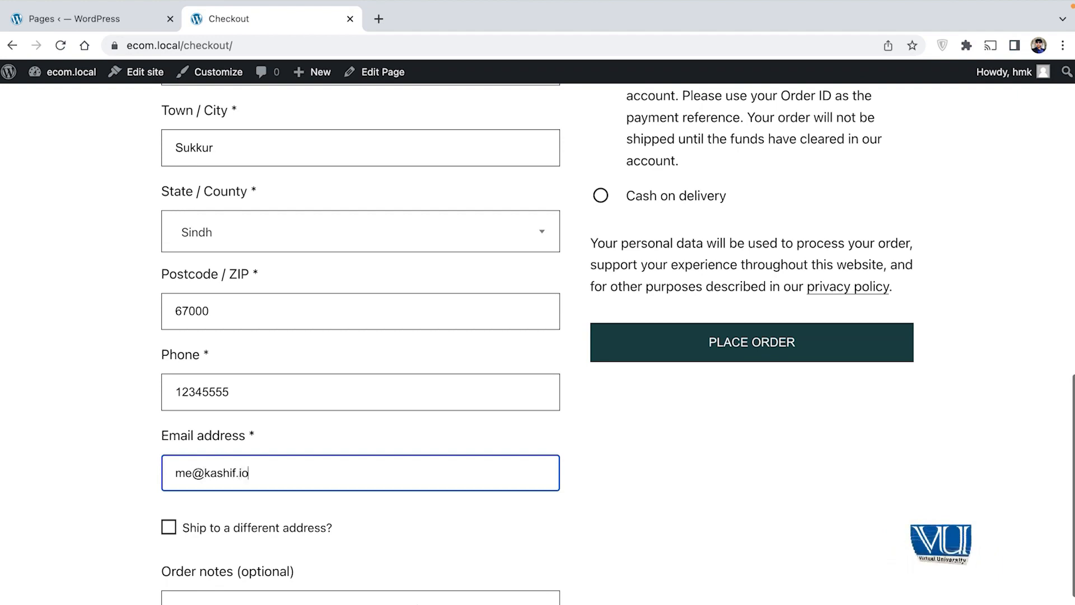
Step: Select Cash on delivery as the payment method
scroll(338, 473, down, 2)
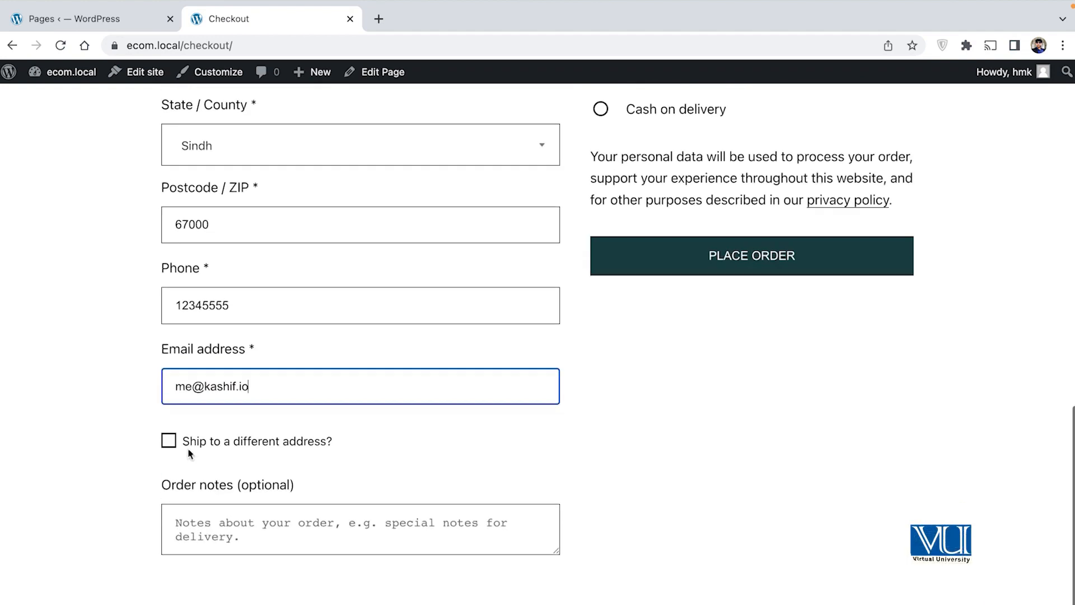
click(345, 520)
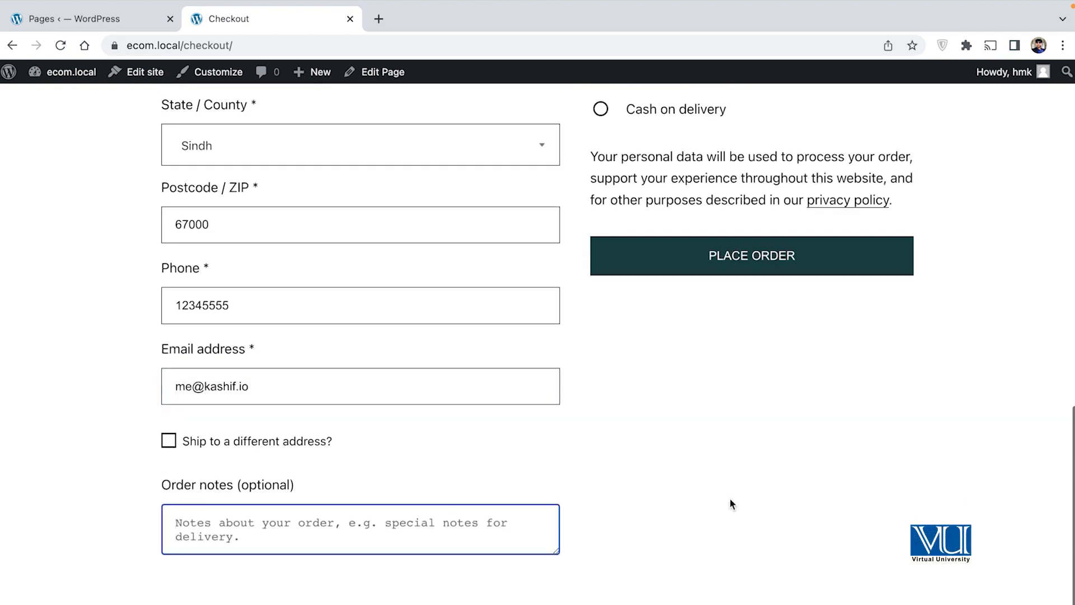
scroll(730, 499, up, 2)
scroll(730, 499, down, 1)
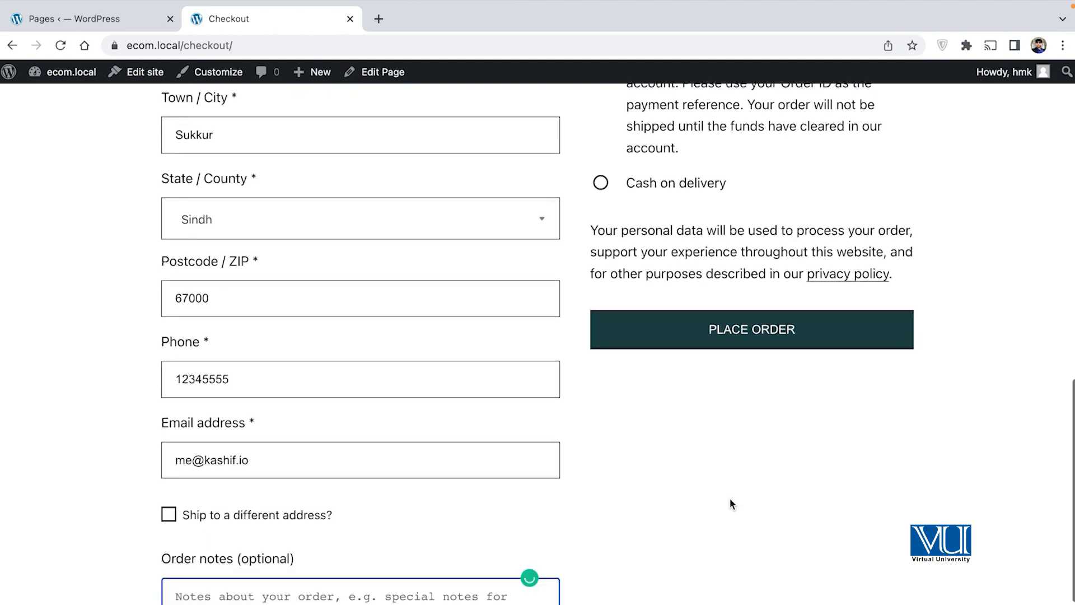
scroll(731, 499, up, 1)
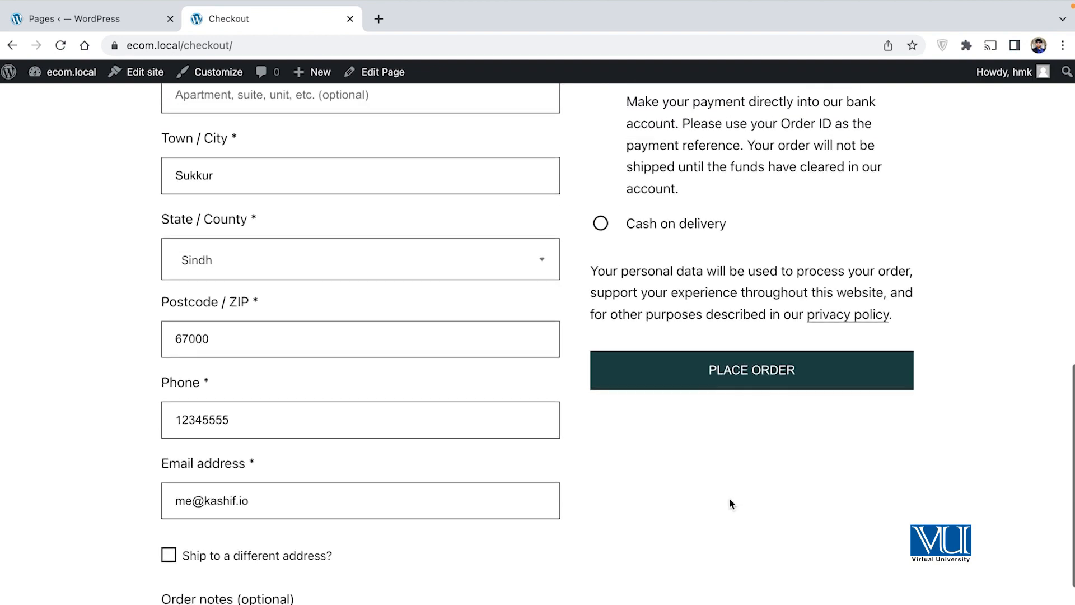
click(601, 223)
scroll(752, 411, up, 2)
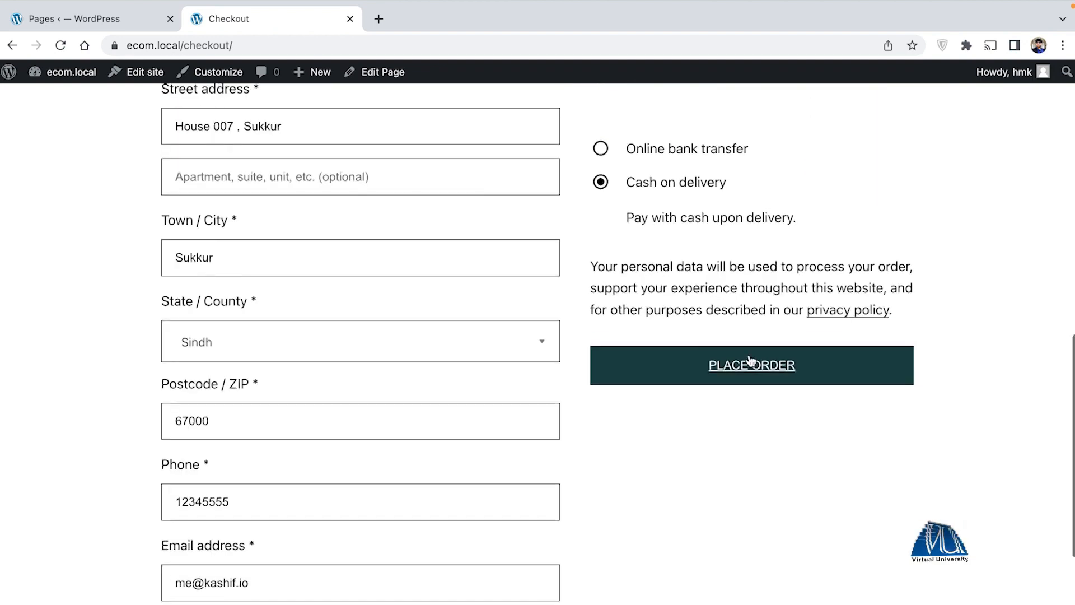
Step: Place the cash-on-delivery order to reach the order 45 confirmation
click(728, 372)
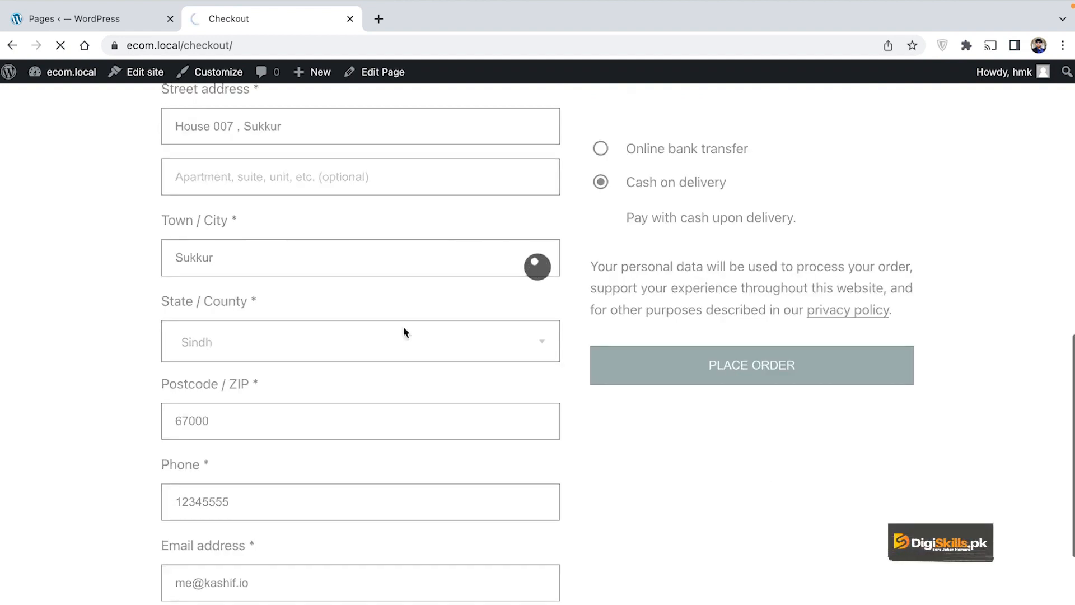
scroll(492, 391, down, 2)
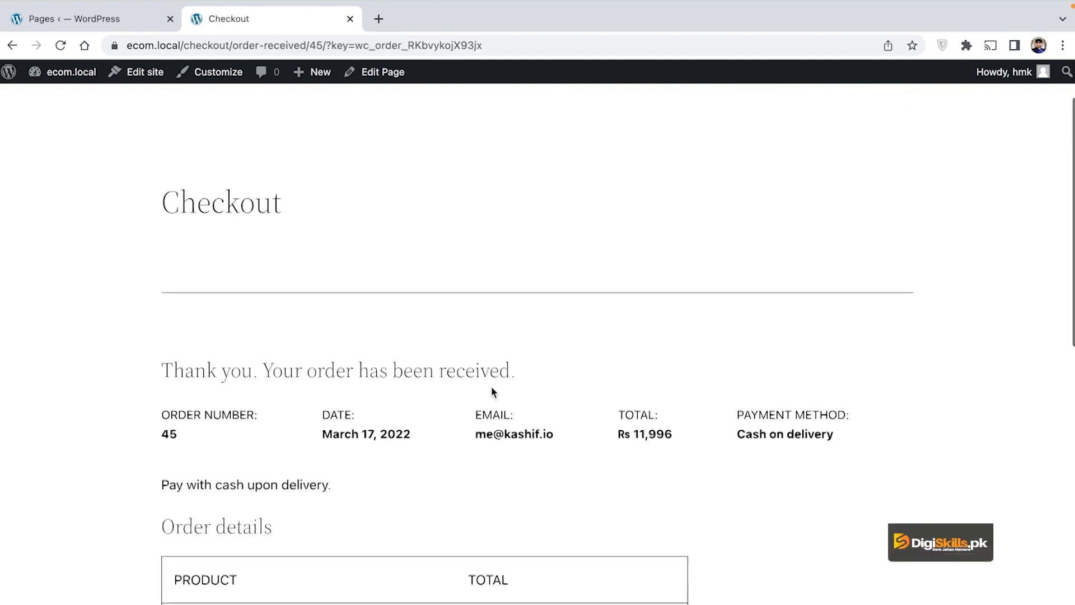
scroll(492, 391, down, 8)
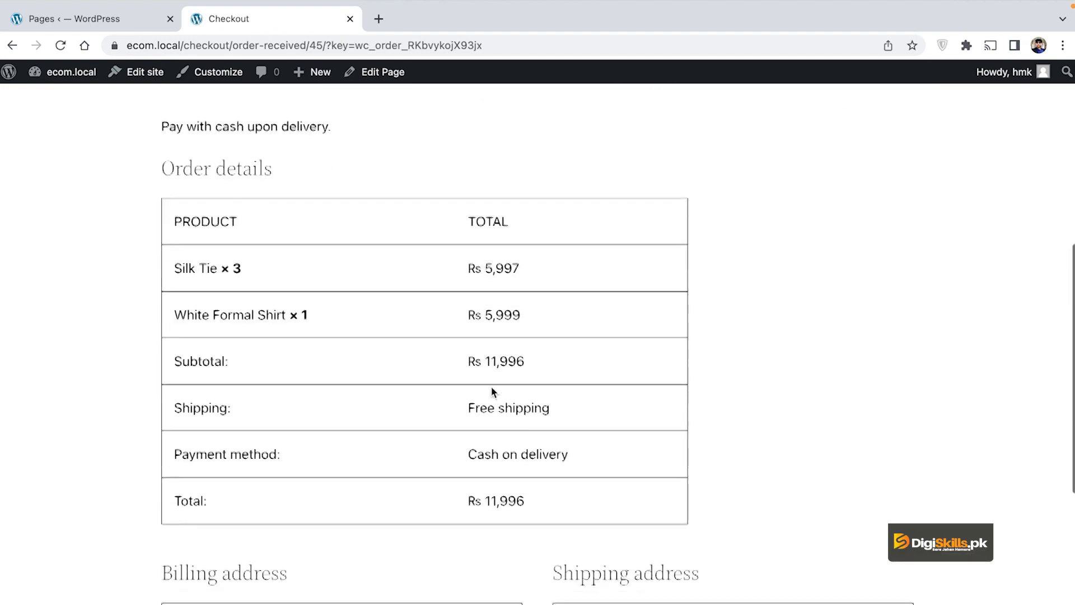
scroll(492, 392, down, 7)
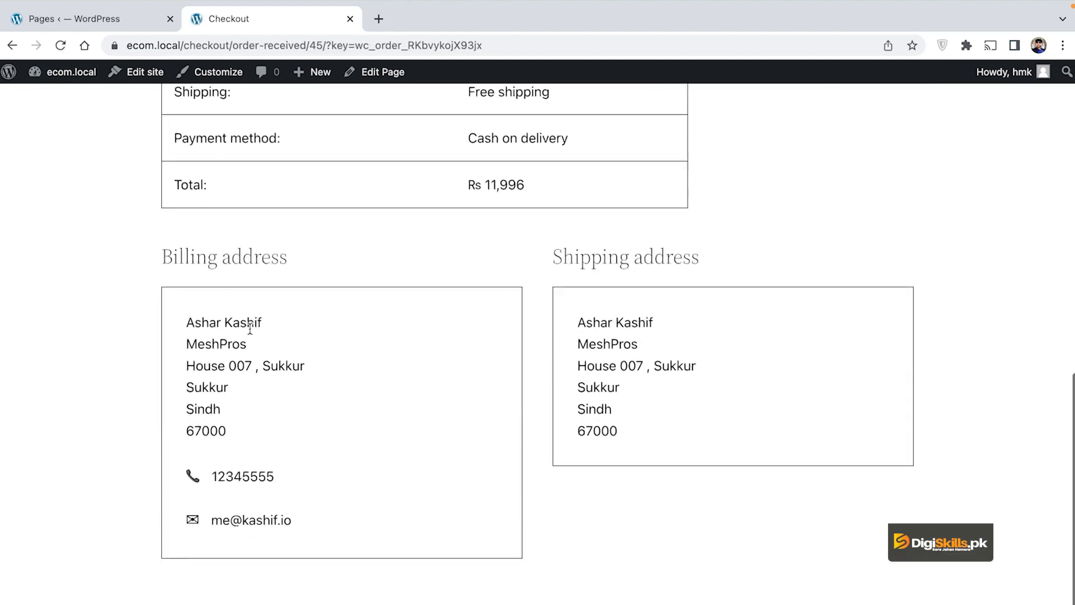
Step: Review the Sindh billing and shipping addresses, Rs 11,996 total and Cash on delivery
drag(190, 319, 264, 379)
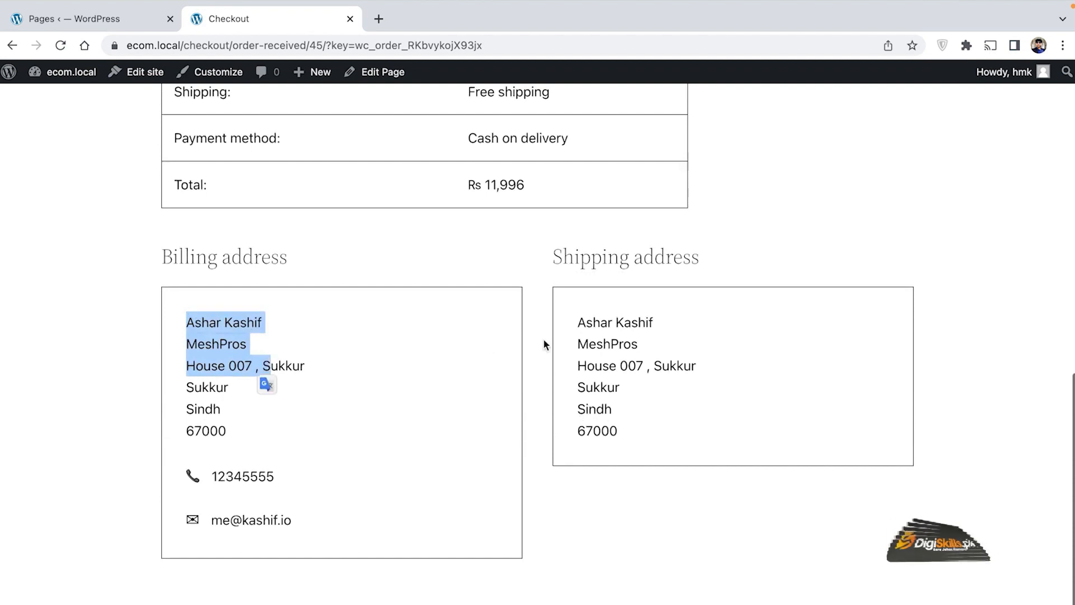
click(620, 324)
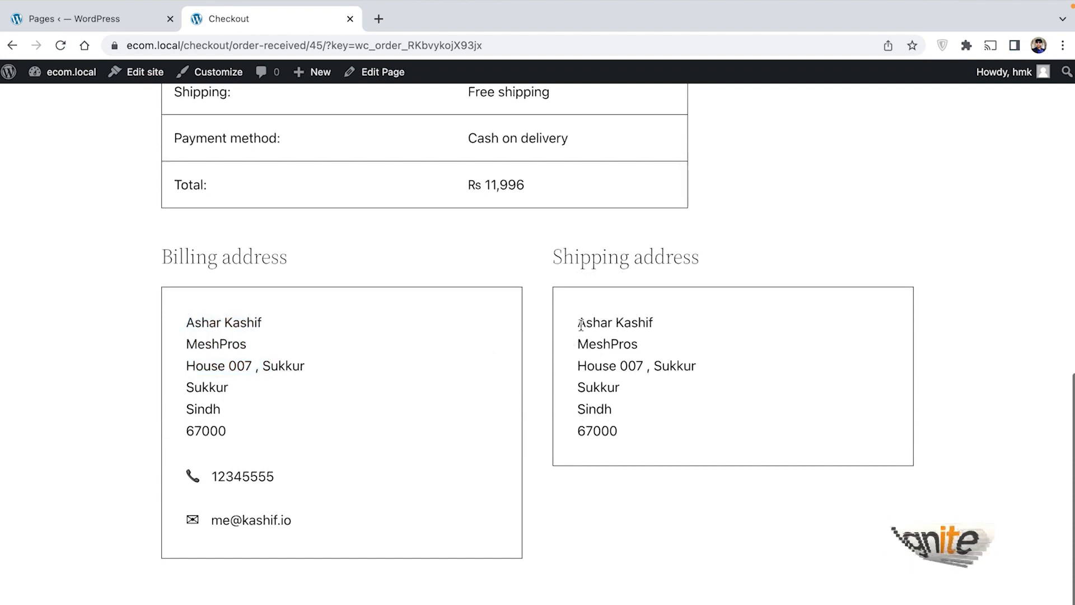
drag(578, 323, 632, 402)
scroll(264, 317, up, 11)
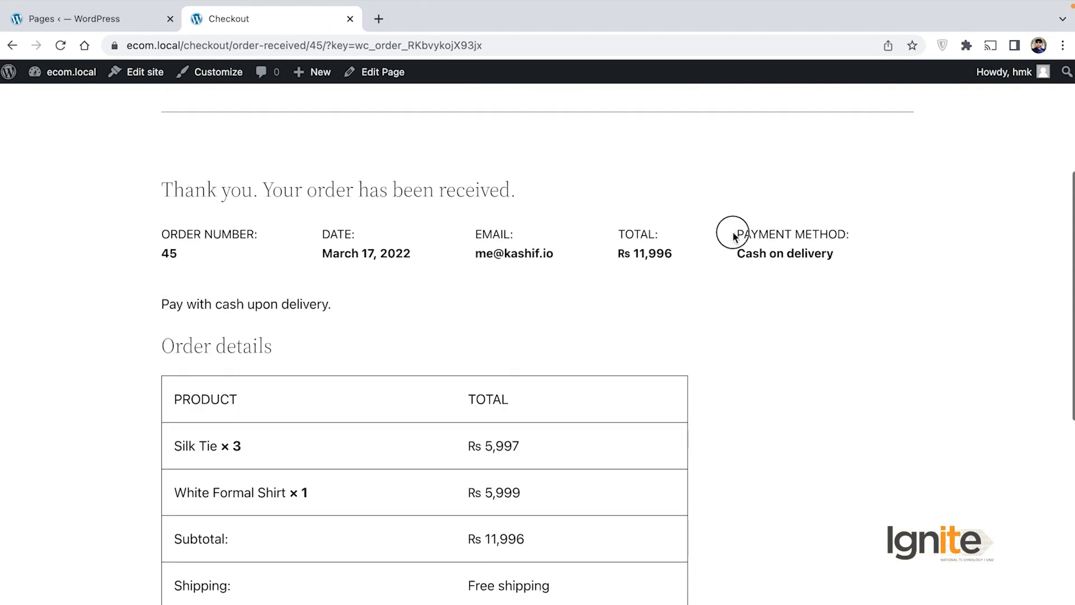
drag(734, 236, 840, 250)
click(649, 310)
scroll(647, 304, up, 5)
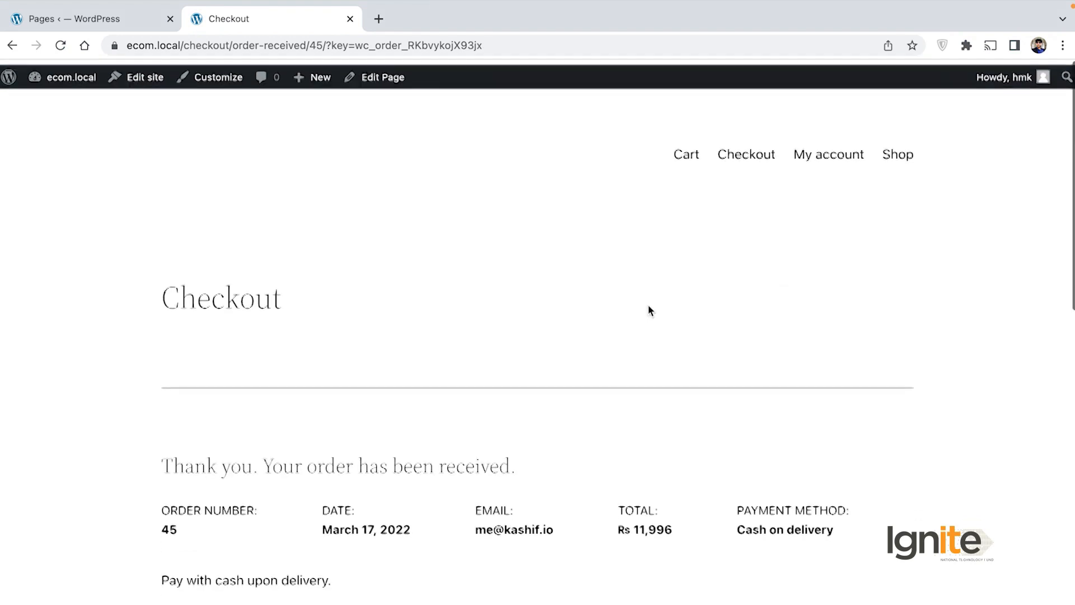
Step: Go to My account and look over order #45 (Processing) and downloads
click(839, 152)
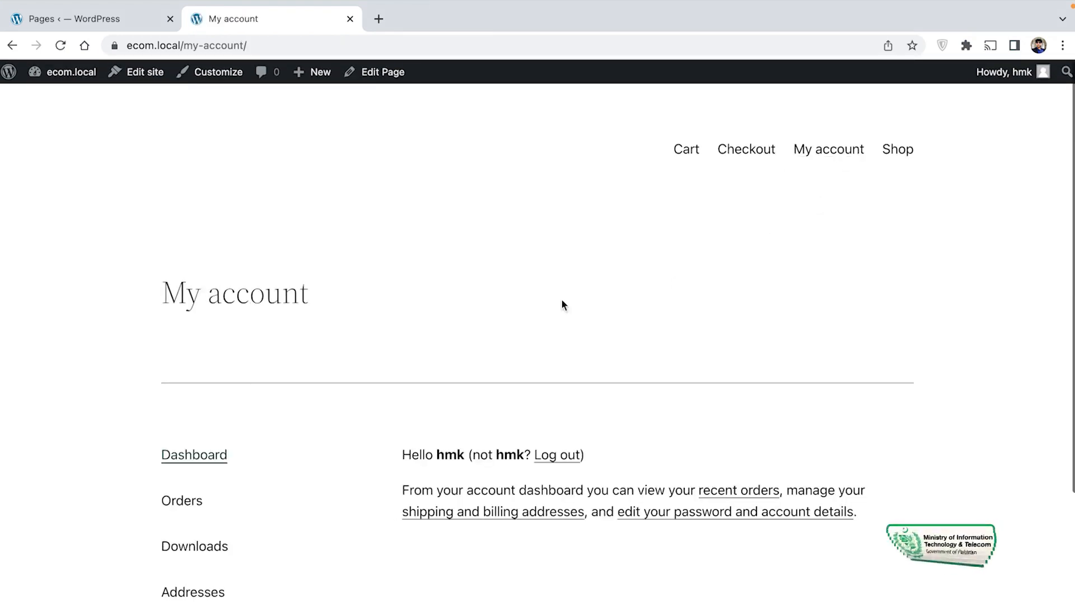
scroll(562, 304, down, 3)
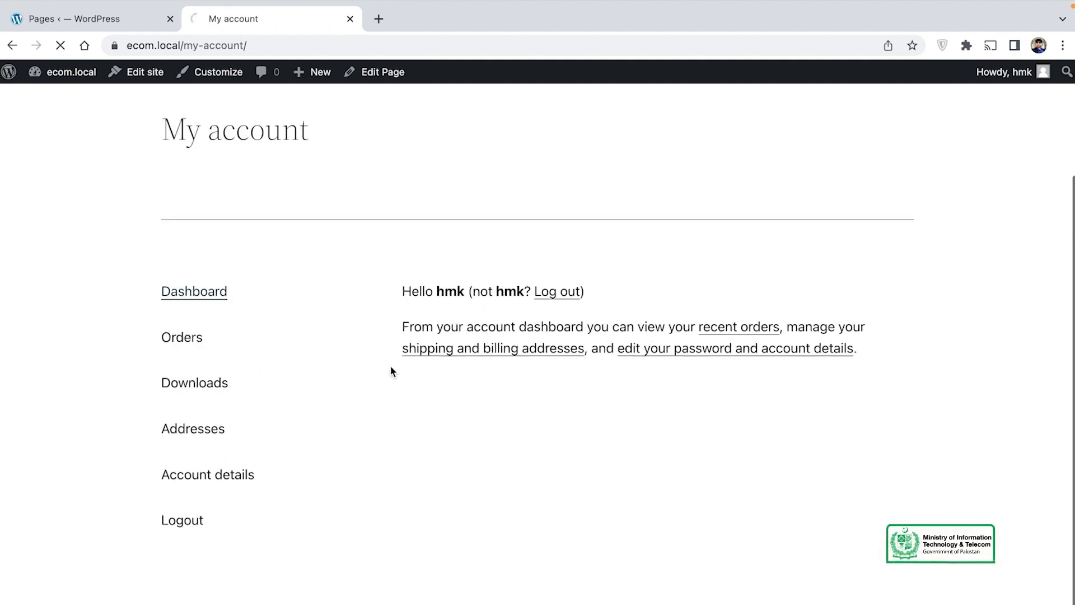
scroll(495, 431, down, 3)
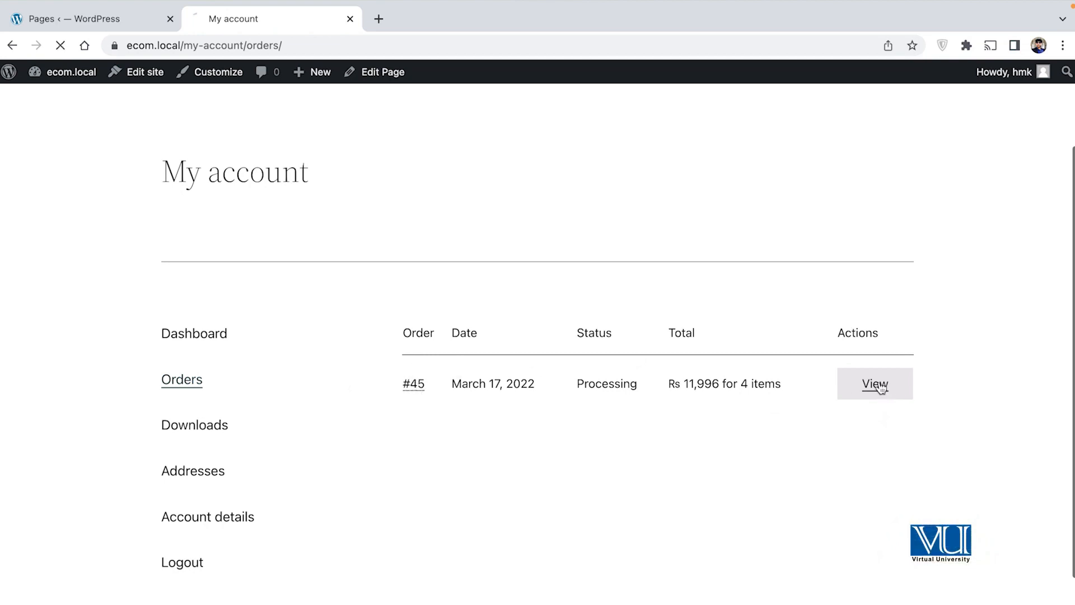
scroll(563, 392, down, 7)
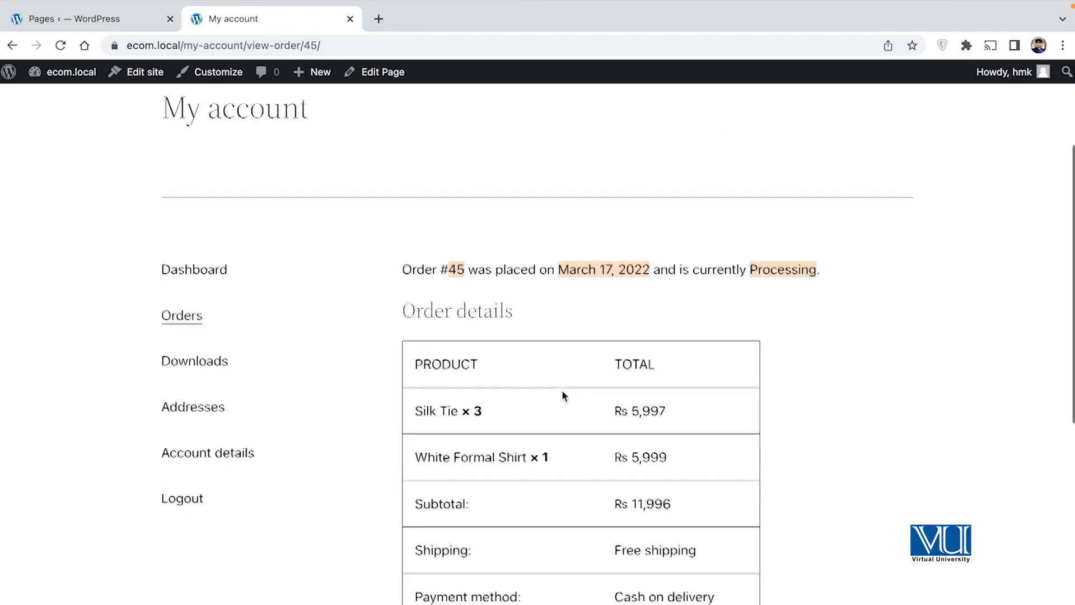
scroll(562, 396, down, 6)
scroll(563, 395, up, 8)
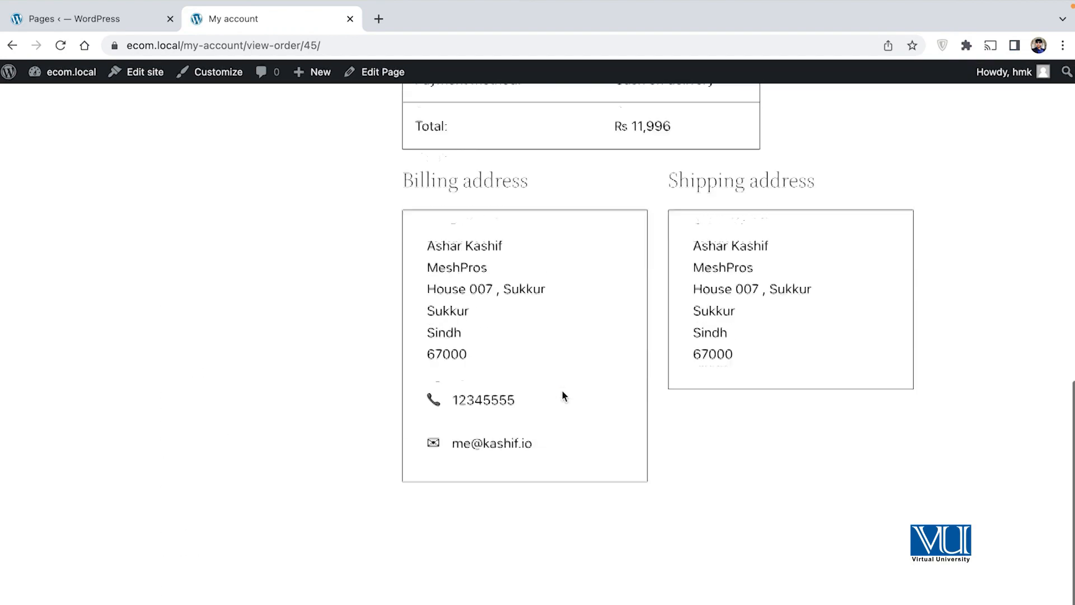
scroll(562, 390, up, 2)
scroll(320, 339, up, 2)
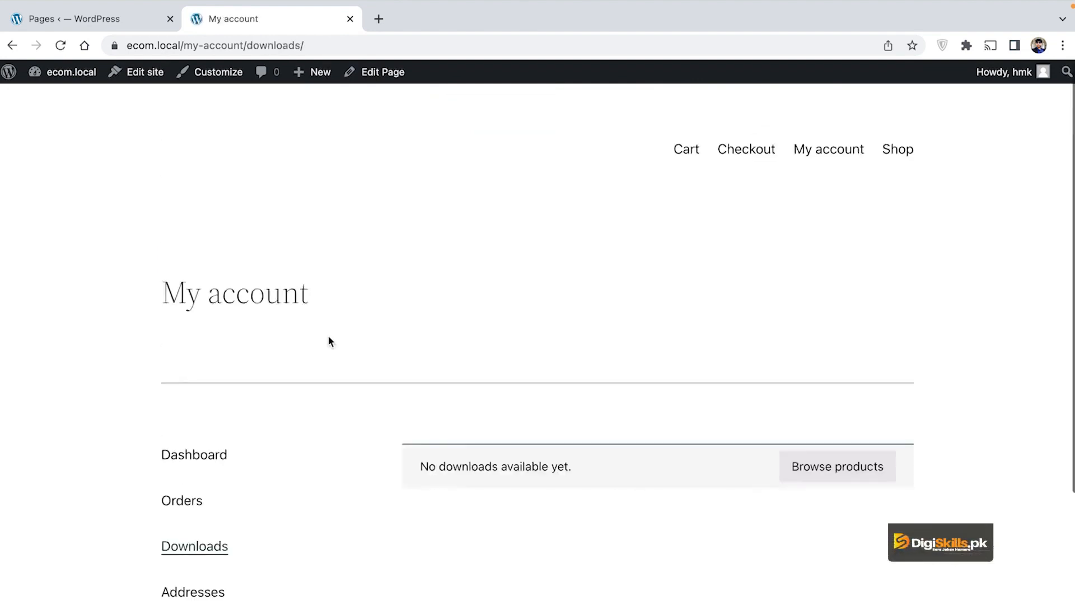
scroll(468, 415, down, 2)
scroll(469, 415, down, 3)
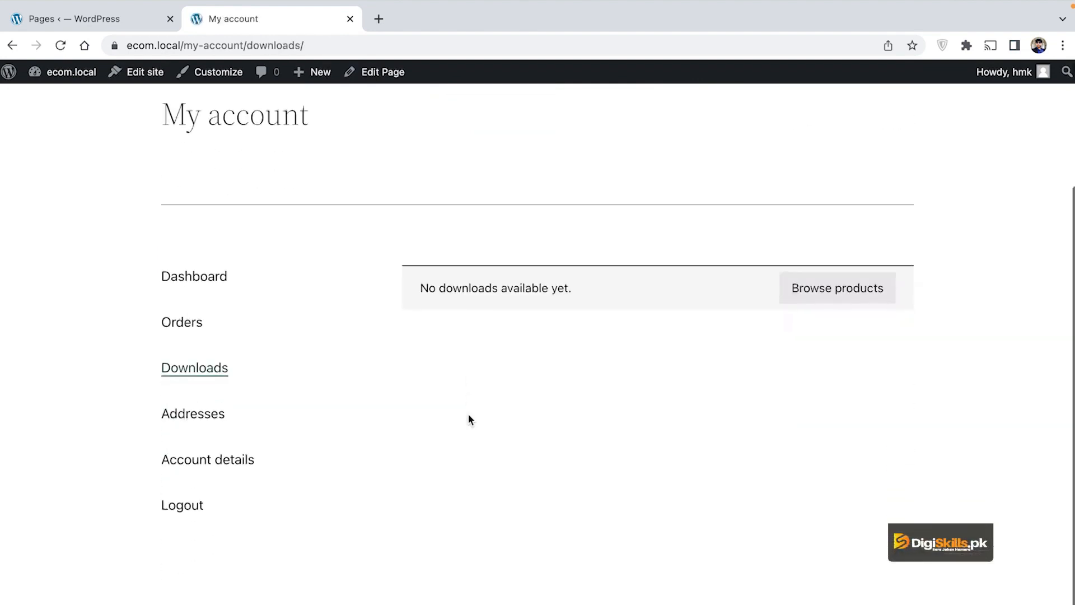
scroll(390, 302, up, 2)
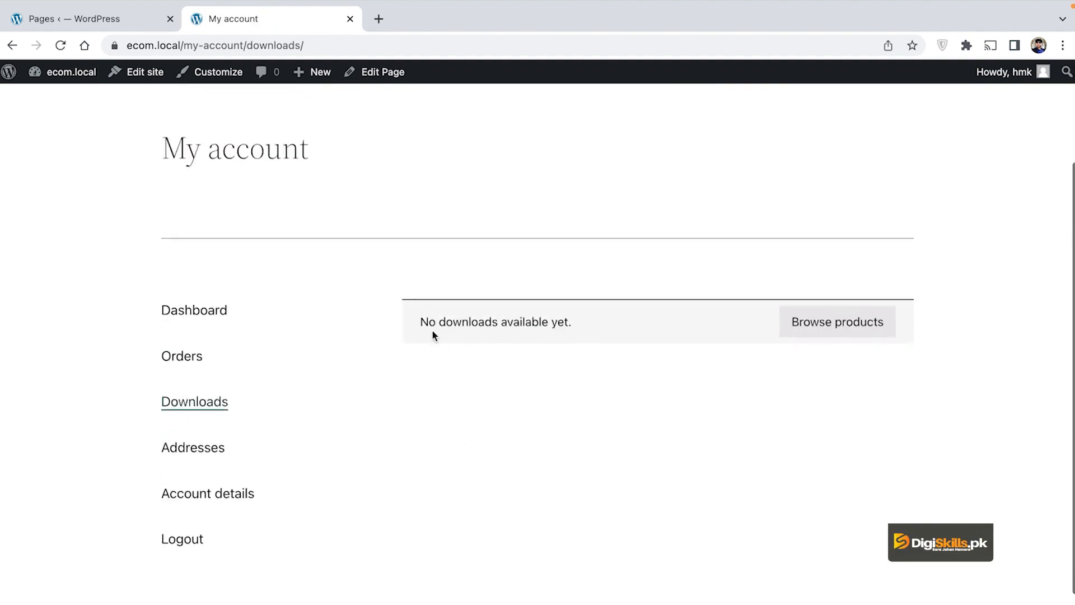
scroll(448, 417, down, 1)
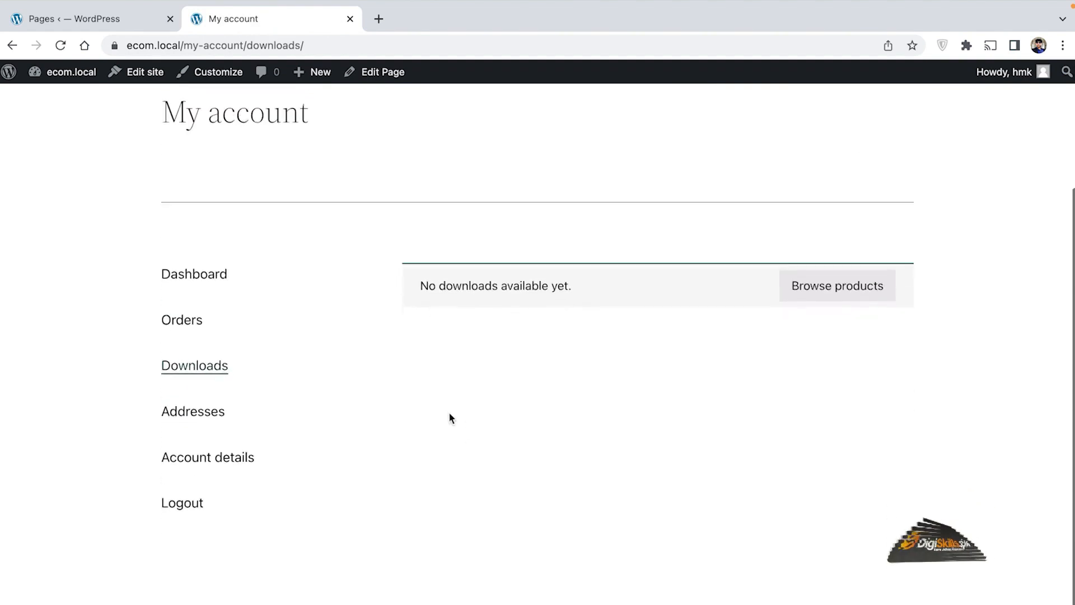
Step: Check the saved billing and shipping addresses, then view the Account details form
click(202, 408)
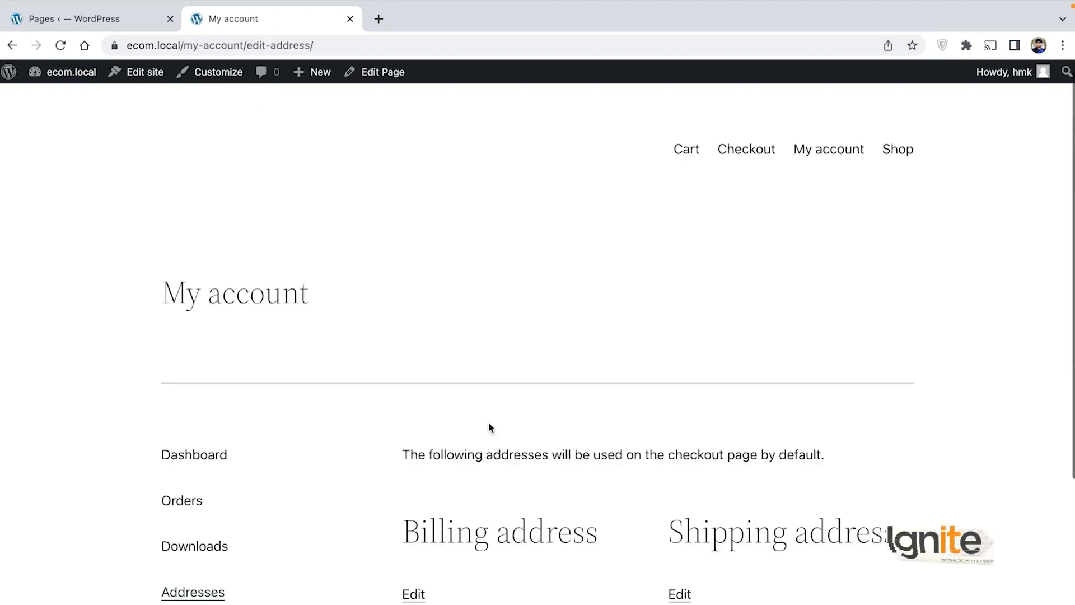
scroll(489, 428, down, 3)
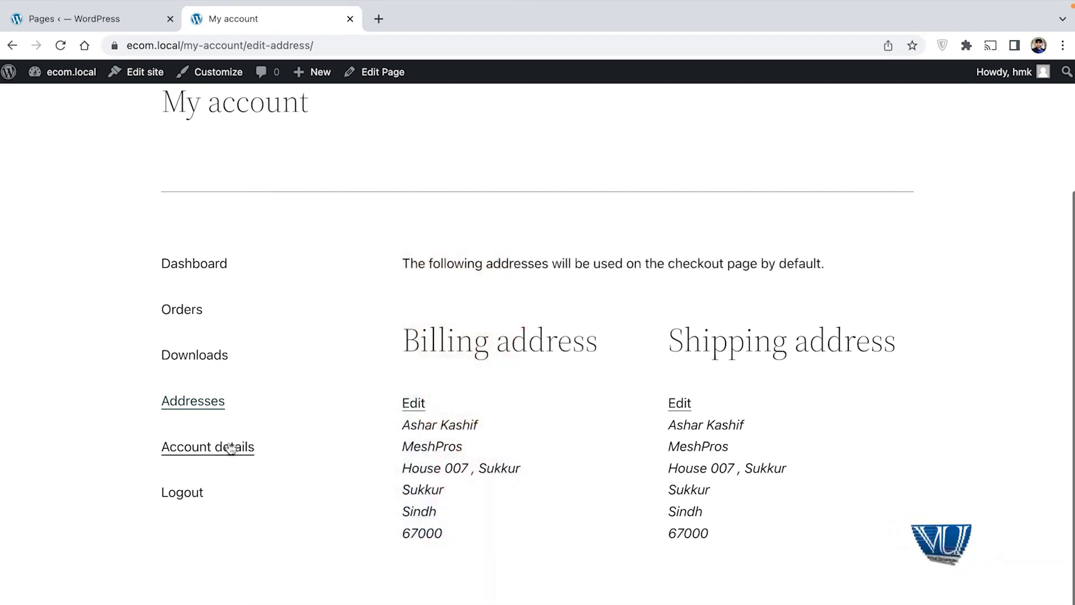
click(207, 446)
scroll(553, 397, down, 8)
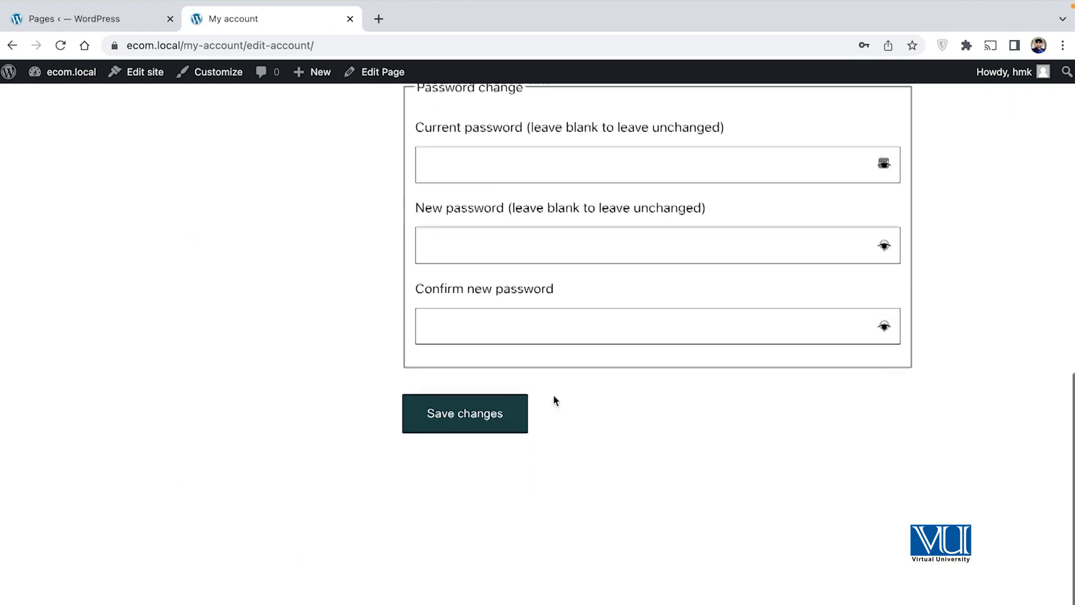
scroll(553, 395, up, 10)
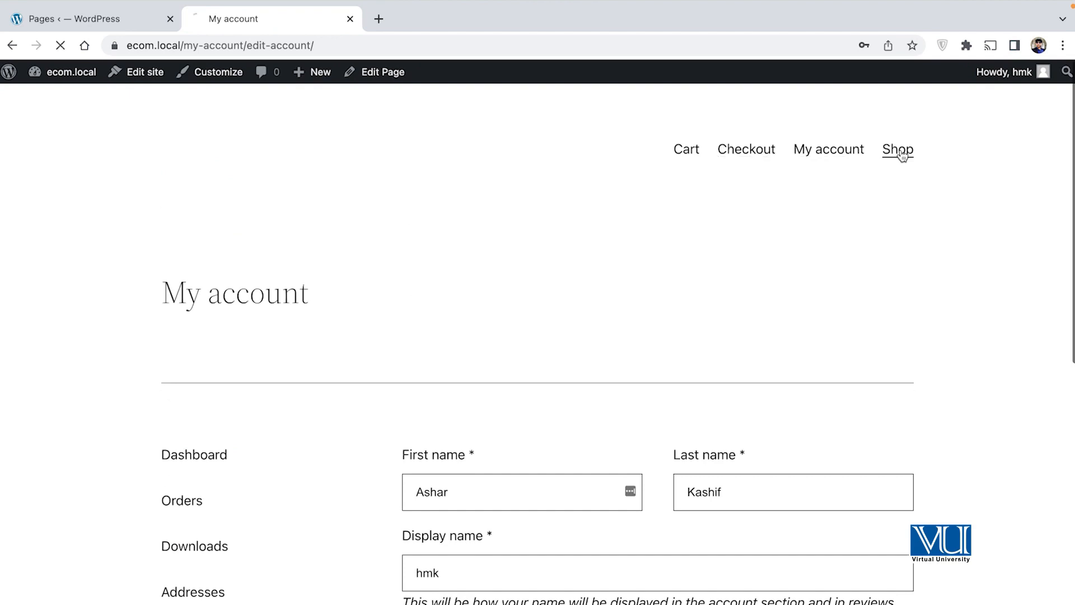
scroll(539, 392, down, 4)
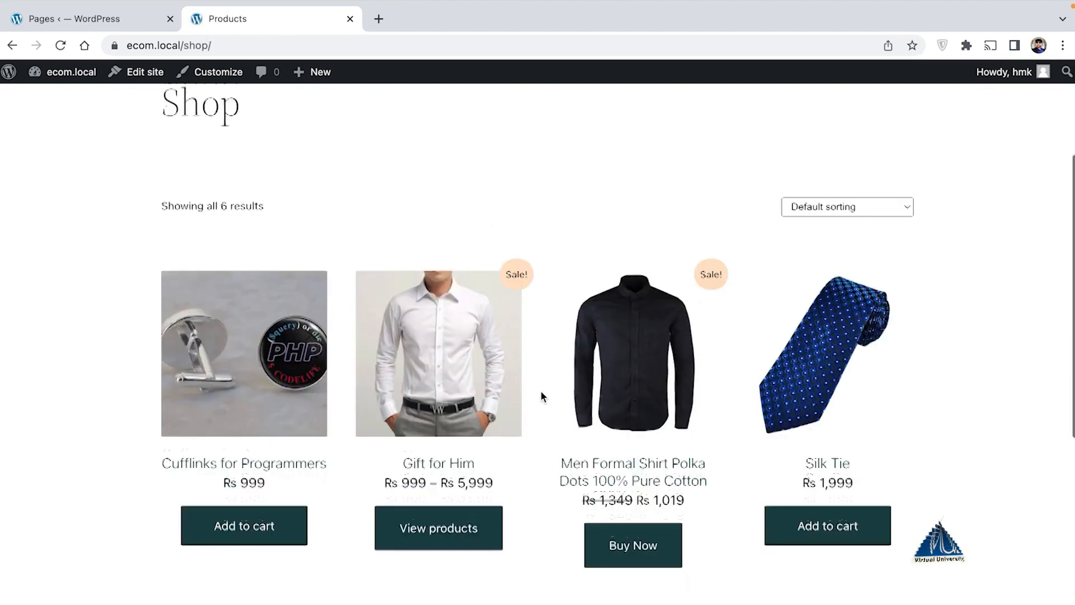
scroll(763, 472, down, 5)
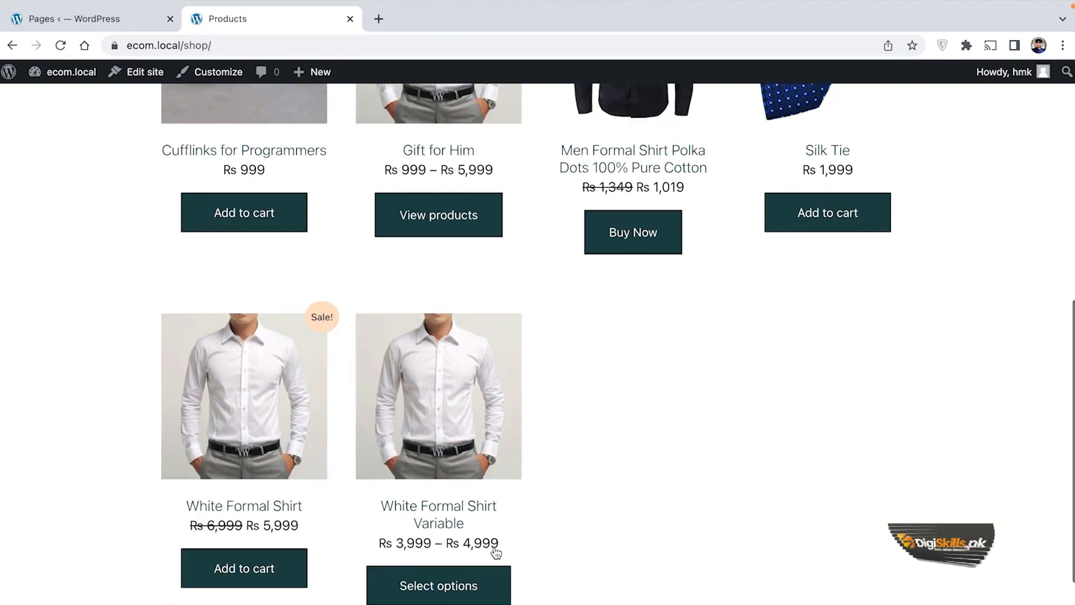
click(277, 573)
scroll(241, 520, down, 2)
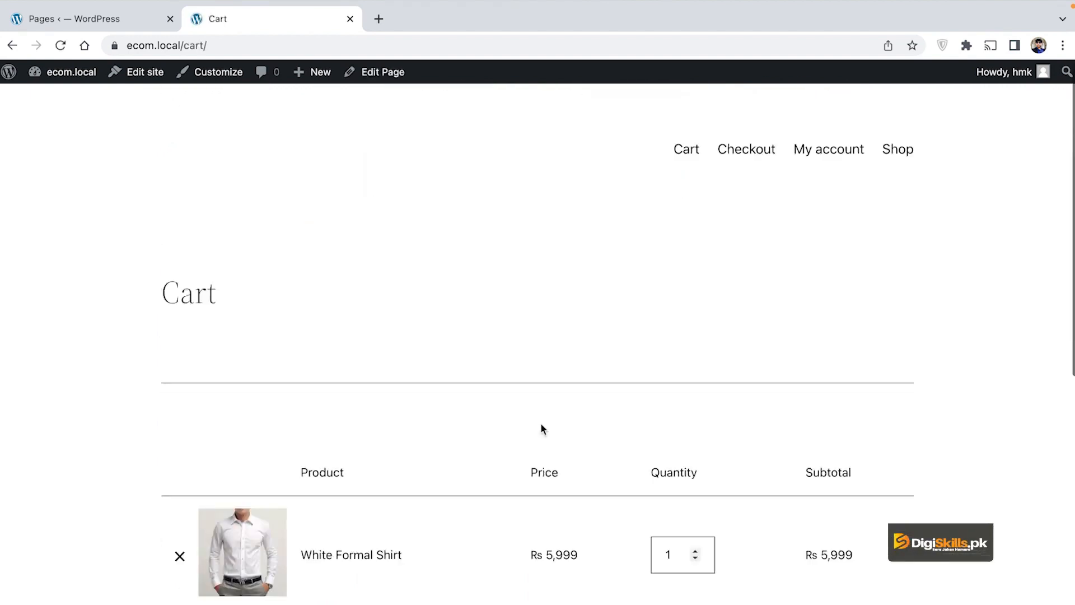
scroll(540, 427, down, 3)
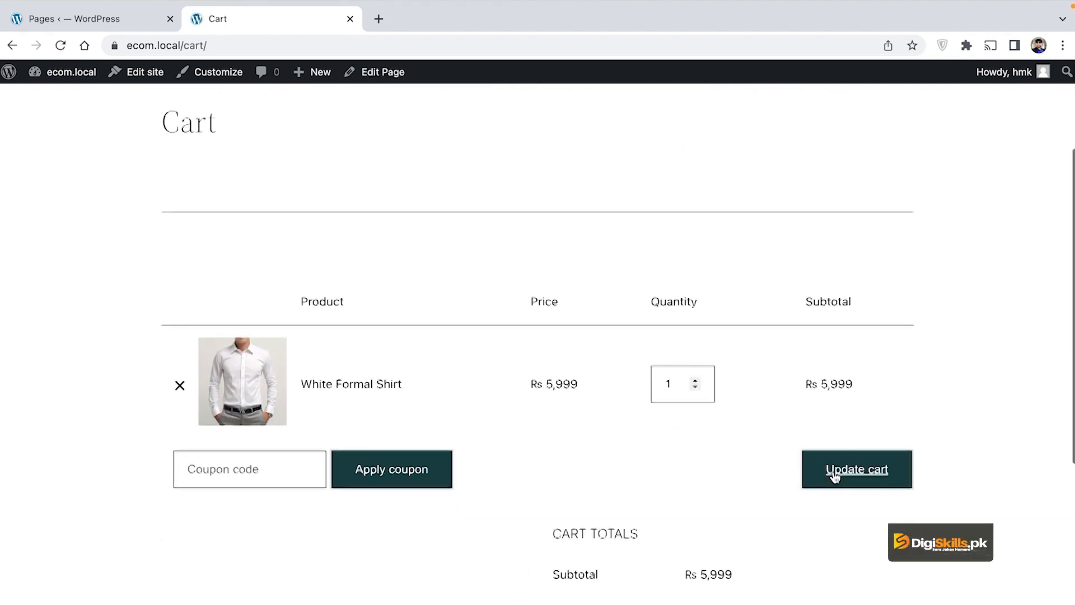
scroll(832, 473, down, 8)
click(707, 432)
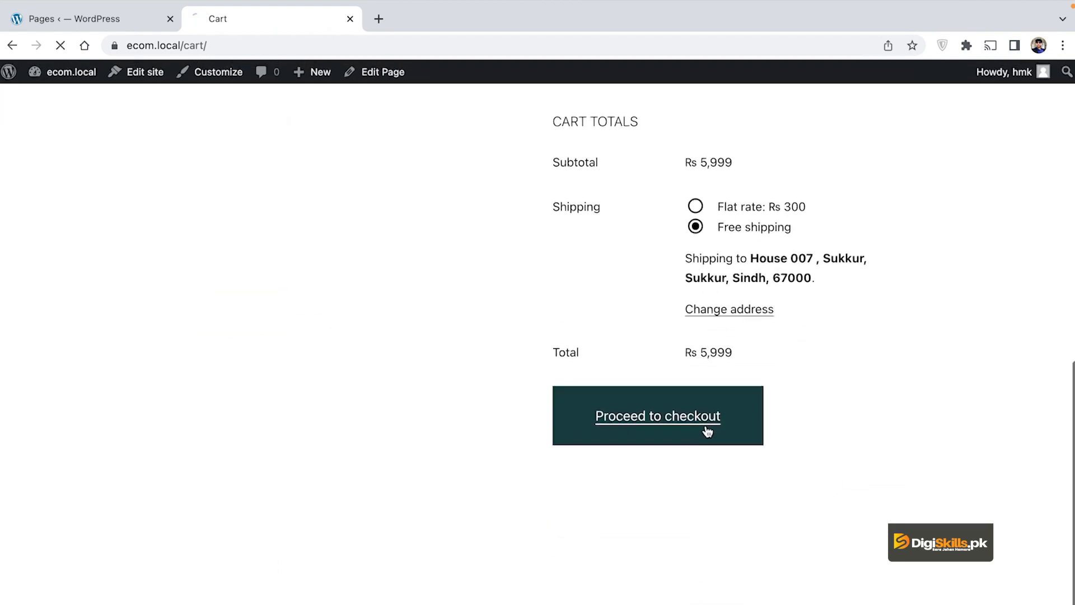
scroll(439, 374, down, 7)
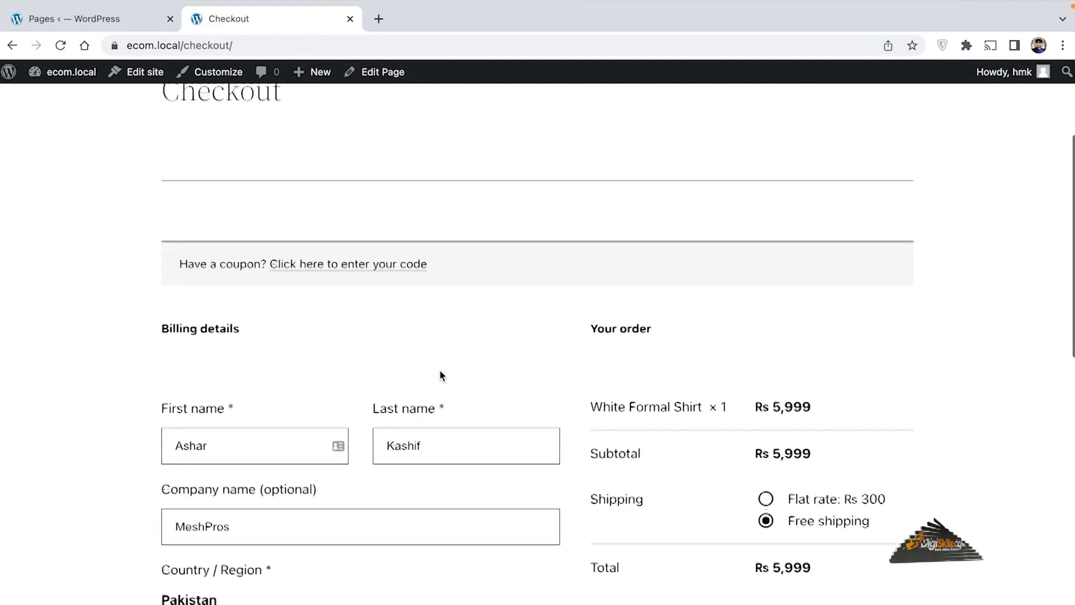
scroll(395, 429, down, 10)
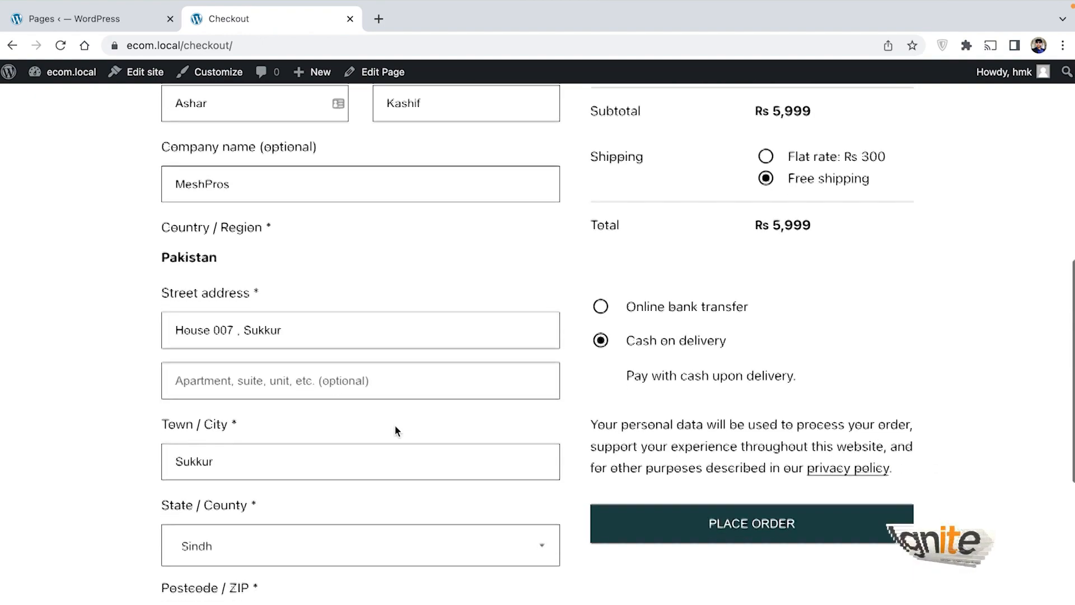
scroll(395, 426, up, 18)
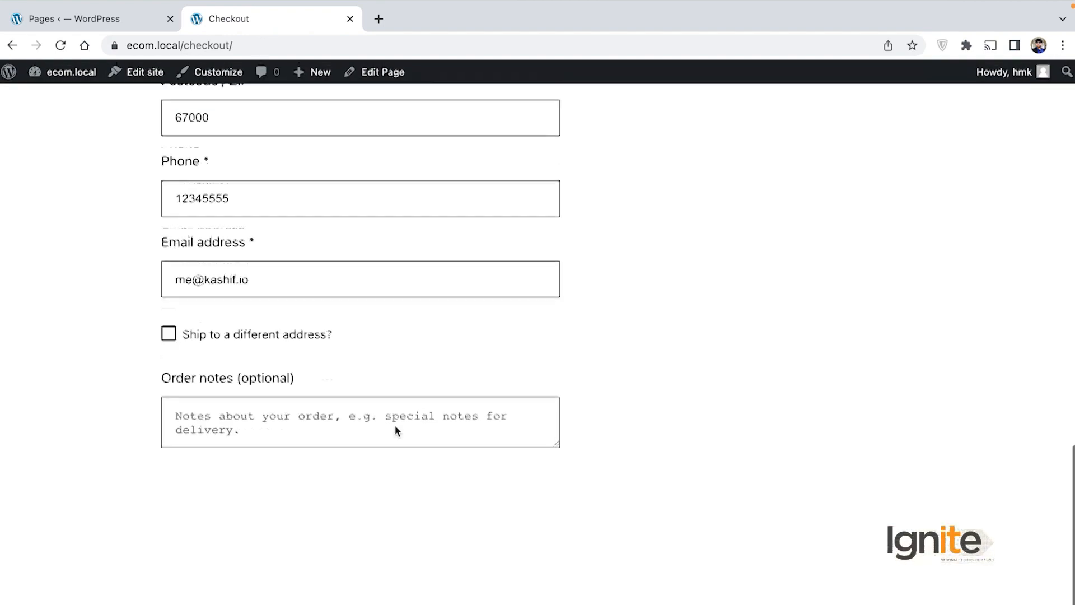
scroll(395, 430, down, 4)
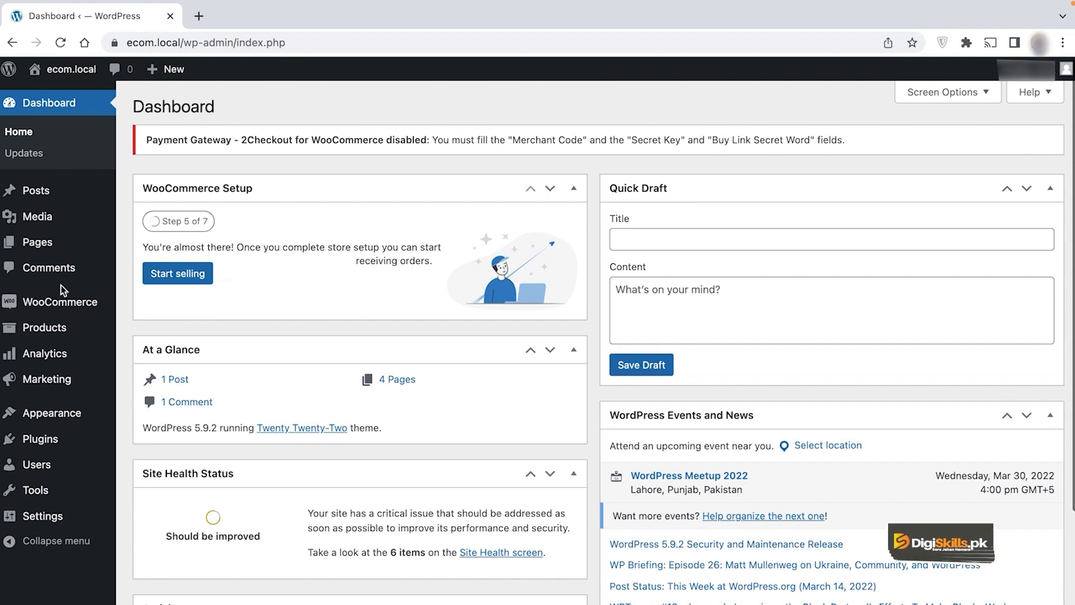
Step: Go to WooCommerce > Orders to list the Rs 11,996 Processing and Rs 5,497 On hold orders
mouse_move(65, 302)
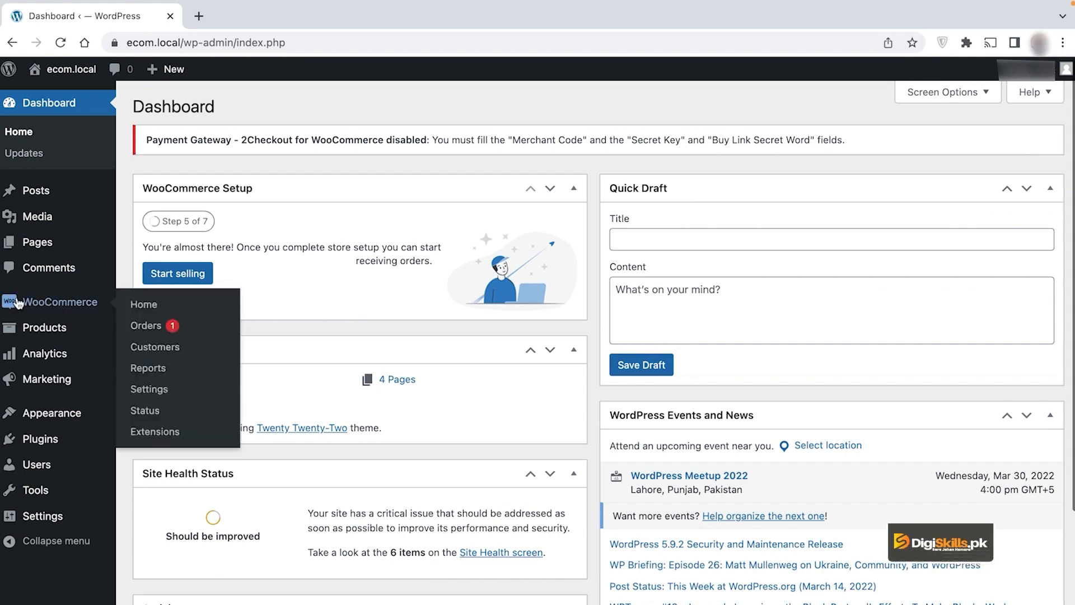
click(154, 328)
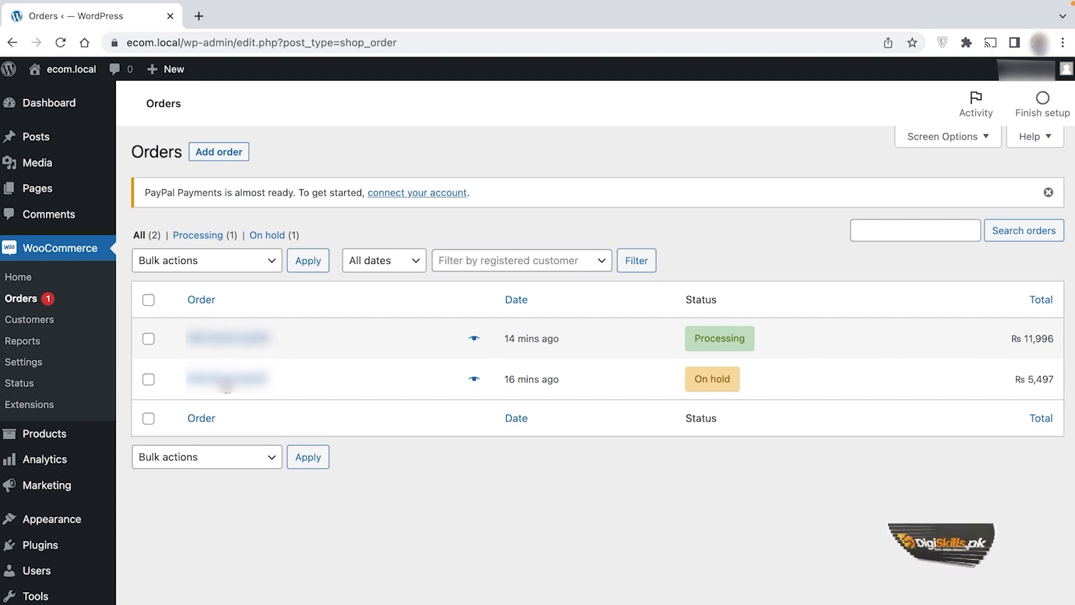
Step: Open On hold order #44 (Rs 5,497), review its existing note, then reopen it from the list
click(226, 381)
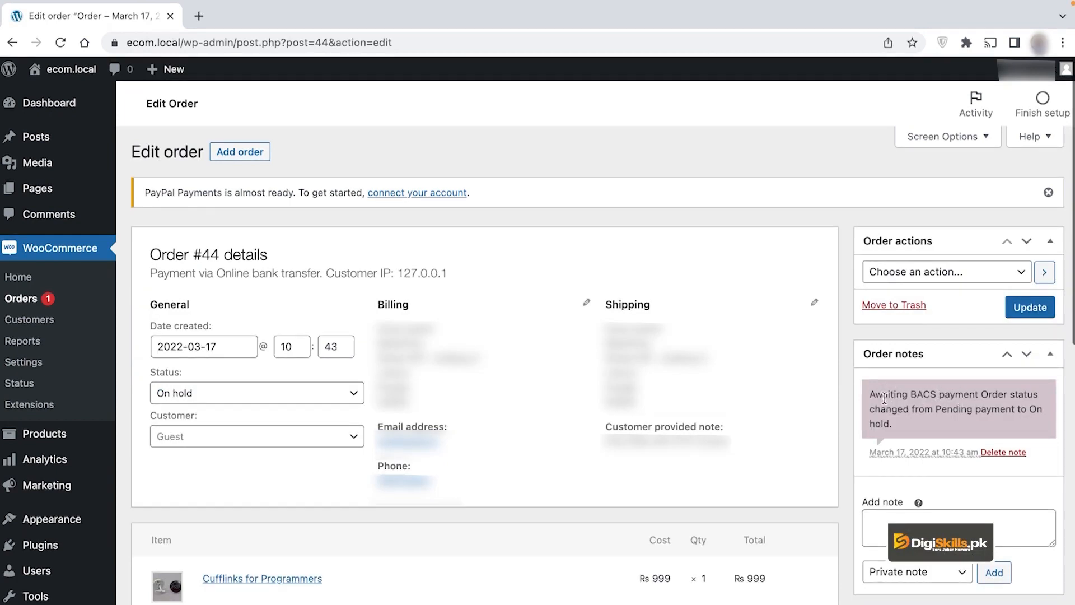
drag(870, 394, 1025, 415)
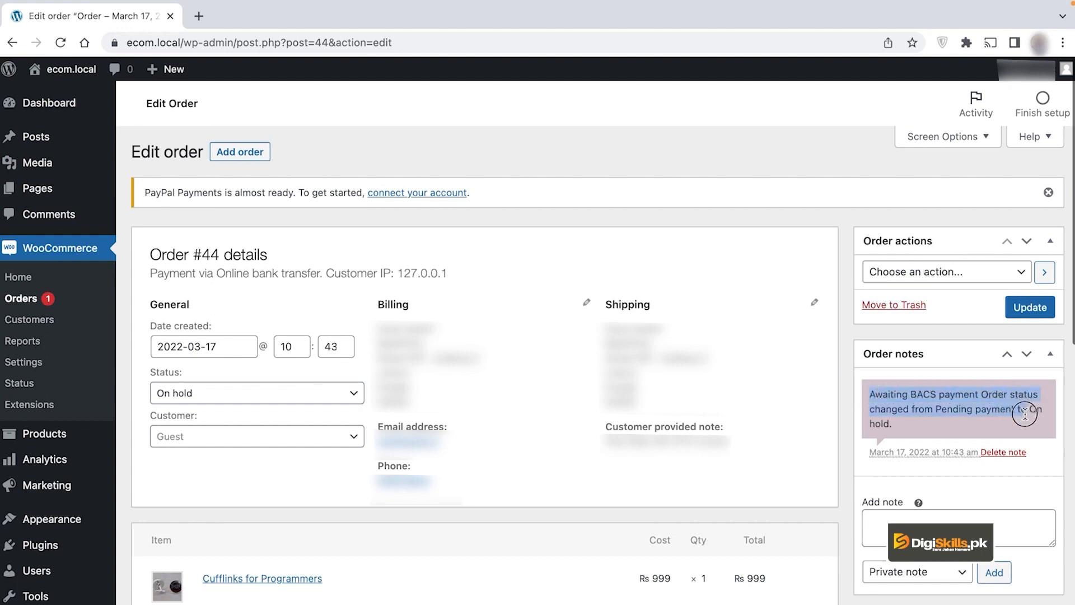
click(941, 410)
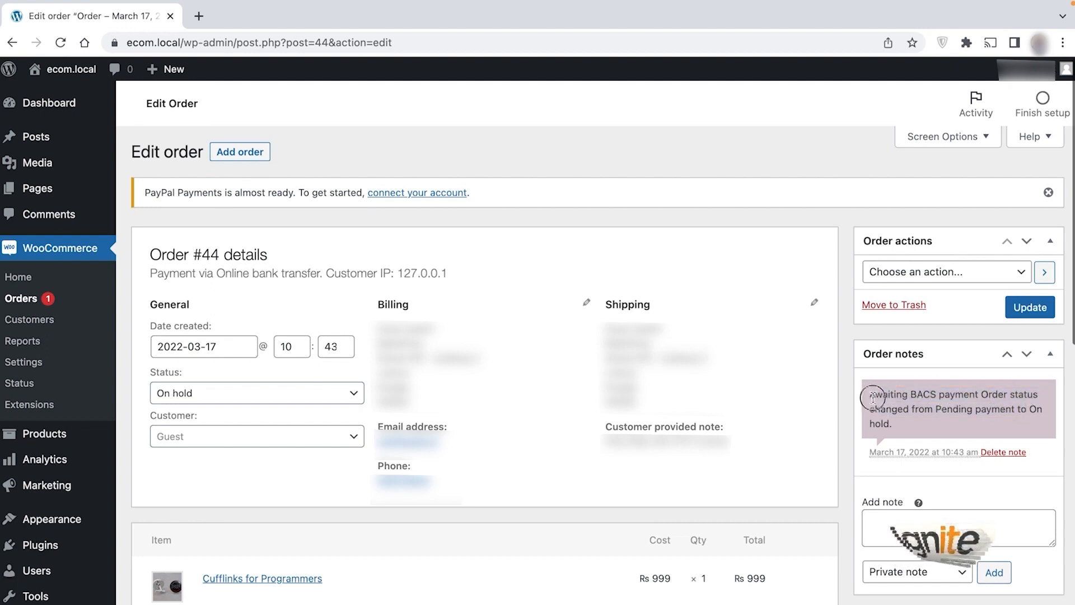
drag(865, 394, 913, 425)
click(886, 406)
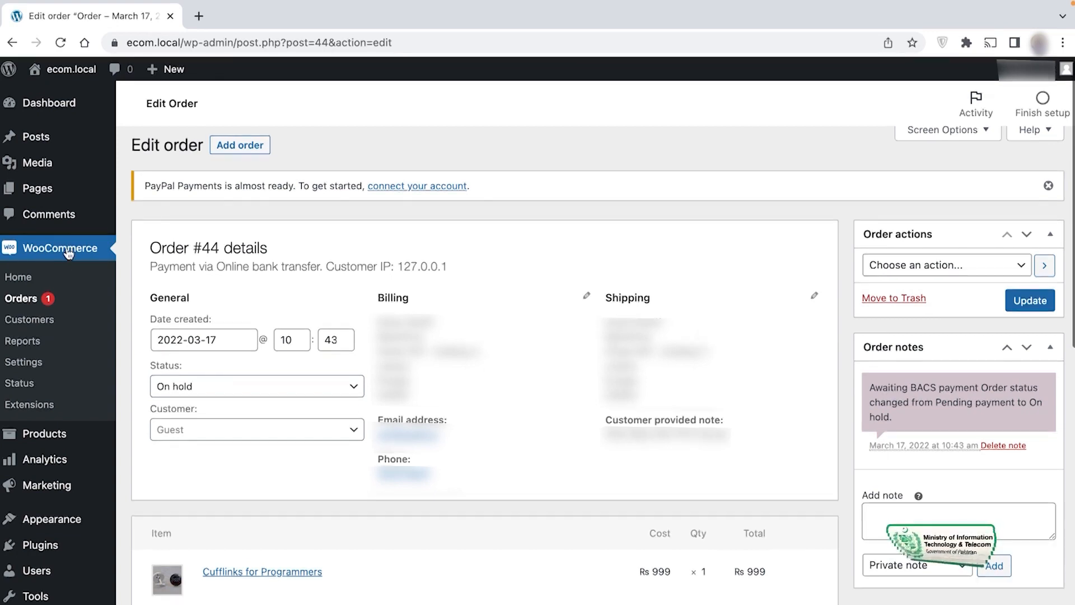
click(35, 300)
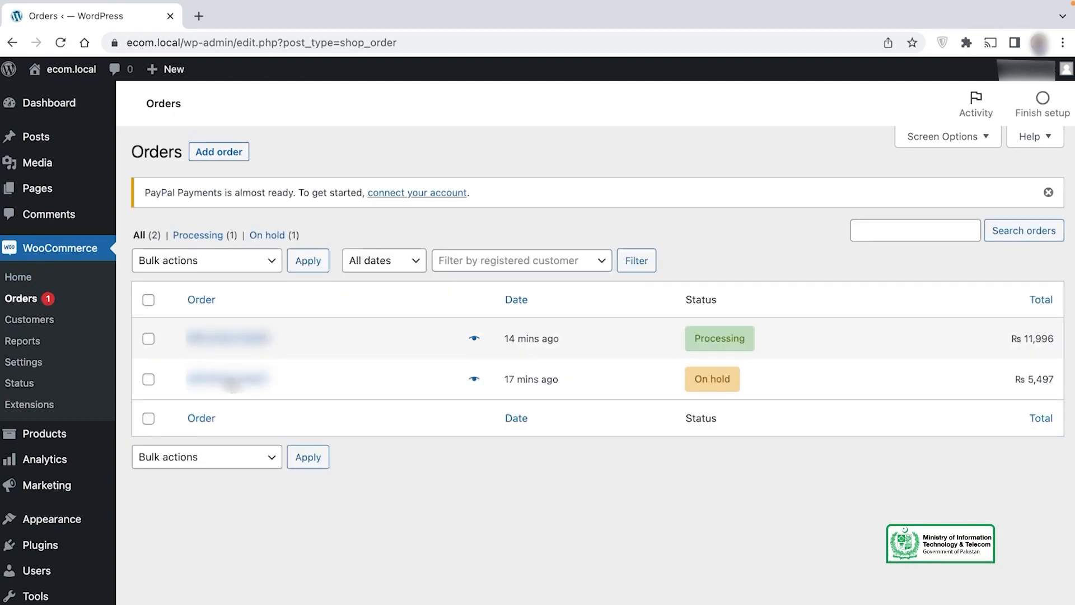
click(230, 383)
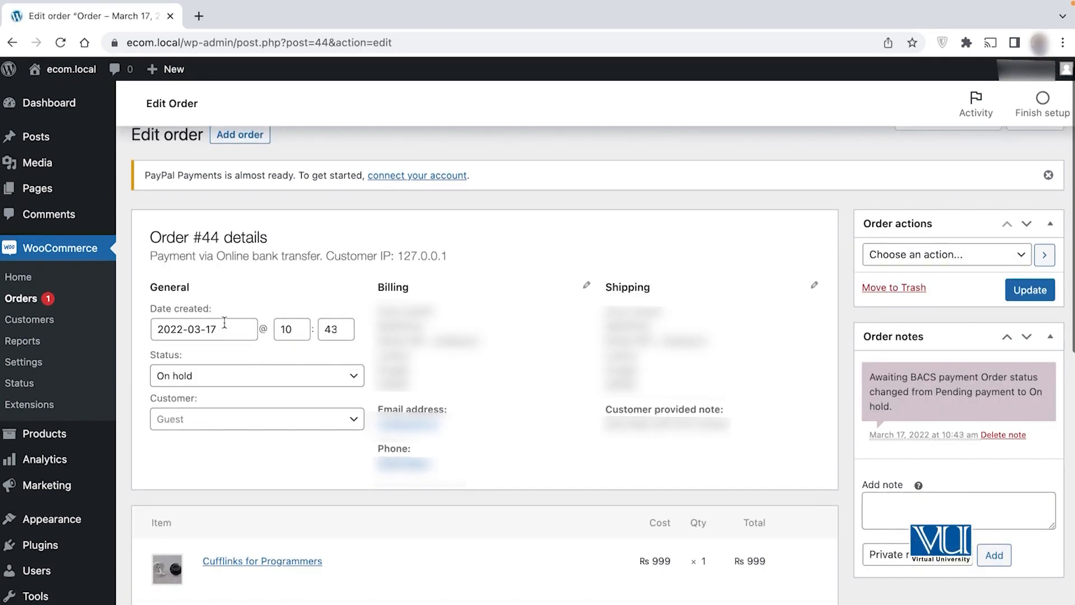
click(241, 375)
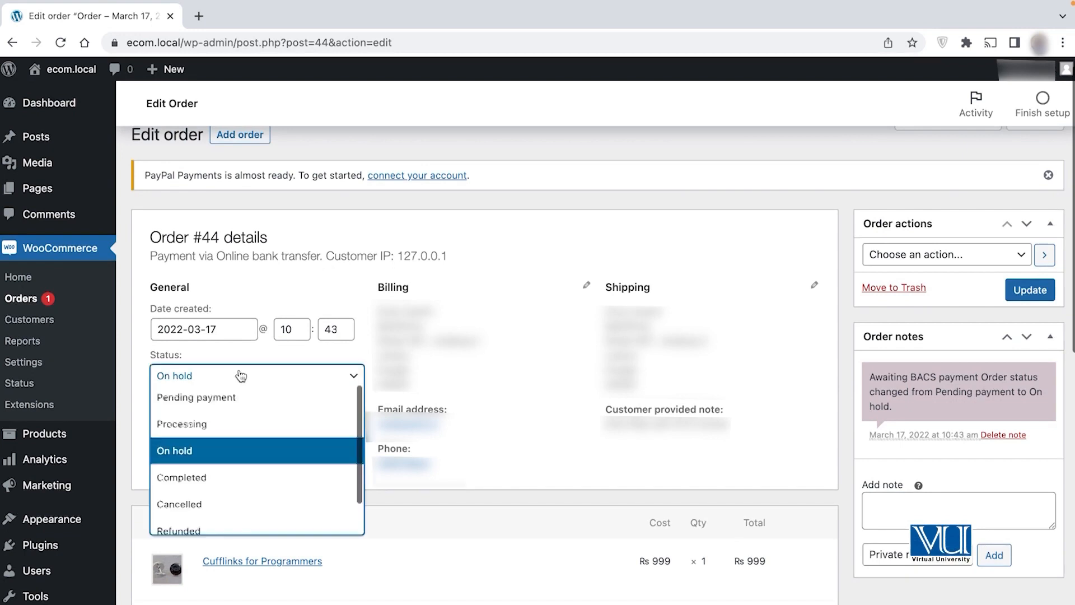
click(240, 375)
click(225, 423)
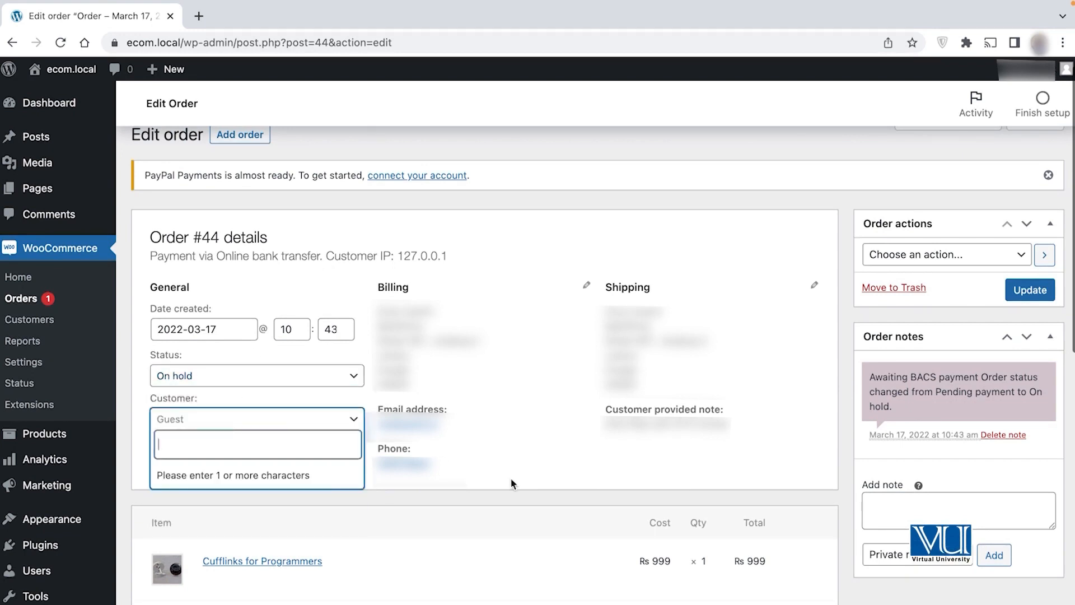
click(503, 464)
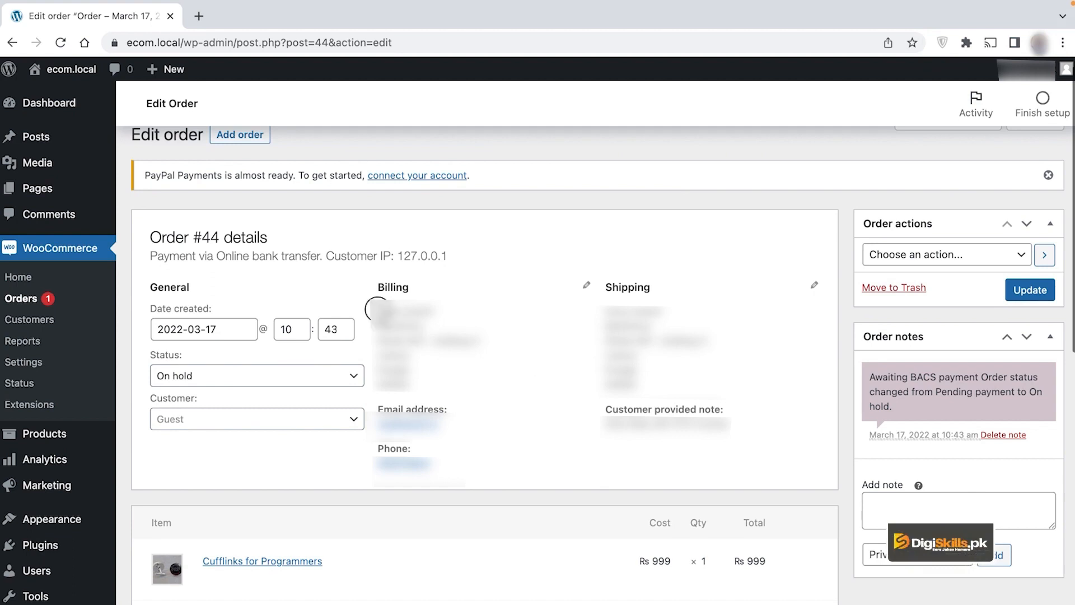
scroll(422, 420, down, 2)
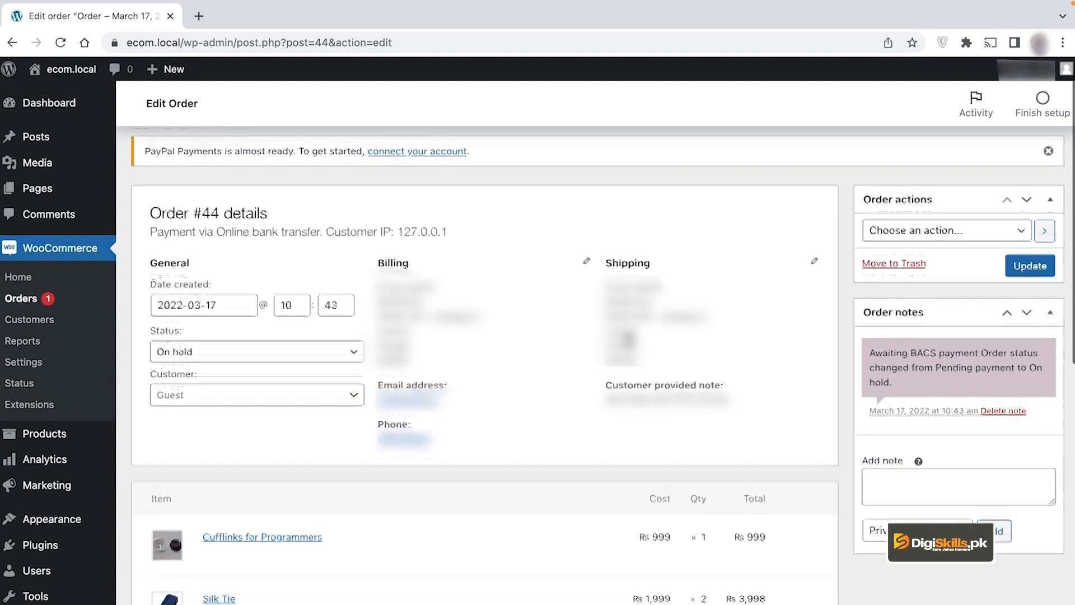
scroll(423, 420, down, 1)
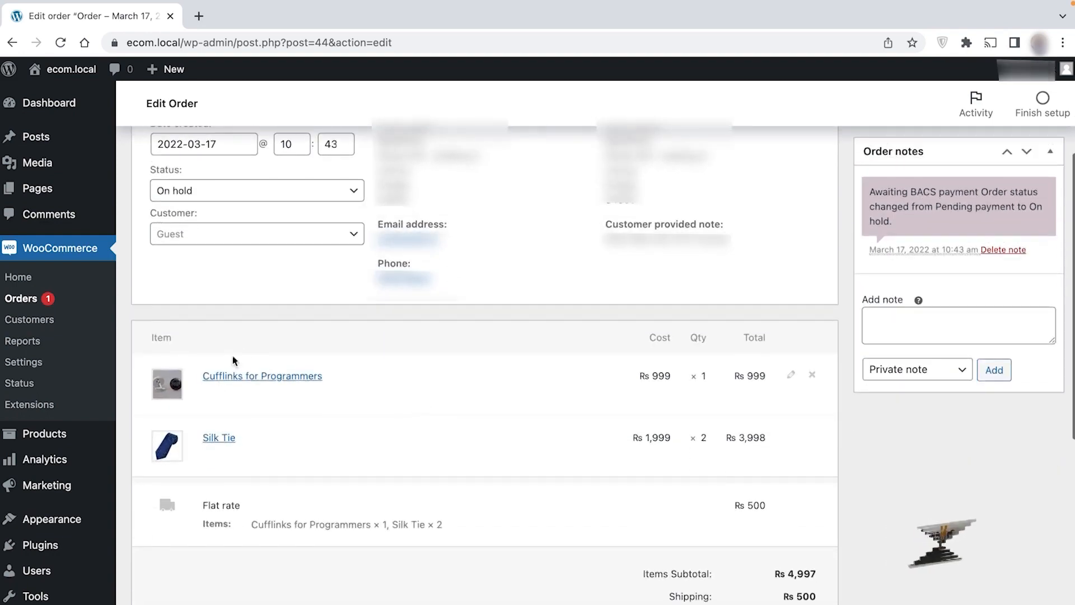
scroll(423, 431, up, 1)
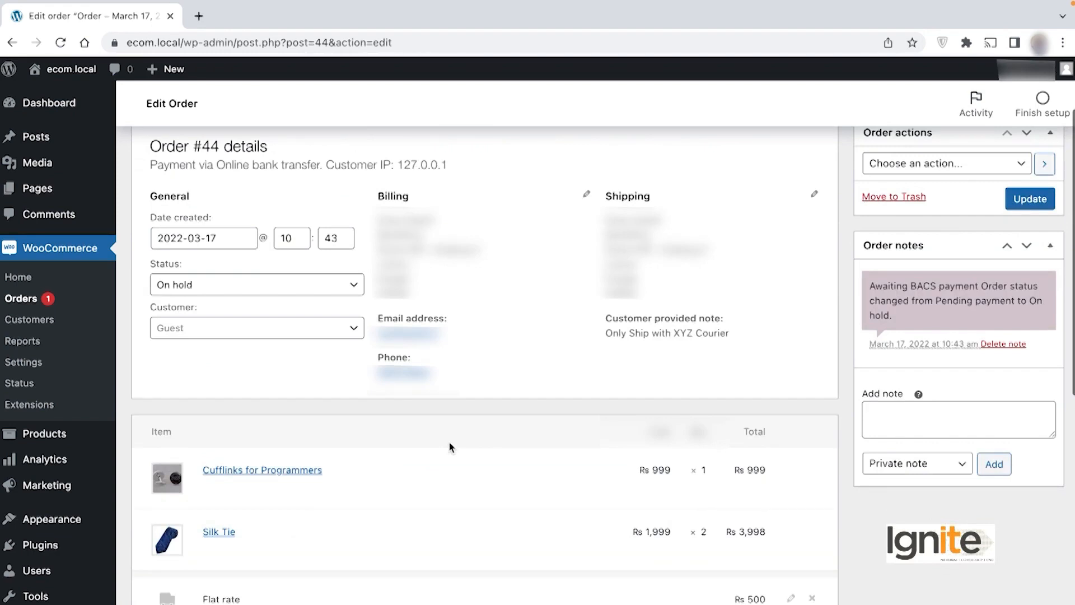
scroll(451, 446, up, 1)
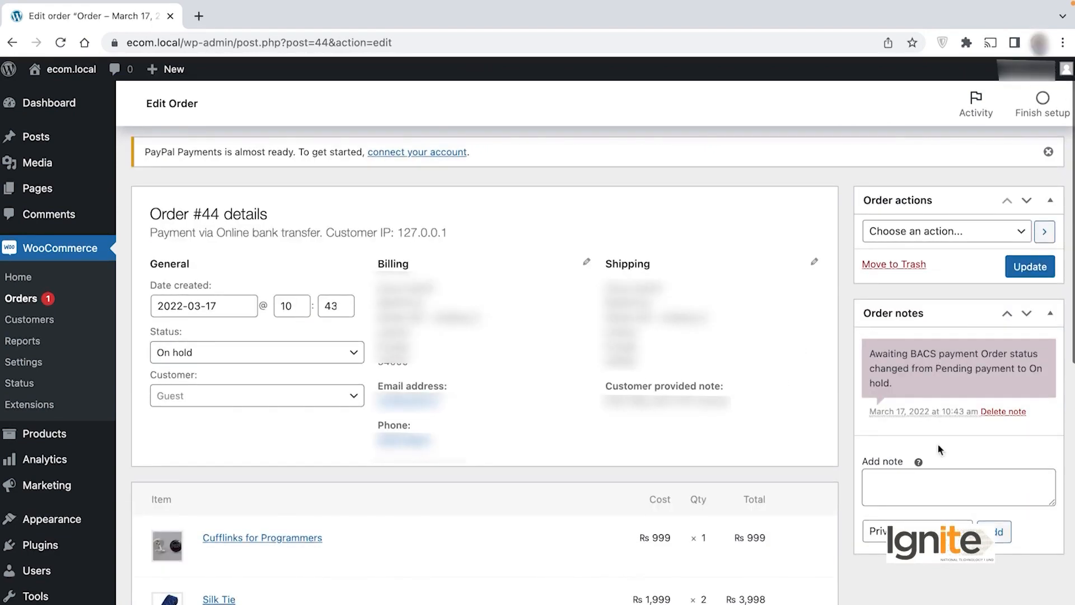
Step: Pick Regenerate download permissions from order #44's Order actions list
click(947, 239)
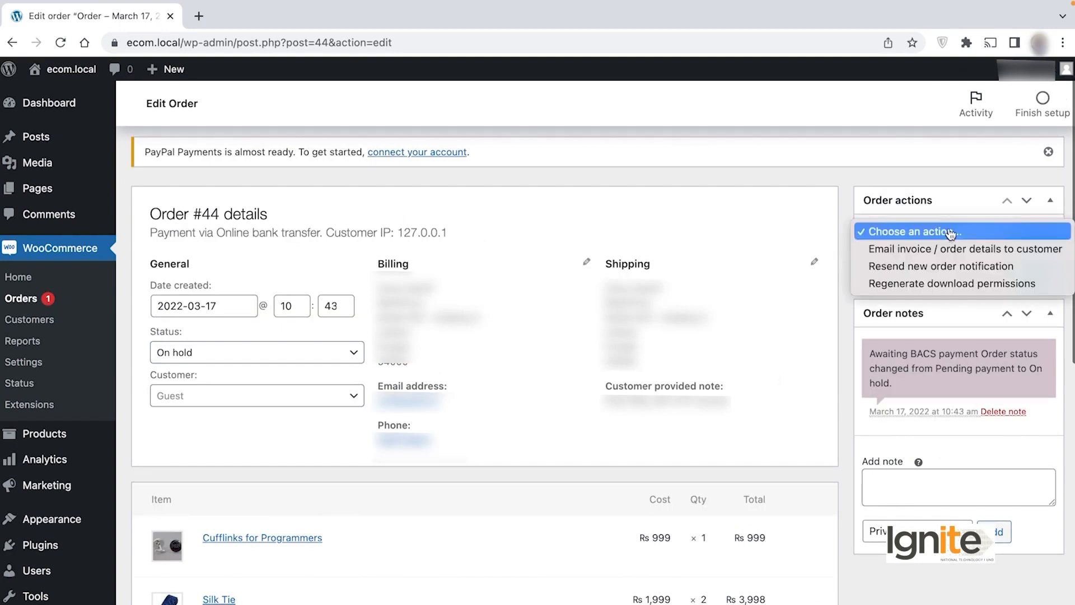
click(950, 233)
click(929, 233)
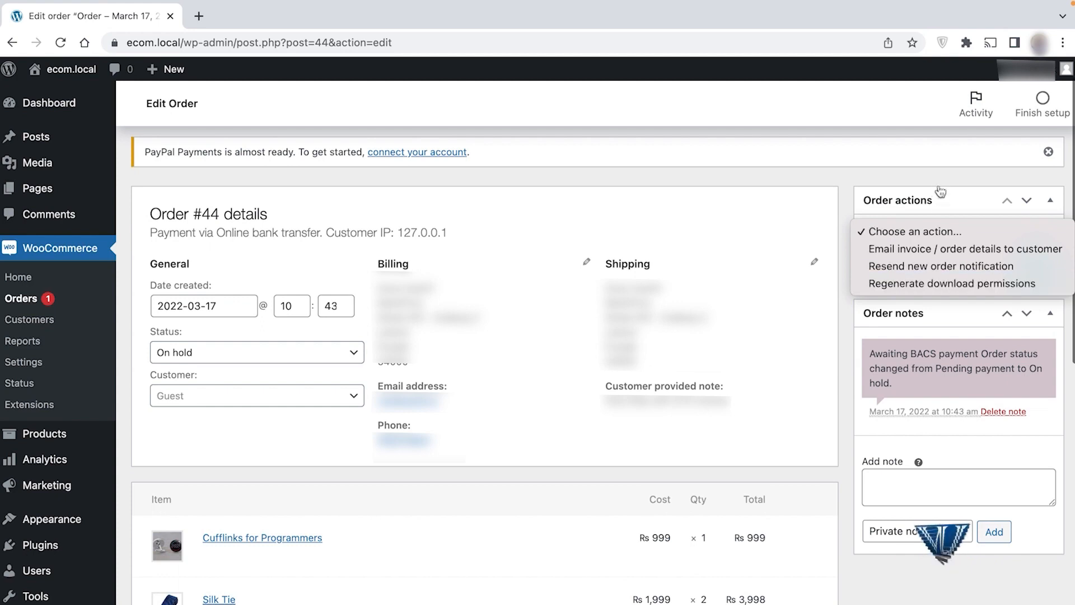
click(949, 286)
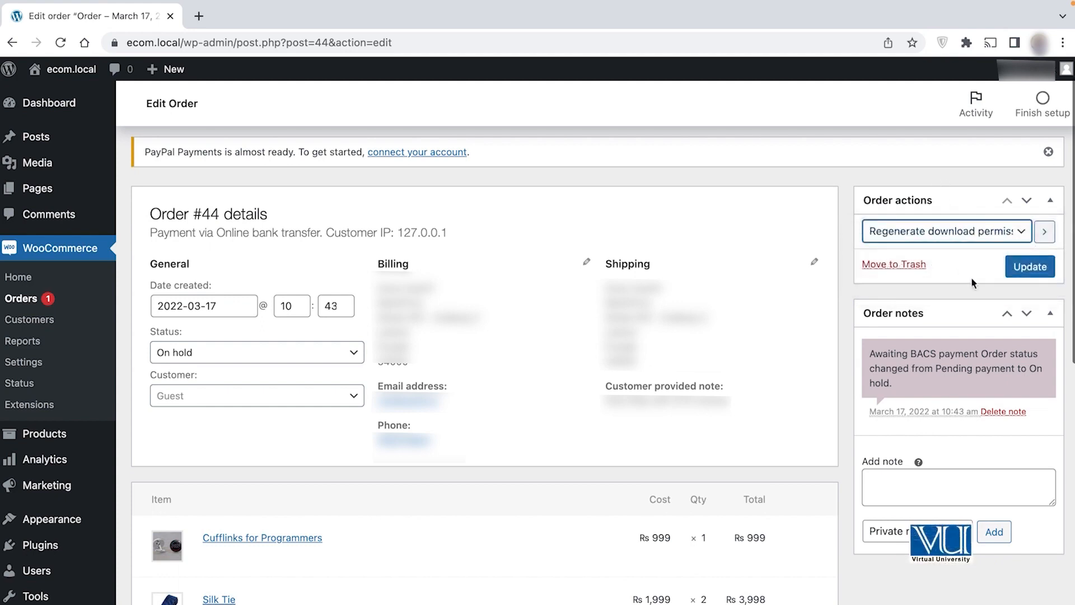
Step: Add the private note 'Ready for shipping' to order #44
click(910, 484)
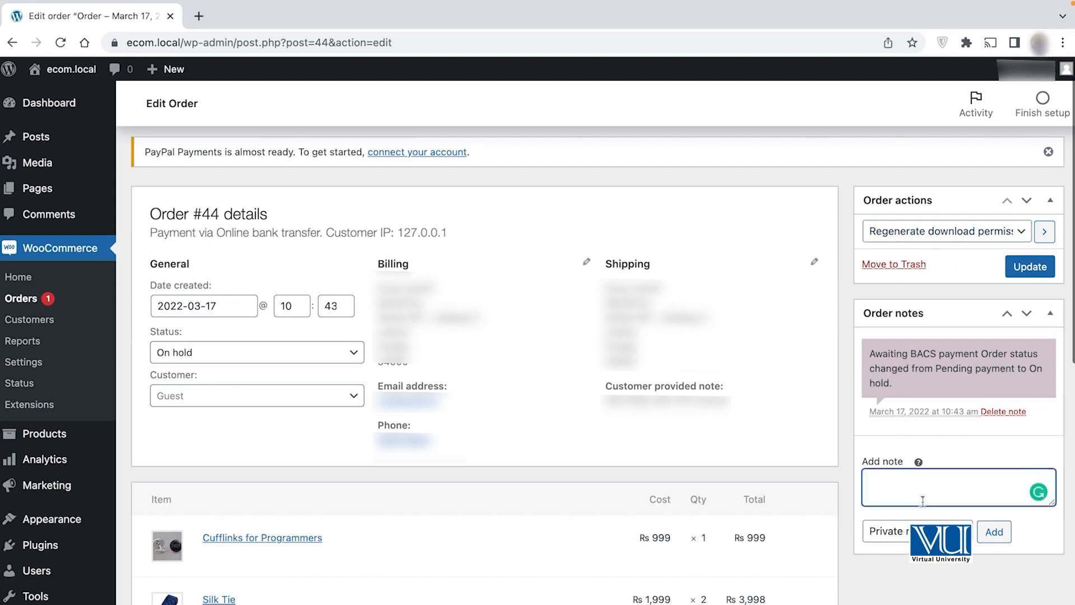
click(927, 532)
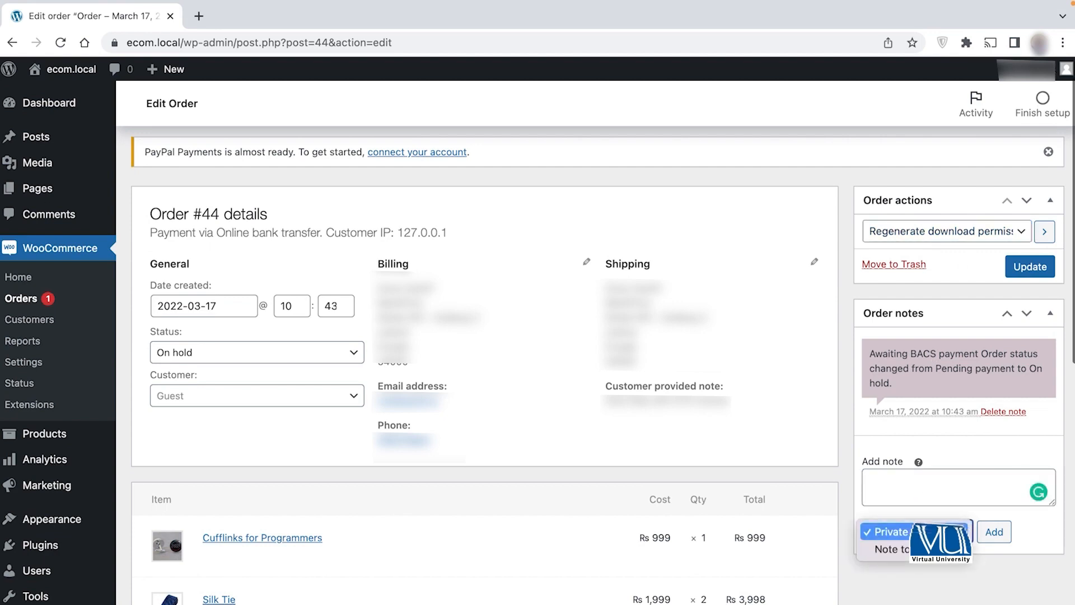
click(927, 532)
click(923, 502)
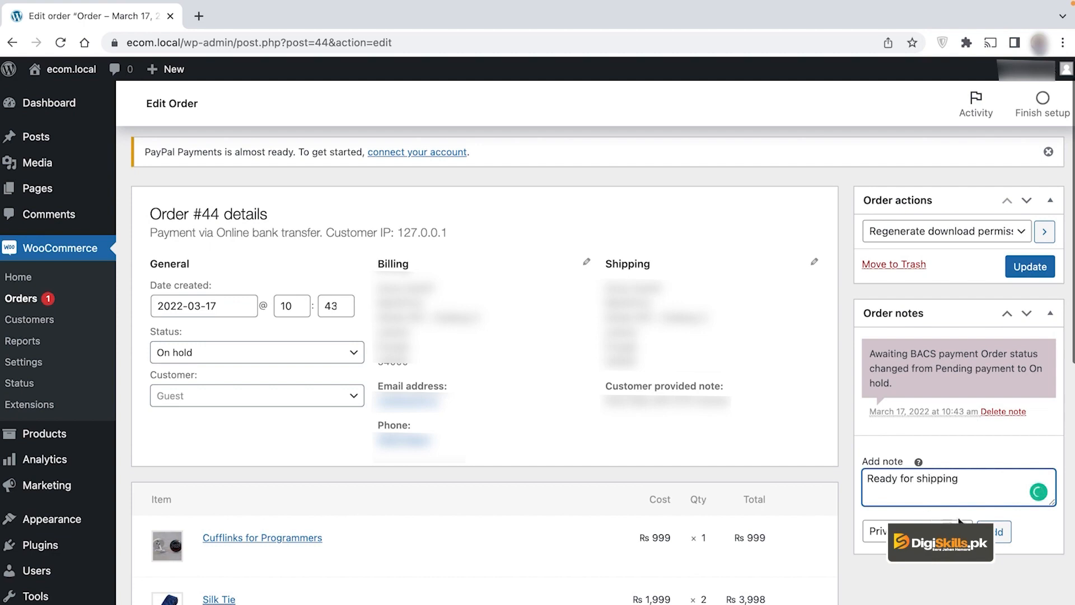
click(997, 532)
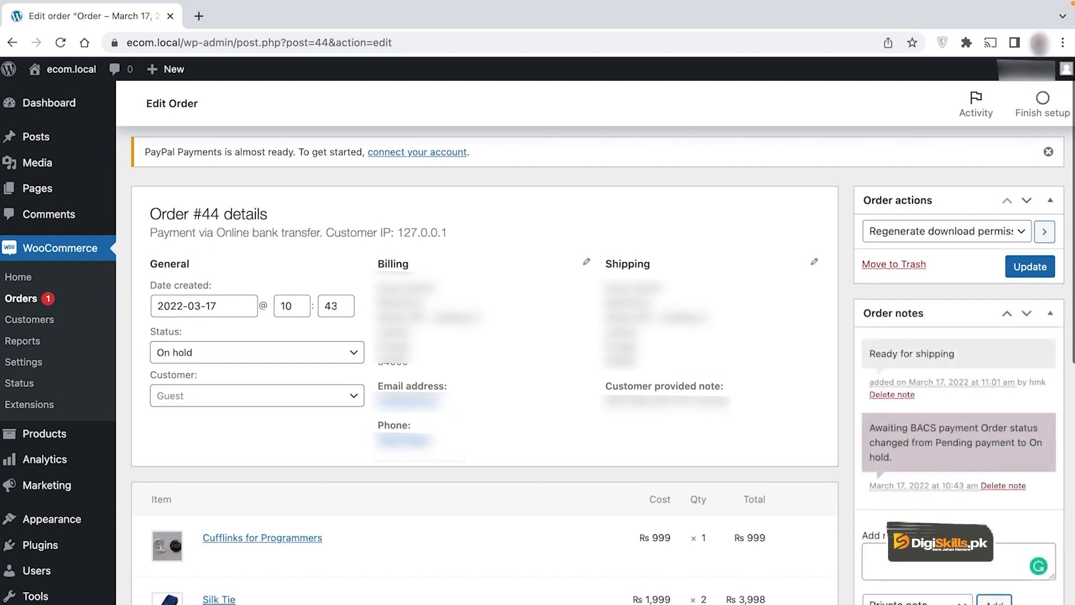
Step: Switch the order note type to Note to customer for the next note
scroll(923, 484, down, 2)
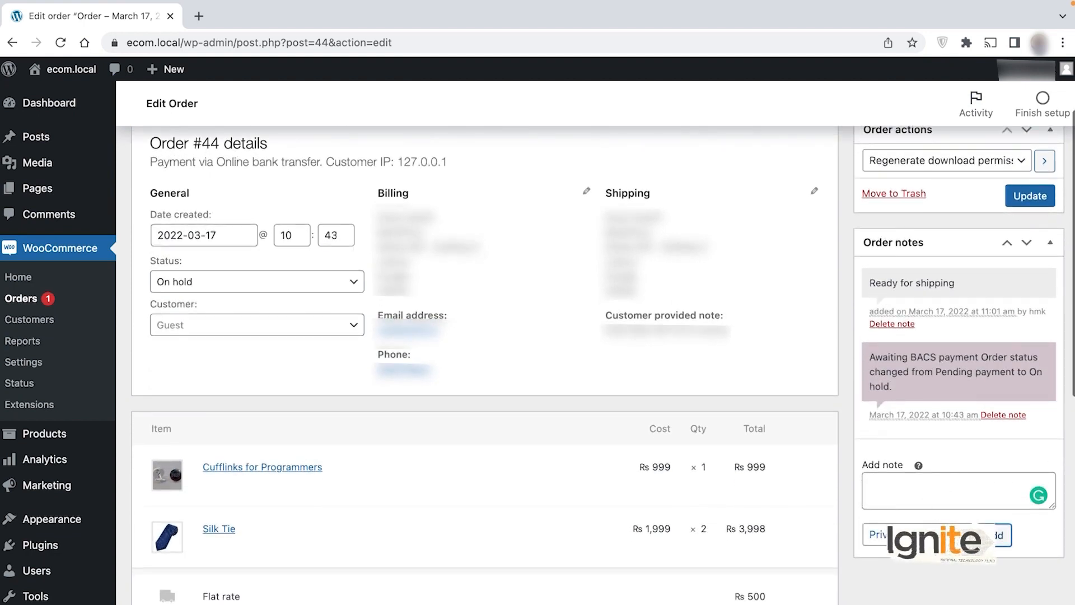
click(895, 535)
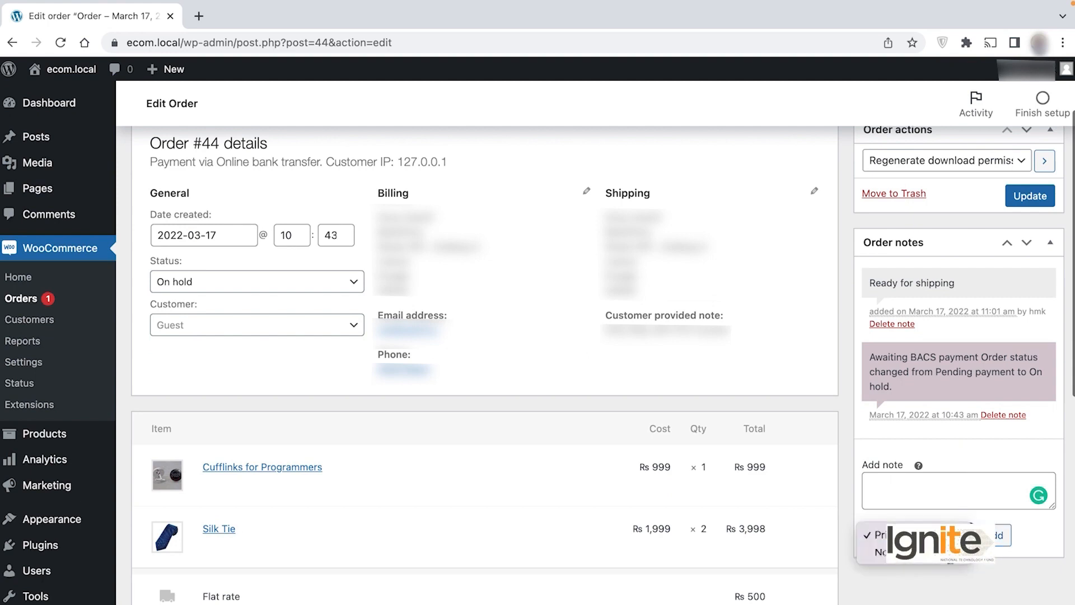
click(879, 551)
click(923, 503)
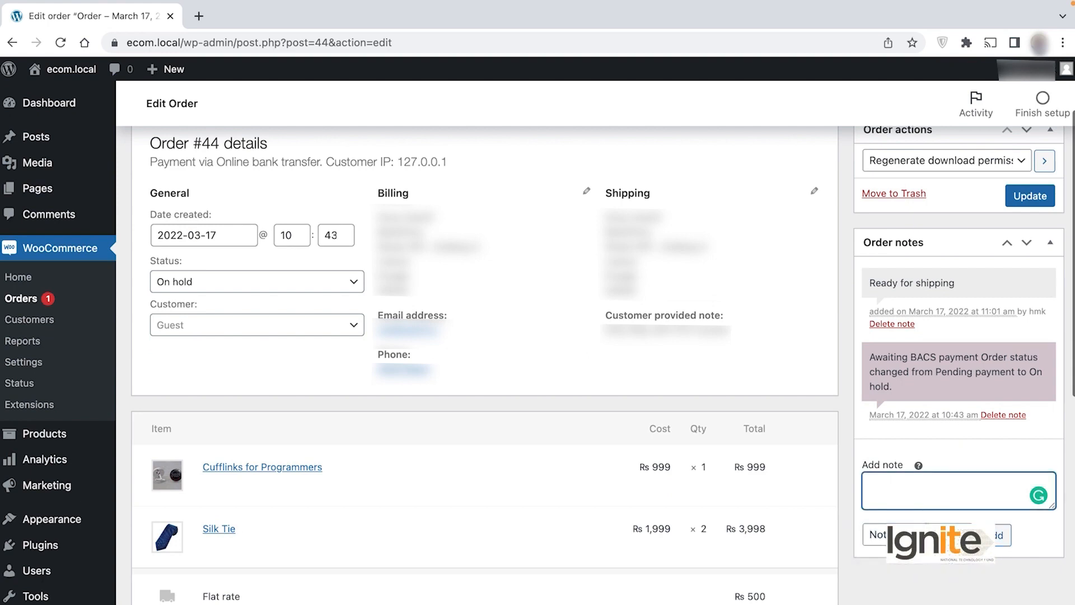
scroll(340, 410, up, 1)
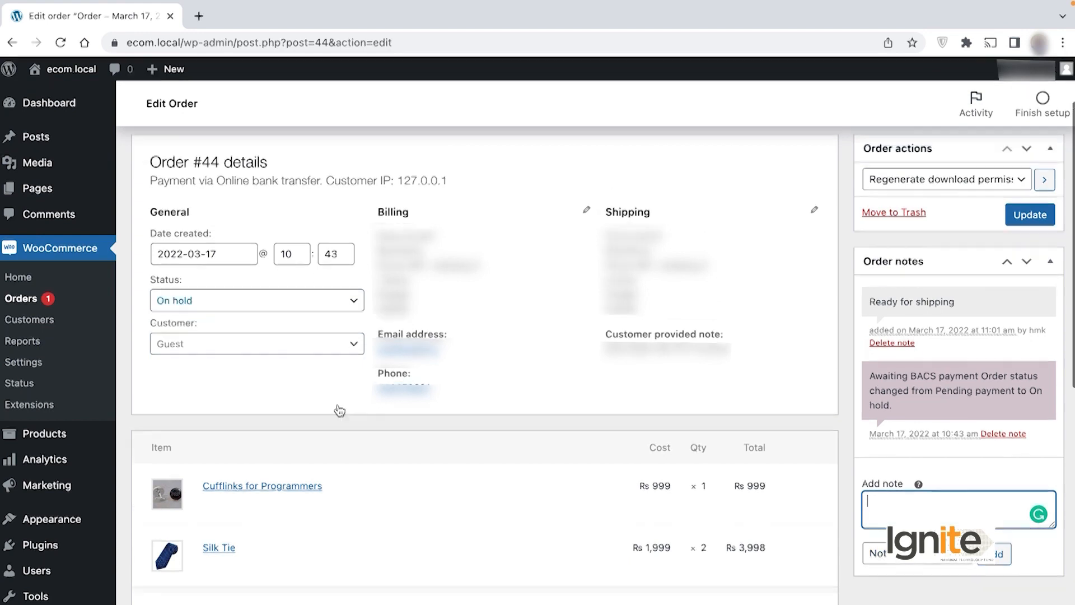
Step: Set order #44's status to Processing and update the order
click(284, 310)
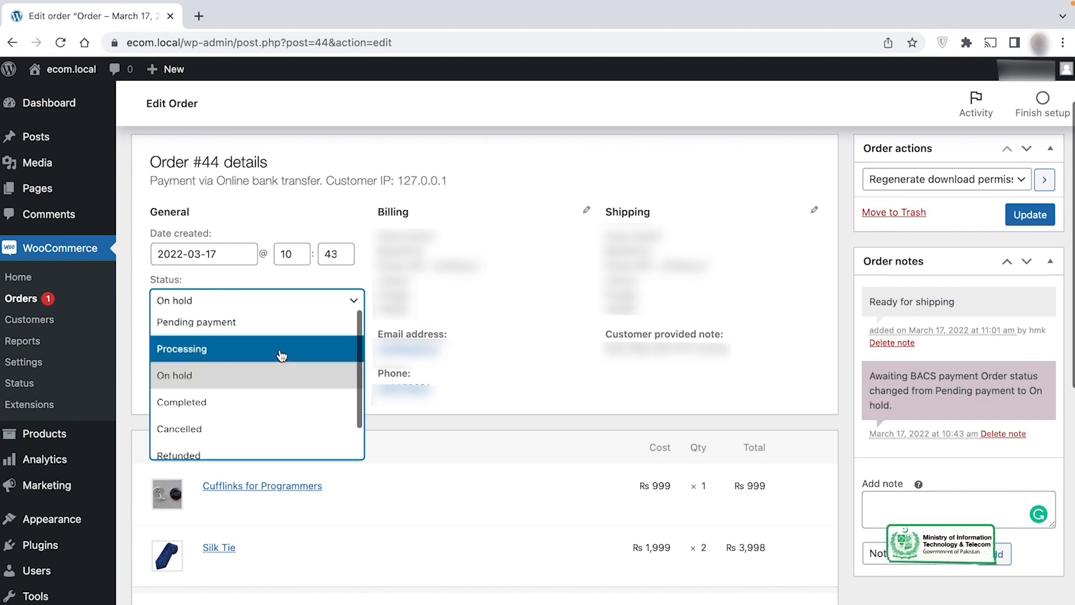
click(282, 355)
click(270, 303)
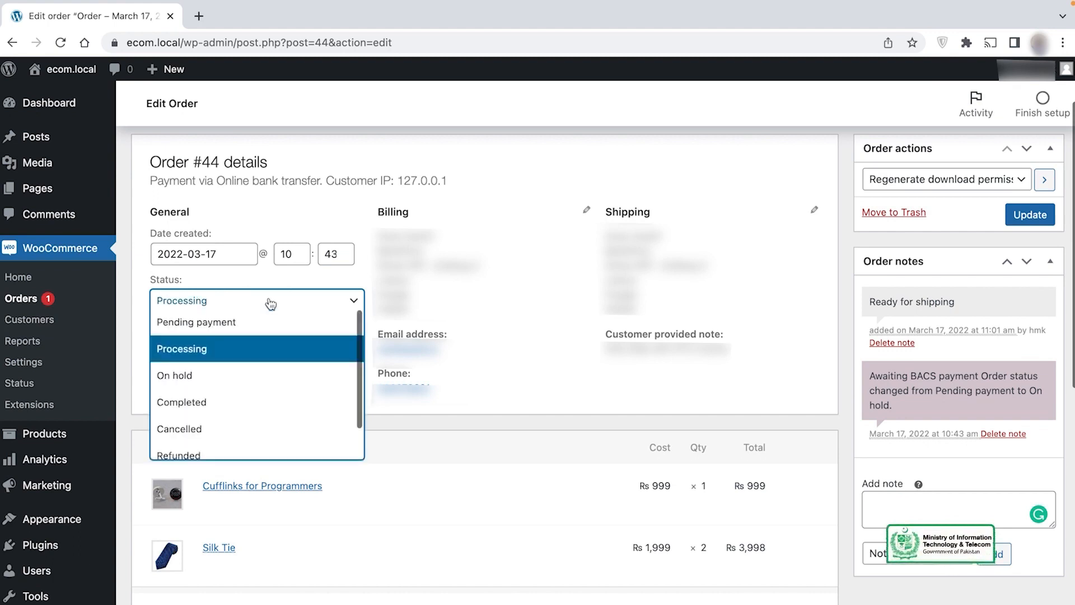
click(261, 401)
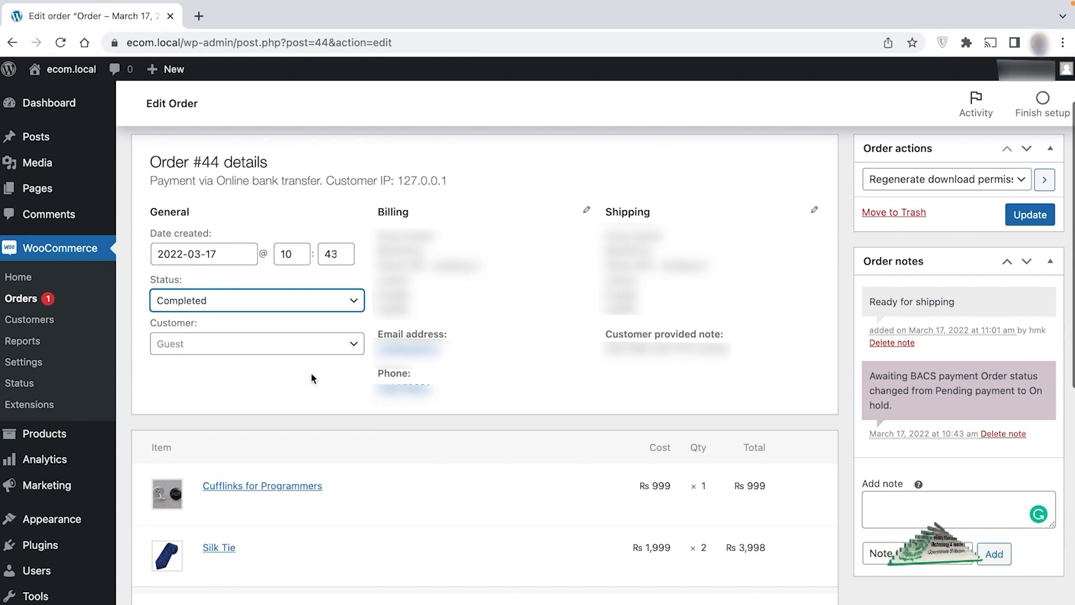
click(272, 305)
scroll(276, 399, down, 1)
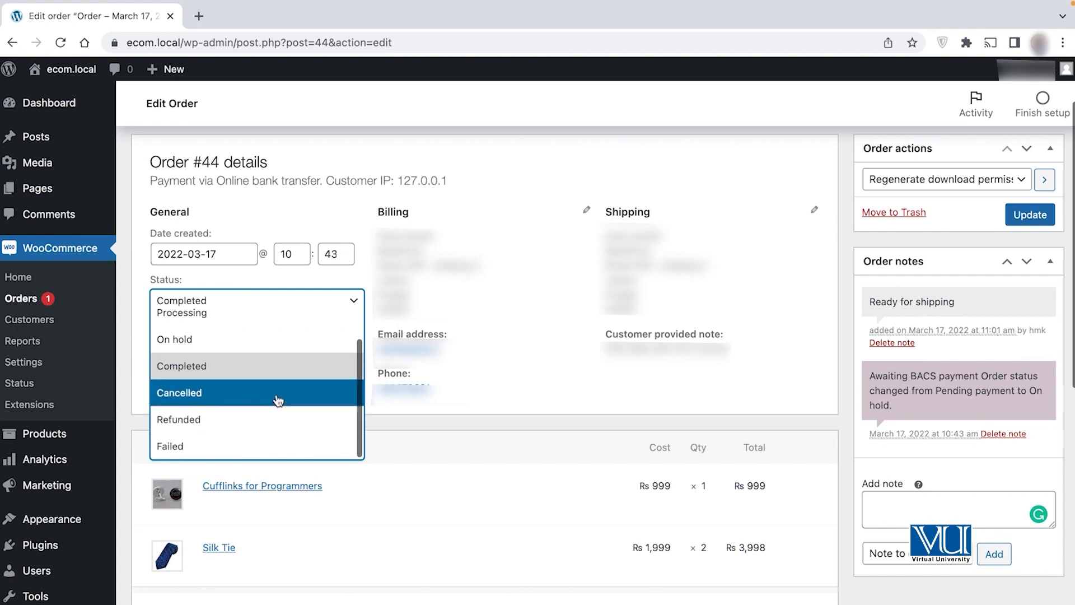
click(278, 394)
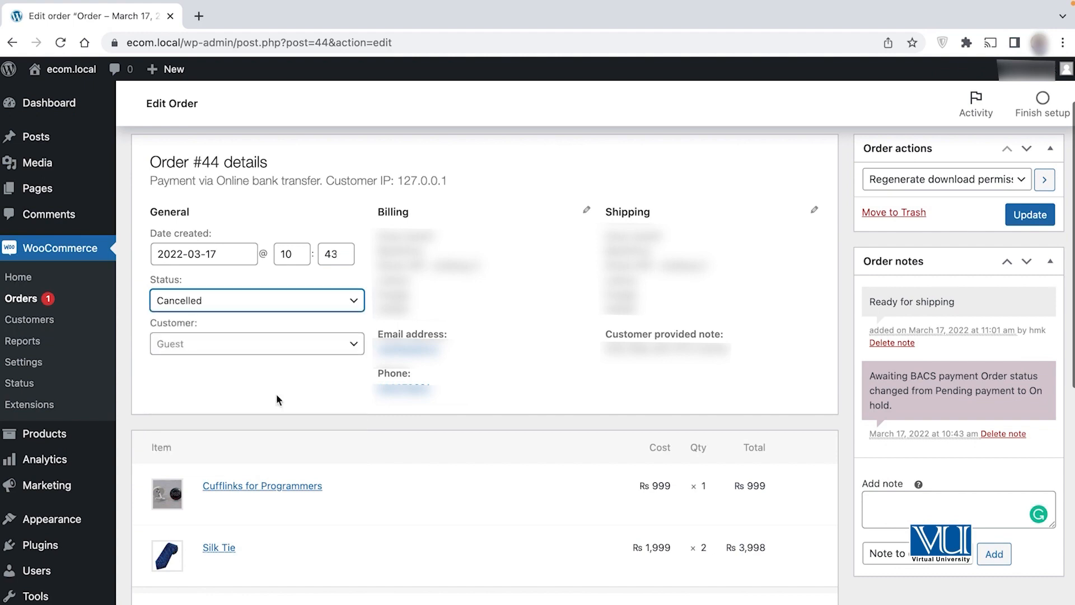
click(291, 308)
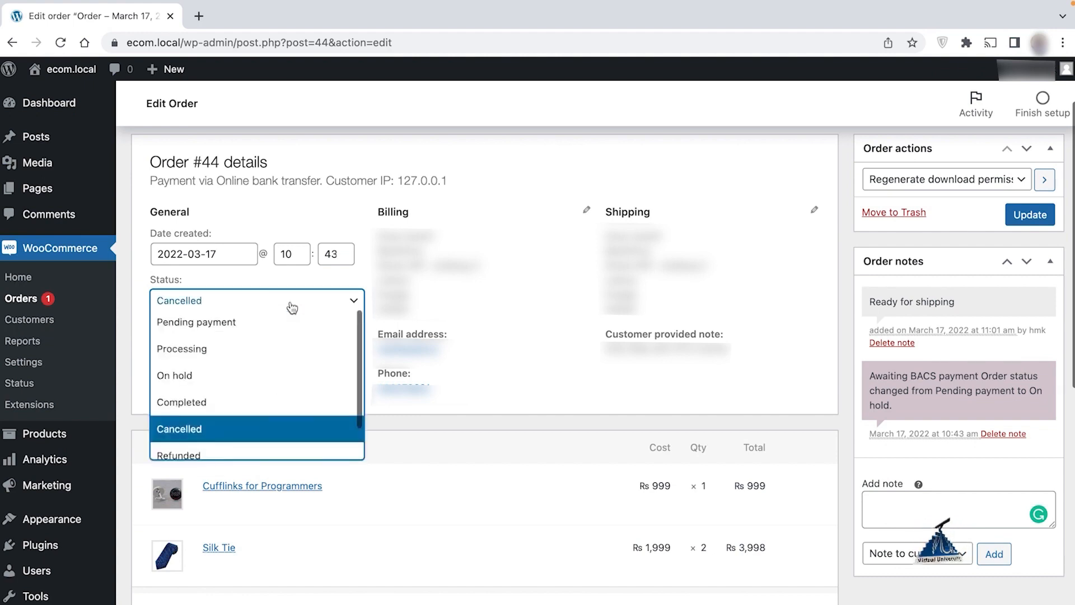
scroll(278, 364, down, 1)
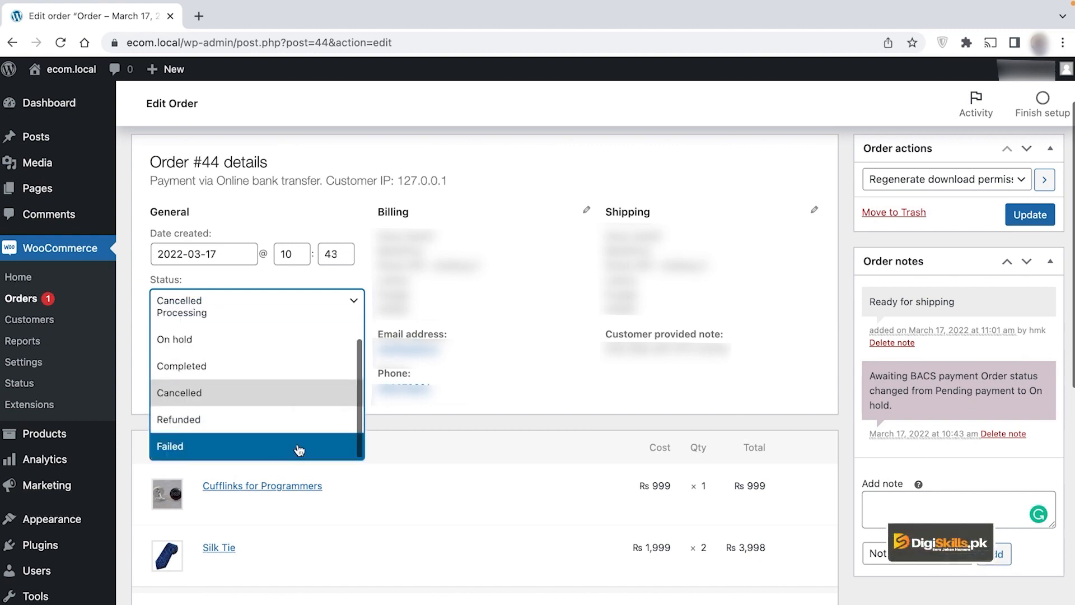
scroll(269, 372, up, 1)
click(263, 350)
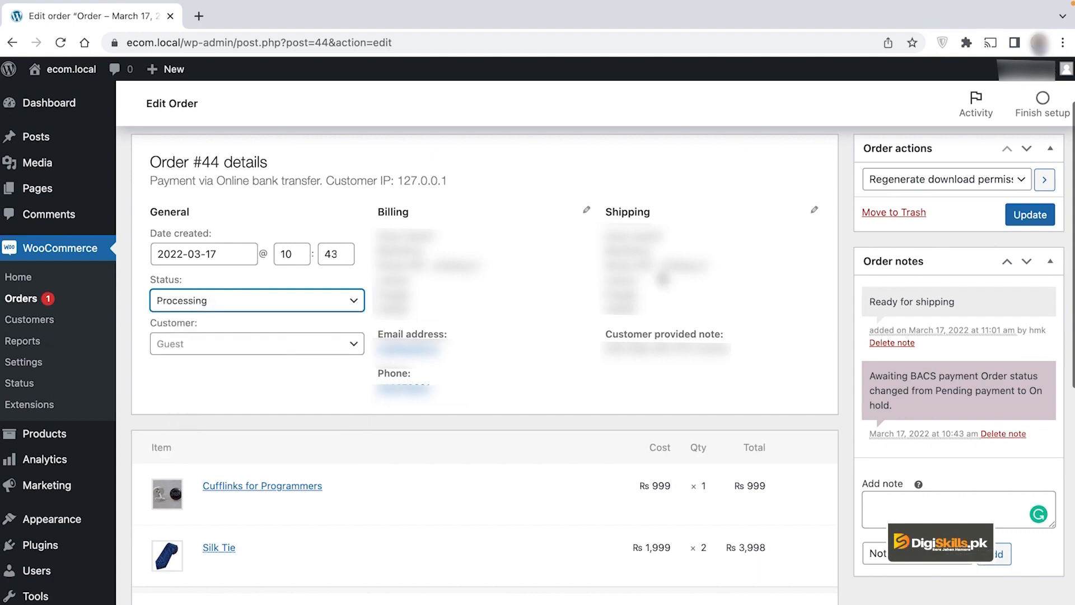
click(1029, 214)
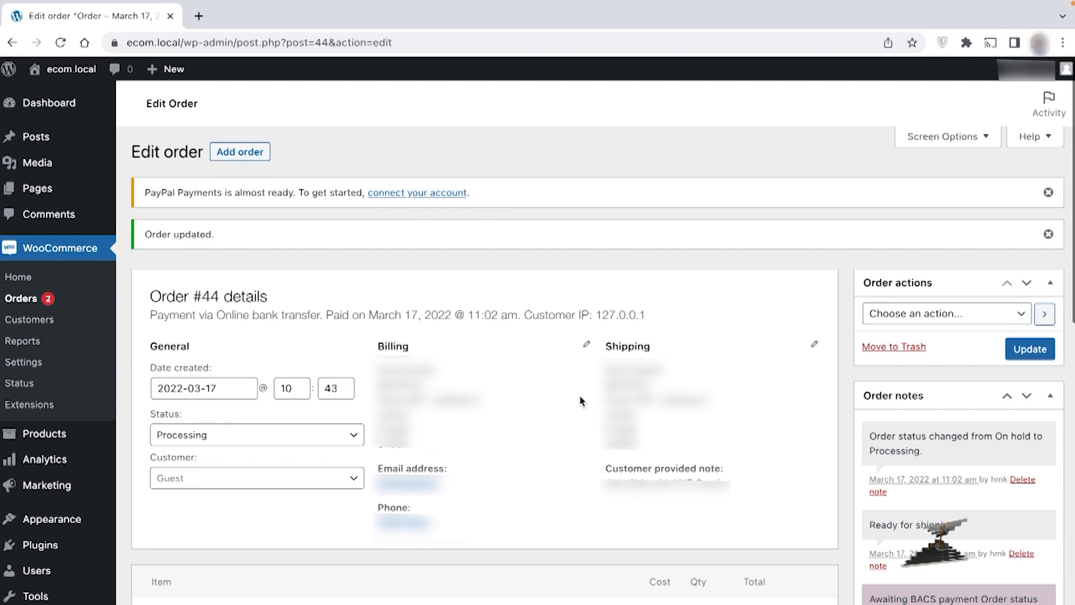
Step: Change order #44's status to Completed and update it again
scroll(580, 401, down, 2)
click(291, 313)
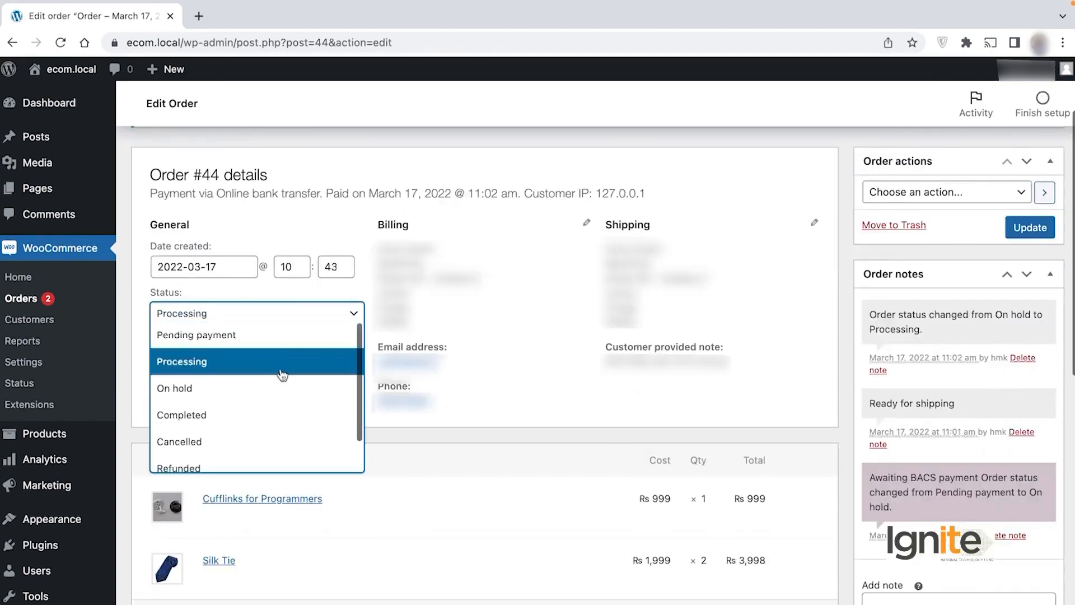
click(287, 414)
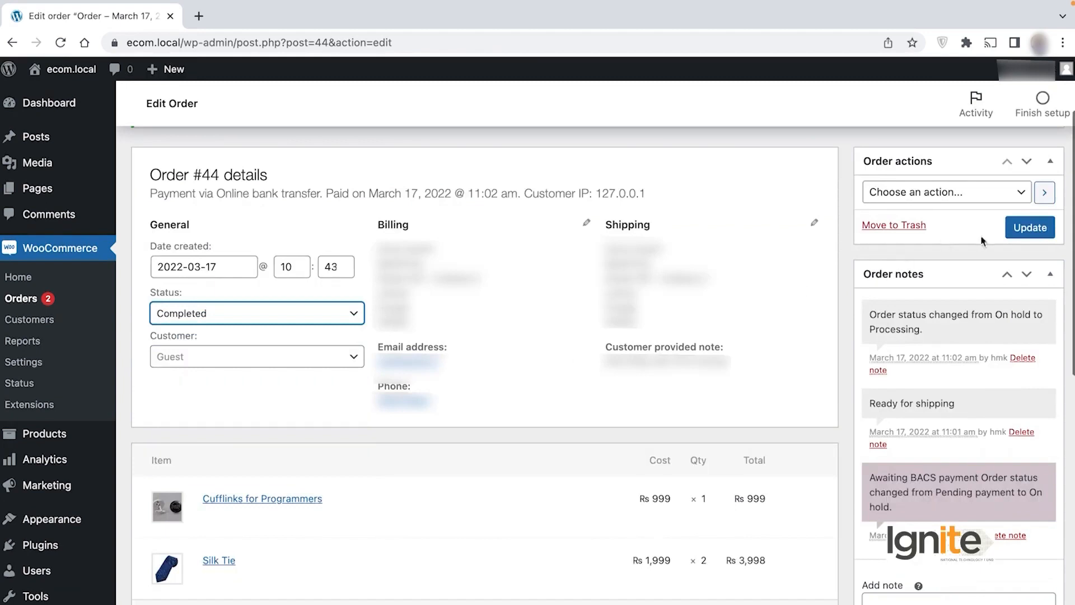
click(1029, 227)
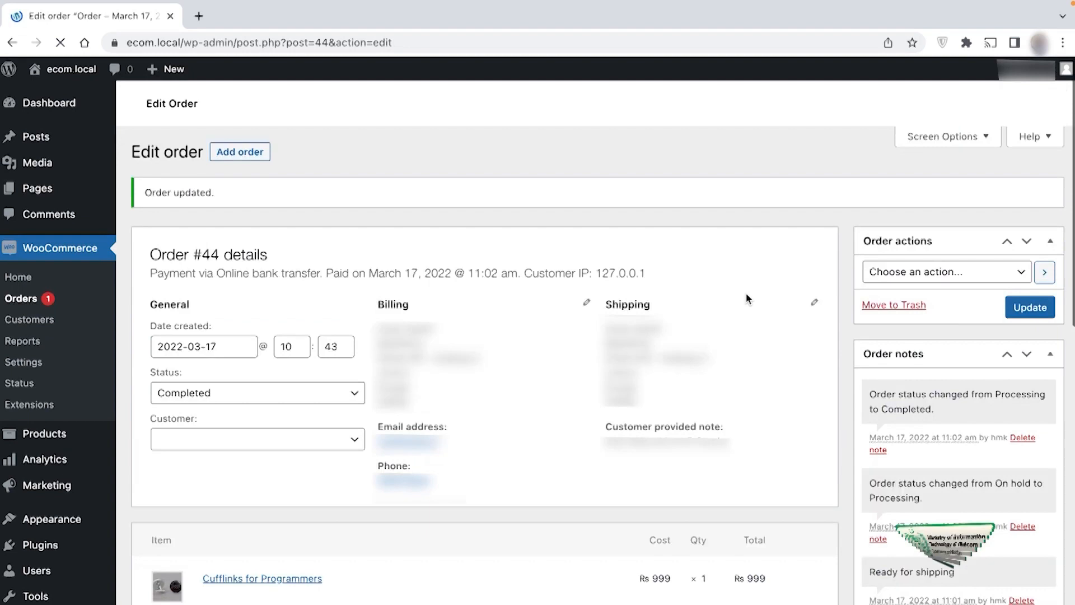
scroll(636, 407, down, 1)
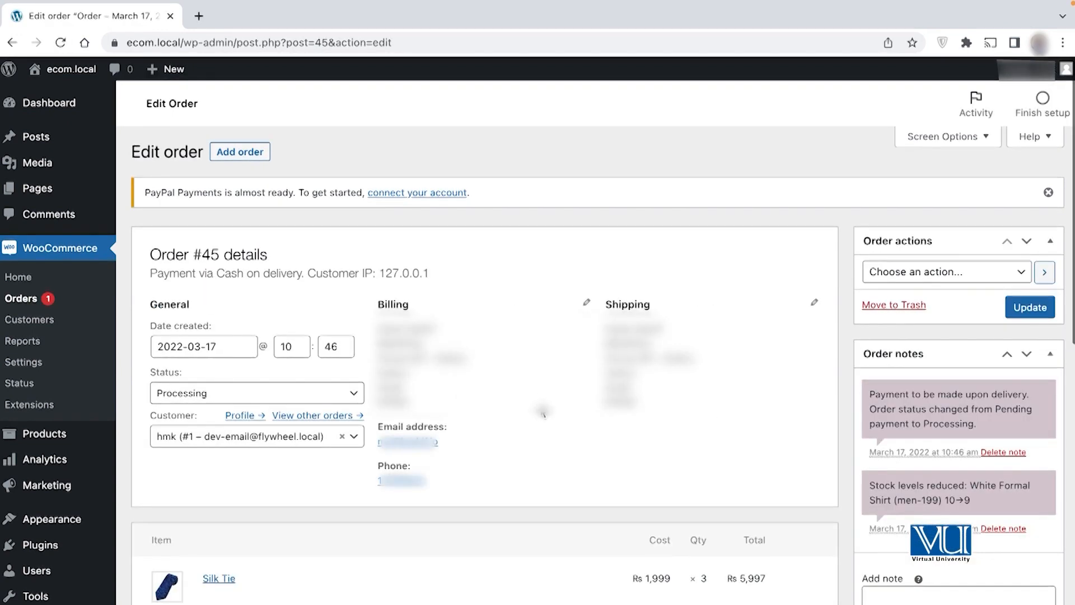
Step: Update order #45 from Processing to Cancelled, restoring White Formal Shirt stock to 10
scroll(542, 412, down, 1)
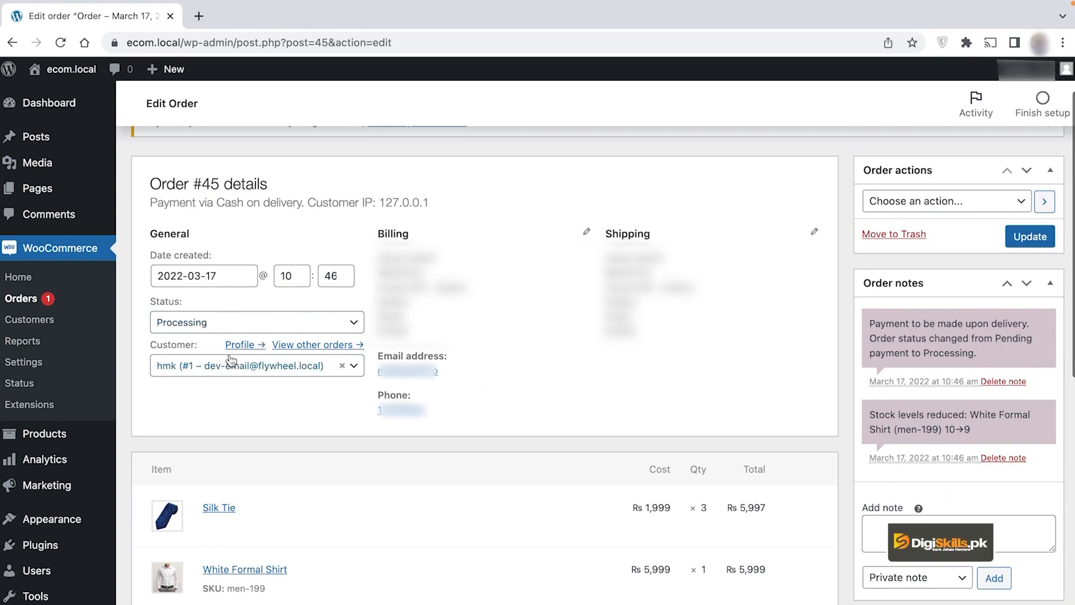
click(216, 321)
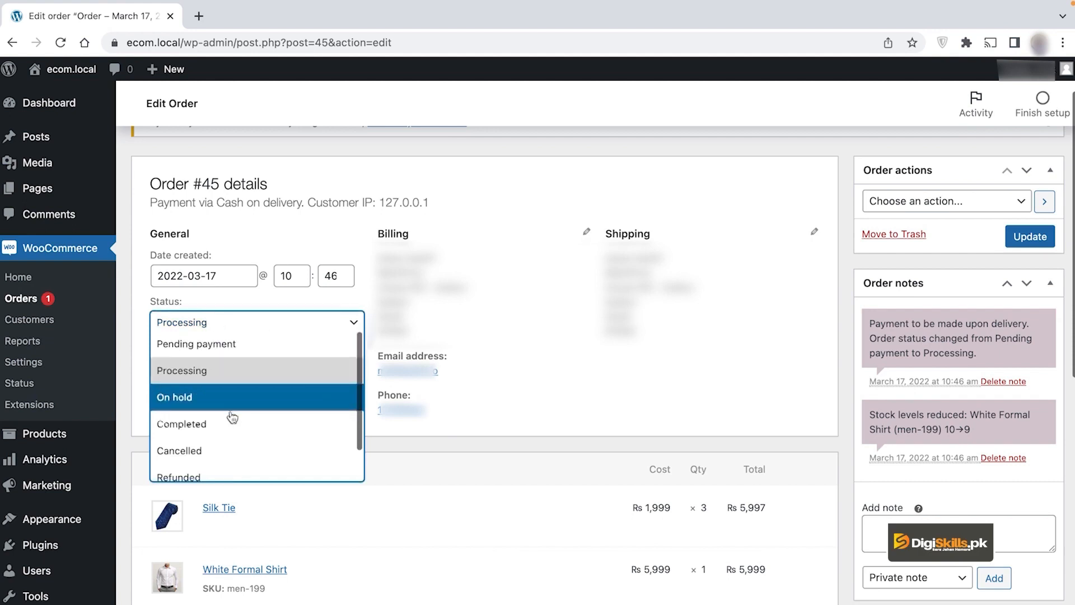
click(240, 448)
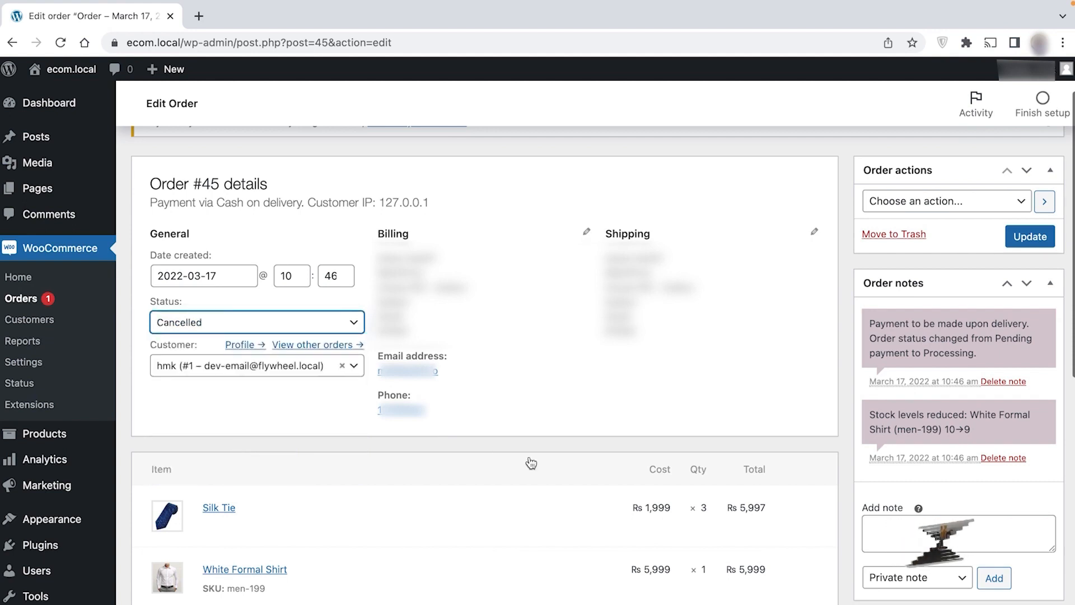
click(1032, 240)
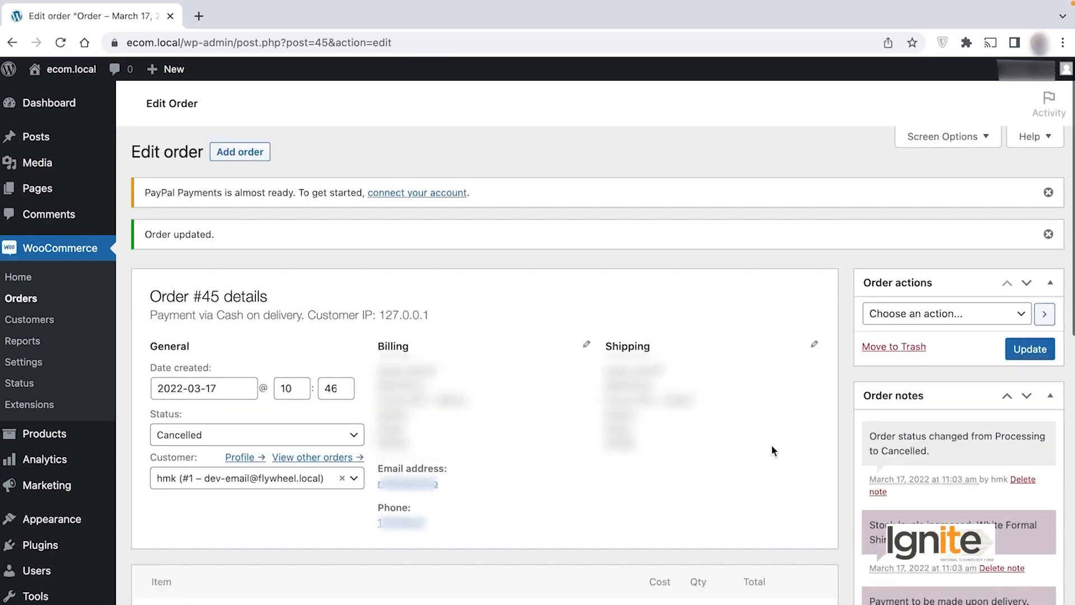
scroll(771, 445, down, 3)
scroll(771, 445, down, 3)
Step: Add the customer-visible note 'Order cancelled on customer request' to order #45
click(937, 504)
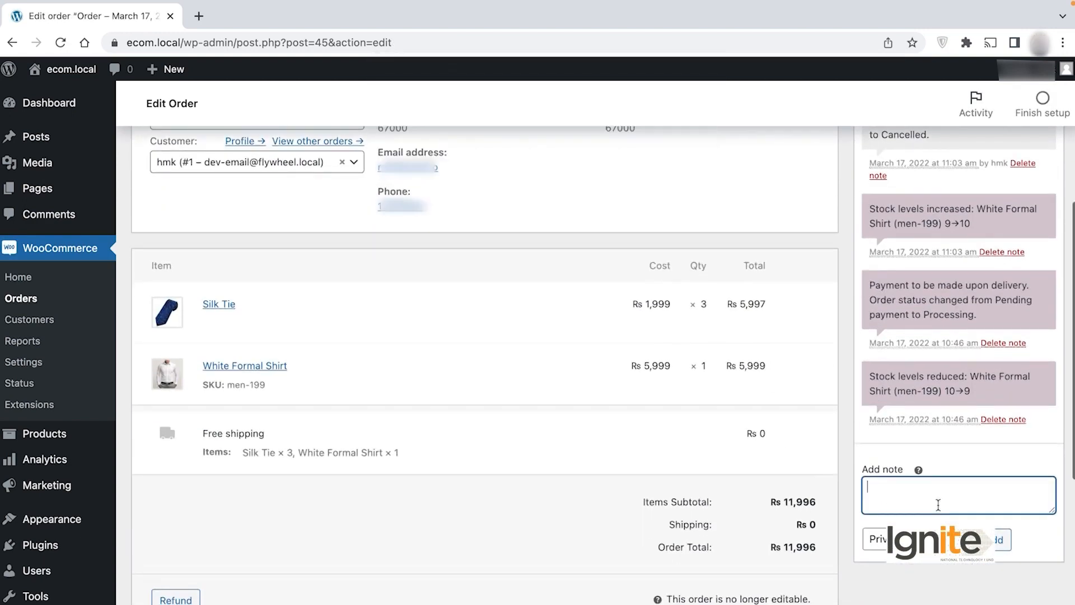
text(Order c)
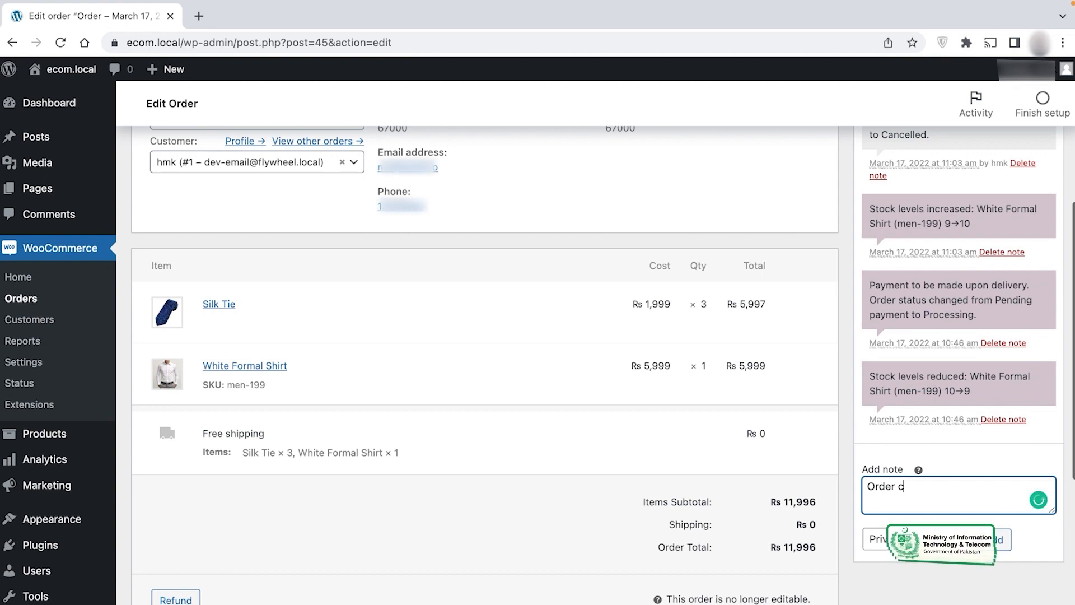
text(ancelled on customer request)
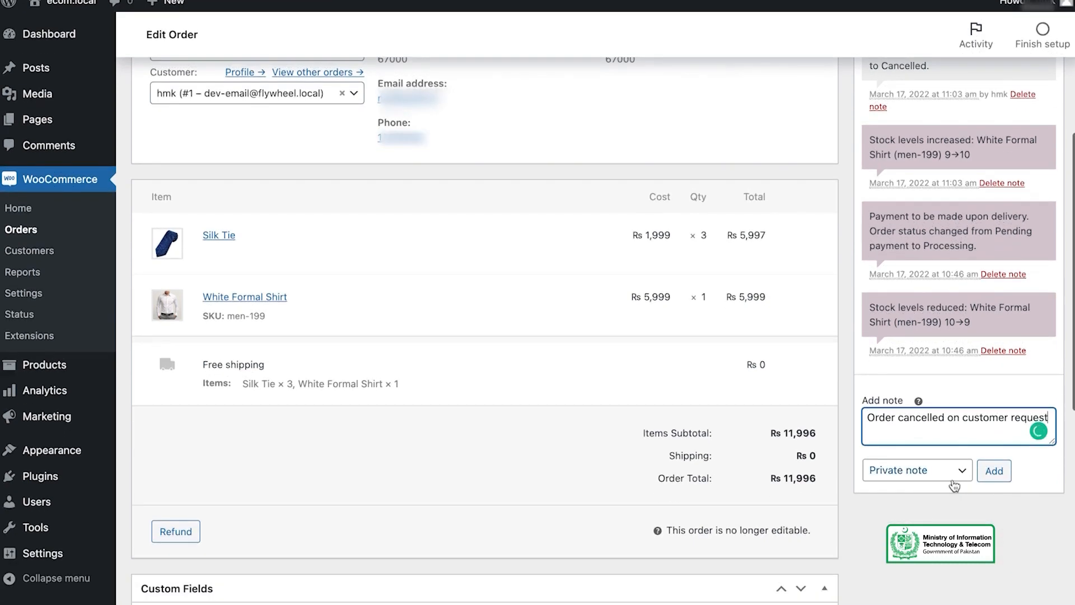
click(940, 539)
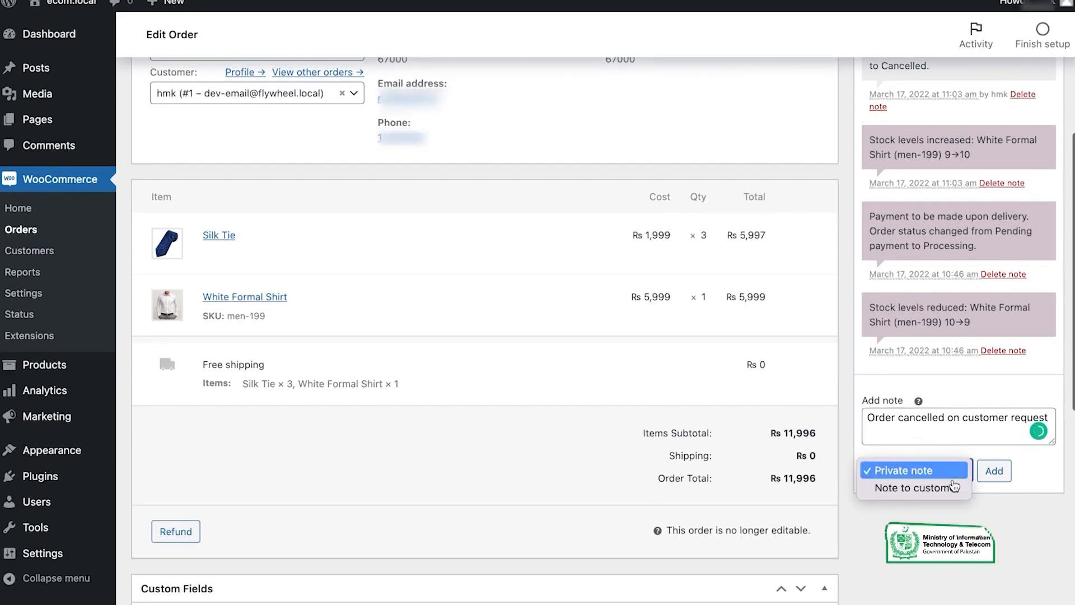
click(939, 489)
click(994, 470)
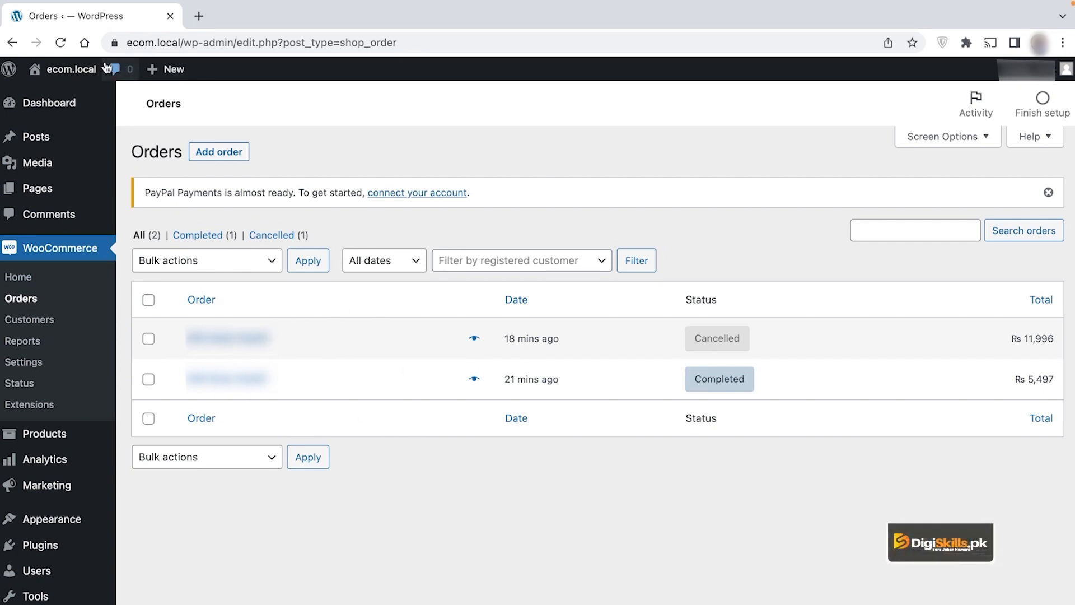
Step: Open the storefront in a new tab and view order #45 under My account > Orders
mouse_move(76, 76)
middle_click(75, 97)
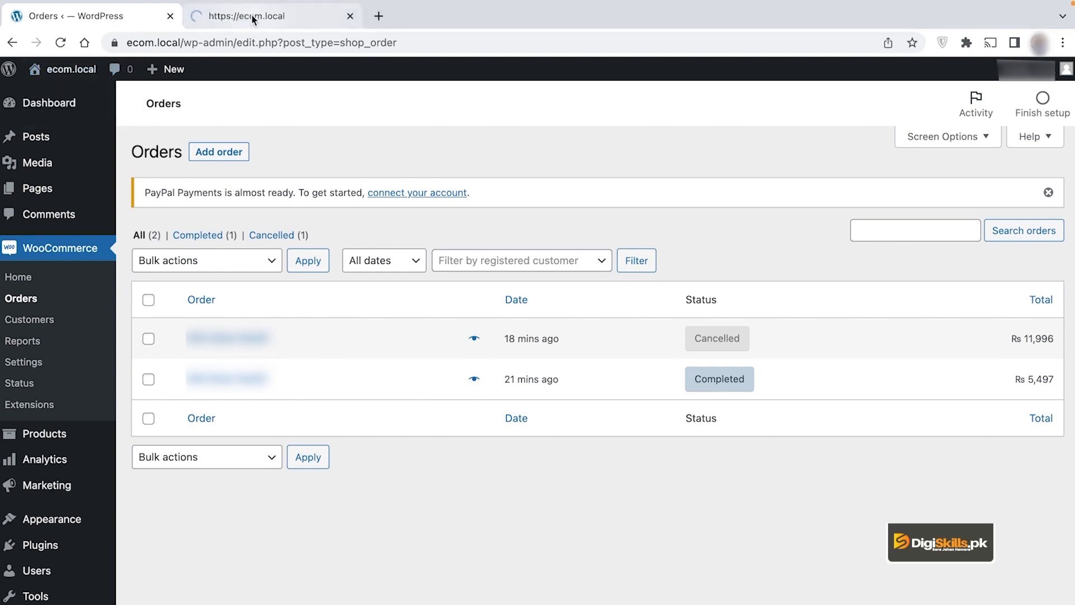
click(247, 17)
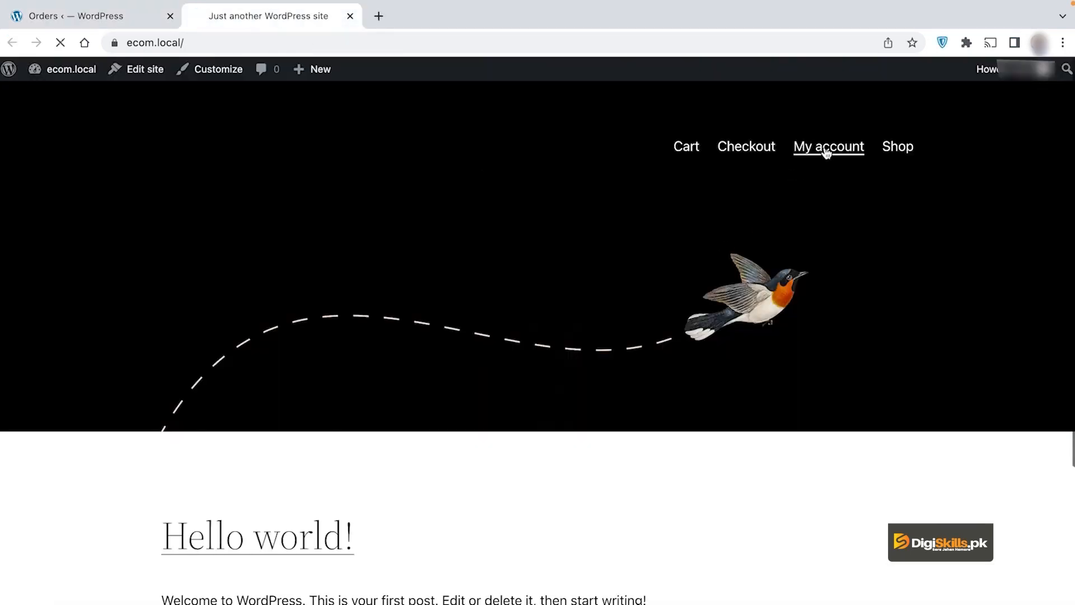
scroll(369, 411, down, 2)
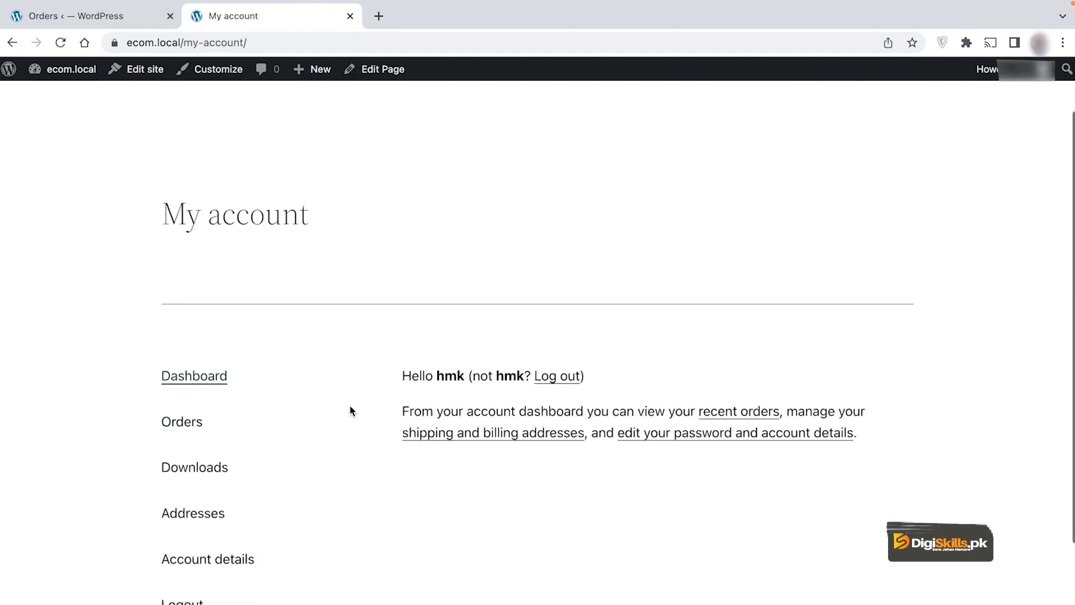
click(191, 426)
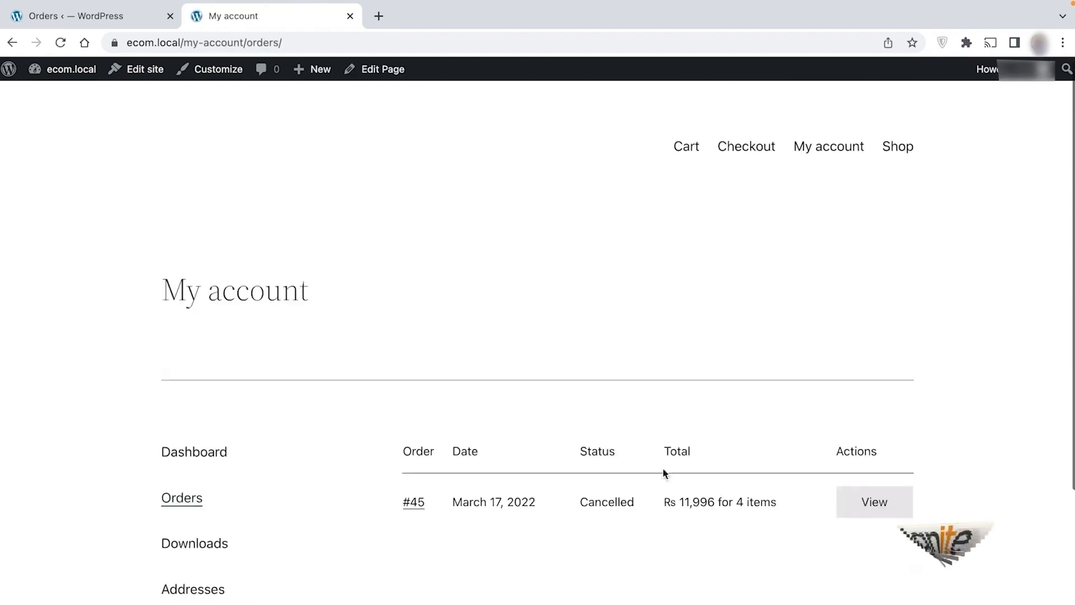
click(896, 505)
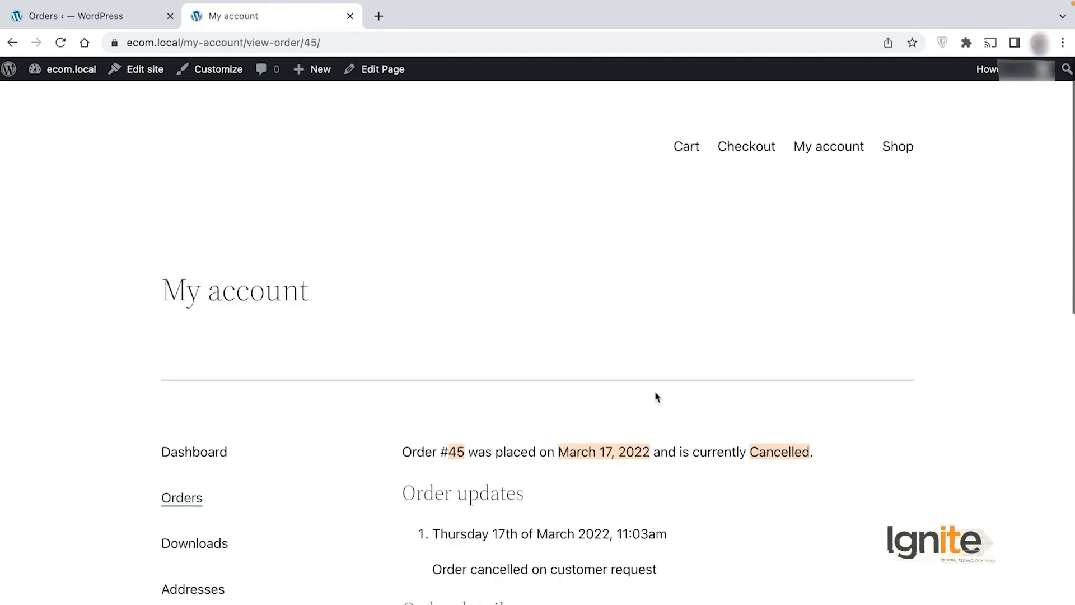
Step: Highlight the order update 'Order cancelled on customer request' on the order page
scroll(571, 405, down, 1)
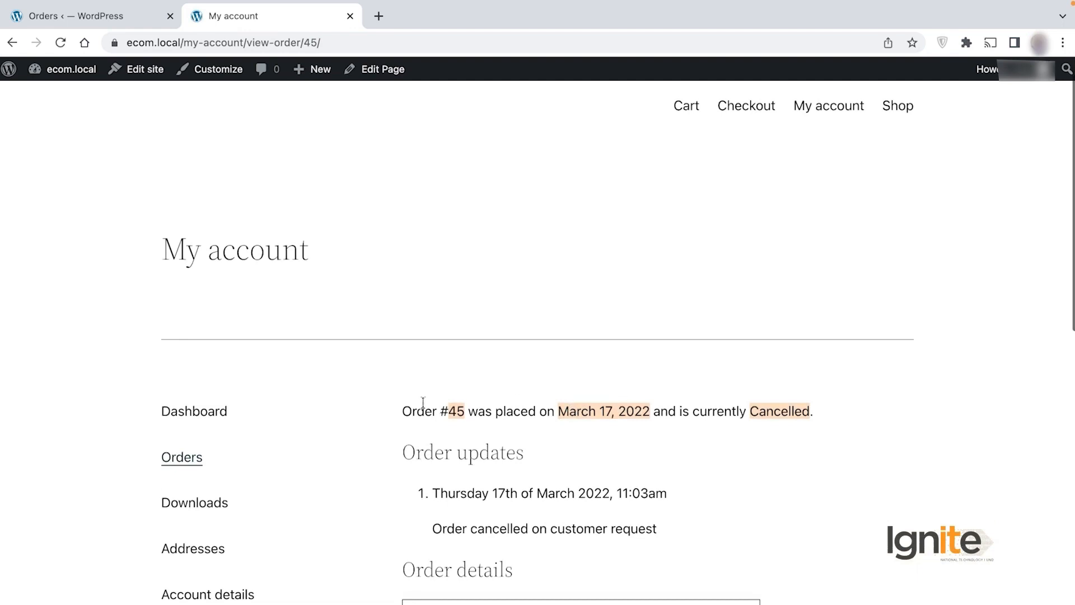
scroll(825, 473, down, 2)
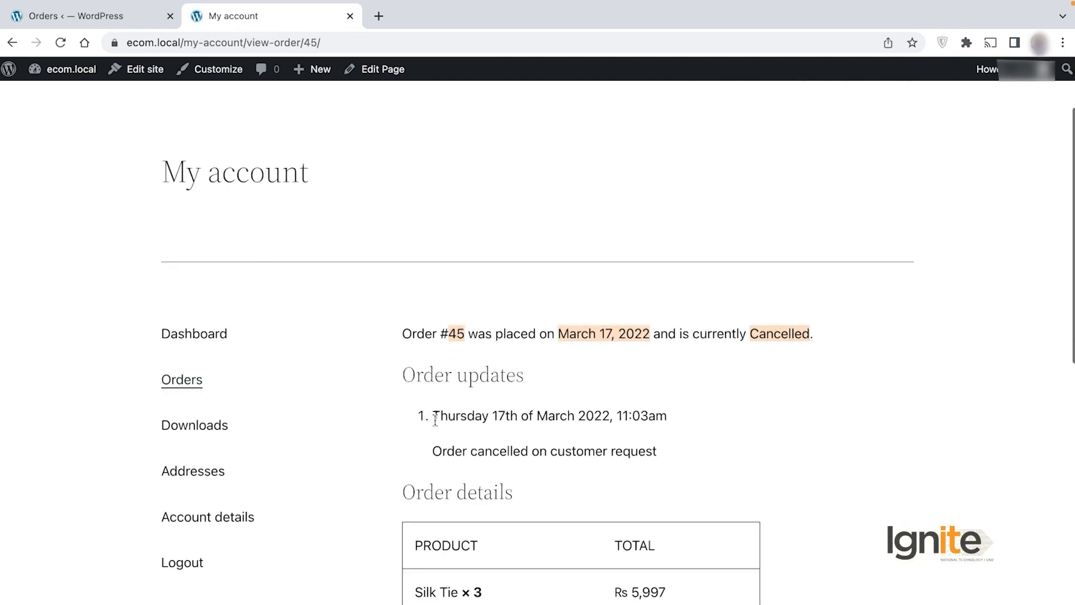
drag(435, 413, 474, 415)
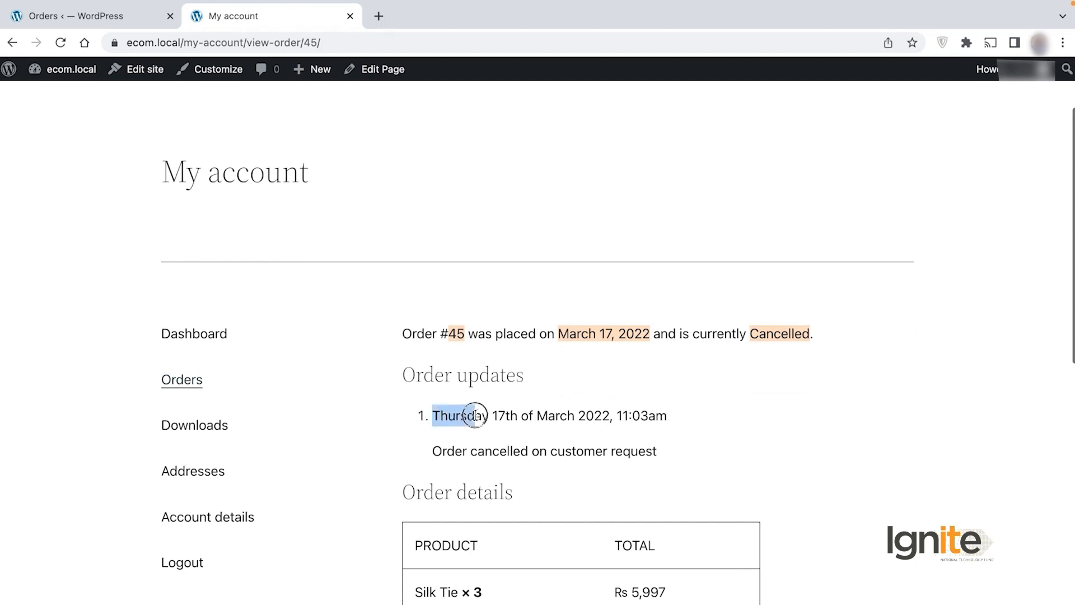
click(436, 448)
drag(438, 449, 680, 454)
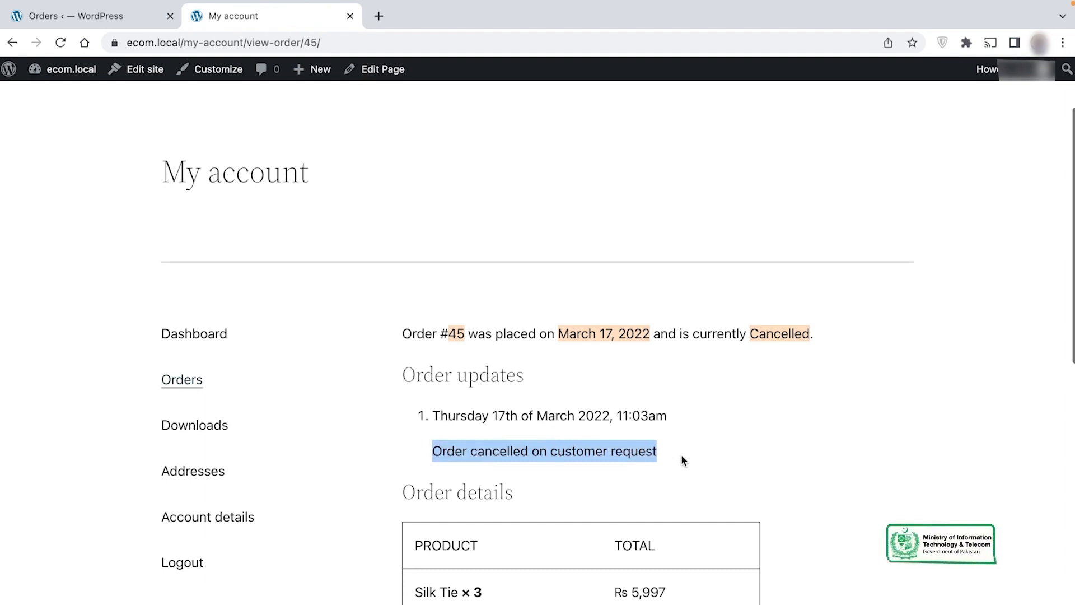